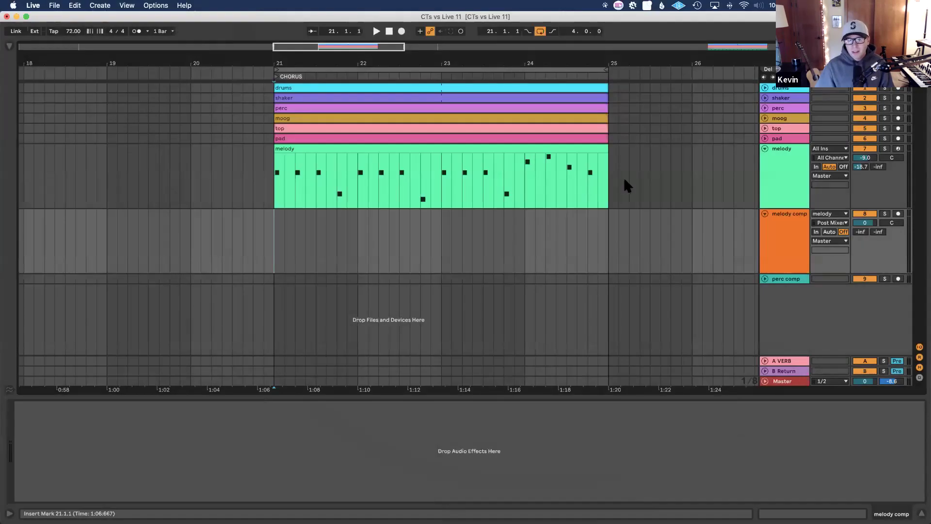
# Open the melody track's Instrument Rack and set its Chain Selector macro to about 26, within the Operator zone
pyautogui.click(625, 177)
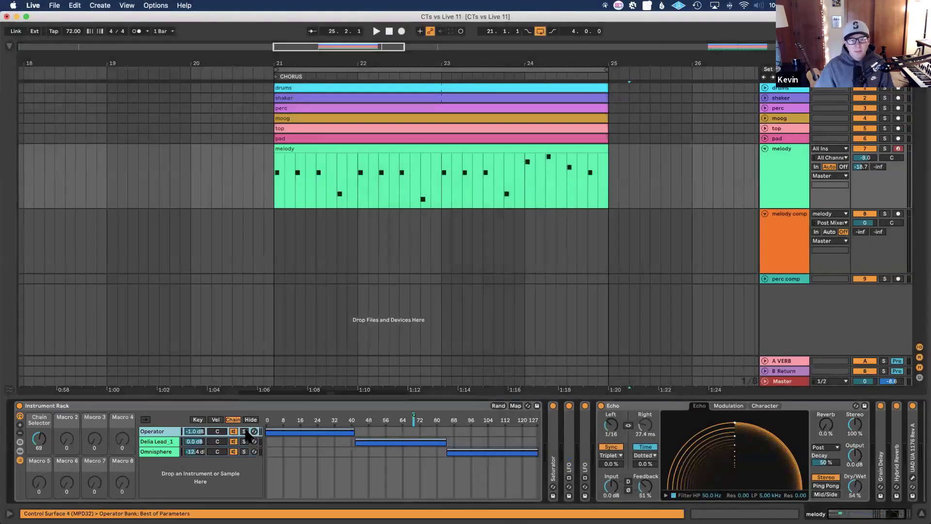
pyautogui.click(244, 431)
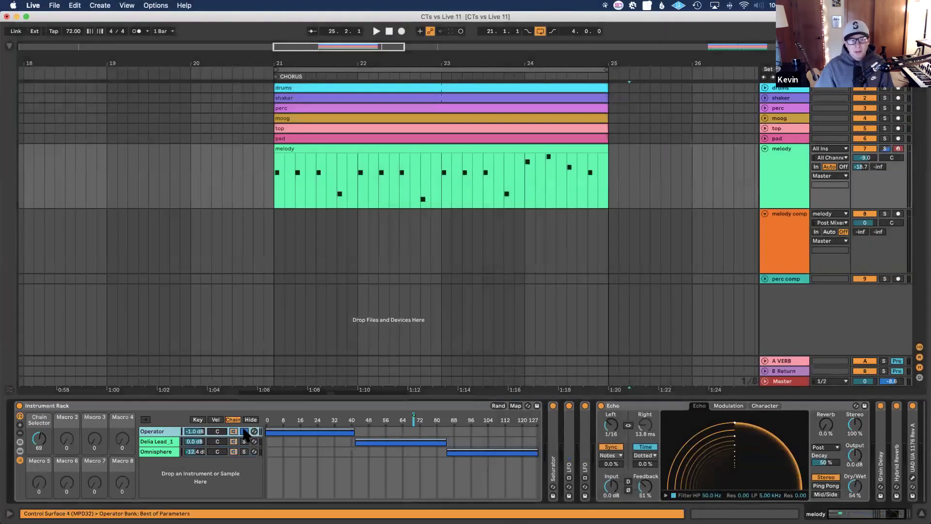
pyautogui.click(42, 455)
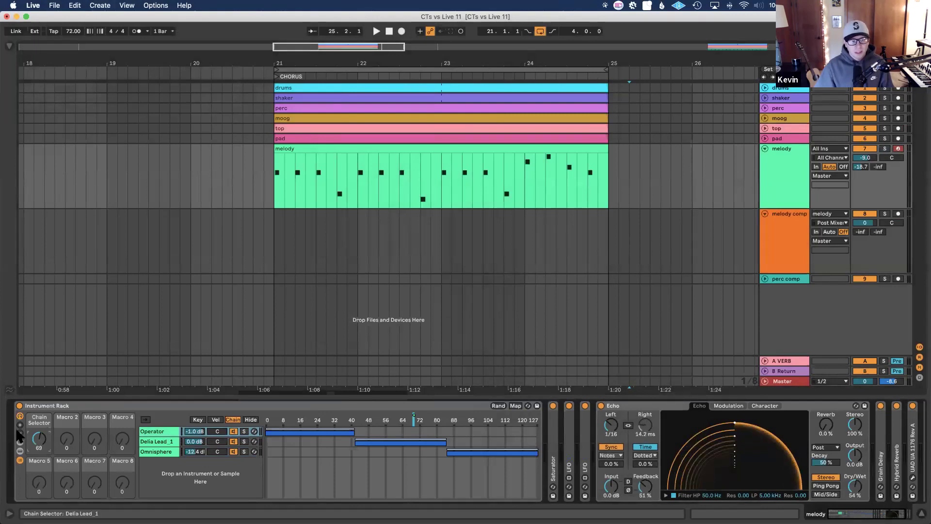
pyautogui.moveTo(32, 438); pyautogui.dragTo(32, 456)
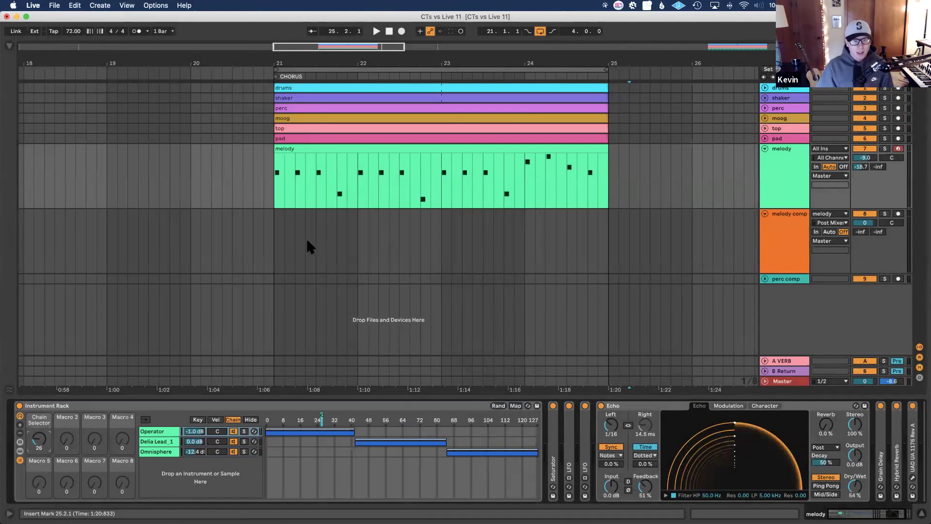
# Play the chorus from bar 21 while sweeping the Chain Selector up through the instruments to about 118
pyautogui.click(272, 241)
pyautogui.press('space')
pyautogui.click(270, 182)
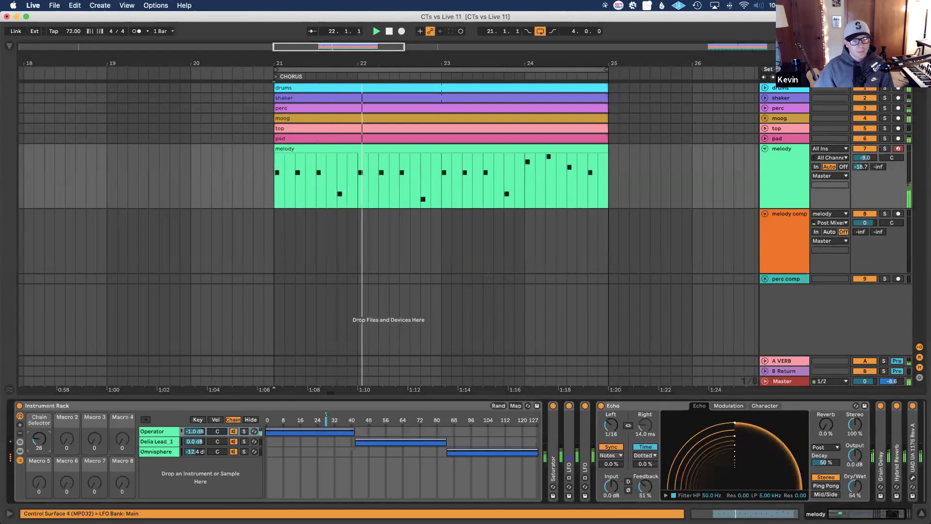
pyautogui.moveTo(38, 441); pyautogui.dragTo(38, 398)
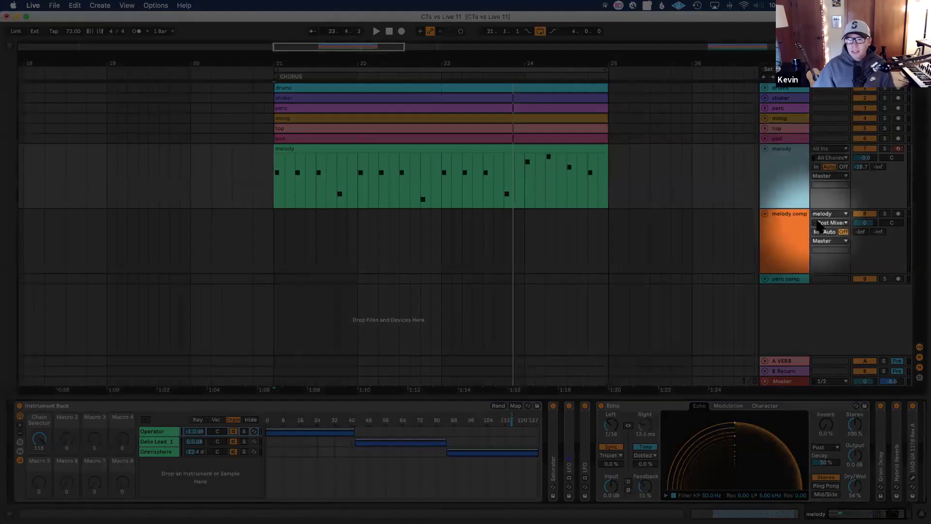
# Arm the melody comp track and start recording the melody track's output into it from bar 21
pyautogui.click(799, 220)
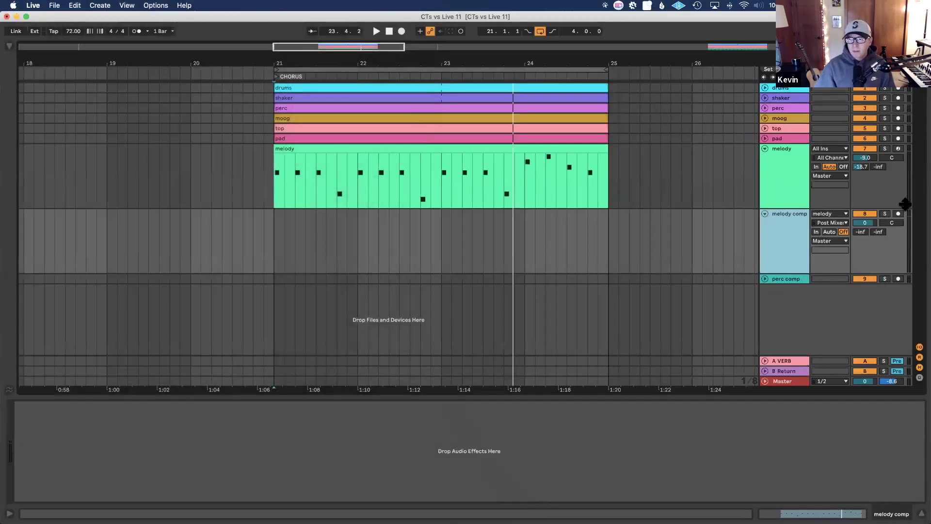
pyautogui.click(899, 213)
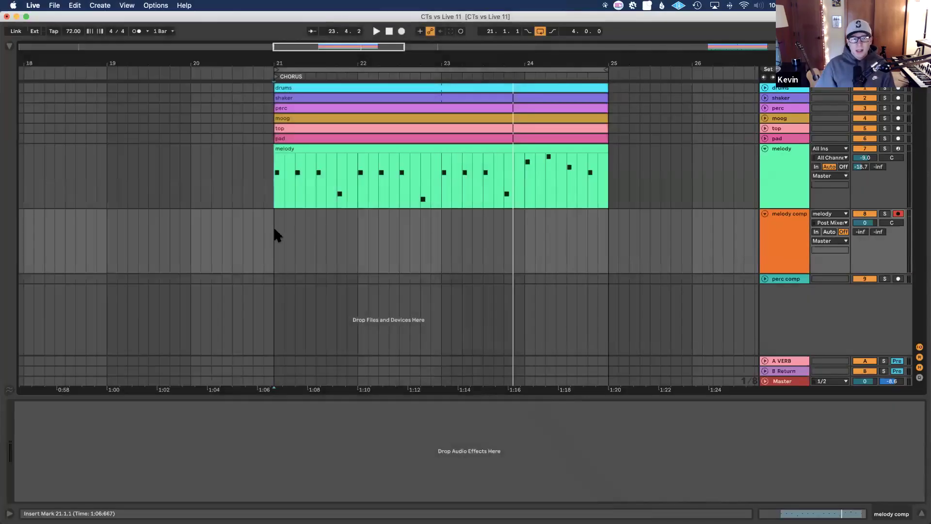
pyautogui.click(275, 228)
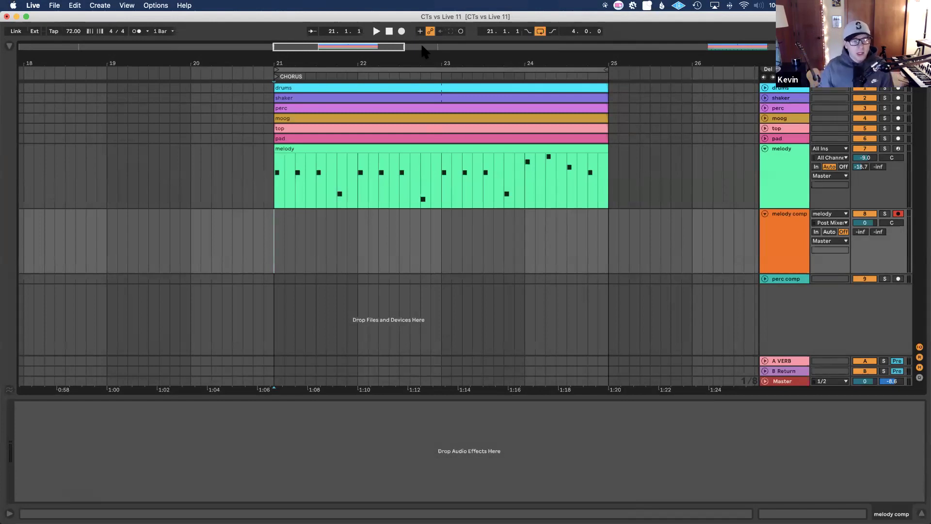
pyautogui.click(401, 31)
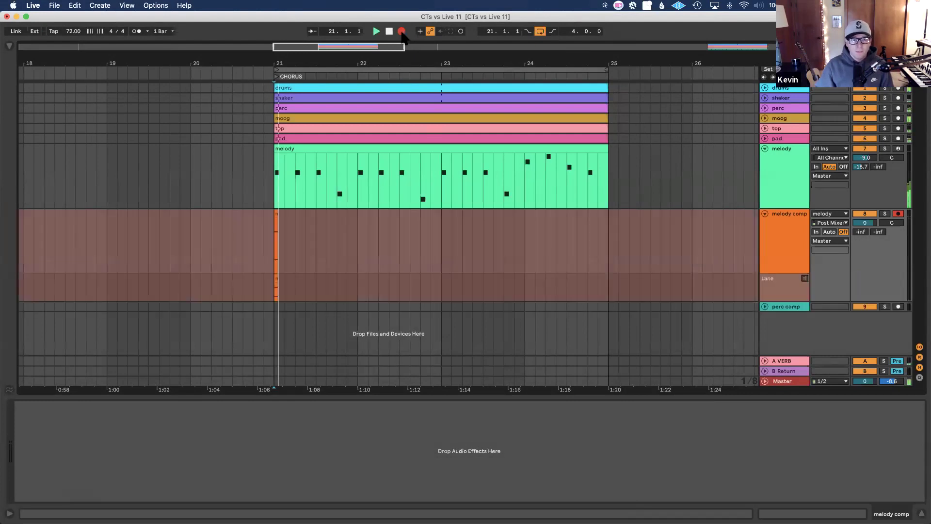
# During the looped recording, vary the melody rack's Chain Selector and raise Echo's Feedback to about 116%
pyautogui.click(288, 178)
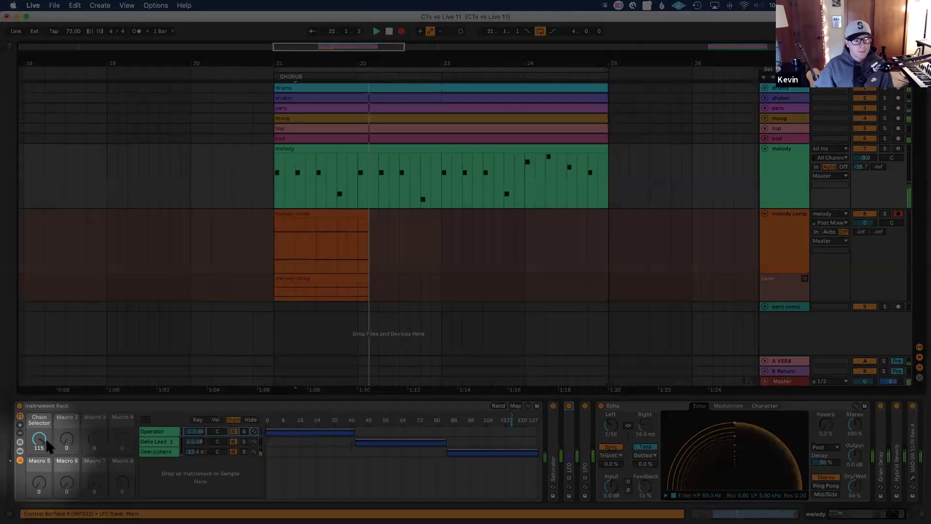
pyautogui.moveTo(45, 438)
pyautogui.mouseDown()
pyautogui.moveTo(45, 471)
pyautogui.moveTo(46, 438)
pyautogui.mouseUp()
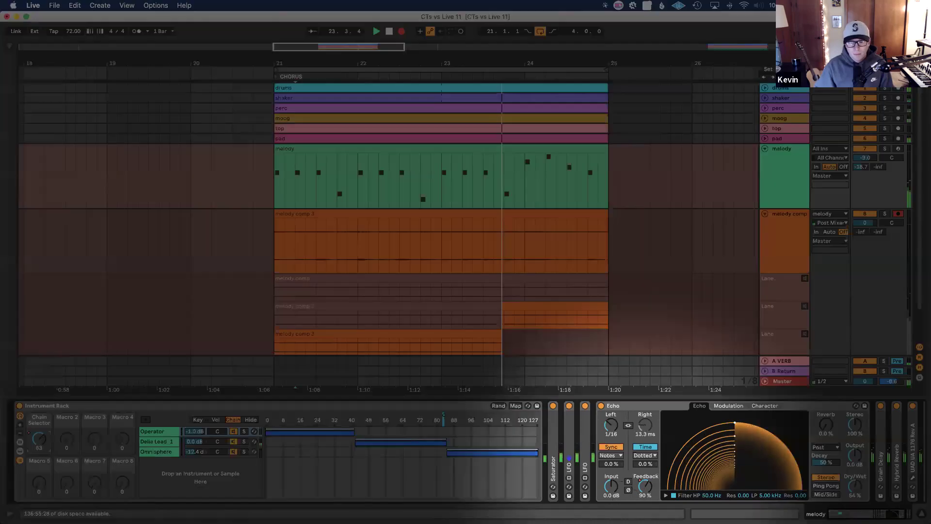
pyautogui.moveTo(643, 489)
pyautogui.mouseDown()
pyautogui.moveTo(643, 499)
pyautogui.moveTo(643, 451)
pyautogui.moveTo(645, 489)
pyautogui.mouseUp()
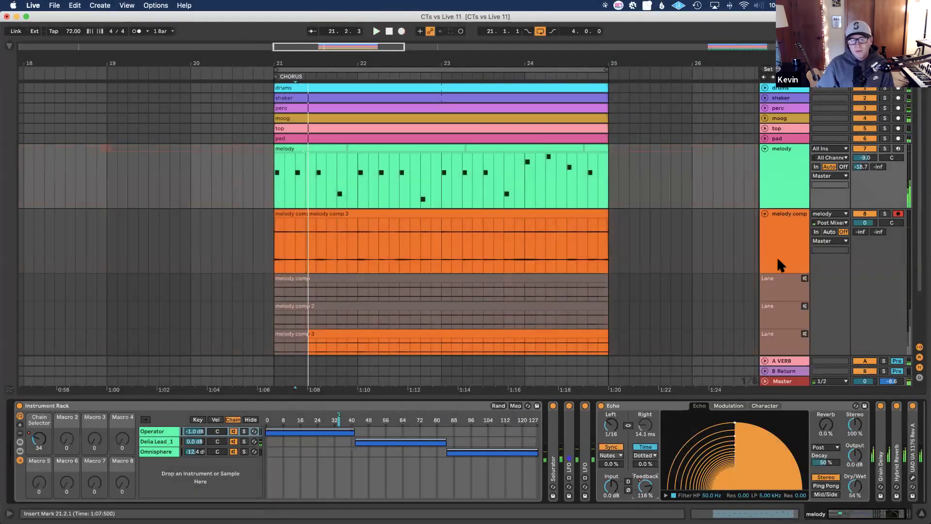
# Show the melody clip's notes and shrink the clip view to make room for the melody comp take lanes
pyautogui.click(780, 237)
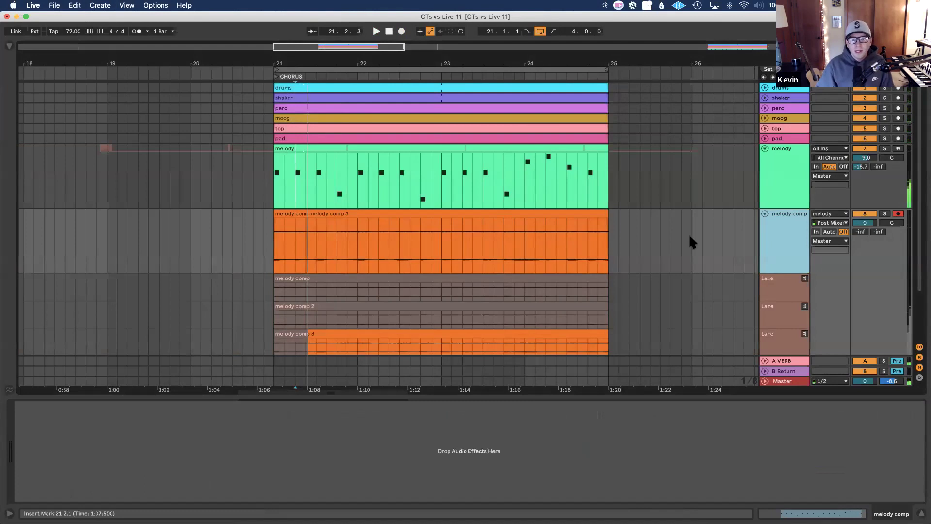
pyautogui.scroll(-3, 688, 234)
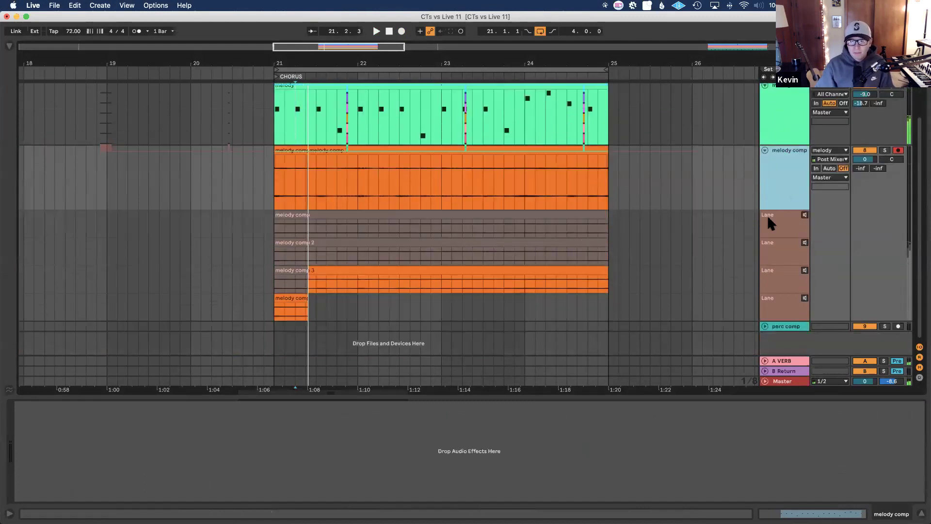
pyautogui.hotkey('shift', 'Tab')
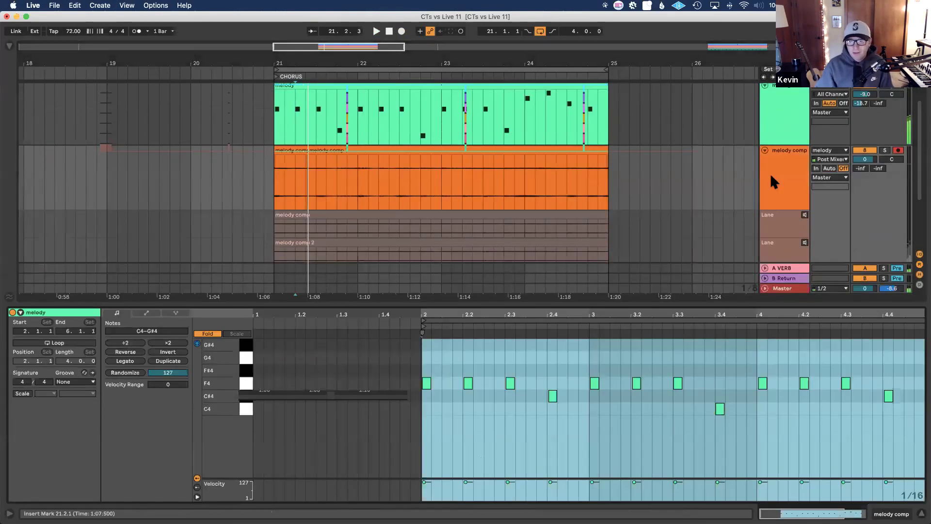
pyautogui.click(855, 99)
pyautogui.click(839, 121)
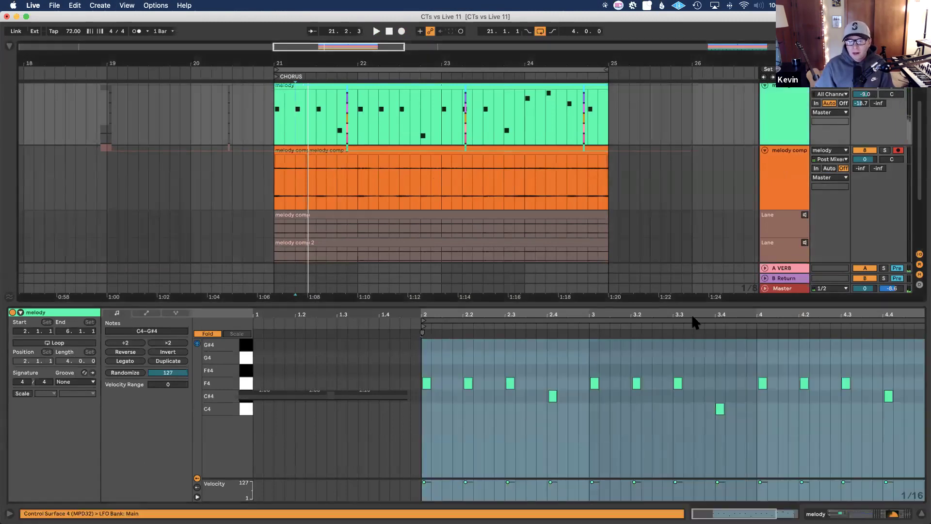
pyautogui.moveTo(691, 303); pyautogui.dragTo(673, 401)
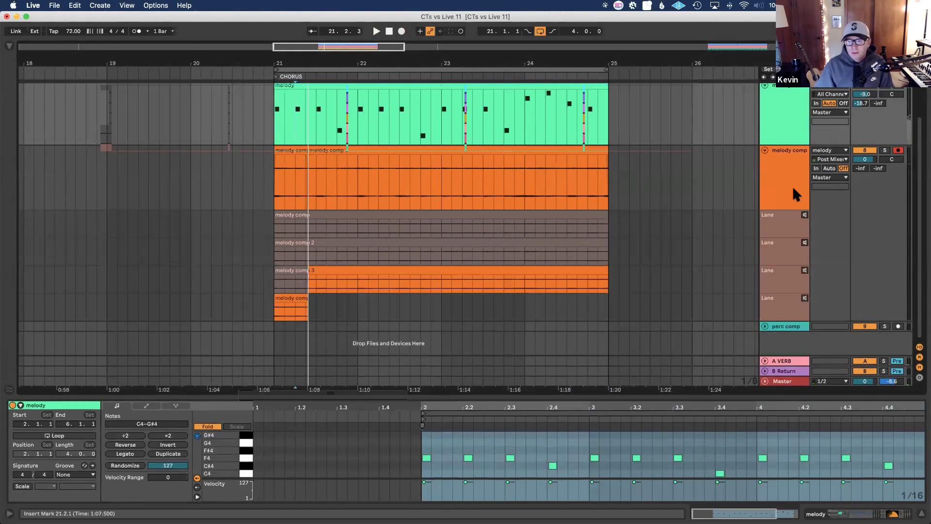
# Examine the individual take lanes under the melody comp track and the track's options, including Show Take Lanes
pyautogui.click(787, 174)
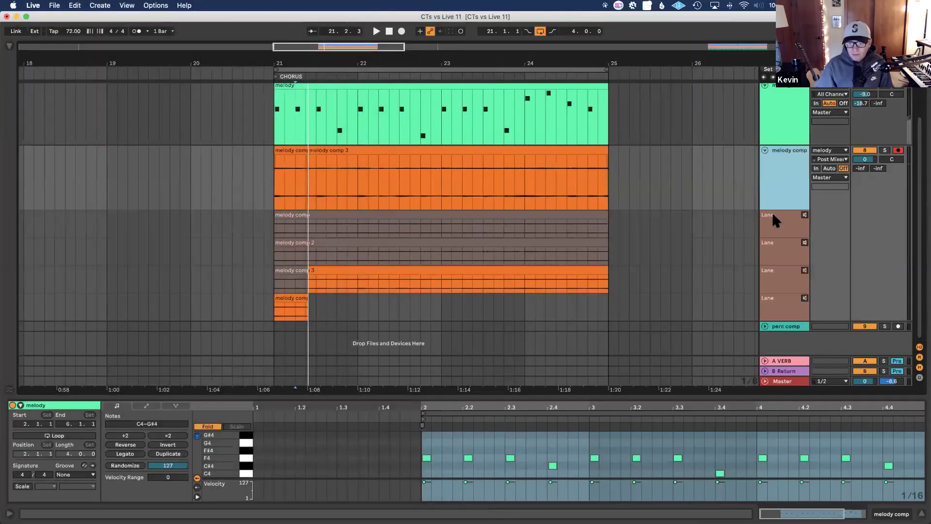
pyautogui.click(772, 213)
pyautogui.click(784, 248)
pyautogui.click(773, 272)
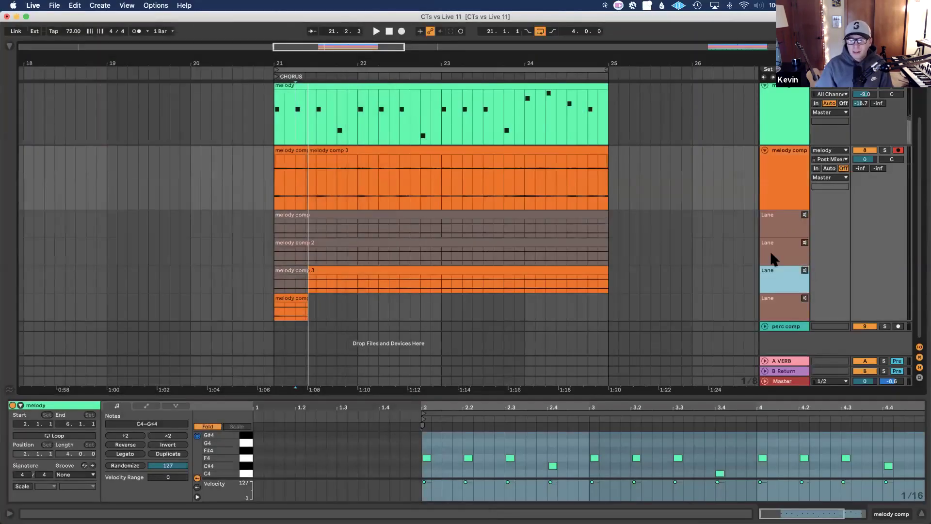
pyautogui.rightClick(777, 183)
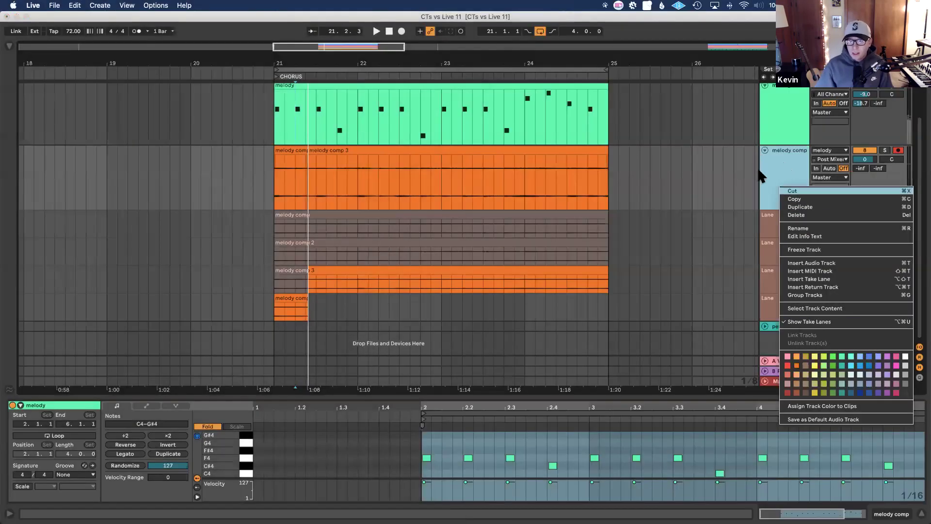
pyautogui.click(443, 181)
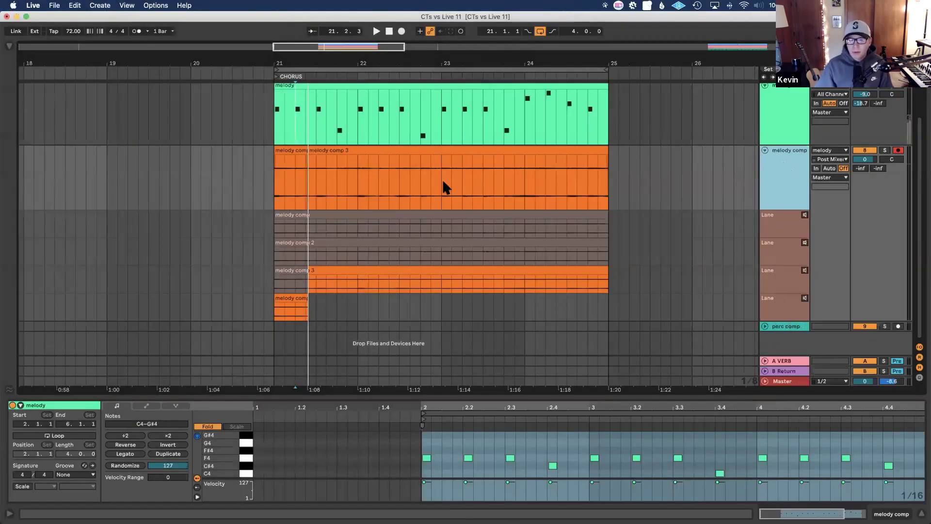
# Solo the melody comp track and disarm it from recording
pyautogui.click(885, 150)
pyautogui.click(898, 150)
pyautogui.click(899, 151)
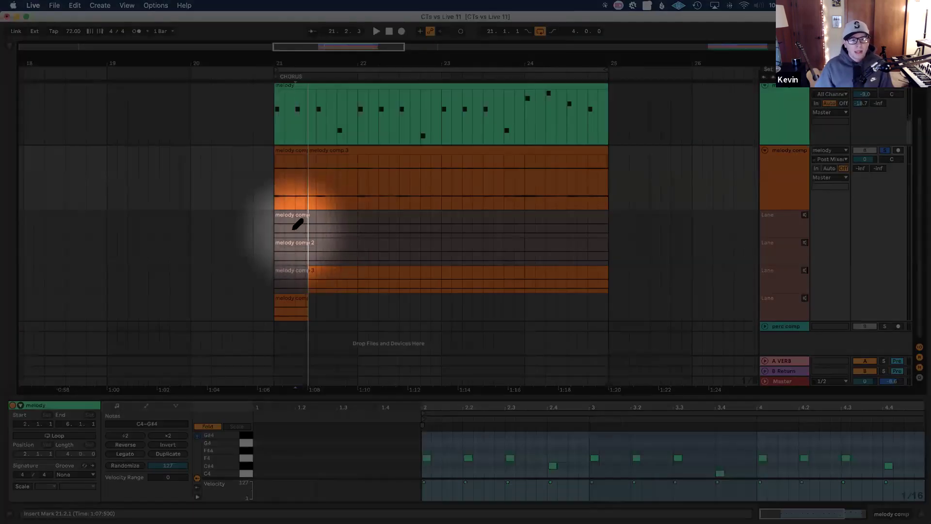
# Comp bar 21 to 22.2 by painting alternating short segments from the first and second takes over the third
pyautogui.click(294, 224)
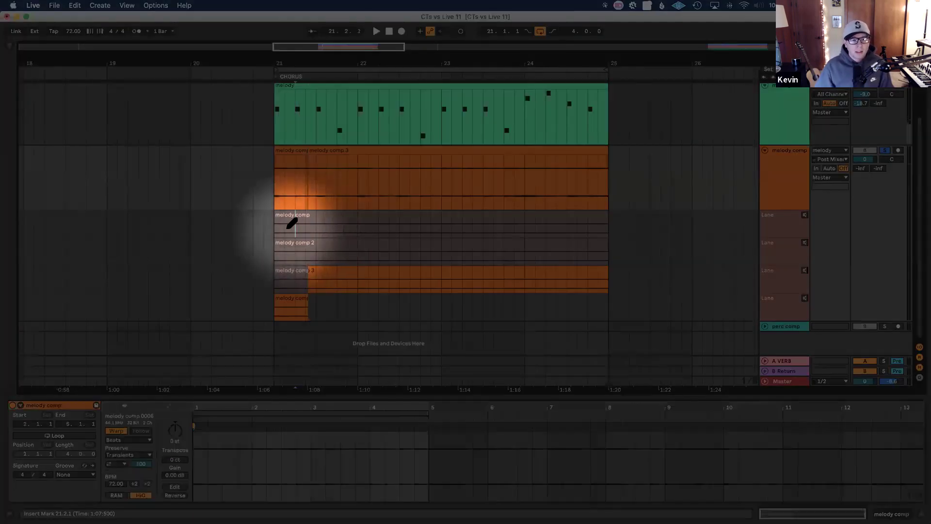
pyautogui.click(304, 247)
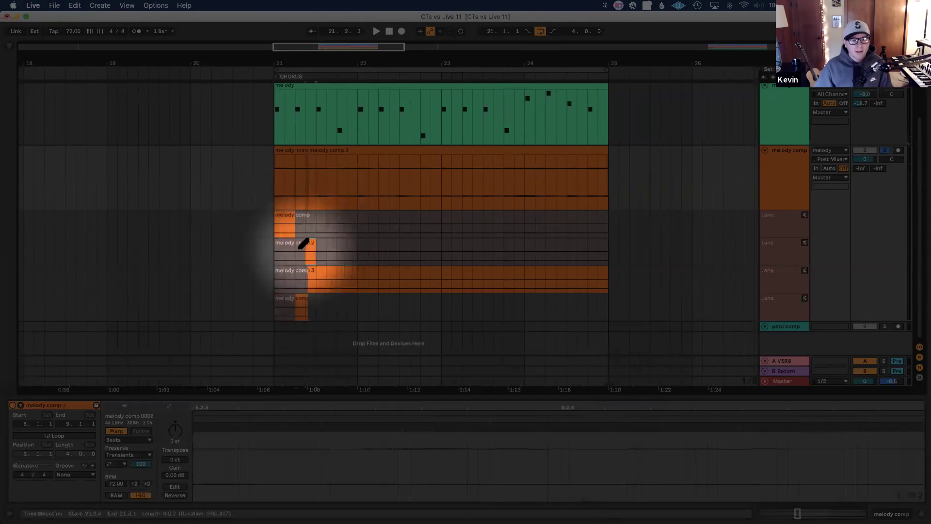
pyautogui.click(332, 216)
pyautogui.click(358, 240)
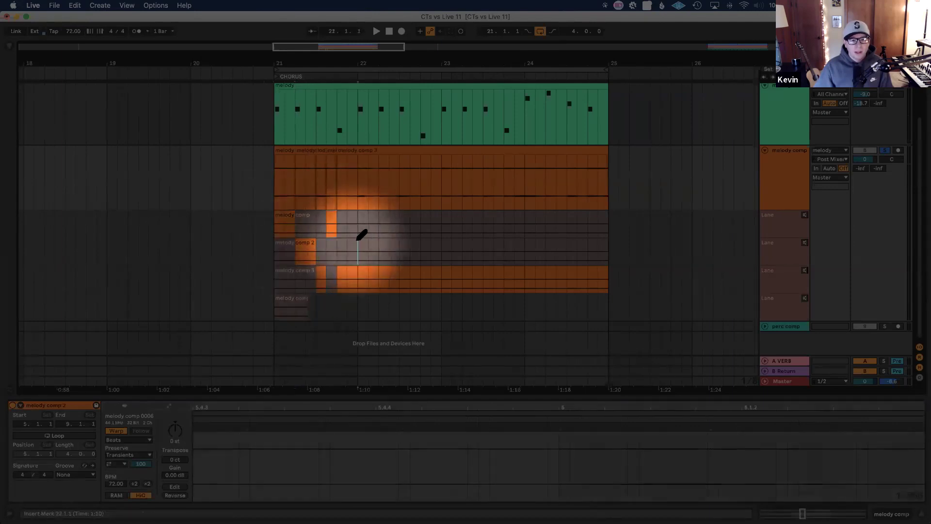
pyautogui.click(367, 242)
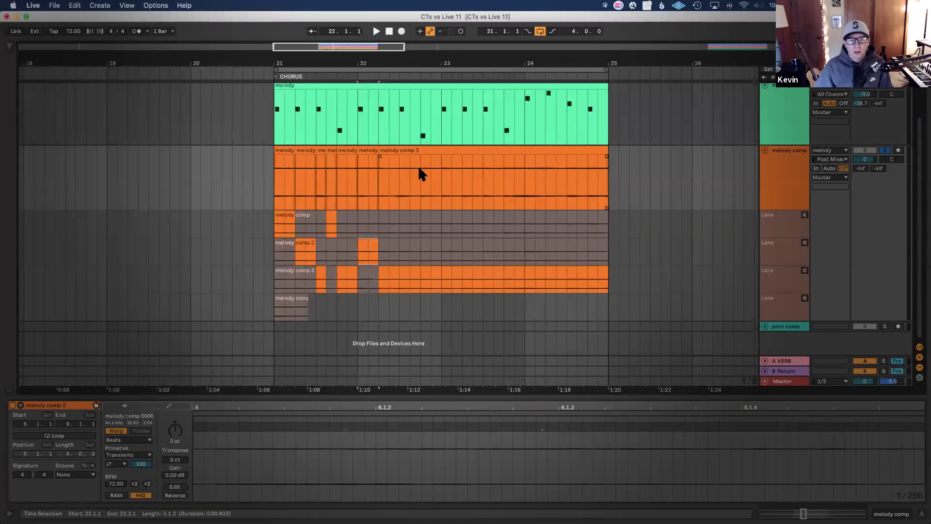
# Comp short segments from the first and second takes between about 22.3.3 and 23.2.3
pyautogui.moveTo(420, 171); pyautogui.dragTo(493, 179)
pyautogui.keyDown('shift'); pyautogui.click(528, 185); pyautogui.keyUp('shift')
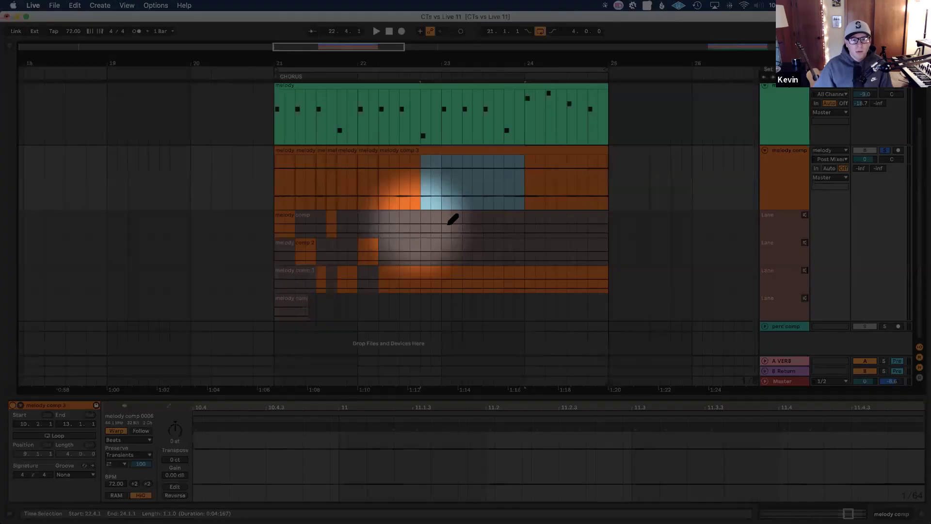
pyautogui.click(449, 224)
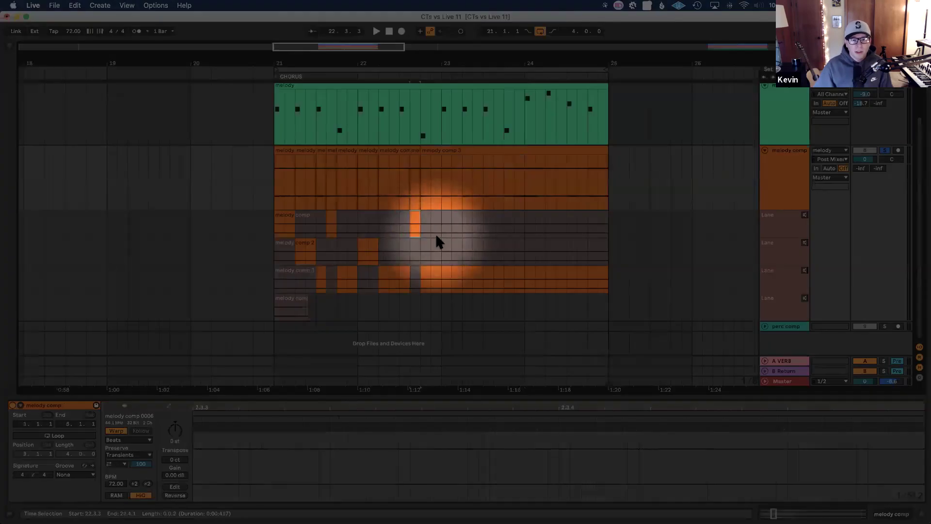
pyautogui.click(432, 240)
pyautogui.click(452, 224)
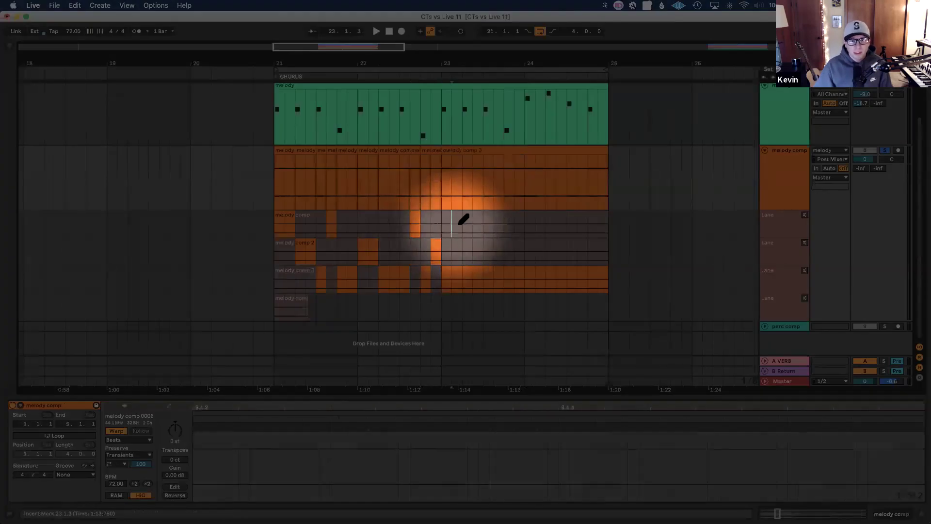
# Comp the rest of bars 23 and 24 from all three takes, using the third from 24.1.1 to 24.3.1 and the first from 24.3.3
pyautogui.click(502, 215)
pyautogui.click(531, 242)
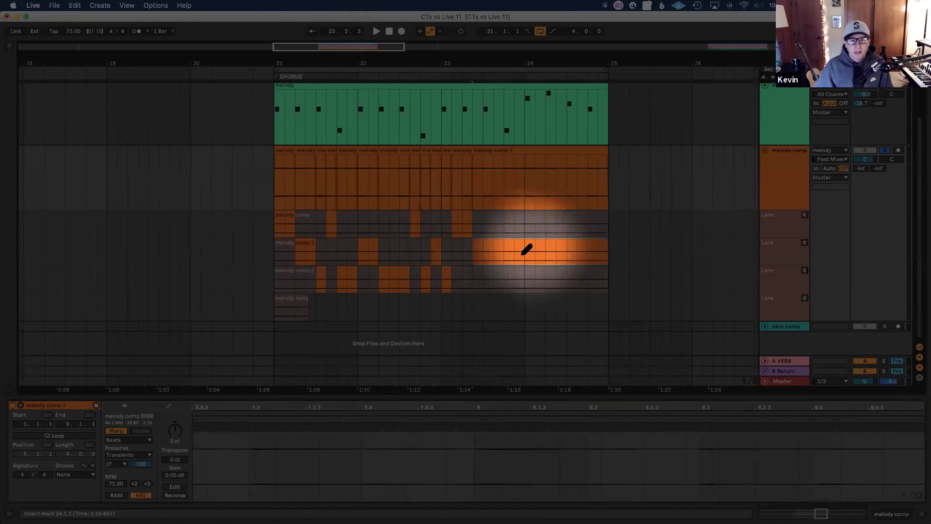
pyautogui.click(505, 223)
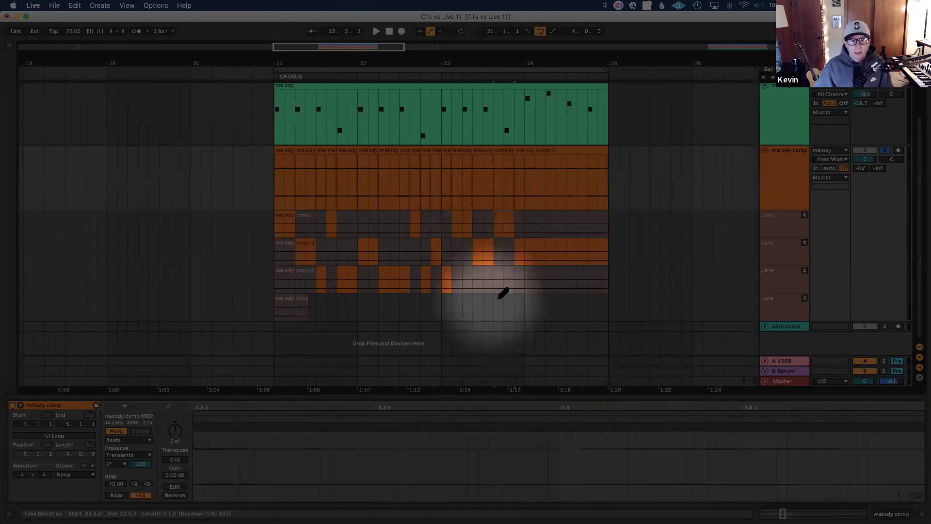
pyautogui.moveTo(528, 272); pyautogui.dragTo(566, 277)
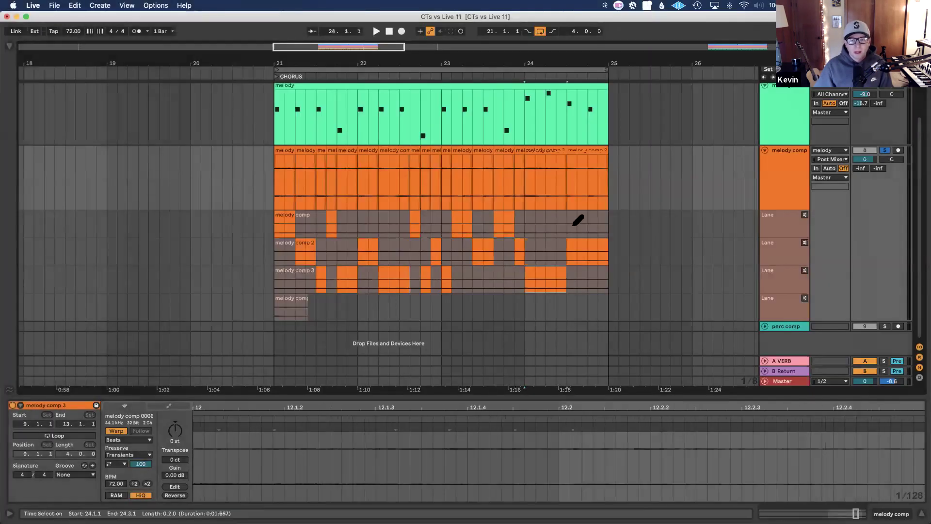
pyautogui.click(594, 223)
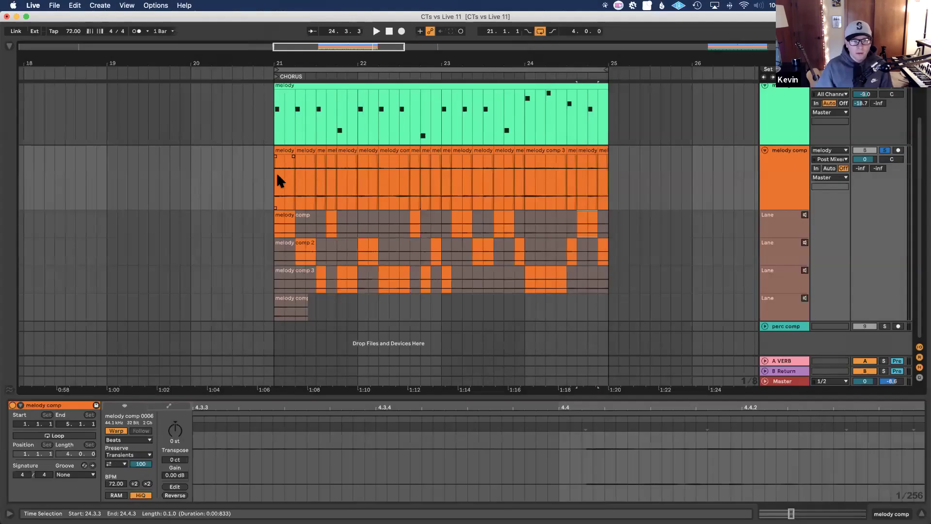
# Play back the comped melody from bar 21
pyautogui.click(276, 173)
pyautogui.press('space')
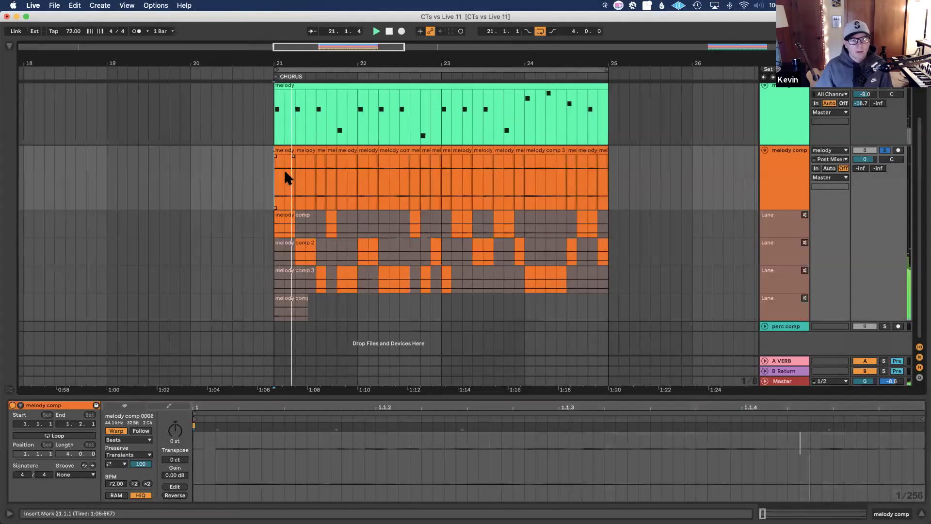
# Use the first take for the melody comp from 21.2.3 to 21.3.1 and collapse the melody comp track
pyautogui.click(315, 216)
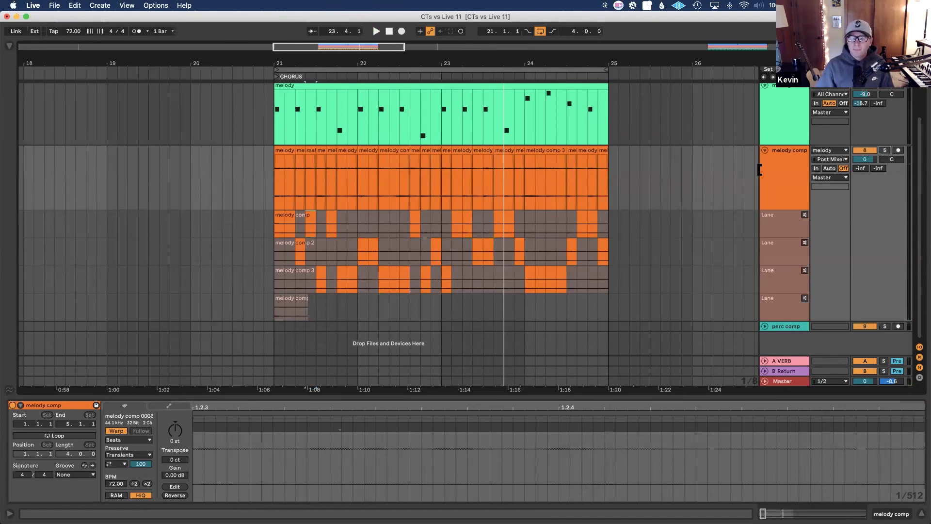
pyautogui.click(797, 170)
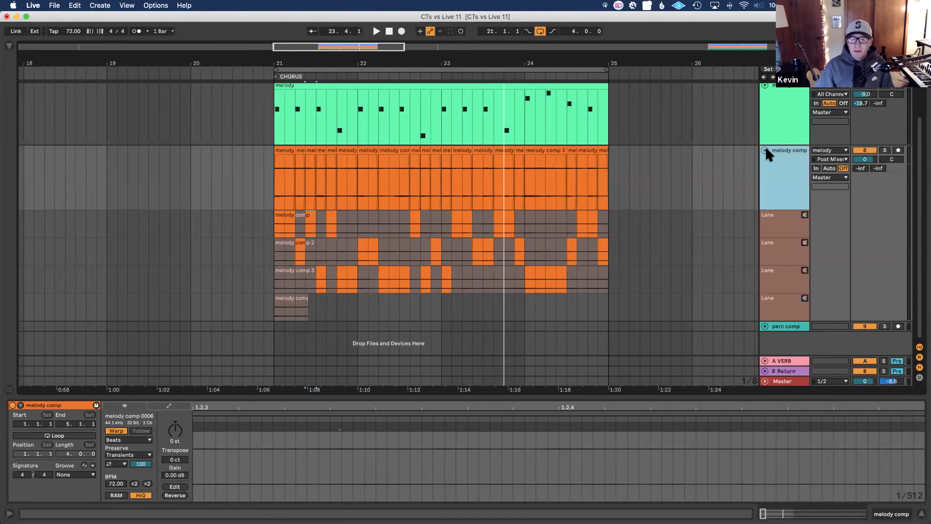
pyautogui.click(765, 150)
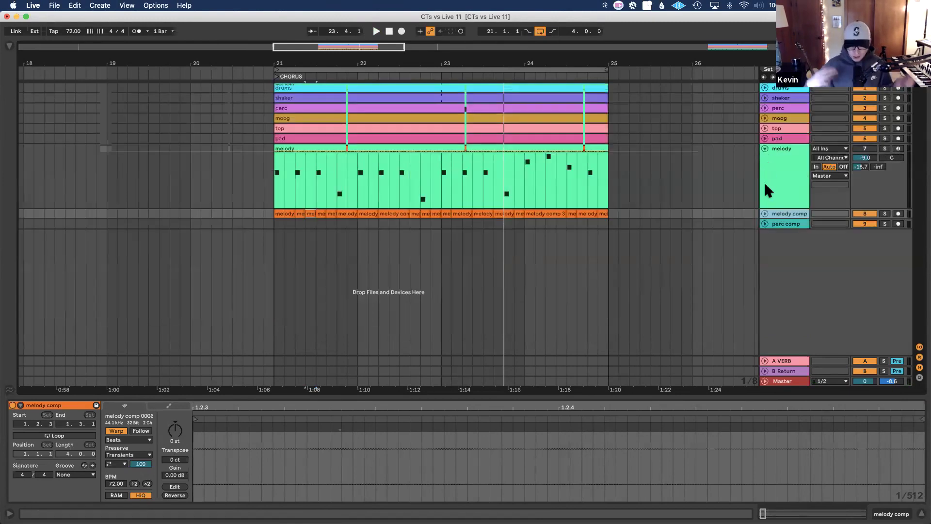
# Select and expand the perc comp track
pyautogui.click(780, 225)
pyautogui.click(765, 224)
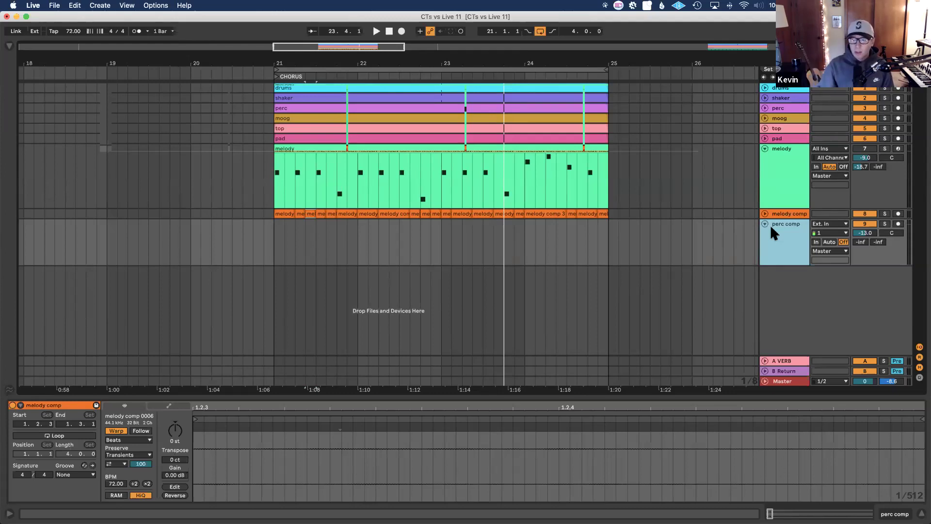
pyautogui.rightClick(772, 228)
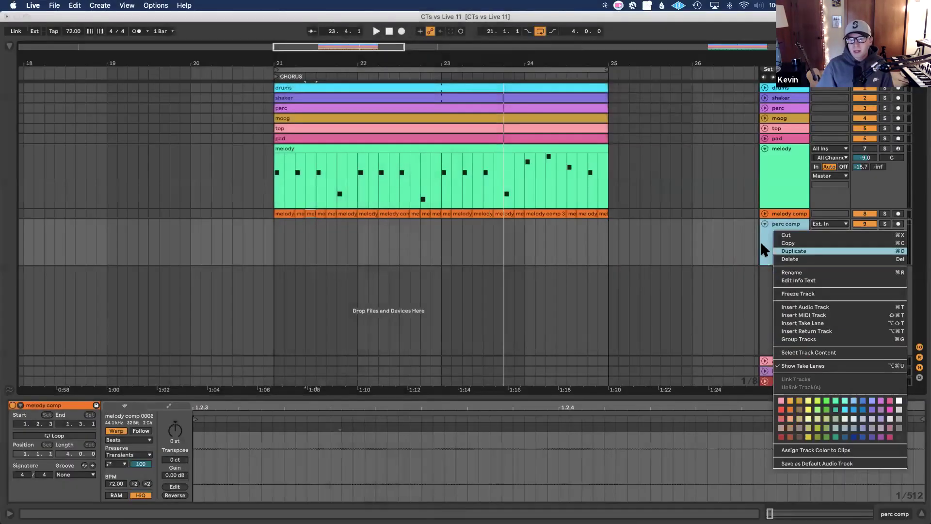
pyautogui.click(760, 241)
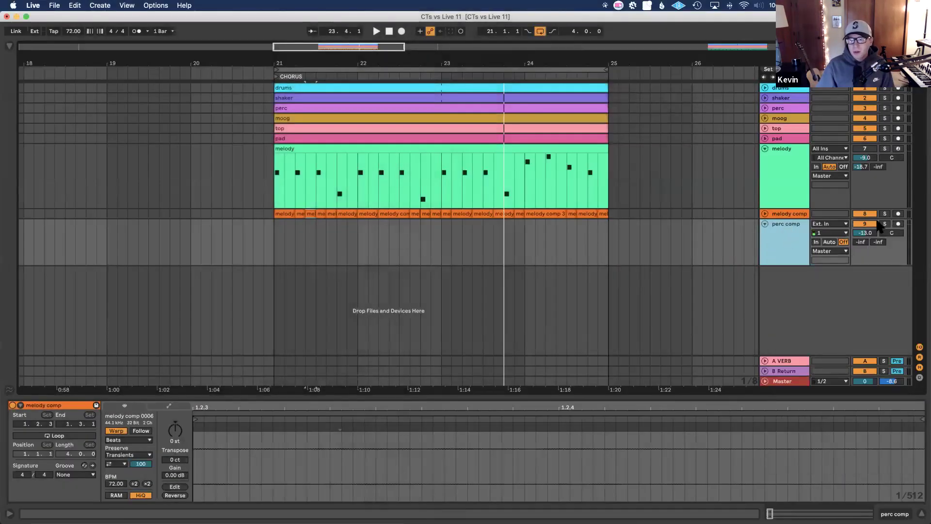
# Arm the perc comp track and record a very short take from 21.2.3 to create its first take lane
pyautogui.click(898, 224)
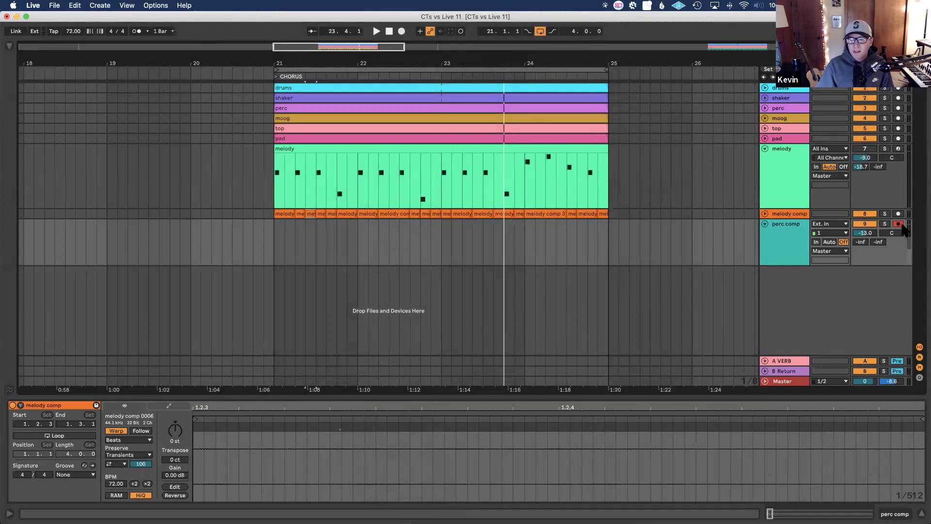
pyautogui.click(401, 31)
pyautogui.press('space')
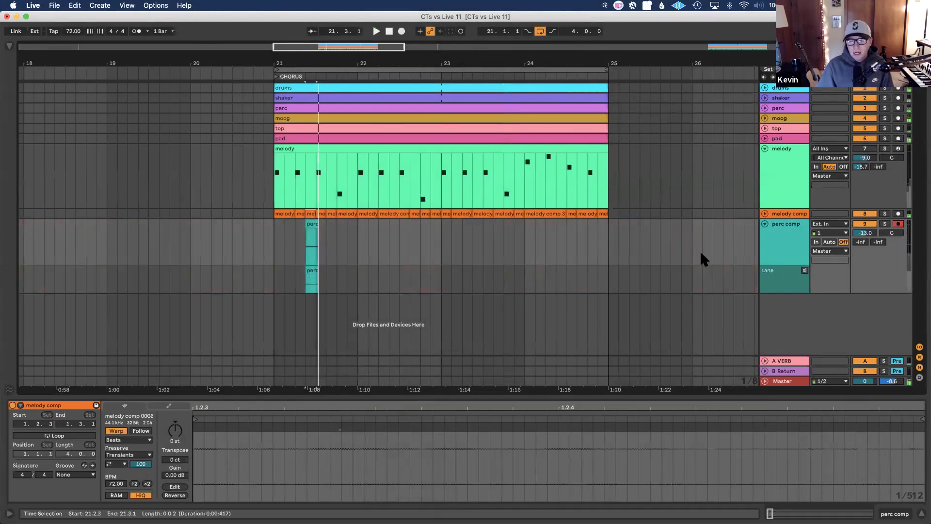
# Insert three more take lanes under perc comp and delete the short recording from the track and its first lane
pyautogui.rightClick(792, 283)
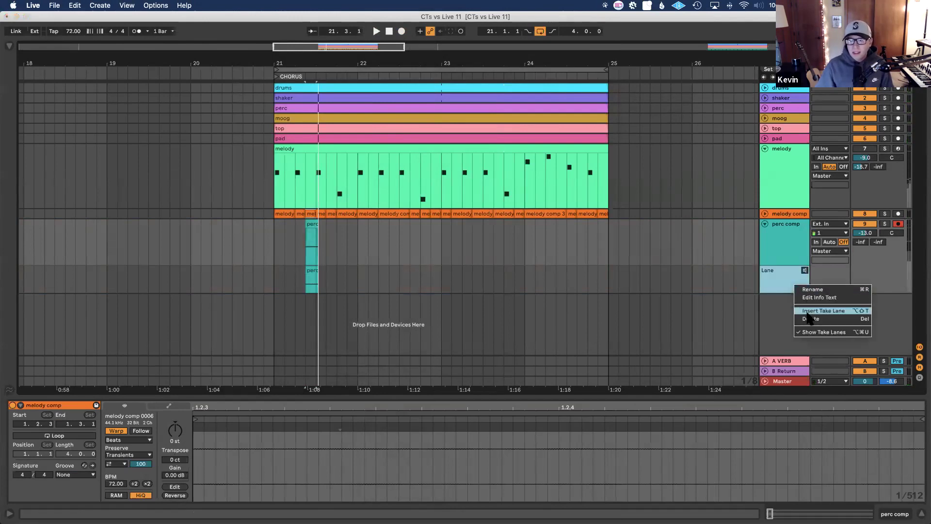
pyautogui.click(809, 310)
pyautogui.rightClick(784, 316)
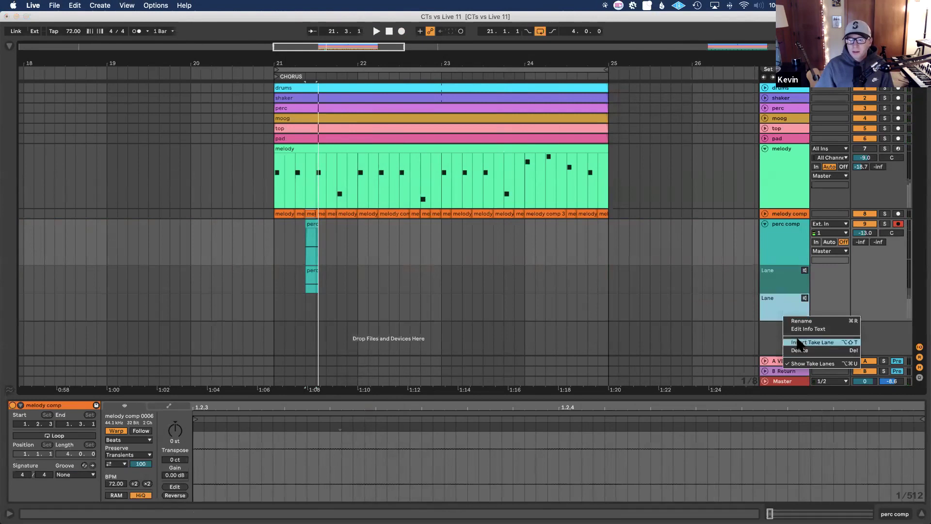
pyautogui.click(798, 342)
pyautogui.rightClick(792, 337)
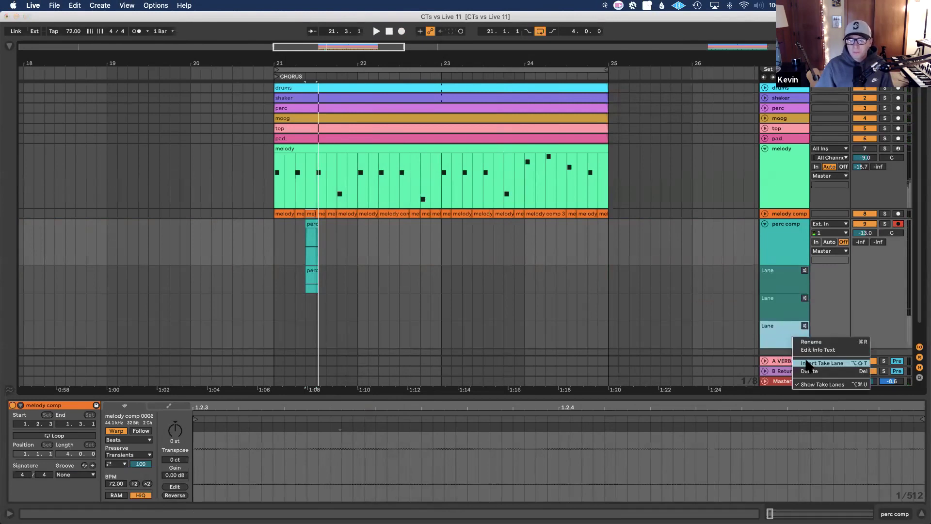
pyautogui.click(821, 362)
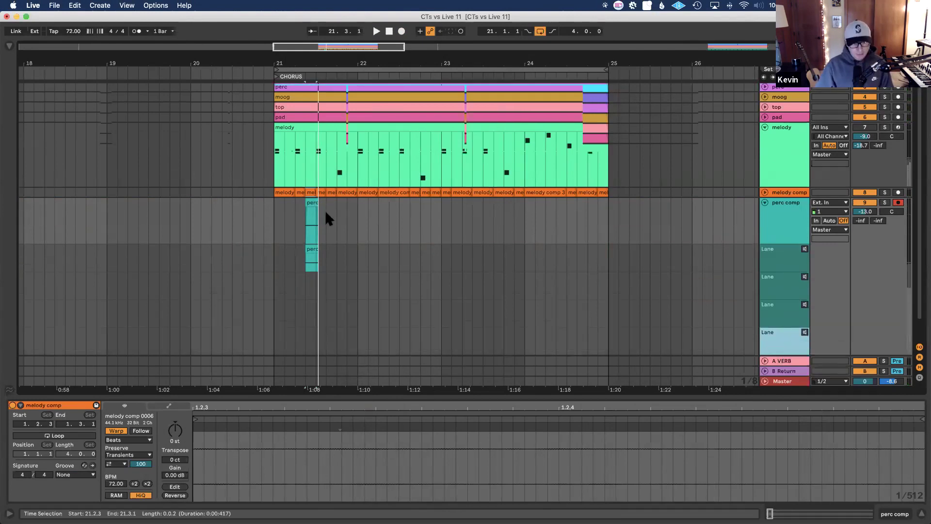
pyautogui.click(325, 211)
pyautogui.keyDown('shift'); pyautogui.click(243, 245); pyautogui.keyUp('shift')
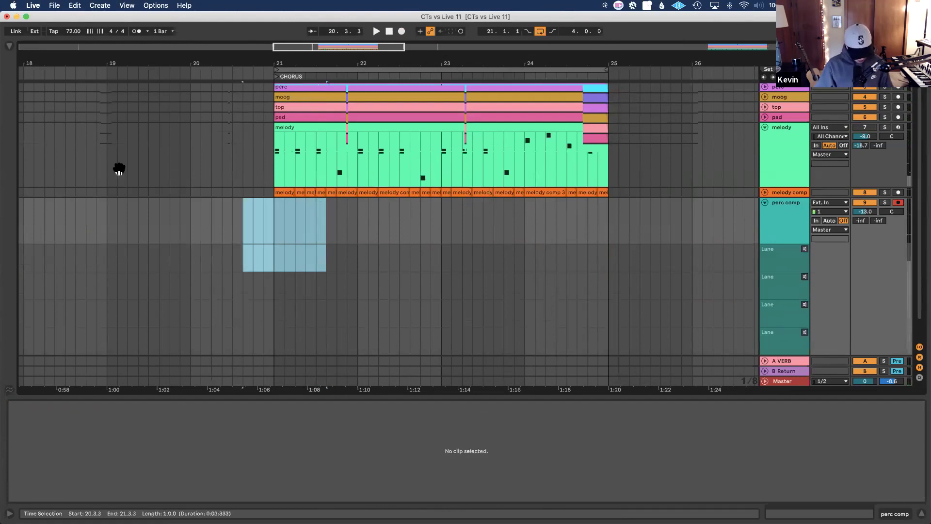
# Place THE_KOUNT_108_percussion_loop_cowbells.wav in the first perc comp take lane at bar 21 and cut off everything past bar 25
pyautogui.press('super+f')
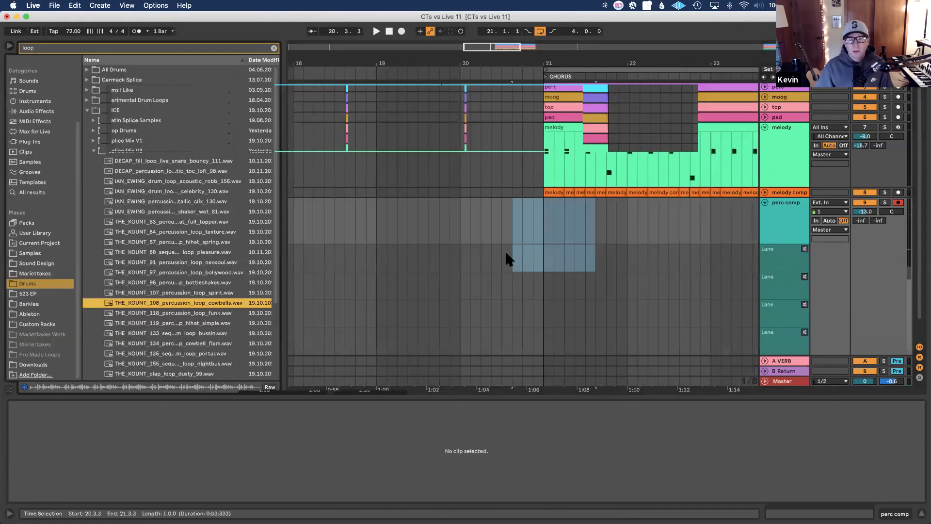
pyautogui.hscroll(5, 507, 253)
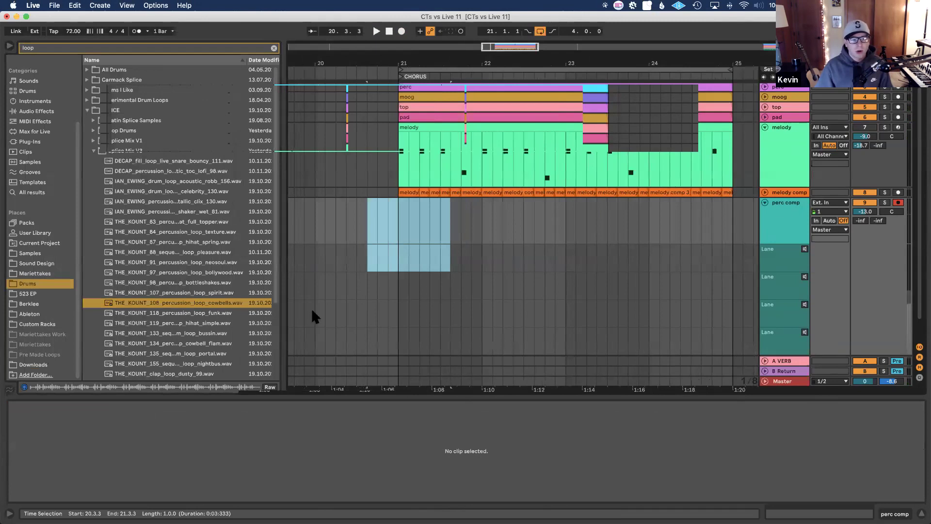
pyautogui.moveTo(183, 308); pyautogui.dragTo(395, 262)
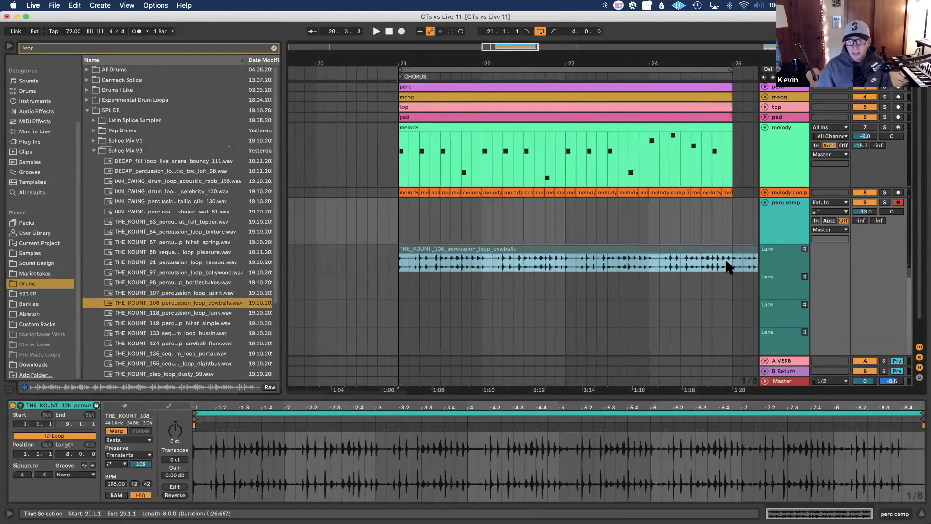
pyautogui.click(725, 258)
pyautogui.press('super+e')
pyautogui.click(744, 249)
pyautogui.press('Delete')
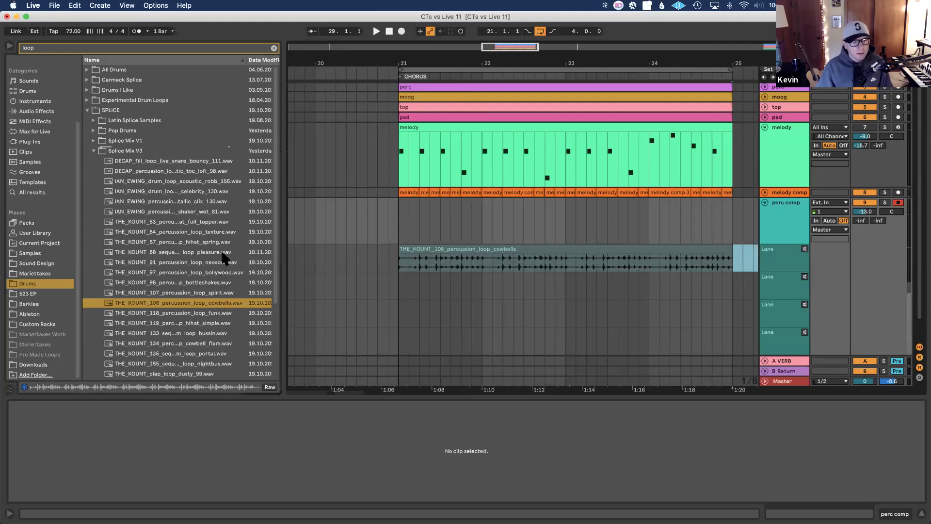
# Place THE_KOUNT_107_percussion_loop_spirit.wav in the second take lane at bar 21 and extend it to 24.4.3
pyautogui.click(229, 292)
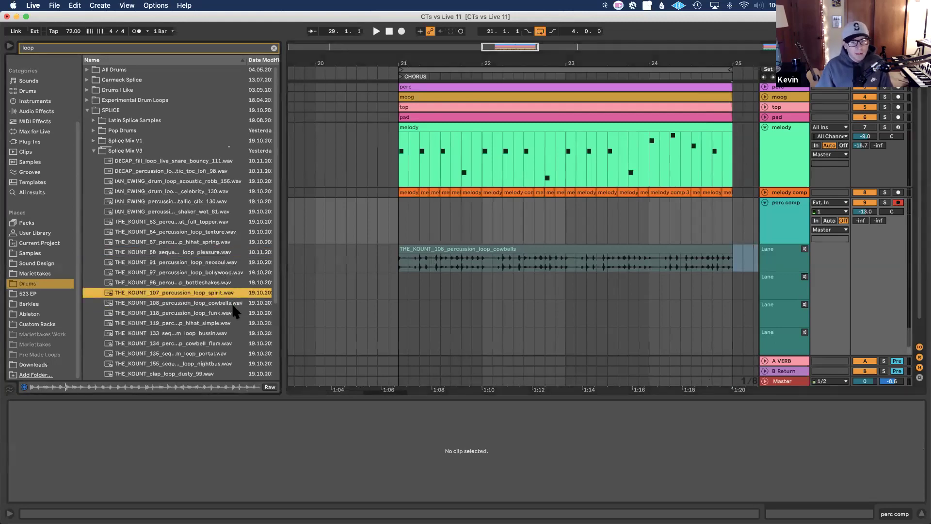
pyautogui.click(236, 302)
pyautogui.moveTo(228, 292); pyautogui.dragTo(423, 290)
pyautogui.moveTo(564, 290); pyautogui.dragTo(723, 292)
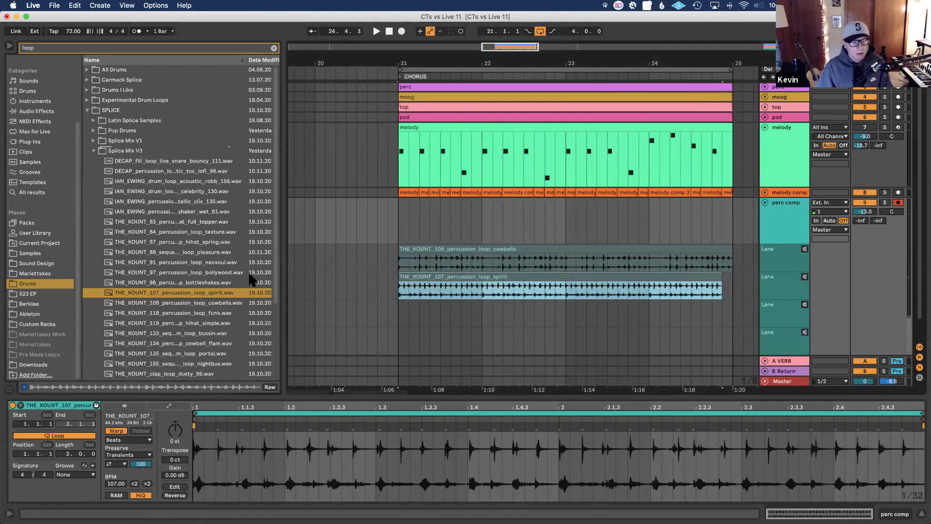
# Preview THE_KOUNT_118_percussion_loop_funk.wav and place it in the third take lane at bar 21
pyautogui.click(203, 315)
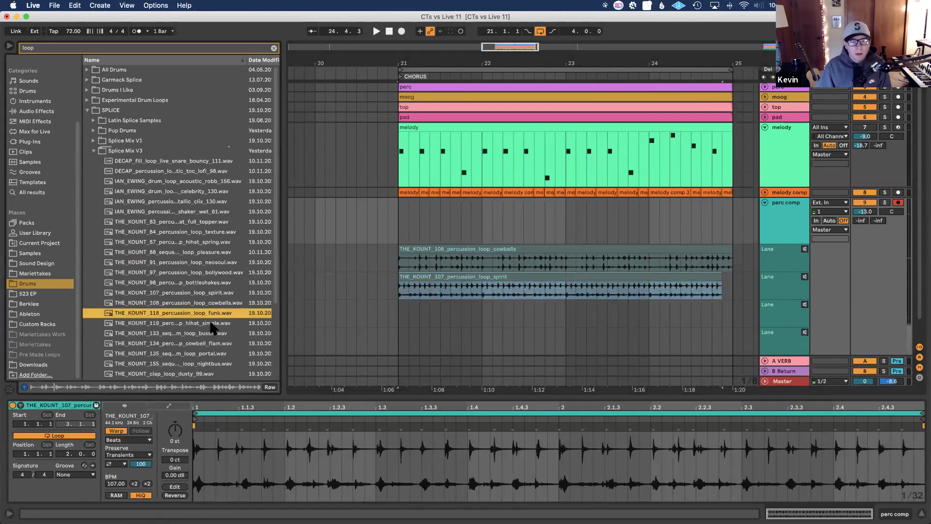
pyautogui.moveTo(210, 319); pyautogui.dragTo(397, 319)
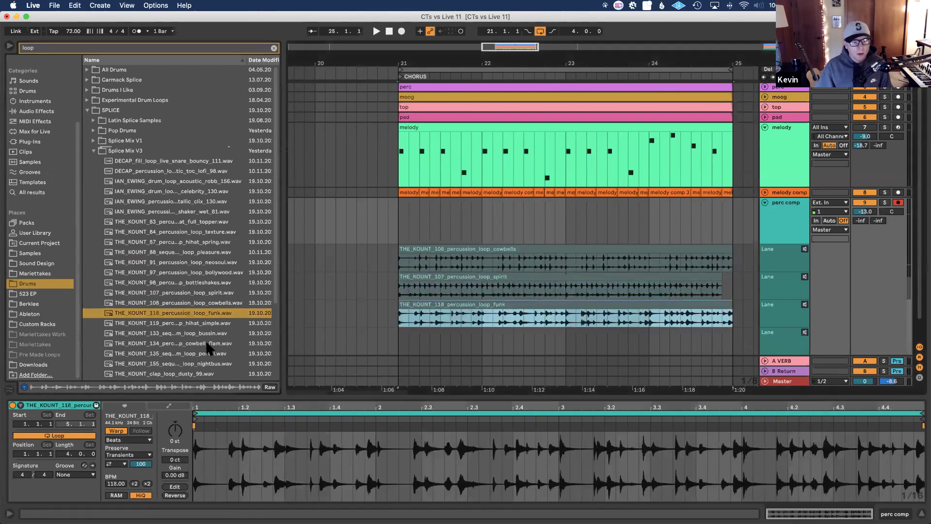
# Place the THE_KOUNT_134 cowbell_flam loop in the fourth lane at bar 21, extended to bar 25, and lengthen the spirit loop to 25.1.3
pyautogui.click(207, 344)
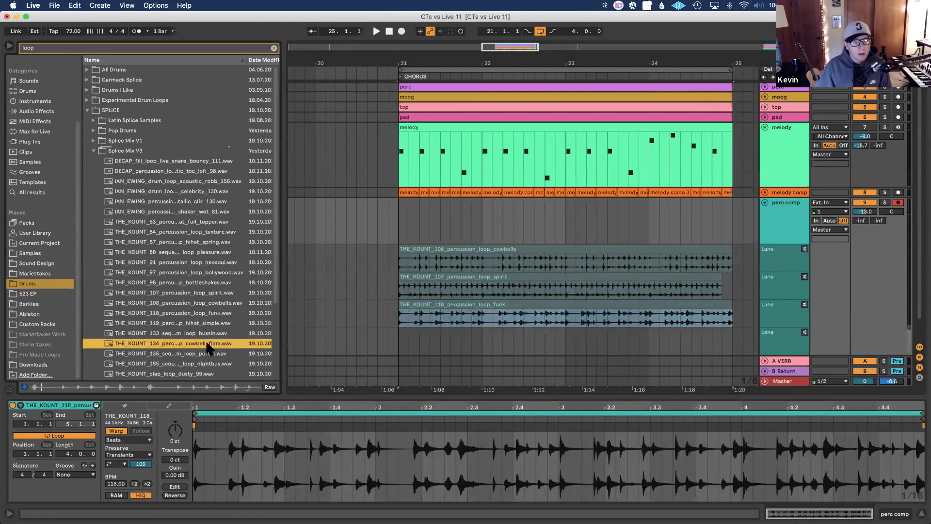
pyautogui.moveTo(207, 348); pyautogui.dragTo(402, 326)
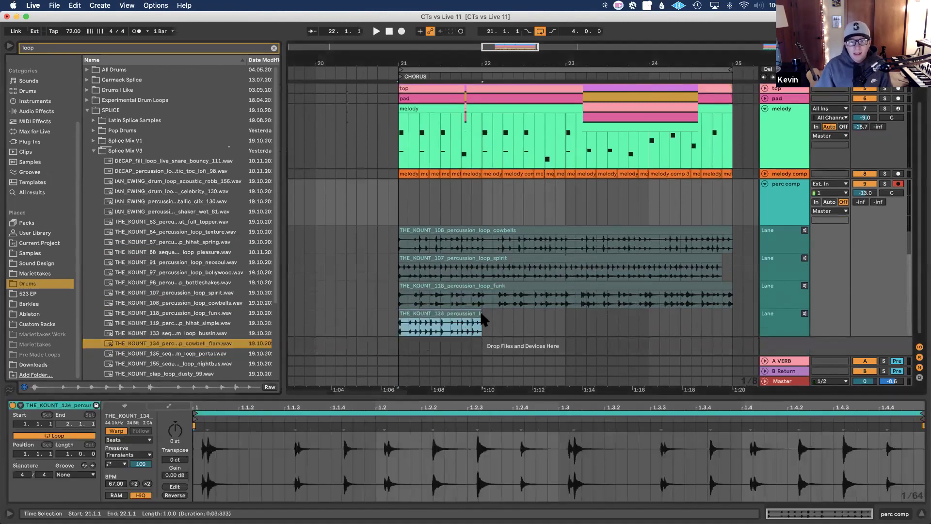
pyautogui.moveTo(657, 327); pyautogui.dragTo(732, 322)
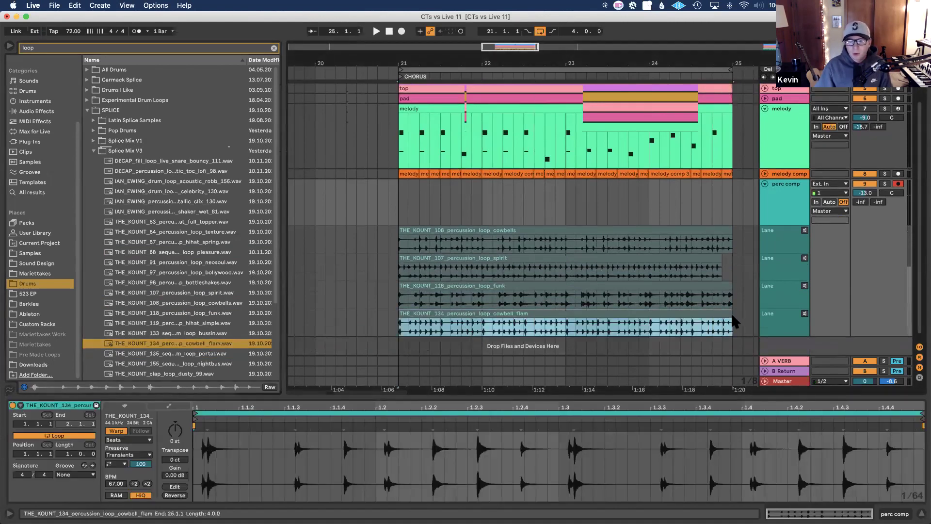
pyautogui.moveTo(724, 254); pyautogui.dragTo(742, 256)
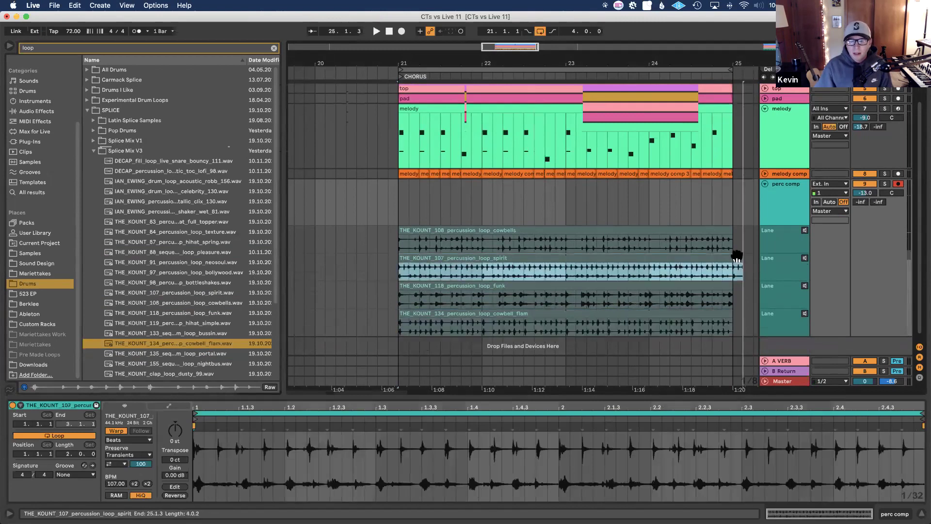
# Comp the percussion from 21.1.1 to 22.1.3 by painting short alternating segments from all four take lanes
pyautogui.click(416, 237)
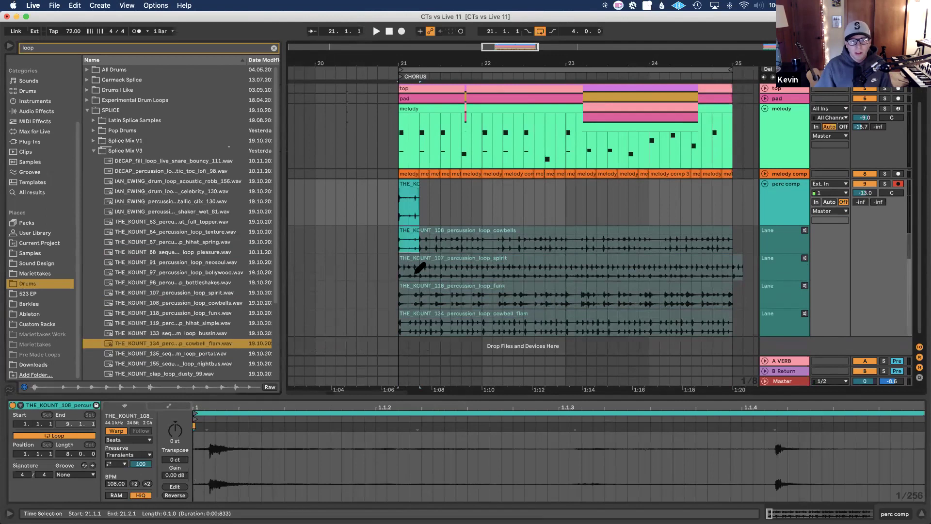
pyautogui.click(422, 270)
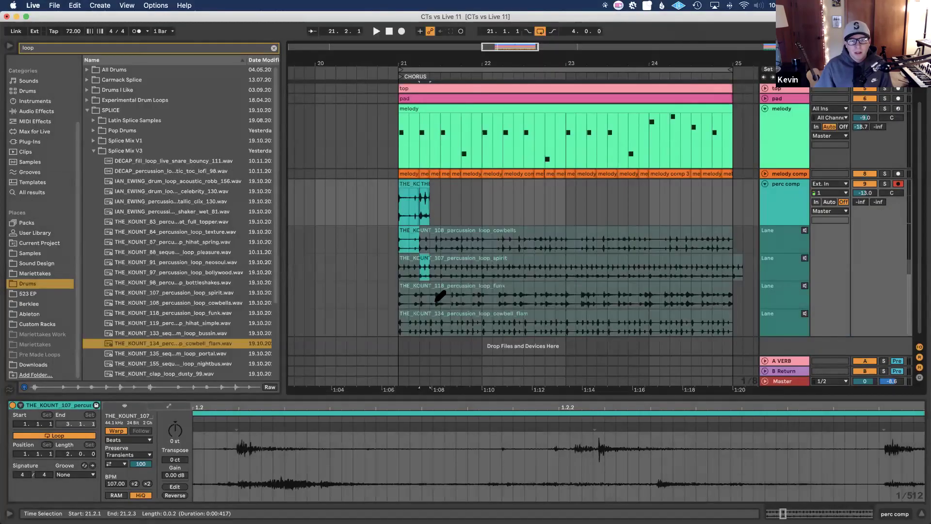
pyautogui.click(433, 310)
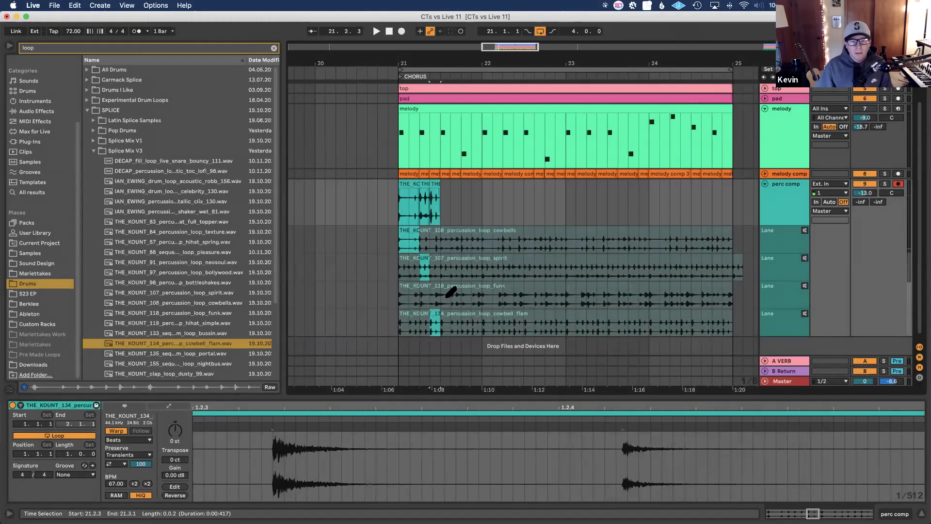
pyautogui.click(450, 295)
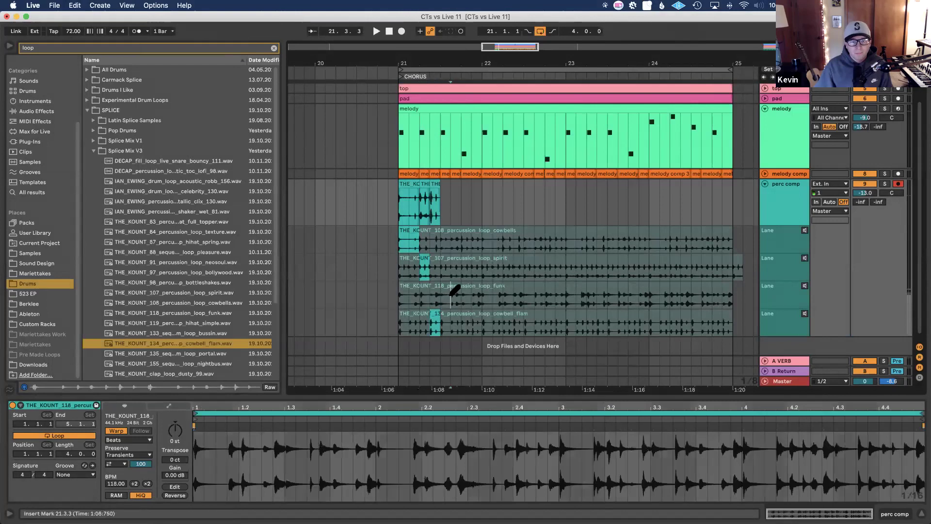
pyautogui.click(461, 244)
pyautogui.moveTo(462, 242)
pyautogui.mouseDown()
pyautogui.moveTo(441, 240)
pyautogui.moveTo(473, 263)
pyautogui.mouseUp()
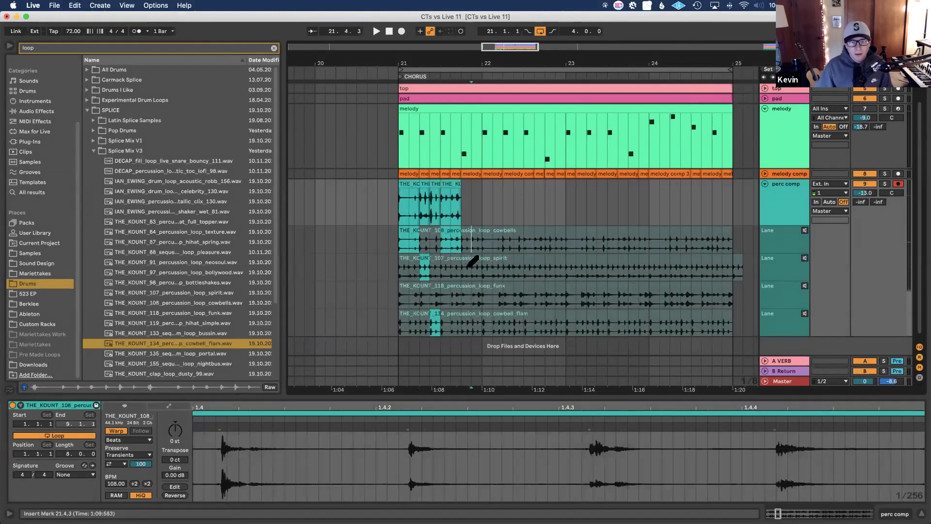
pyautogui.click(478, 301)
pyautogui.click(489, 312)
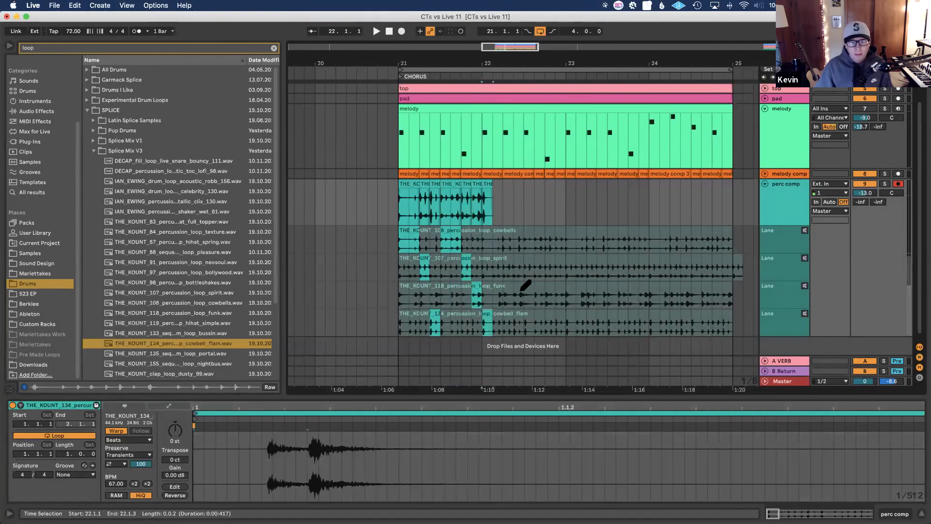
# Comp the percussion with cowbells from 22.1.3 to 22.2.3, funk to 22.3.1 and spirit to 22.4.3
pyautogui.click(518, 292)
pyautogui.moveTo(553, 267); pyautogui.dragTo(523, 266)
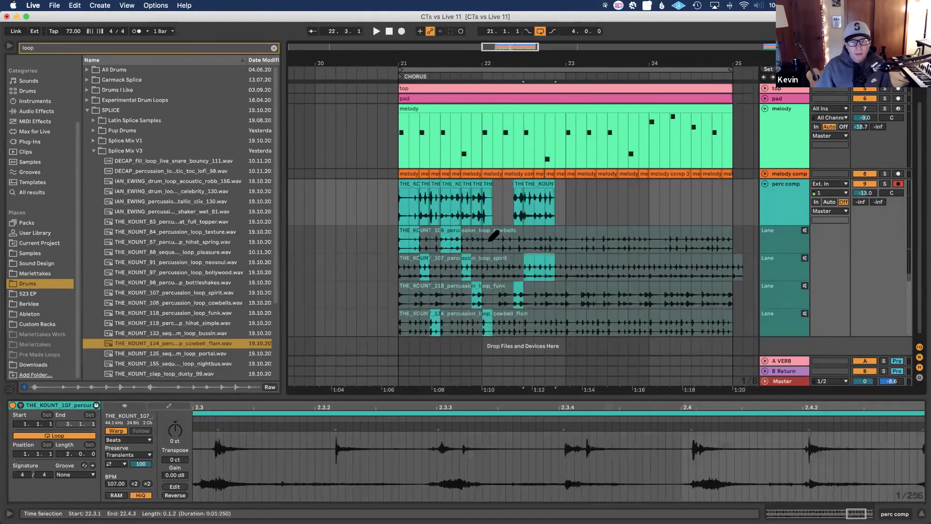
pyautogui.moveTo(494, 237); pyautogui.dragTo(512, 235)
# Comp the cowbells loop from 22.4.3 to 23.1.1 and the spirit loop from 23.1.1 to 23.2.1
pyautogui.click(576, 245)
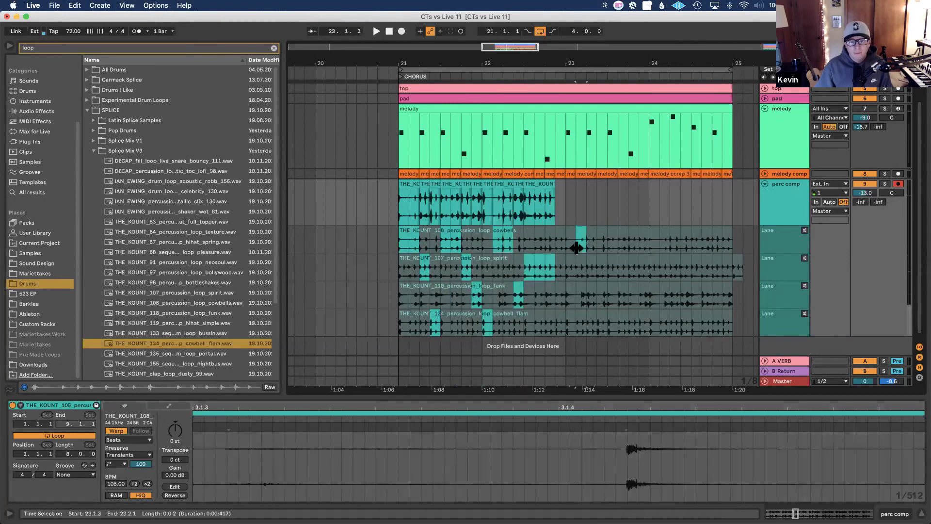
pyautogui.click(578, 242)
pyautogui.click(565, 237)
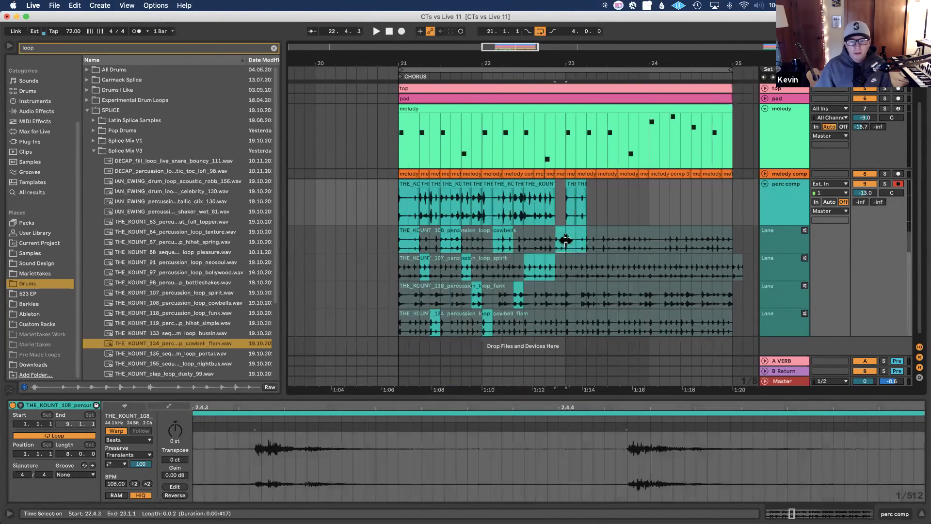
pyautogui.click(574, 276)
pyautogui.click(574, 277)
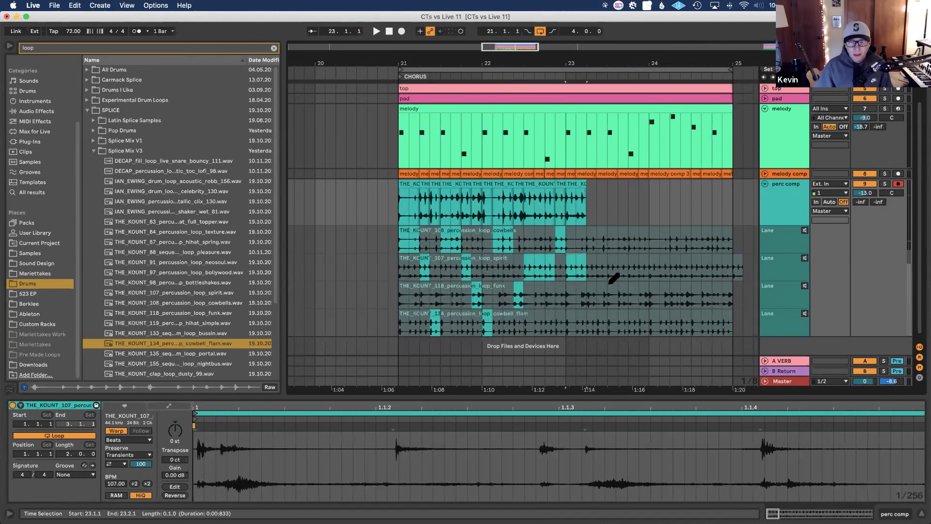
# Comp the percussion from 23.1.3 to 23.3.3 in half-beat segments taken from funk, cowbell flam, funk and spirit
pyautogui.click(589, 294)
pyautogui.click(588, 313)
pyautogui.click(590, 313)
pyautogui.click(613, 256)
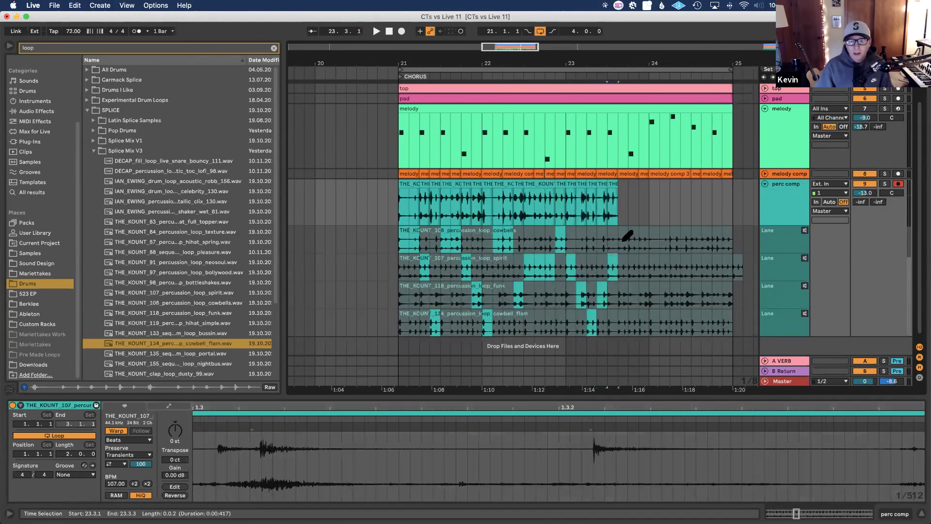
# Comp the percussion with cowbells from 23.3.3 to 23.4.1, spirit to 23.4.3 and funk to 24.1.1
pyautogui.click(624, 241)
pyautogui.click(650, 240)
pyautogui.click(649, 241)
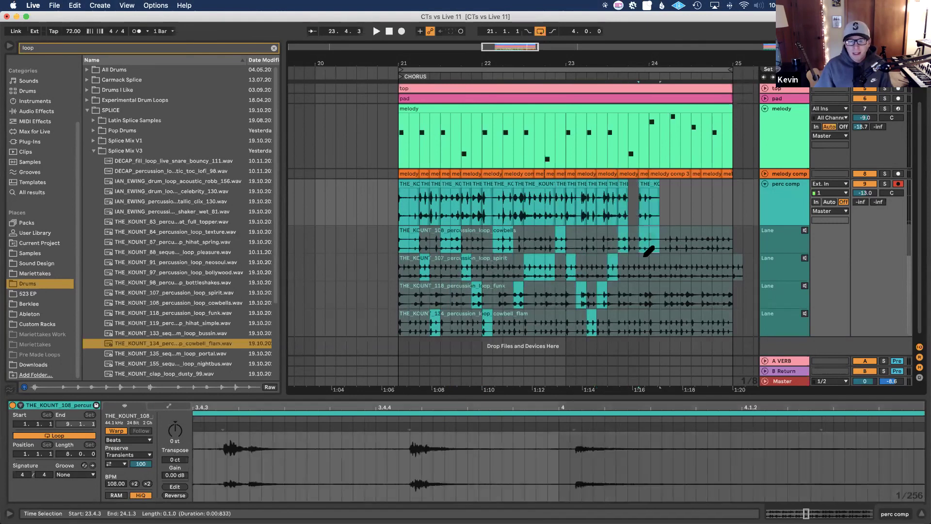
pyautogui.click(633, 257)
pyautogui.click(632, 262)
pyautogui.click(650, 293)
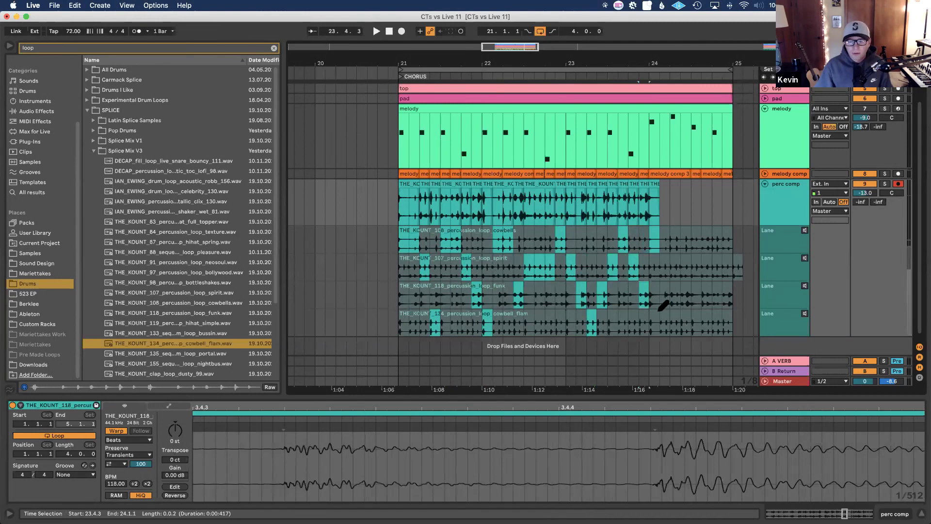
# Complete the percussion comp from 24.1.1 with cowbell flam to 24.1.3, cowbells to 24.3.1, funk to 24.3.3, cowbells to 24.4.1 and spirit to 25.1.1
pyautogui.click(659, 316)
pyautogui.click(683, 236)
pyautogui.click(708, 244)
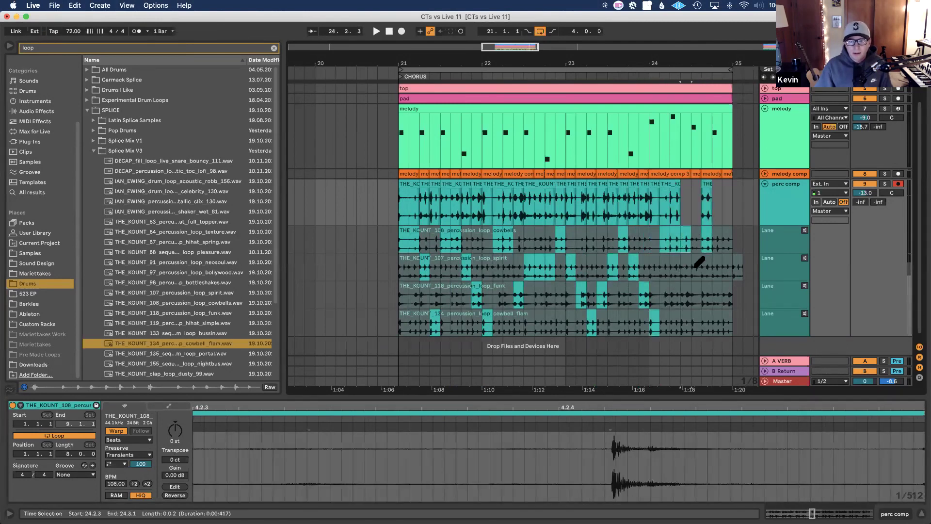
pyautogui.click(694, 266)
pyautogui.click(698, 290)
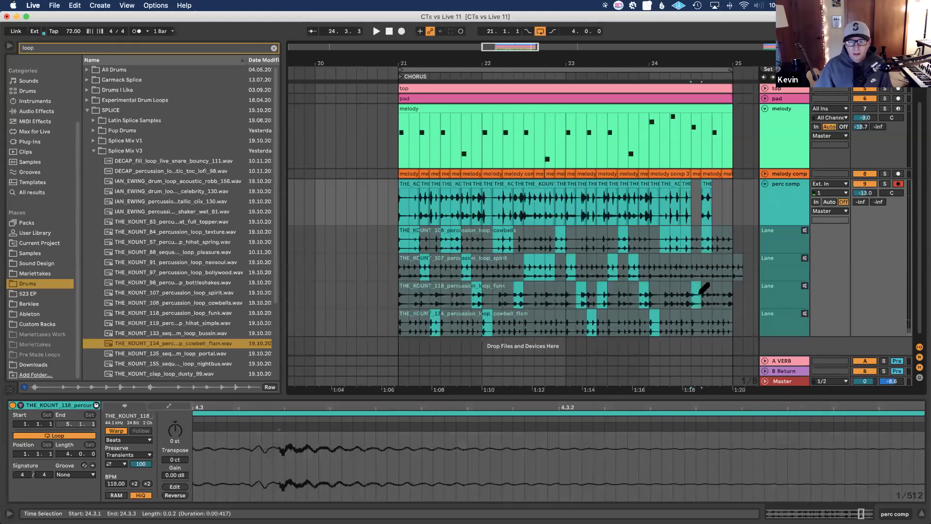
pyautogui.click(723, 265)
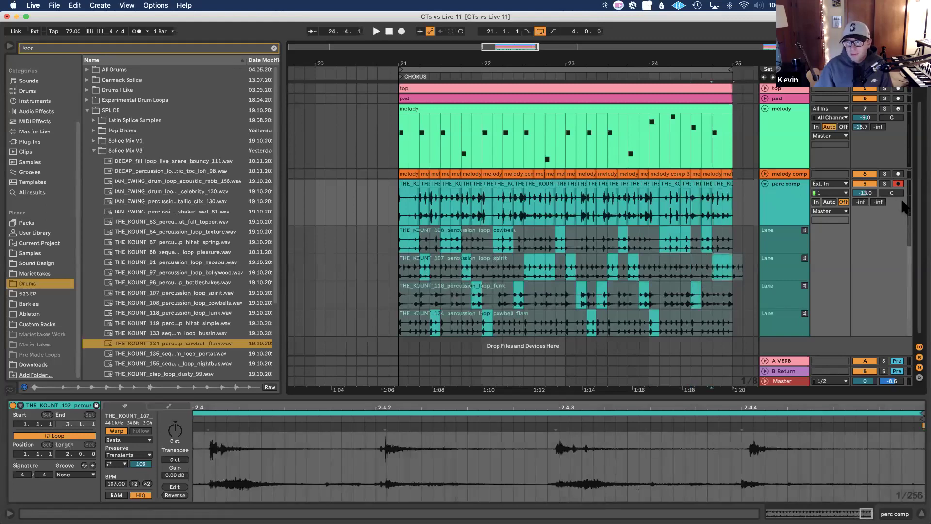
# Play back the finished percussion comp soloed and together with the full arrangement
pyautogui.click(401, 196)
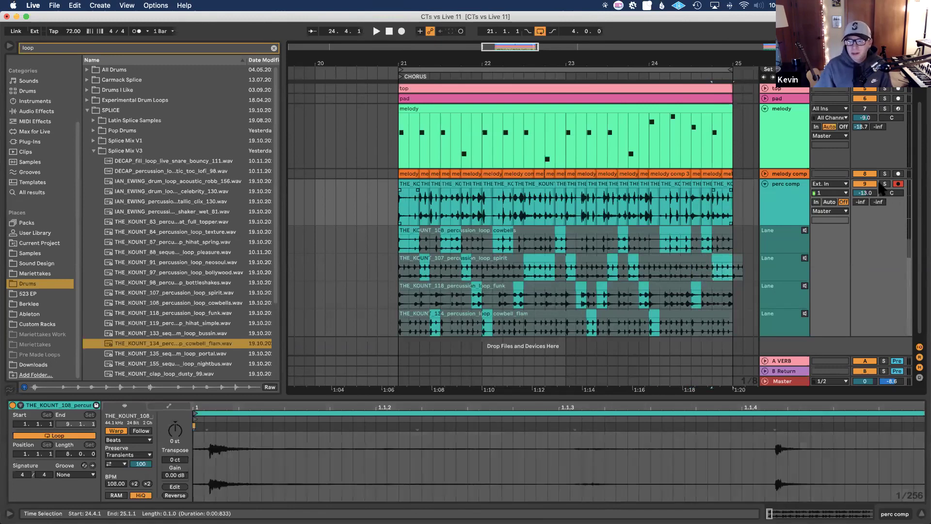
pyautogui.press('space')
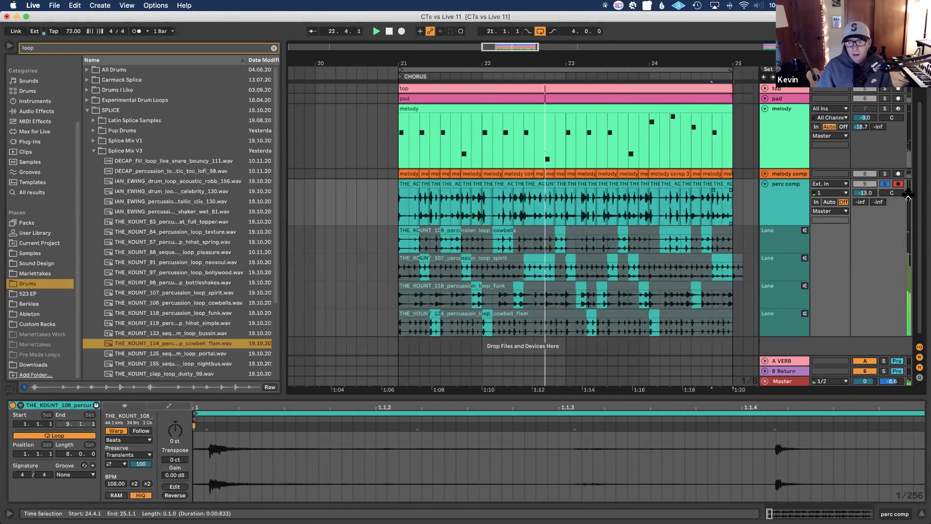
pyautogui.click(886, 185)
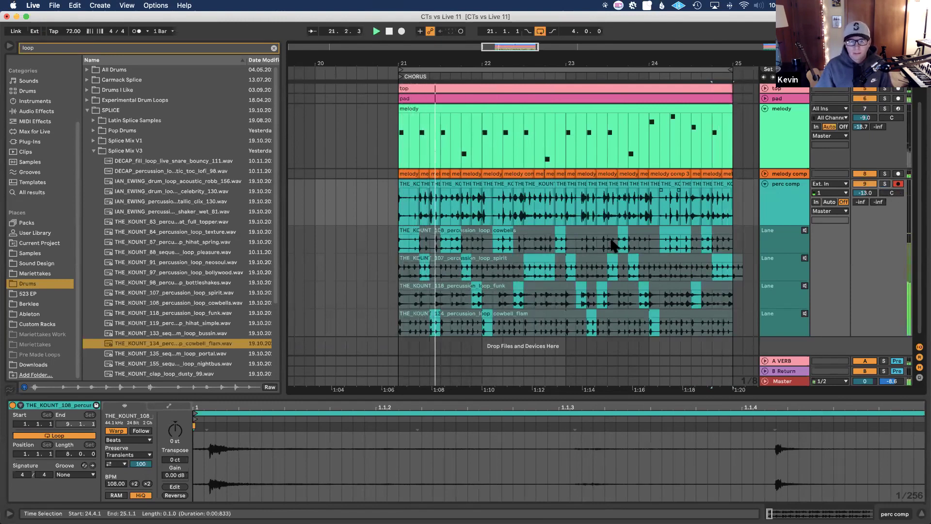
pyautogui.click(774, 202)
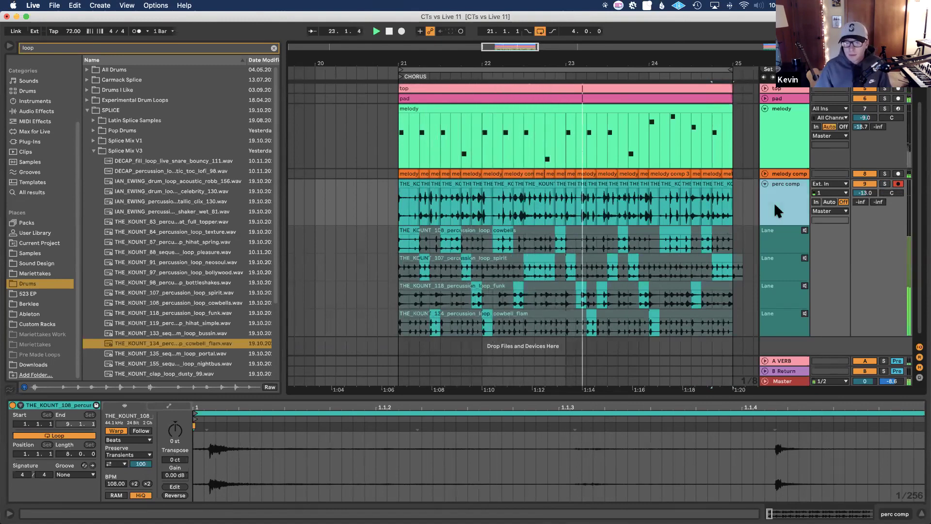
pyautogui.click(692, 206)
pyautogui.hscroll(5, 691, 209)
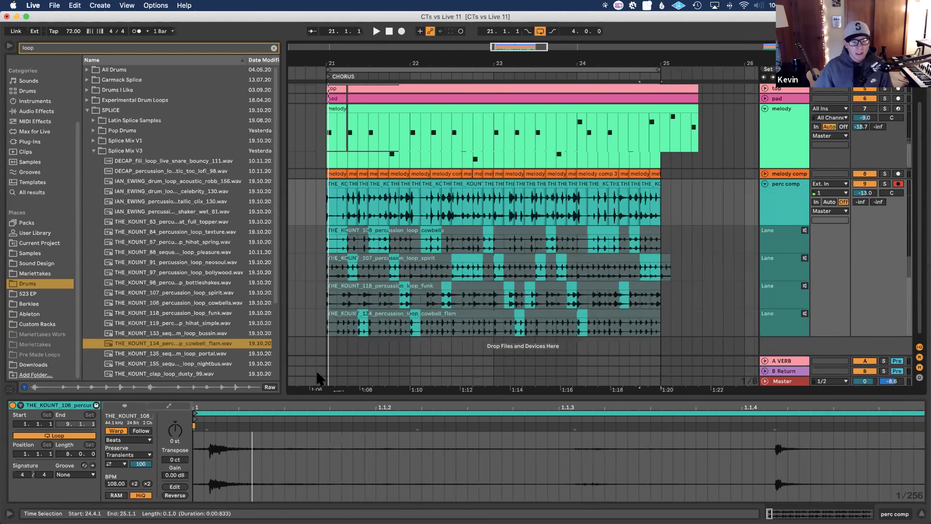
pyautogui.press('super+z')
pyautogui.press('super+z')
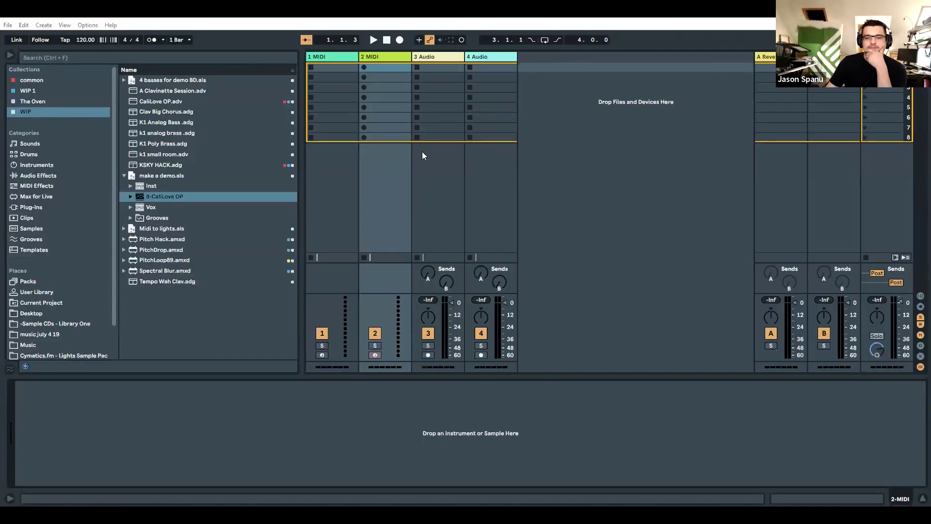
pyautogui.click(379, 128)
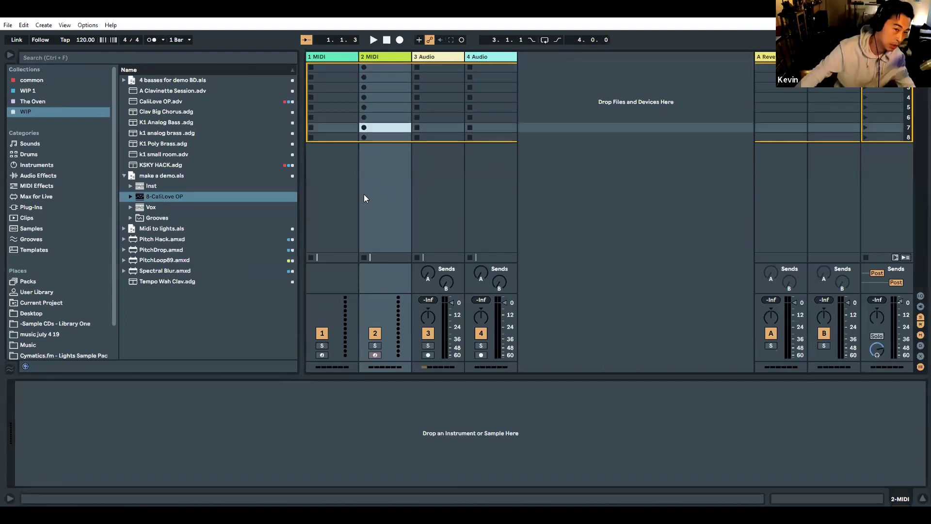
pyautogui.press('space')
pyautogui.click(147, 39)
pyautogui.press('space')
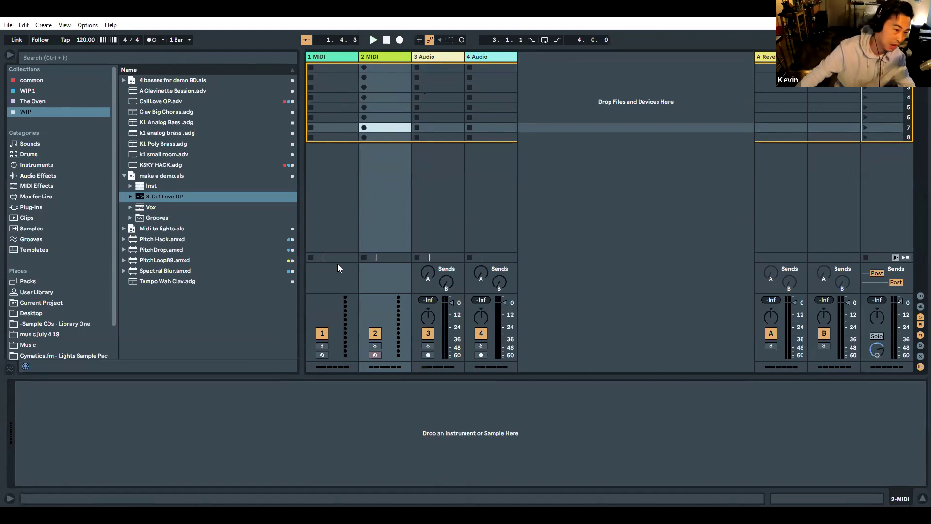
pyautogui.click(123, 177)
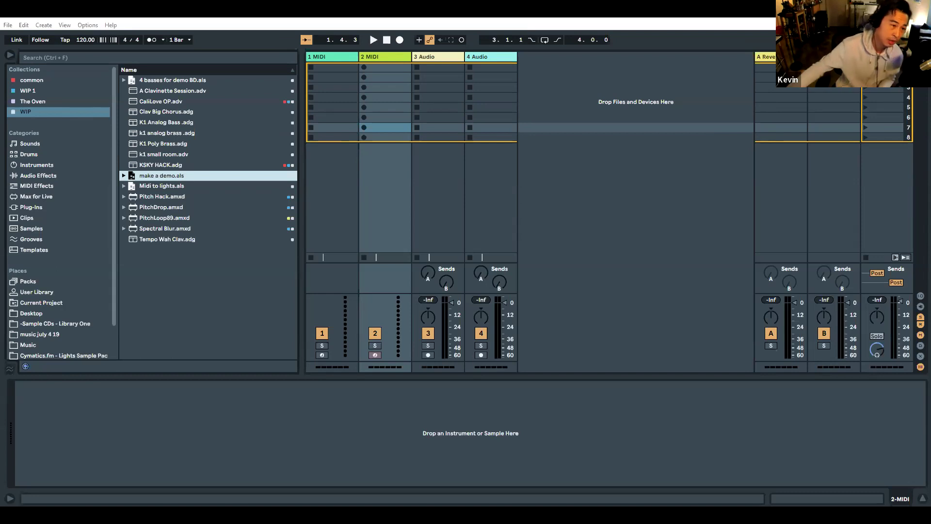
pyautogui.scroll(-2, 55, 271)
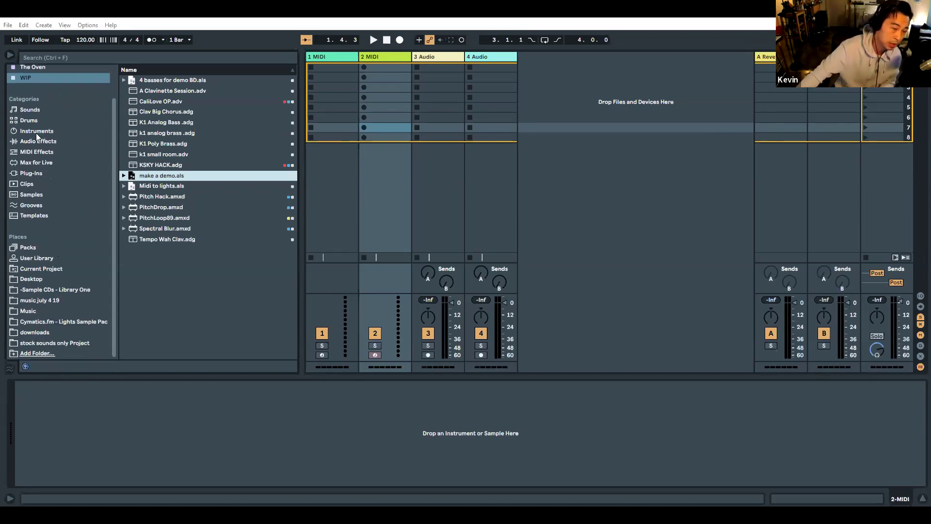
pyautogui.press('Tab')
pyautogui.press('Tab')
pyautogui.scroll(2, 36, 133)
pyautogui.hotkey('ctrl', 'alt', 'b')
pyautogui.hotkey('ctrl', 'alt', 'b')
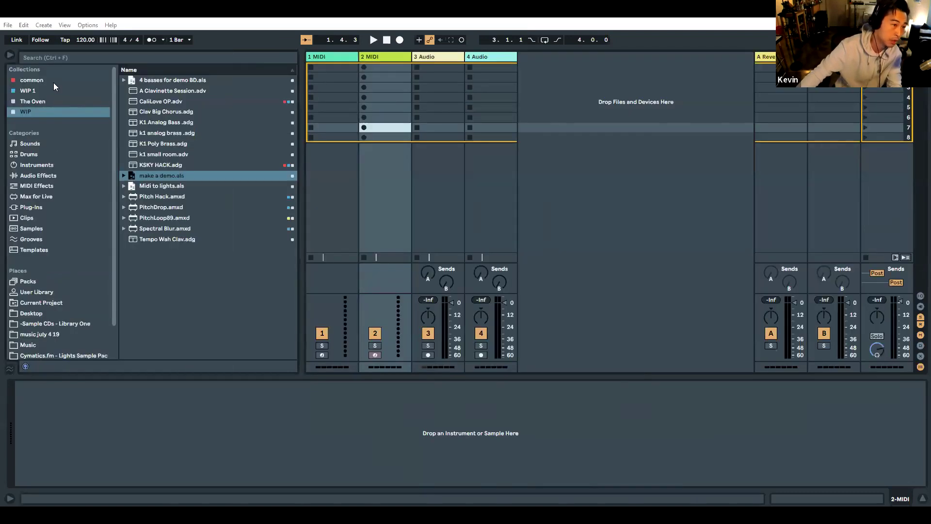
# Browse the Audio Effects, Max for Live, MIDI Effects and Grooves categories to examine how their contents are organised
pyautogui.click(47, 177)
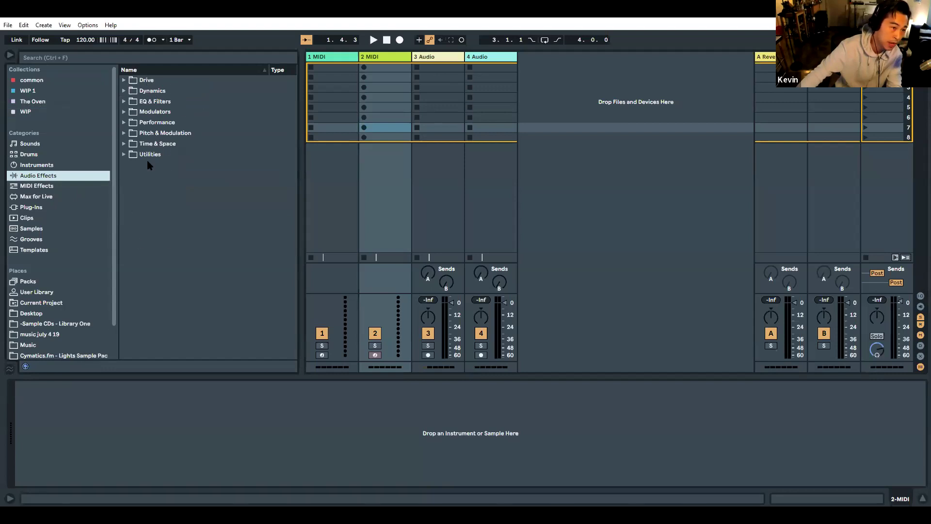
pyautogui.click(124, 155)
pyautogui.click(122, 155)
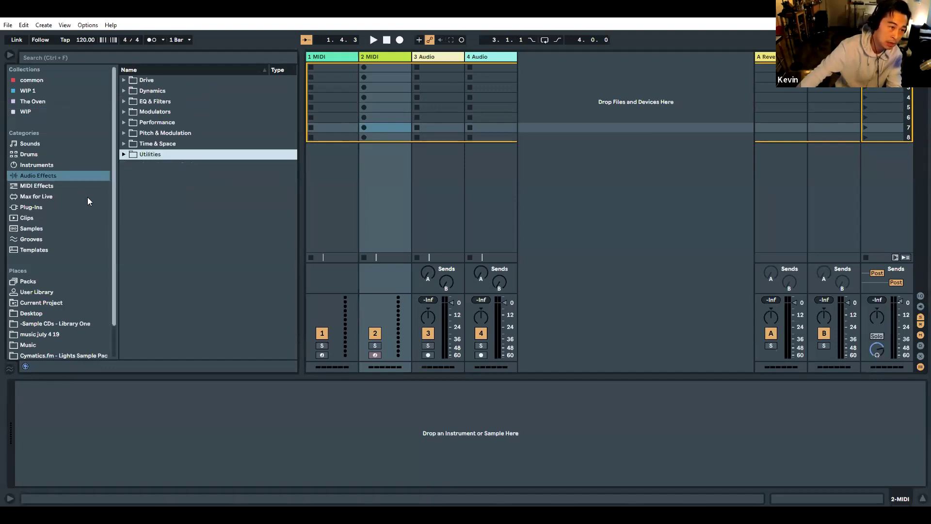
pyautogui.click(48, 196)
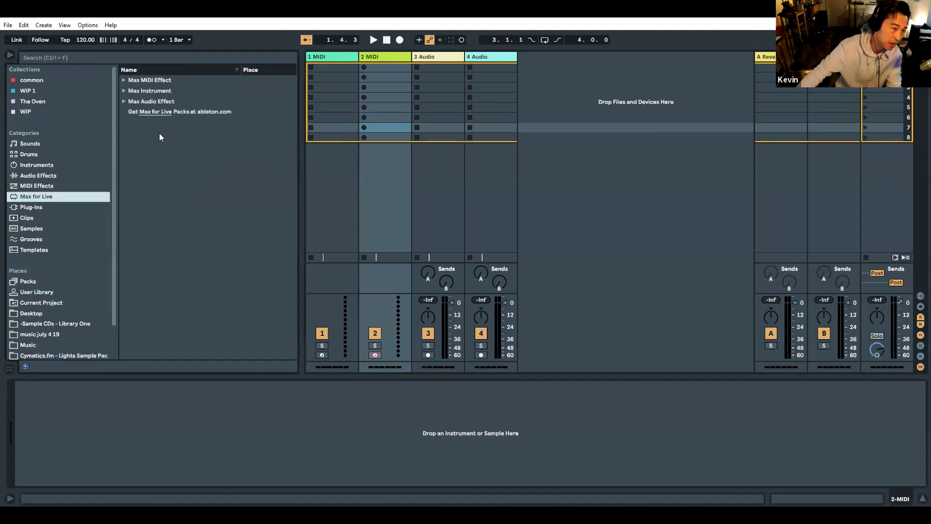
pyautogui.click(68, 185)
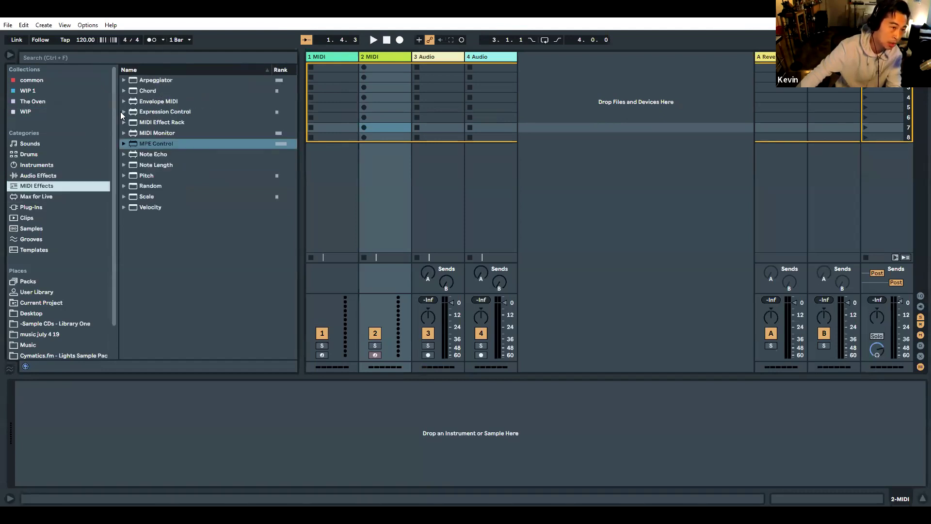
pyautogui.click(122, 112)
pyautogui.click(123, 102)
pyautogui.click(123, 112)
pyautogui.click(123, 102)
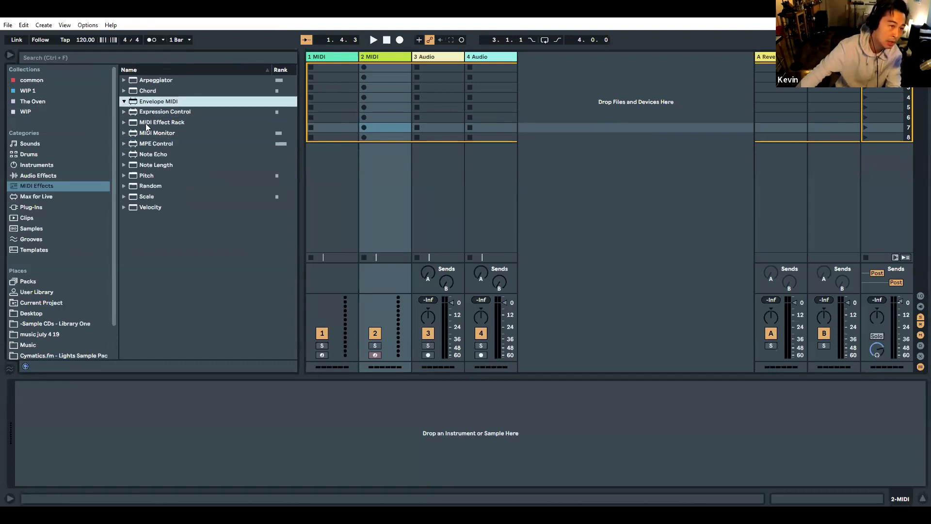
pyautogui.click(53, 174)
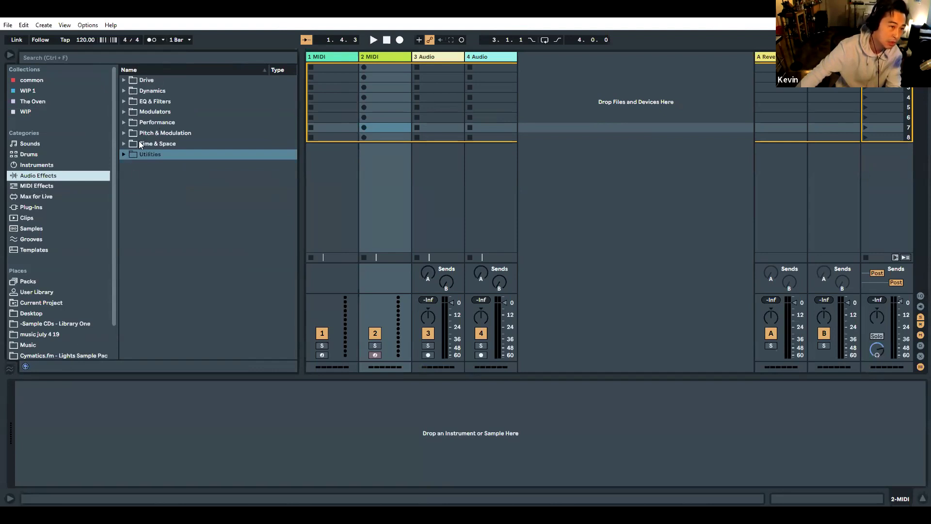
pyautogui.click(52, 185)
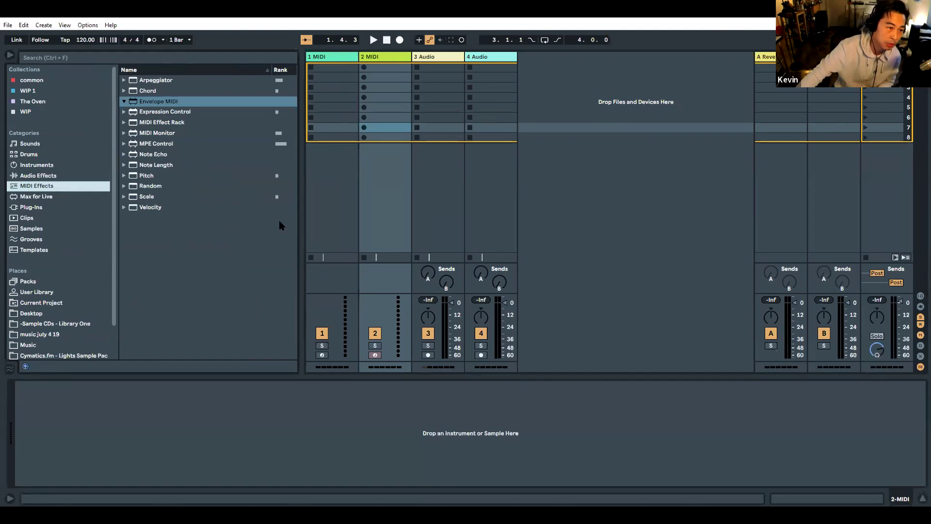
pyautogui.click(41, 239)
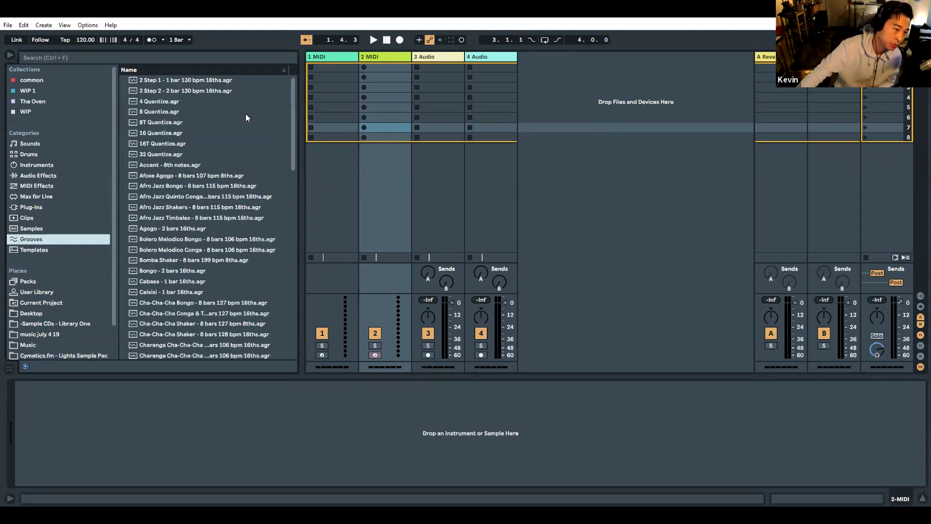
# Open the Jam in 11.als set from the Templates category
pyautogui.click(47, 249)
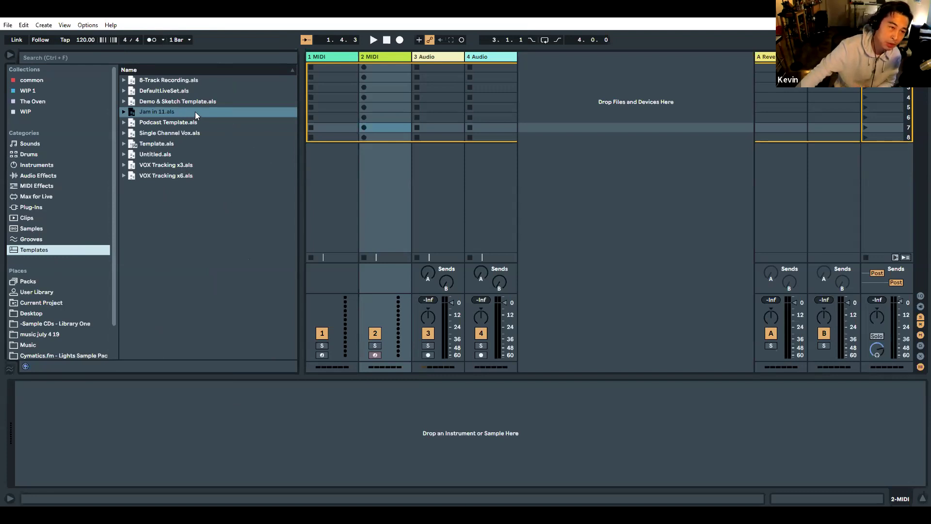
pyautogui.moveTo(159, 109)
pyautogui.mouseDown()
pyautogui.moveTo(326, 75)
pyautogui.moveTo(316, 68)
pyautogui.moveTo(509, 50)
pyautogui.moveTo(515, 66)
pyautogui.moveTo(350, 123)
pyautogui.moveTo(162, 114)
pyautogui.mouseUp()
pyautogui.doubleClick(163, 115)
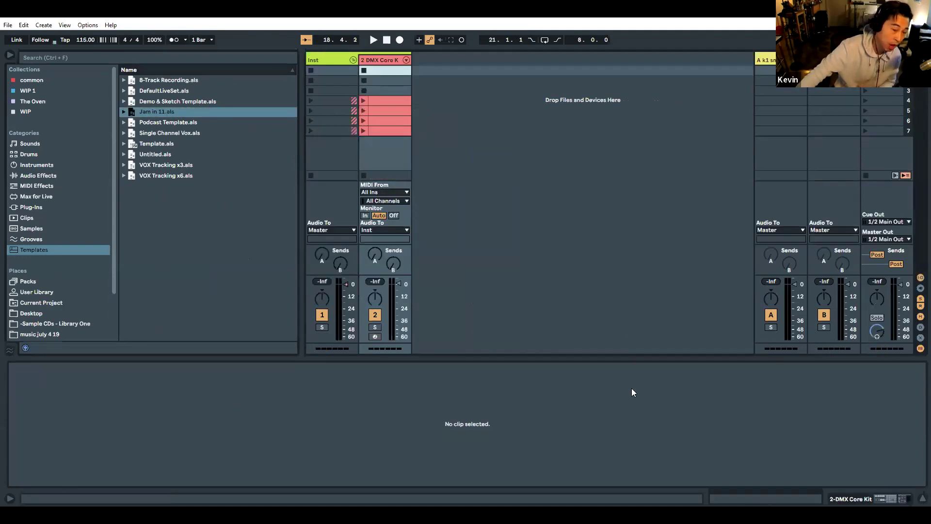
# Open the first drum clip on the DMX Core Kit track in an enlarged note editor with the velocity and probability lanes shown
pyautogui.click(383, 99)
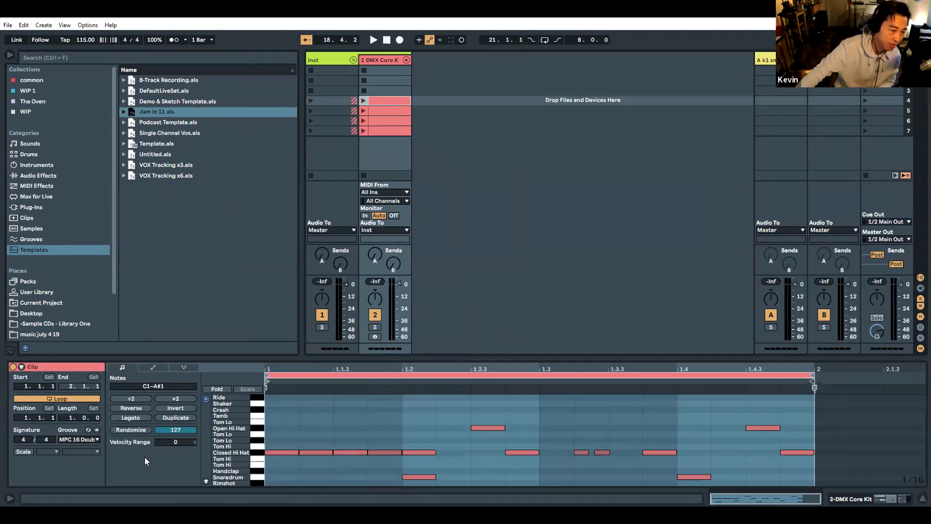
pyautogui.hotkey('shift', 'Tab')
pyautogui.click(385, 96)
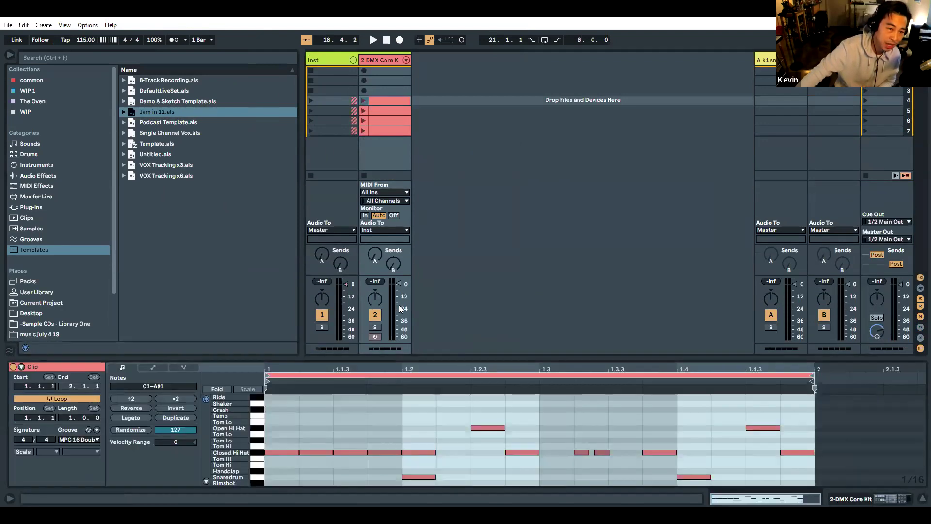
pyautogui.click(205, 481)
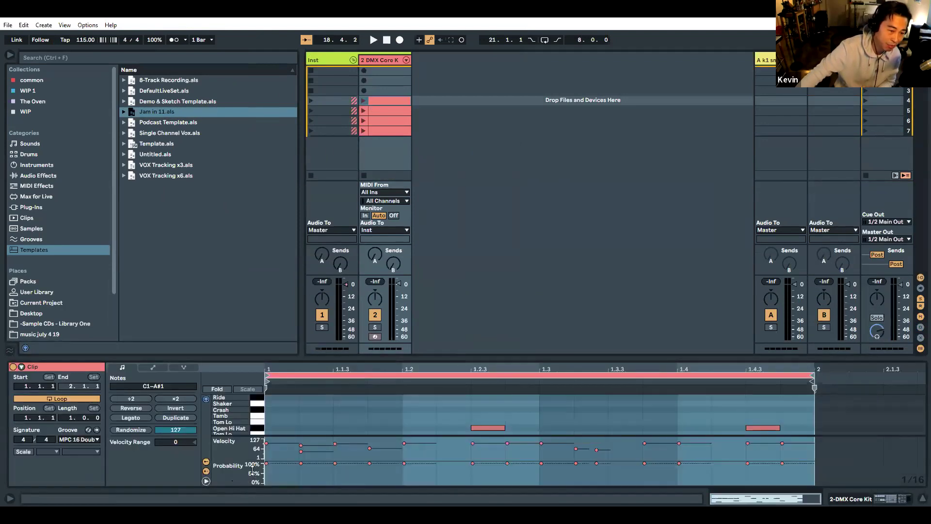
pyautogui.moveTo(334, 359); pyautogui.dragTo(400, 111)
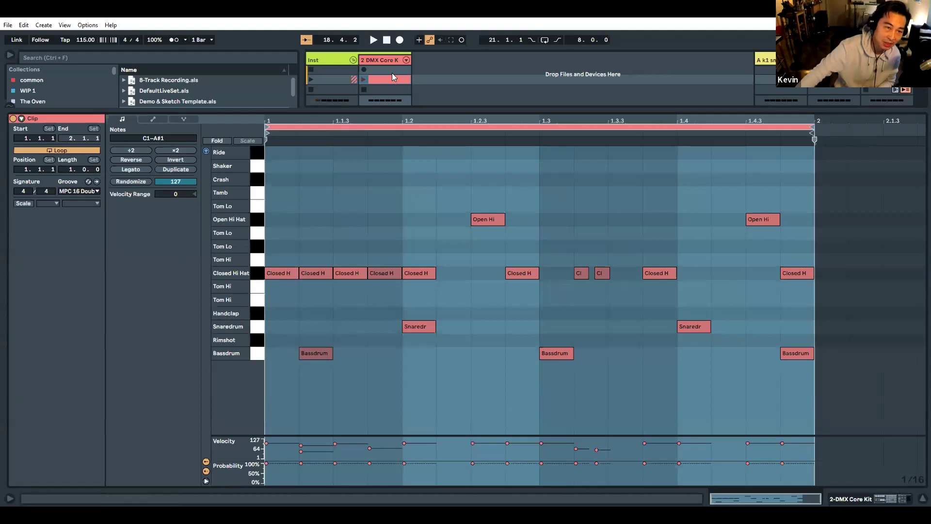
# Play the drum clip and enlarge its velocity and probability lanes
pyautogui.click(363, 79)
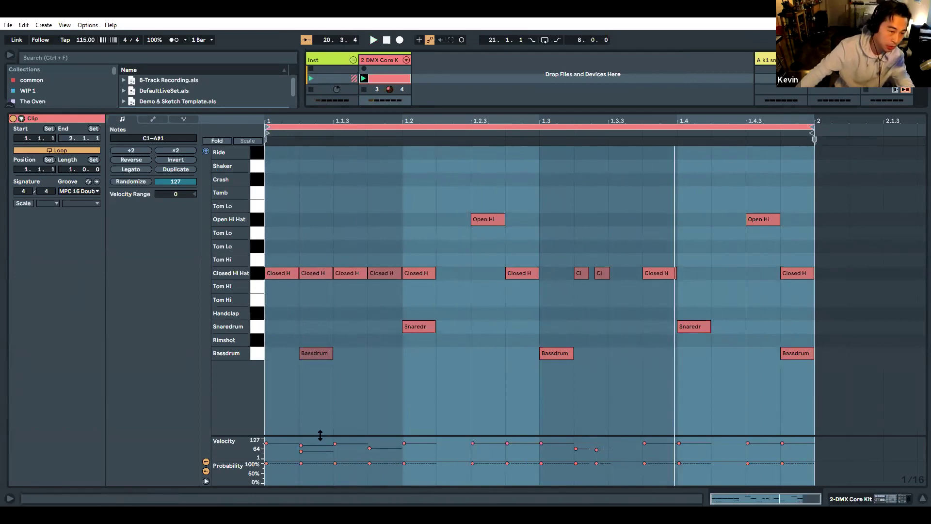
pyautogui.moveTo(320, 435); pyautogui.dragTo(320, 408)
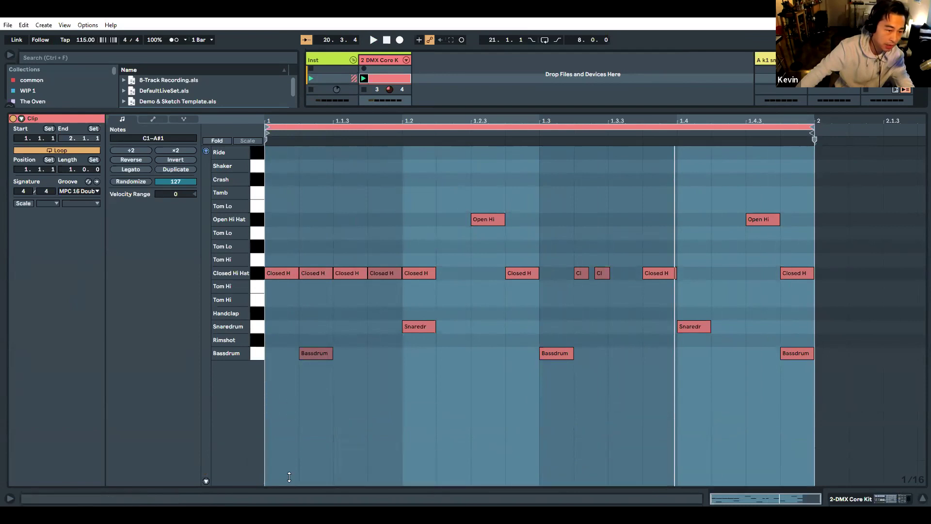
pyautogui.moveTo(311, 408); pyautogui.dragTo(311, 376)
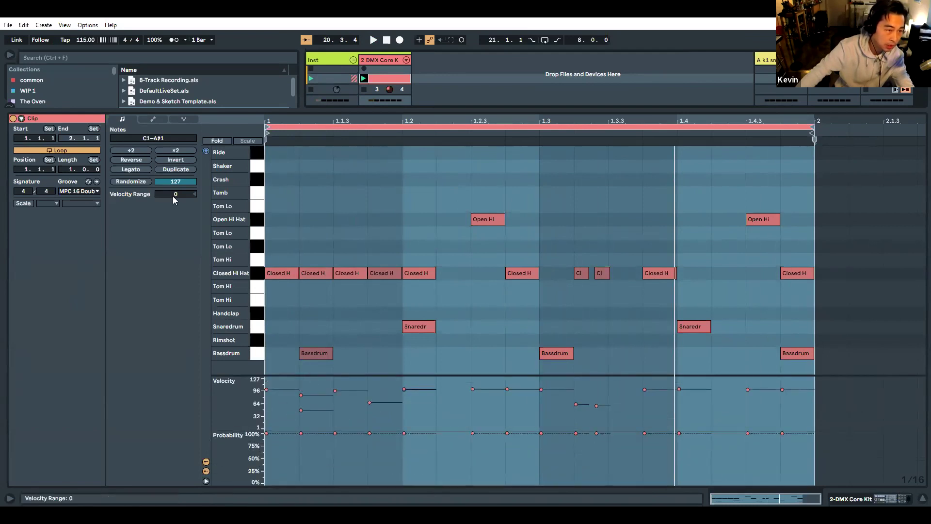
# Try a velocity range of -77 on the snare note at 1.2, and leave the range at +2
pyautogui.click(313, 273)
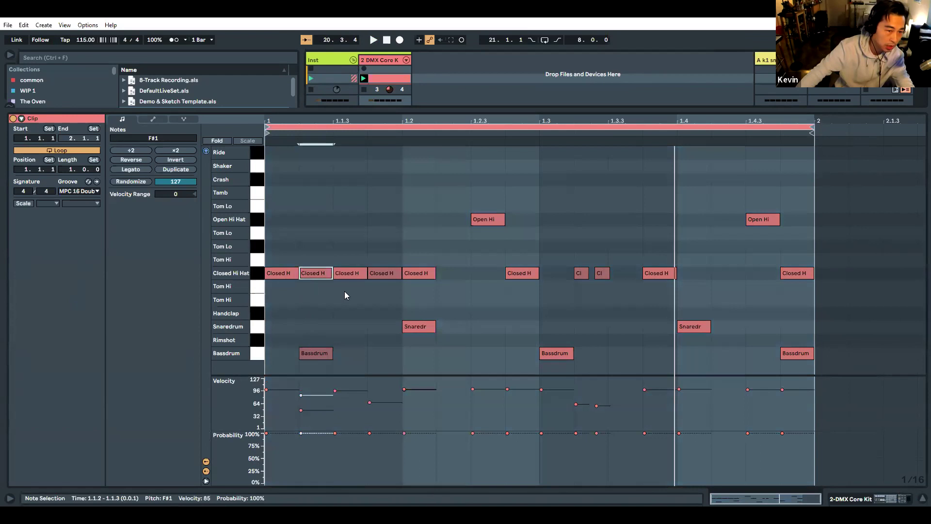
pyautogui.click(411, 326)
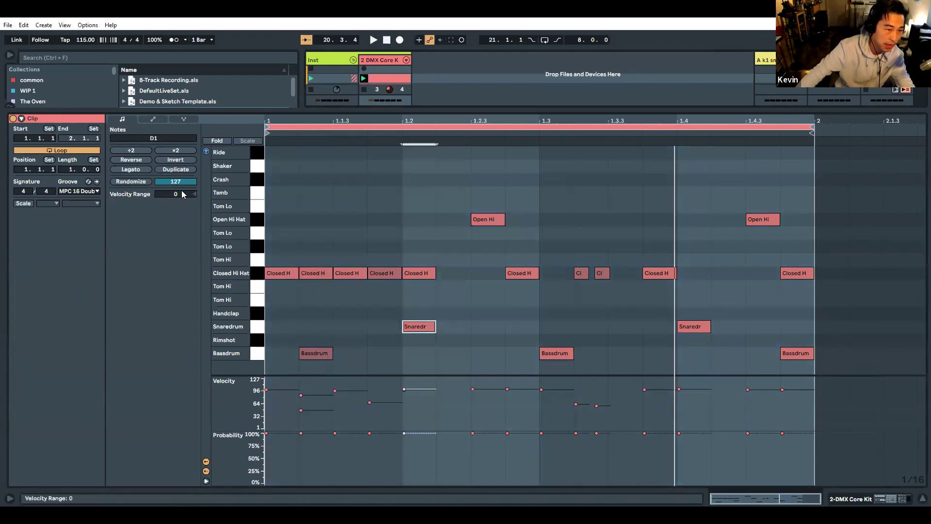
pyautogui.moveTo(182, 194); pyautogui.dragTo(182, 213)
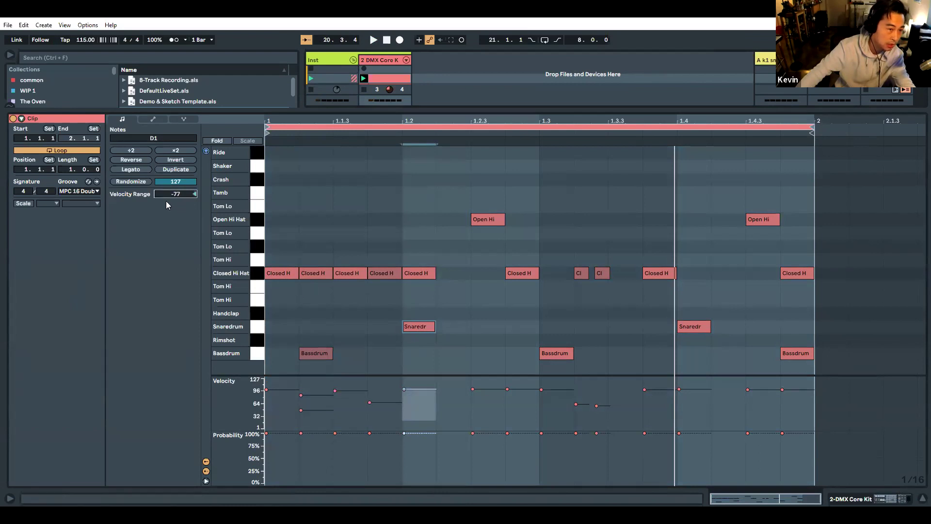
pyautogui.moveTo(182, 196)
pyautogui.mouseDown()
pyautogui.moveTo(191, 159)
pyautogui.moveTo(193, 199)
pyautogui.moveTo(193, 170)
pyautogui.mouseUp()
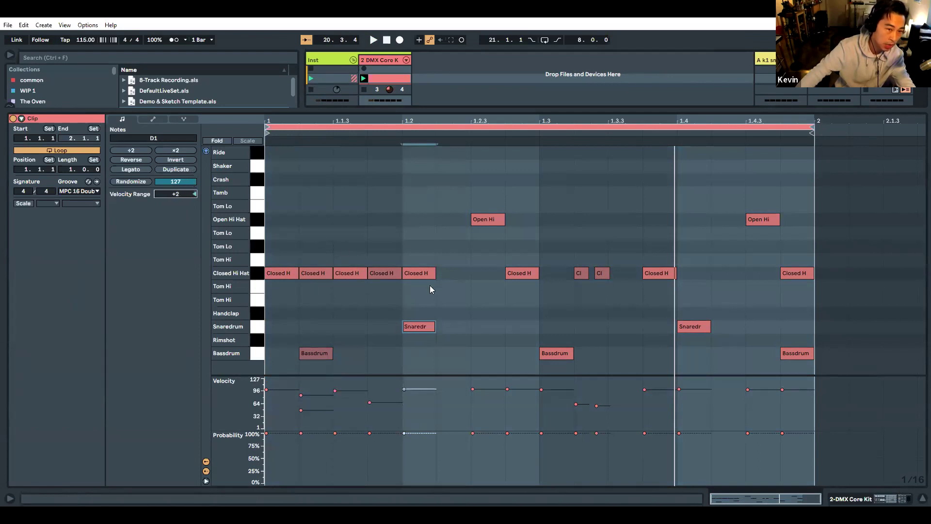
# Give the closed hi-hat at 1.2.4 a negative velocity range, set the one at 1.1.2 to -52, and play the clip
pyautogui.click(515, 275)
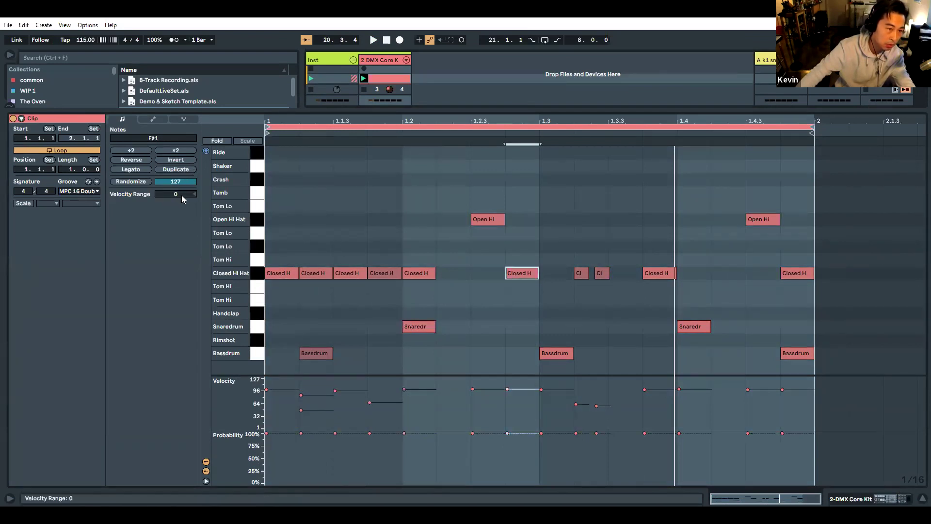
pyautogui.moveTo(182, 195); pyautogui.dragTo(180, 213)
pyautogui.click(322, 272)
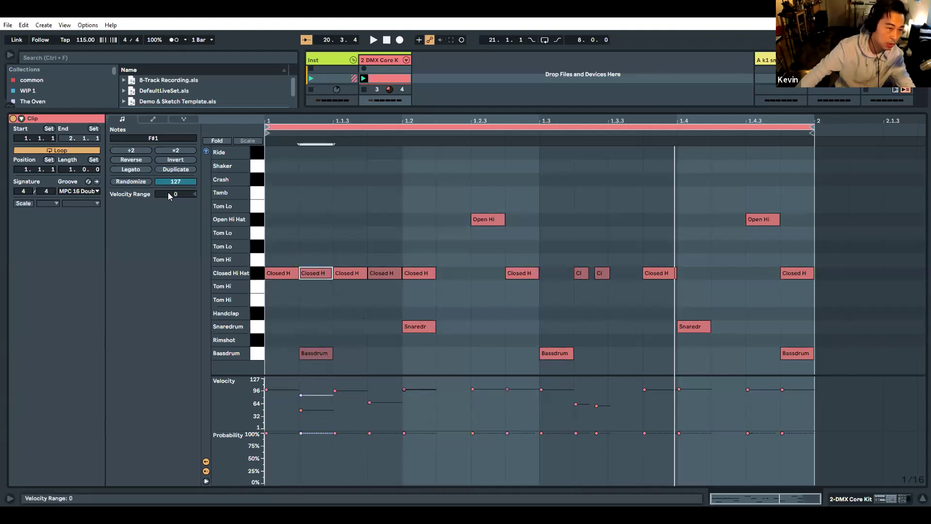
pyautogui.moveTo(170, 194); pyautogui.dragTo(198, 203)
pyautogui.press('space')
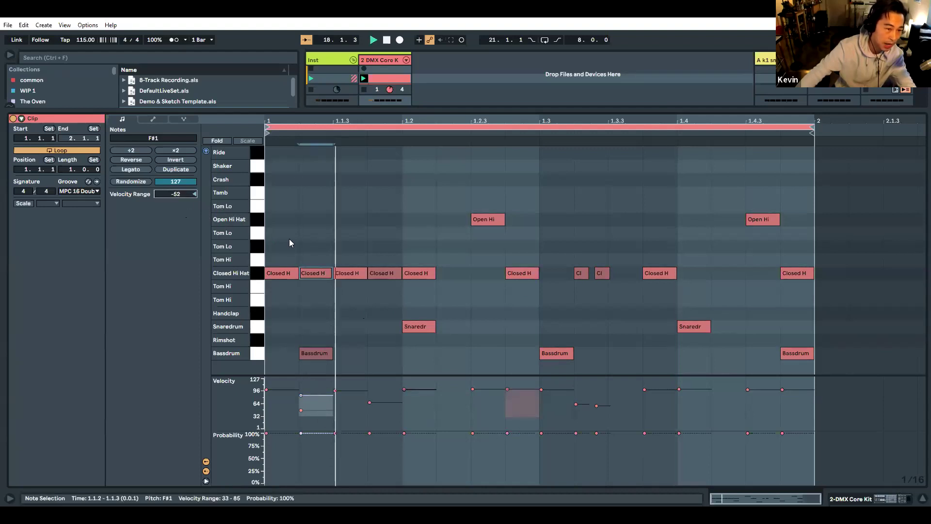
# Apply downward velocity ranges to the closed hi-hats at 1.1.3 and 1.1.4, and a 100–127 range to the snare at 1.4
pyautogui.click(346, 273)
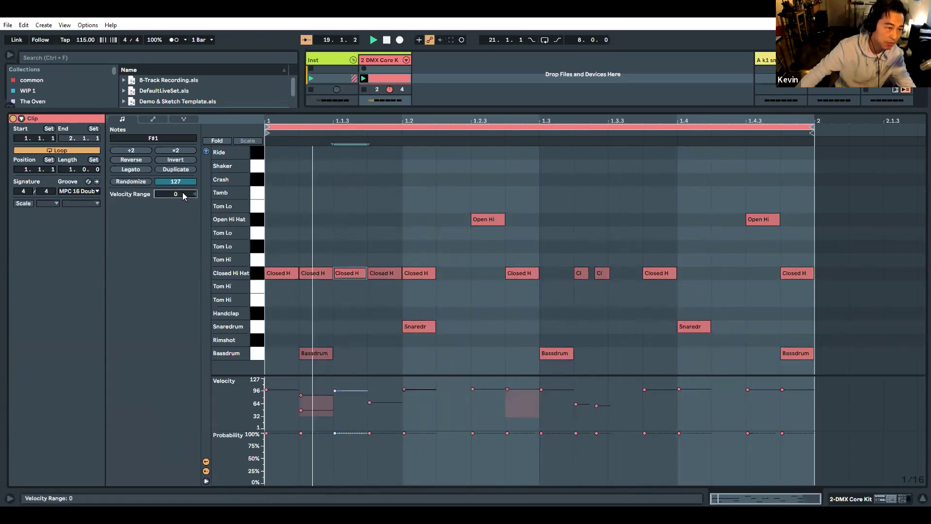
pyautogui.click(383, 272)
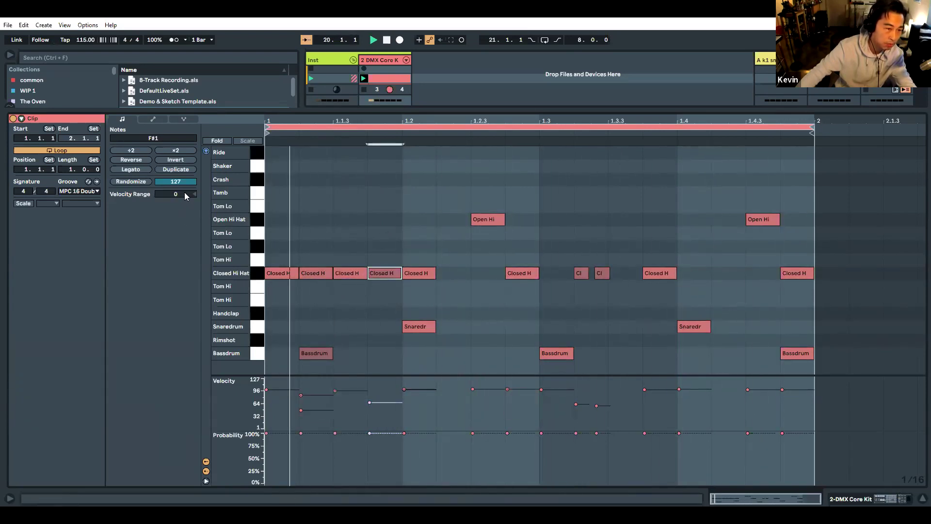
pyautogui.moveTo(184, 192); pyautogui.dragTo(184, 216)
pyautogui.click(581, 271)
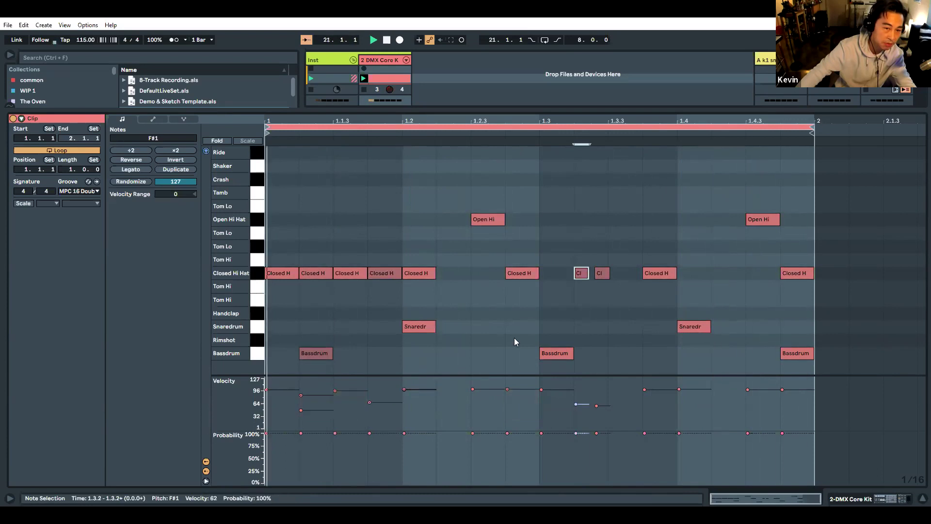
pyautogui.click(688, 325)
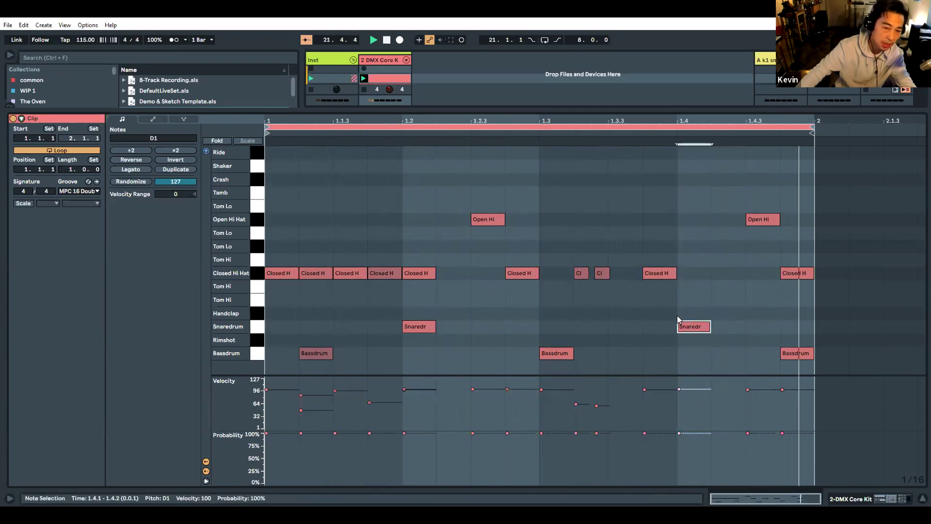
pyautogui.moveTo(186, 193); pyautogui.dragTo(187, 184)
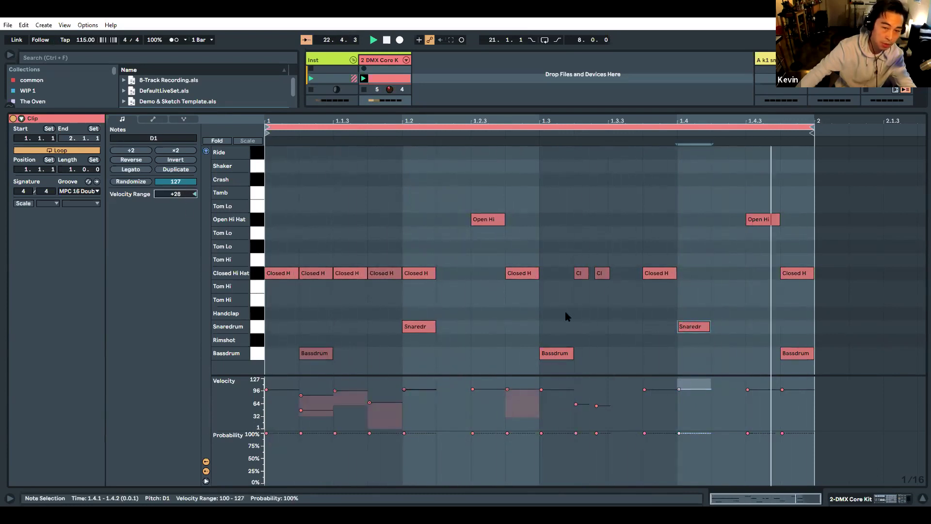
# Set the probability of the two short closed hi-hat notes after 1.3 to 37%
pyautogui.click(805, 353)
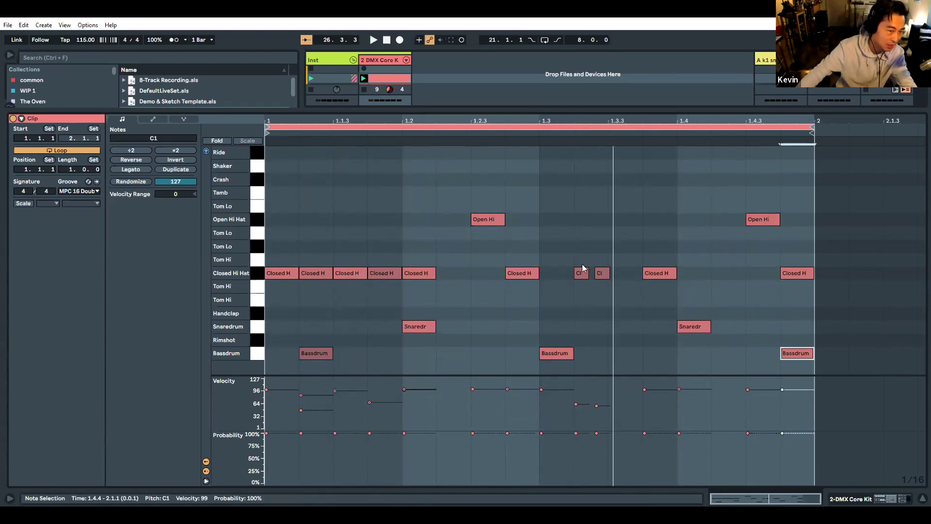
pyautogui.moveTo(571, 249); pyautogui.dragTo(607, 289)
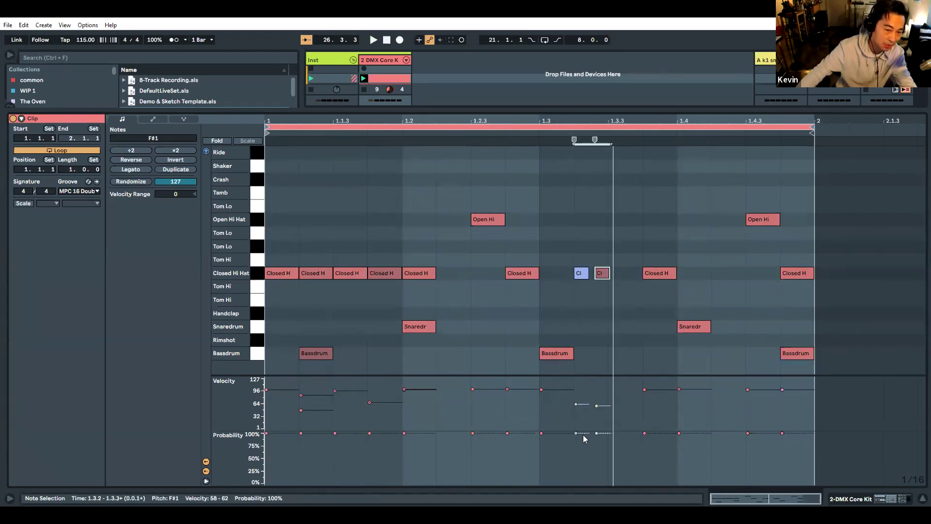
pyautogui.moveTo(588, 436); pyautogui.dragTo(587, 467)
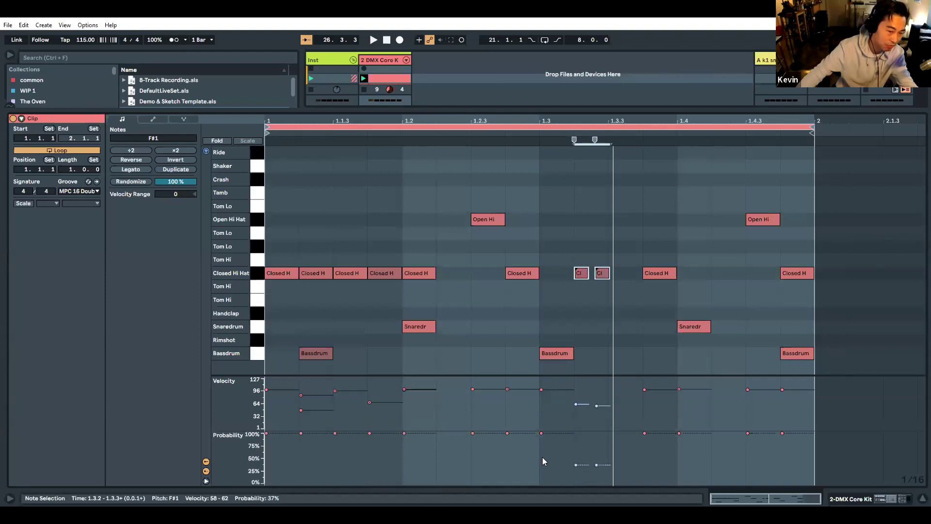
# Lower the probability of the closed hi-hats from 1.1.2 to 1.2 to varied values, and set the open hi-hat at 1.2.3 to 77%
pyautogui.click(386, 465)
pyautogui.moveTo(324, 247); pyautogui.dragTo(407, 283)
pyautogui.moveTo(325, 432); pyautogui.dragTo(394, 468)
pyautogui.moveTo(472, 433); pyautogui.dragTo(484, 458)
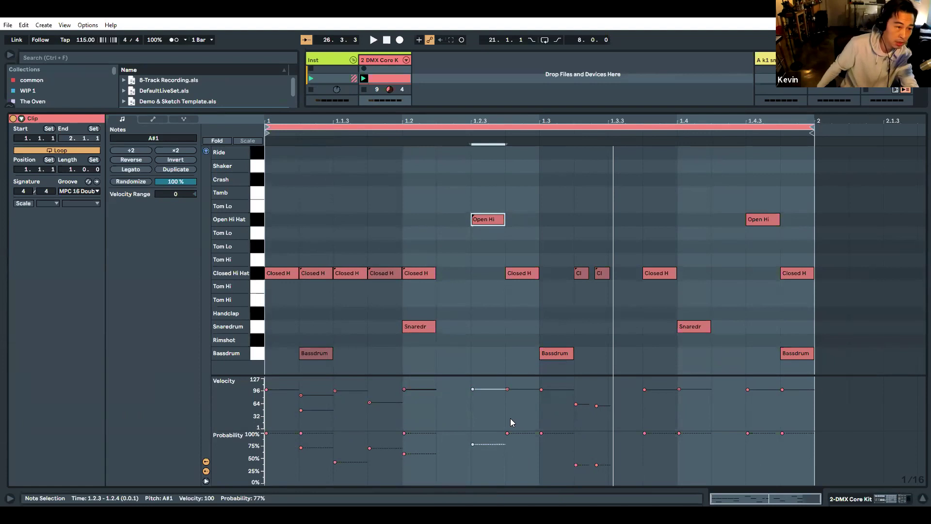
# Highlight the C Major scale in the drum clip and turn the scale display off again
pyautogui.click(24, 203)
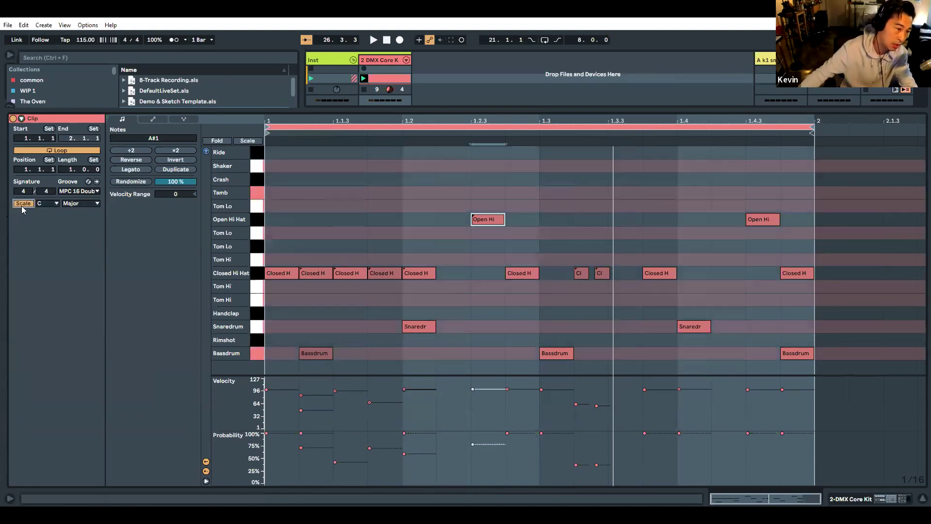
pyautogui.click(23, 205)
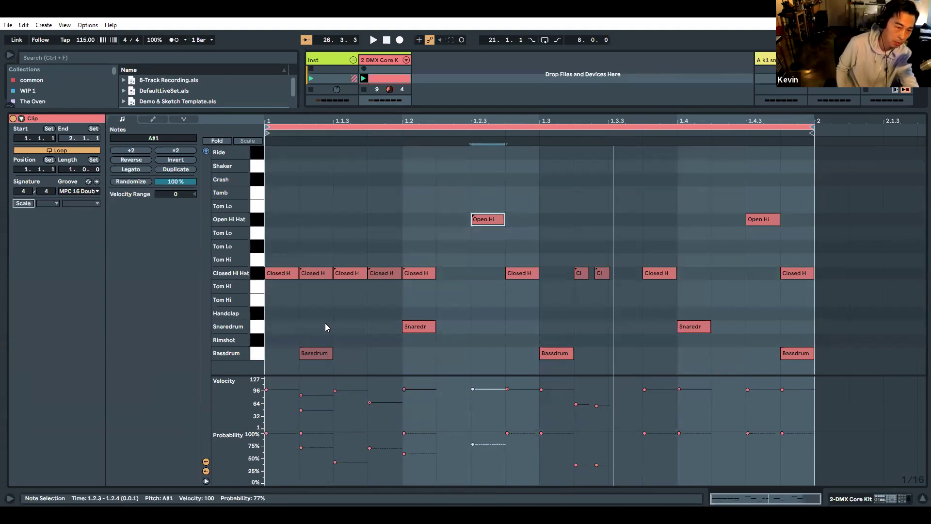
# Cycle the drum clip repeatedly through its notes, envelopes and expression views to compare them
pyautogui.click(431, 204)
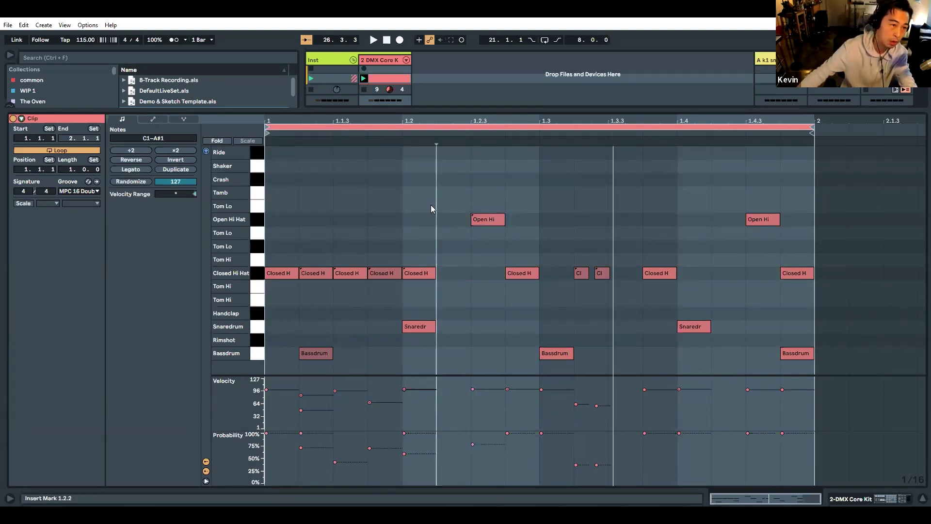
pyautogui.hotkey('alt', 'e')
pyautogui.hotkey('alt', 'e')
pyautogui.hotkey('alt', 'e')
pyautogui.hotkey('alt', 'e')
pyautogui.hotkey('alt', 'e')
pyautogui.hotkey('alt', 'e')
pyautogui.hotkey('alt', 'e')
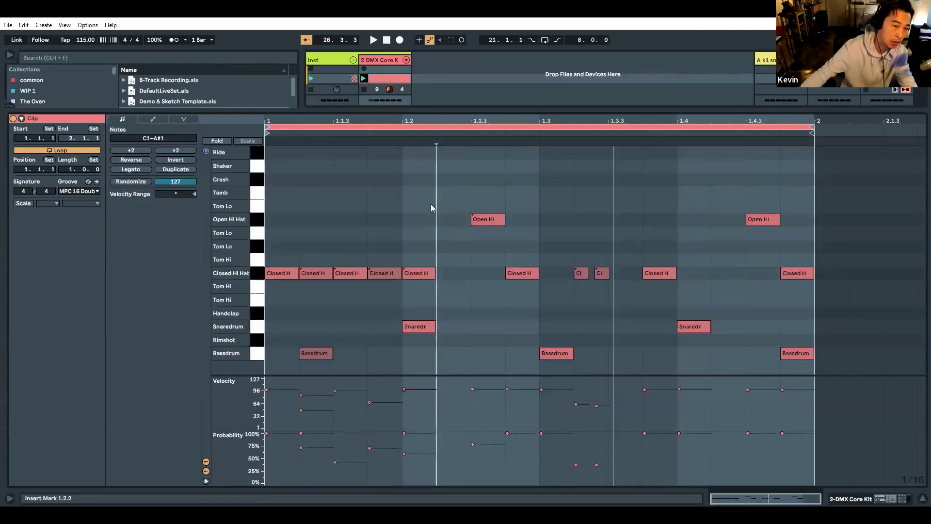
pyautogui.hotkey('alt', 'e')
pyautogui.hotkey('alt', 'e')
pyautogui.hotkey('alt', 'e')
pyautogui.hotkey('alt', 'e')
pyautogui.hotkey('alt', 'e')
pyautogui.hotkey('alt', 'e')
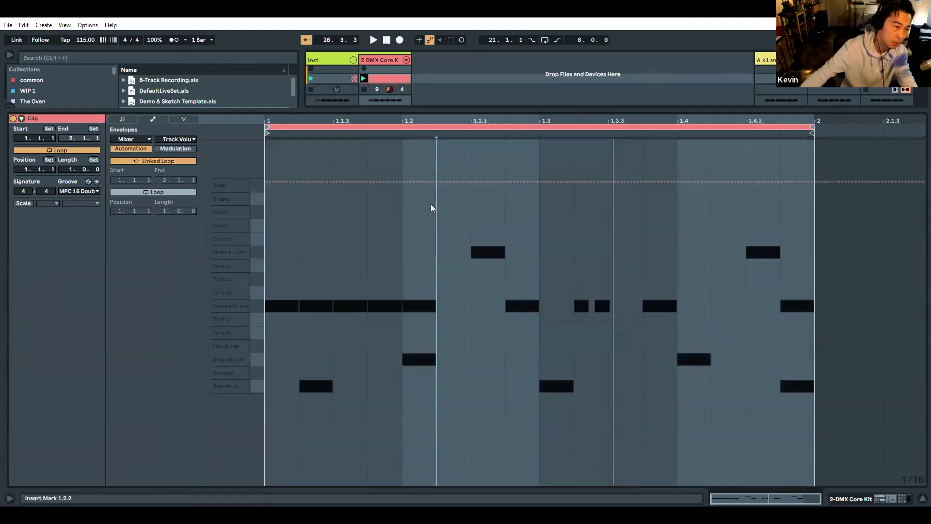
pyautogui.hotkey('alt', 'e')
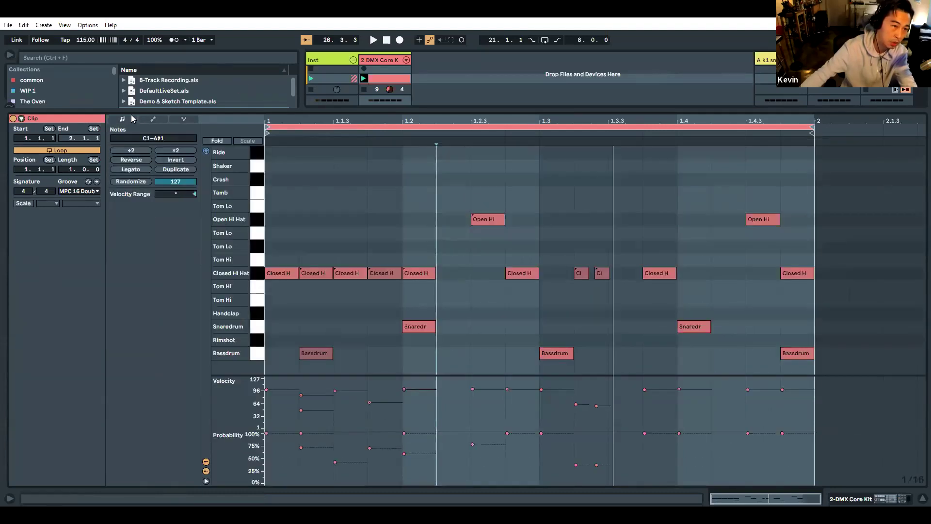
pyautogui.click(183, 118)
pyautogui.hotkey('alt', 'e')
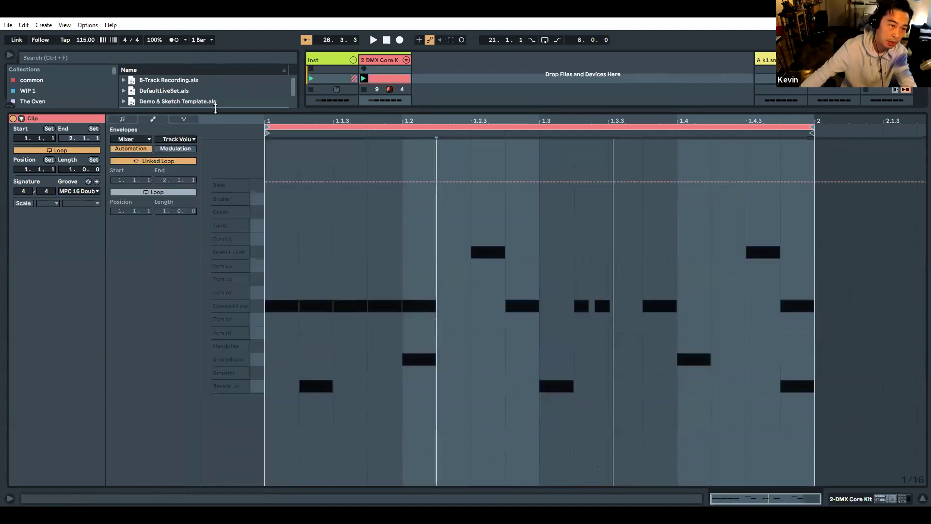
# Shrink the clip editor so the session mixer is fully shown, and play the first drum clip
pyautogui.moveTo(181, 110); pyautogui.dragTo(204, 394)
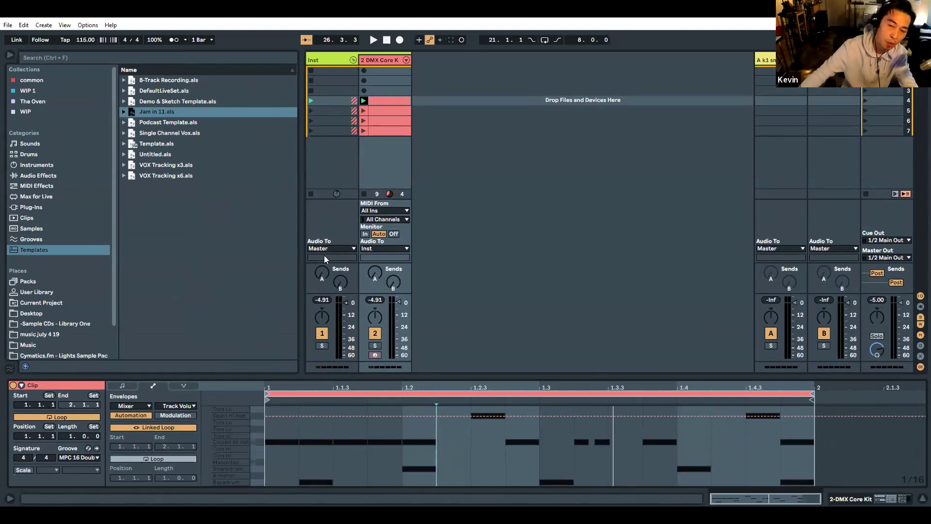
pyautogui.click(363, 101)
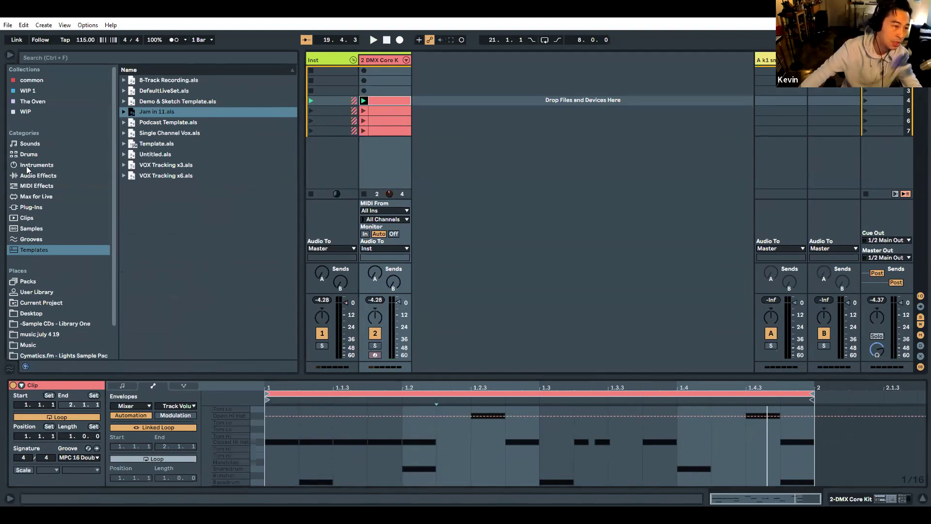
# Insert the 3-k1 analog brass track from make a demo.als in the WIP collection after the DMX Core Kit track and show its devices
pyautogui.click(30, 114)
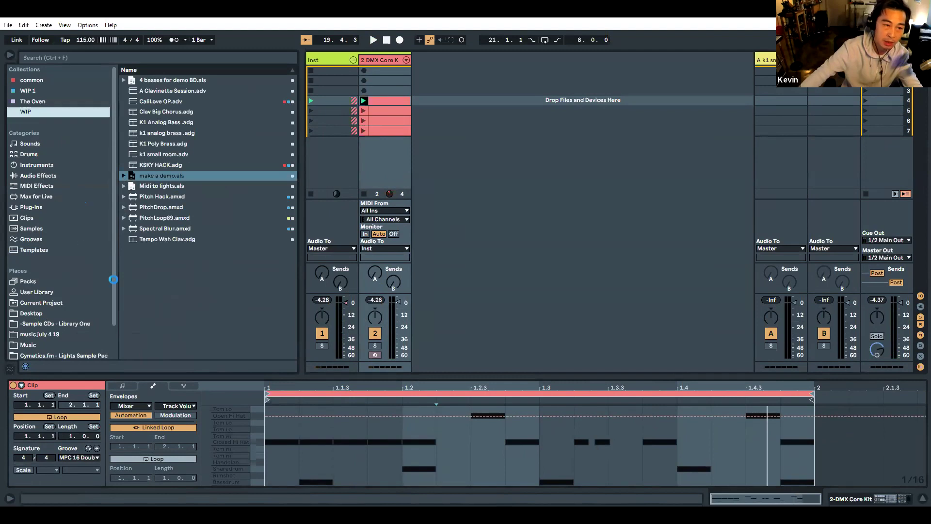
pyautogui.click(124, 175)
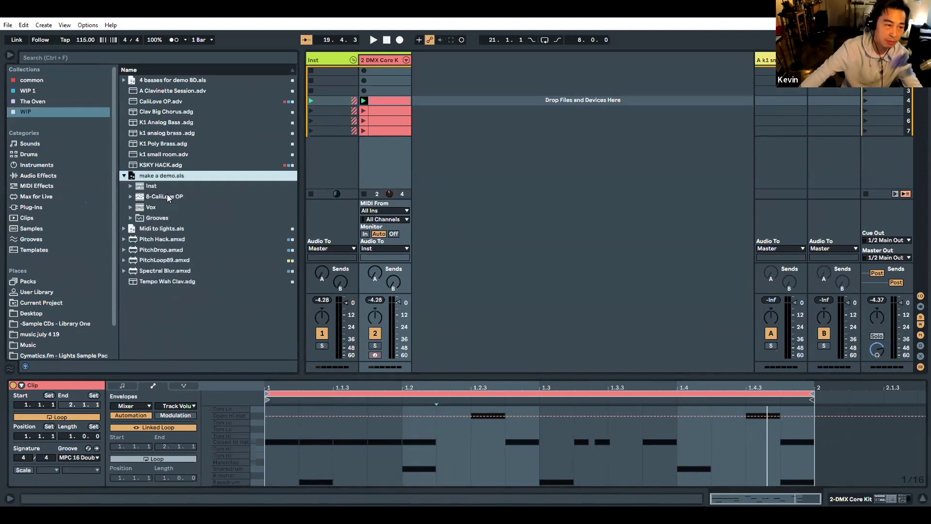
pyautogui.click(127, 185)
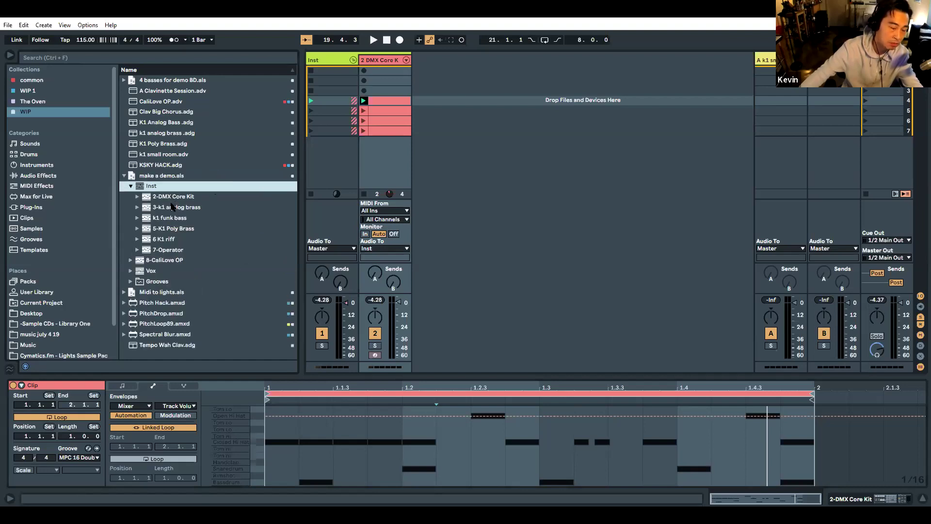
pyautogui.click(170, 207)
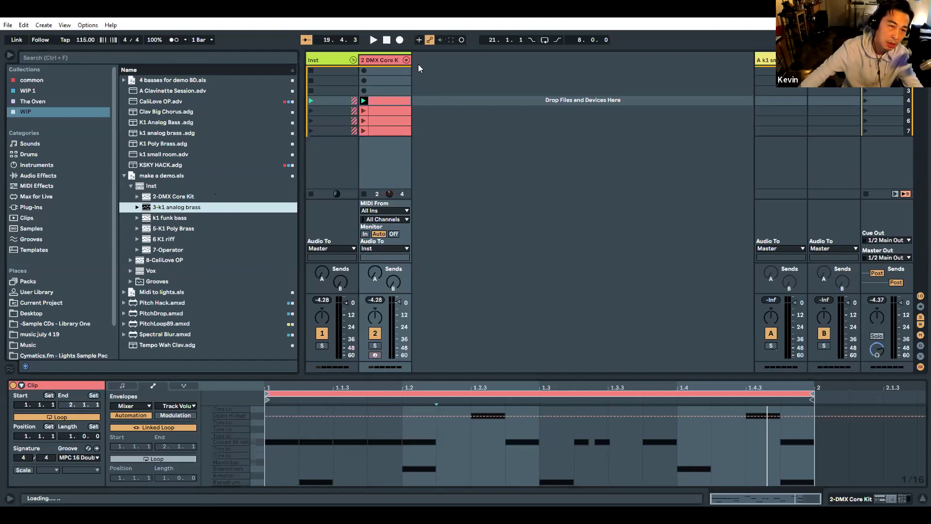
pyautogui.moveTo(415, 59); pyautogui.dragTo(415, 60)
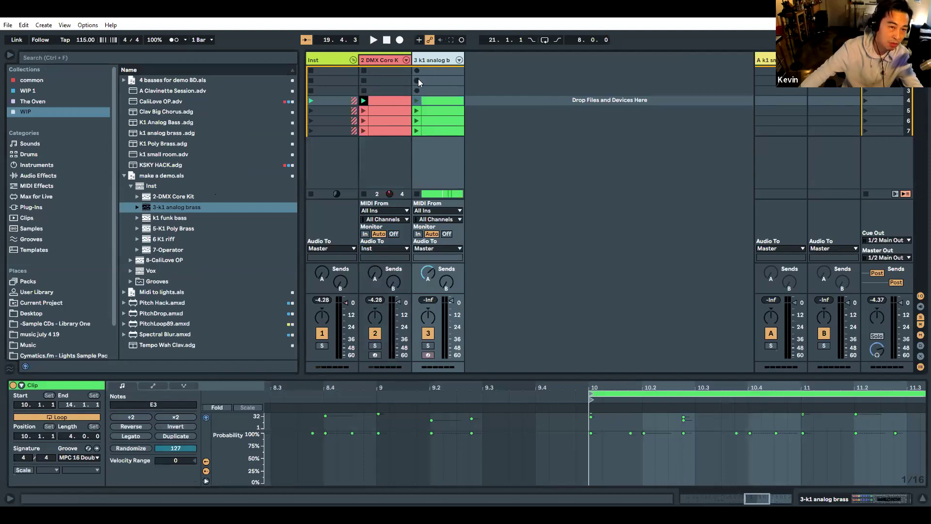
pyautogui.click(448, 59)
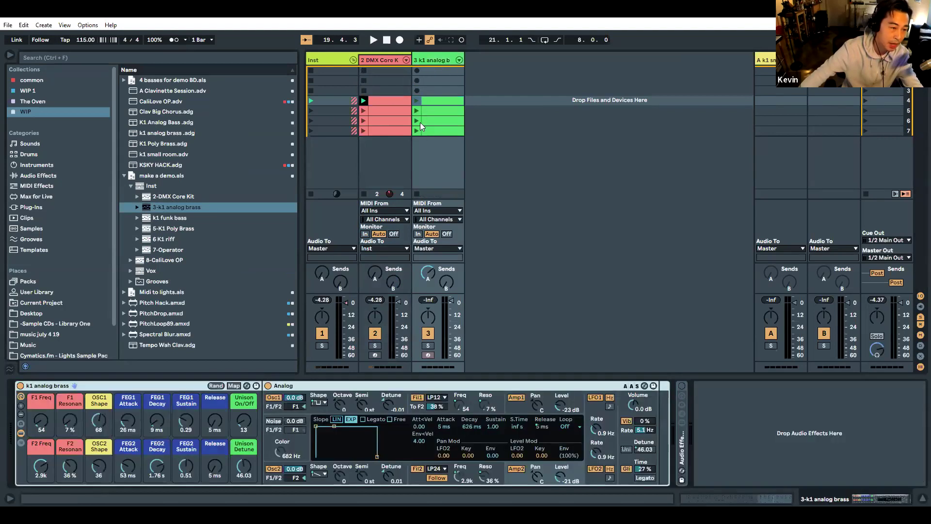
# Vary the number of visible macro controls on the k1 analog brass rack, reducing it to six and restoring sixteen
pyautogui.click(20, 415)
pyautogui.click(21, 415)
pyautogui.click(21, 415)
pyautogui.click(21, 415)
pyautogui.click(21, 415)
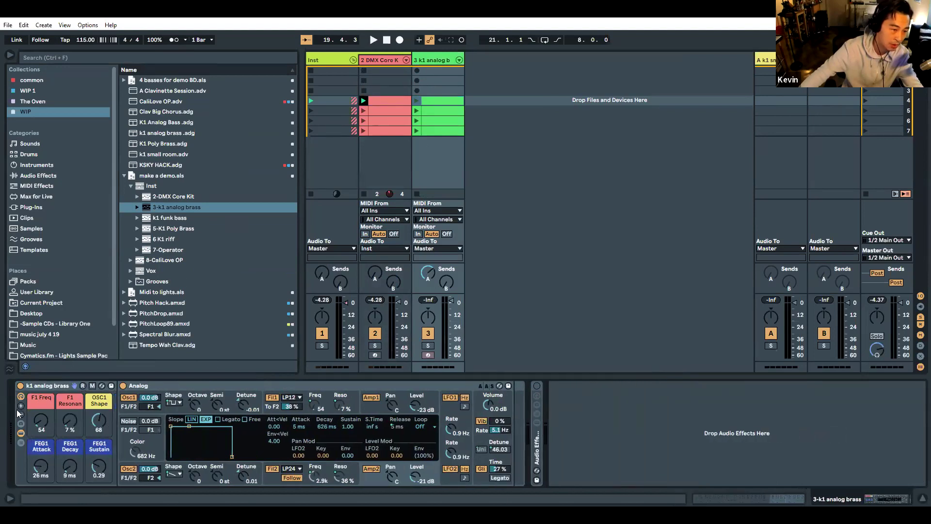
pyautogui.click(21, 407)
pyautogui.click(21, 407)
pyautogui.click(21, 407)
pyautogui.click(21, 415)
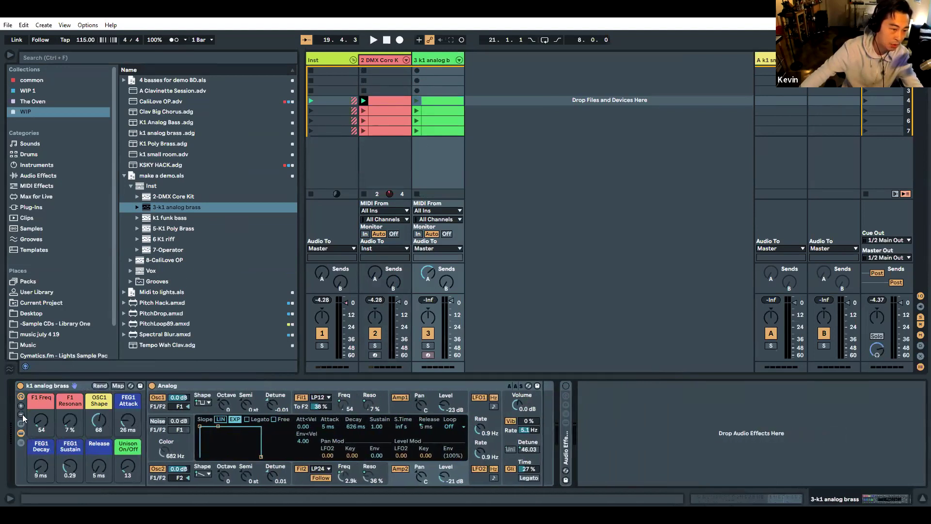
pyautogui.click(21, 414)
pyautogui.click(21, 415)
pyautogui.click(20, 415)
pyautogui.click(21, 415)
pyautogui.click(21, 415)
pyautogui.click(21, 407)
pyautogui.click(21, 407)
pyautogui.click(20, 407)
pyautogui.click(21, 406)
pyautogui.click(21, 406)
pyautogui.click(21, 406)
pyautogui.click(21, 406)
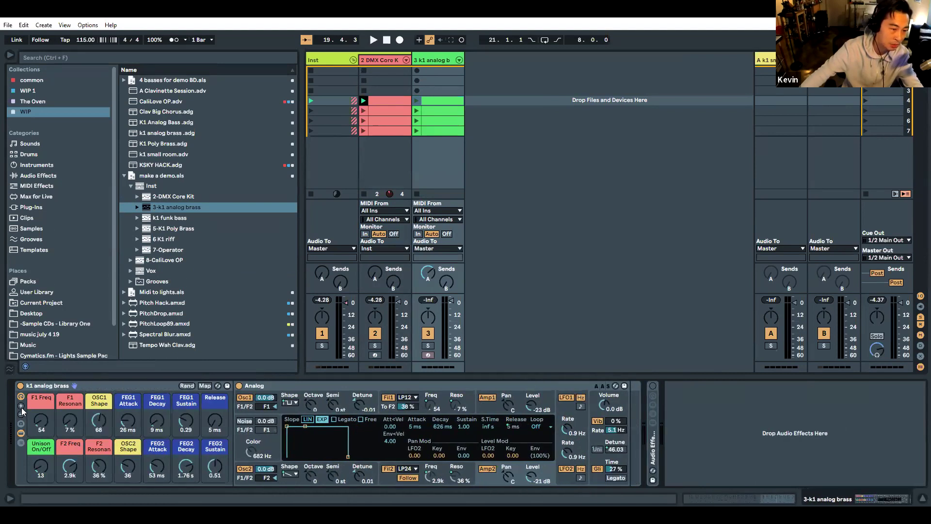
pyautogui.click(21, 407)
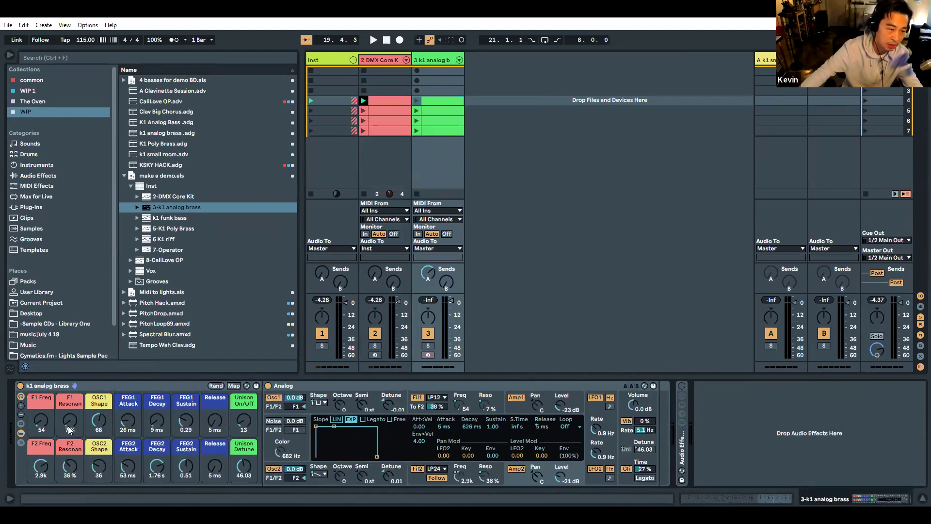
# Reduce the k1 analog brass rack's visible macros to two, restore all sixteen, and toggle its device view off and on
pyautogui.click(21, 415)
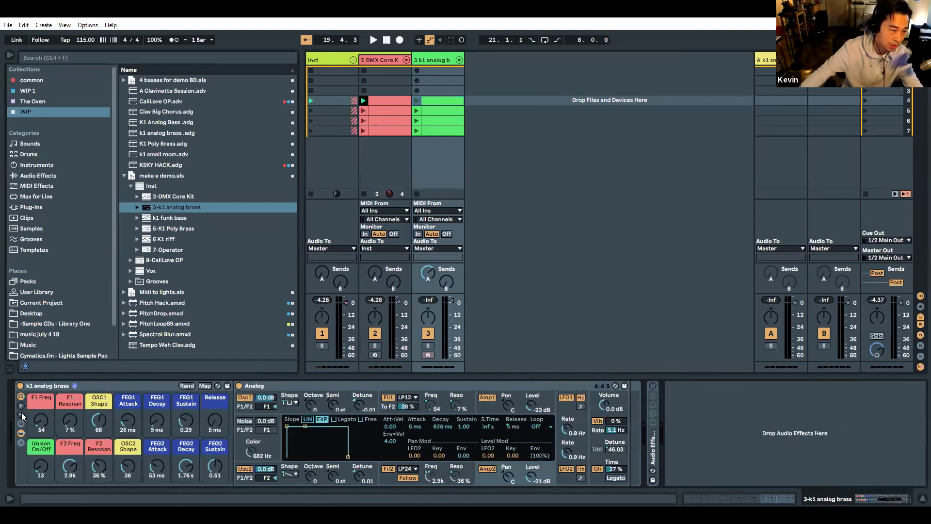
pyautogui.click(21, 414)
pyautogui.click(21, 415)
pyautogui.click(21, 415)
pyautogui.click(21, 415)
pyautogui.click(21, 414)
pyautogui.click(21, 414)
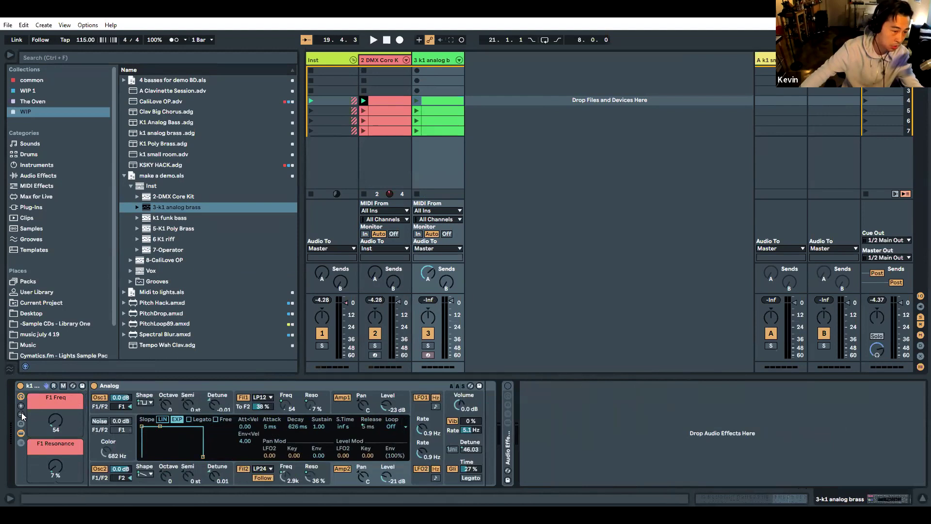
pyautogui.click(21, 406)
pyautogui.click(21, 405)
pyautogui.click(21, 405)
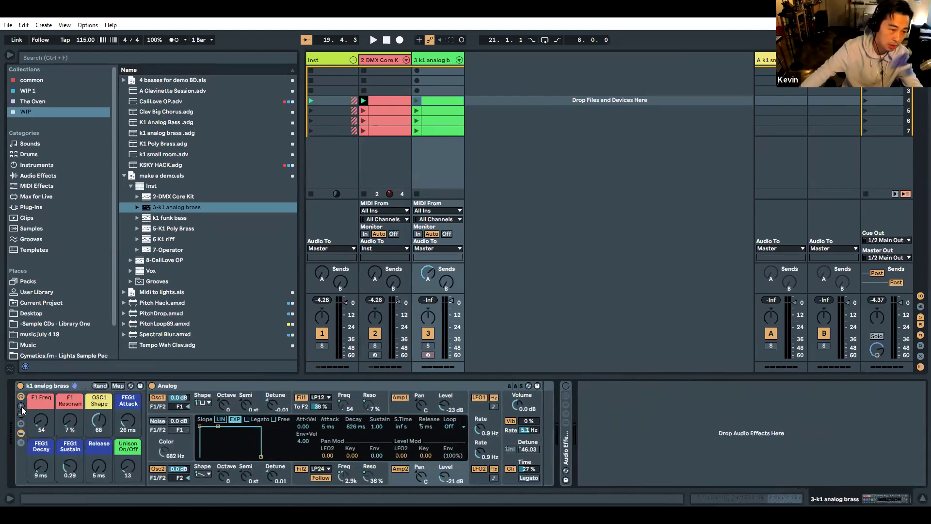
pyautogui.click(21, 405)
pyautogui.click(21, 406)
pyautogui.click(21, 405)
pyautogui.click(21, 405)
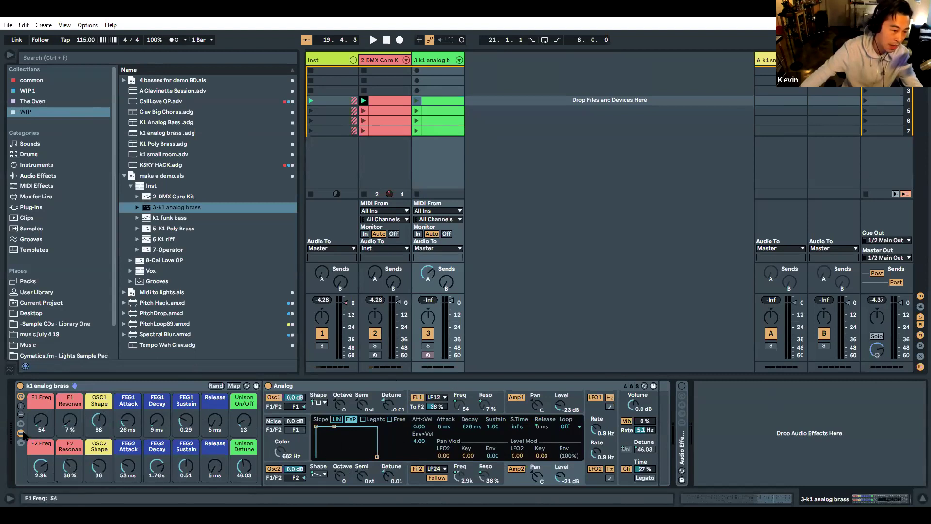
pyautogui.click(21, 433)
pyautogui.click(20, 433)
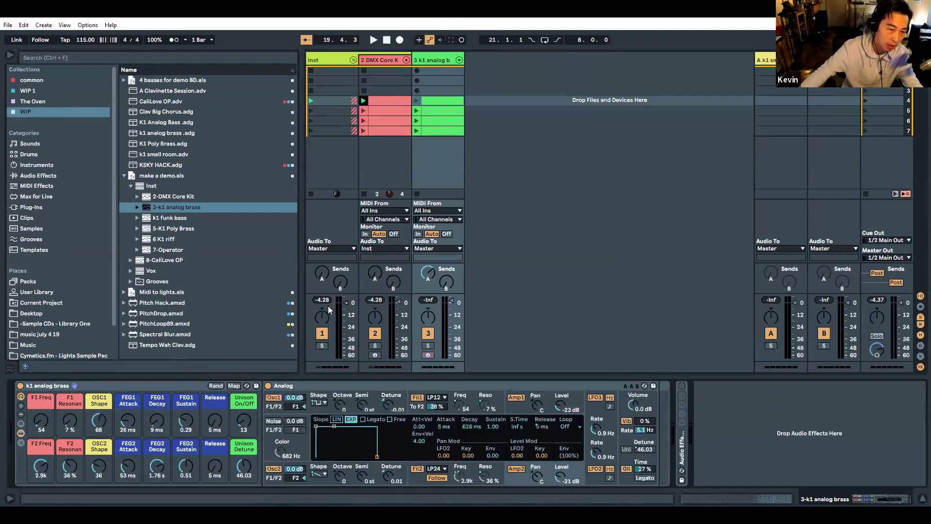
# Play the first k1 analog brass clip while adjusting F1 Freq to 547, F2 Freq to 675 and OSC1 Shape to 39
pyautogui.click(427, 355)
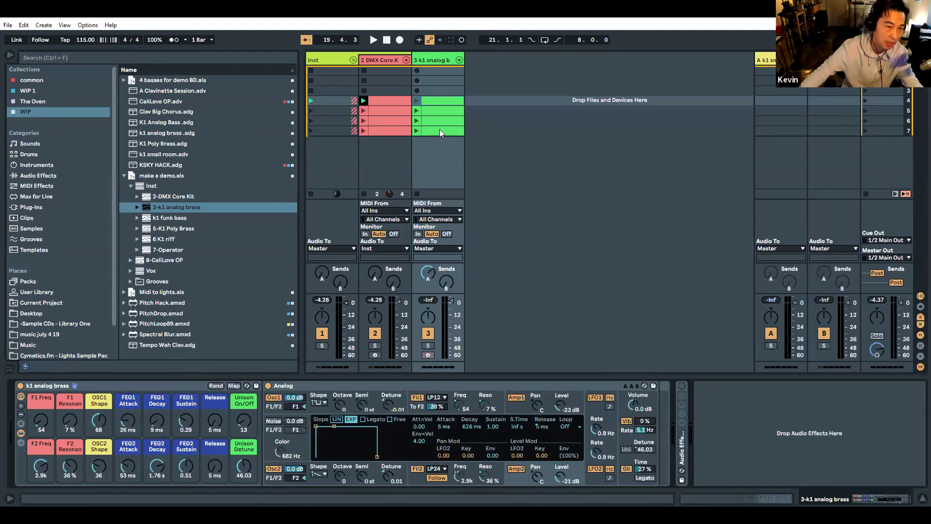
pyautogui.click(415, 101)
pyautogui.moveTo(48, 418); pyautogui.dragTo(49, 387)
pyautogui.moveTo(40, 467); pyautogui.dragTo(41, 484)
pyautogui.moveTo(99, 420); pyautogui.dragTo(41, 437)
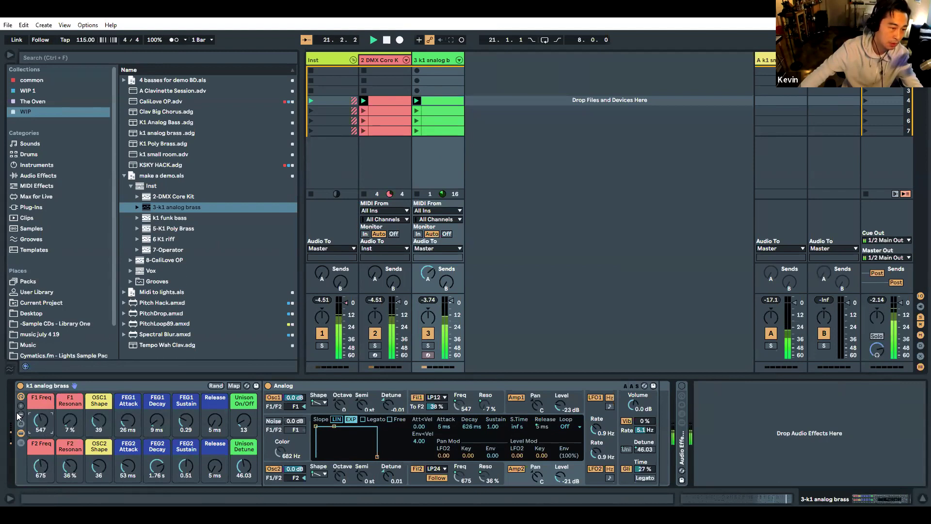
# Show the k1 analog brass rack's macro variations and launch default, Variation 2 and Variation 1 to compare their sounds
pyautogui.click(21, 423)
pyautogui.click(87, 407)
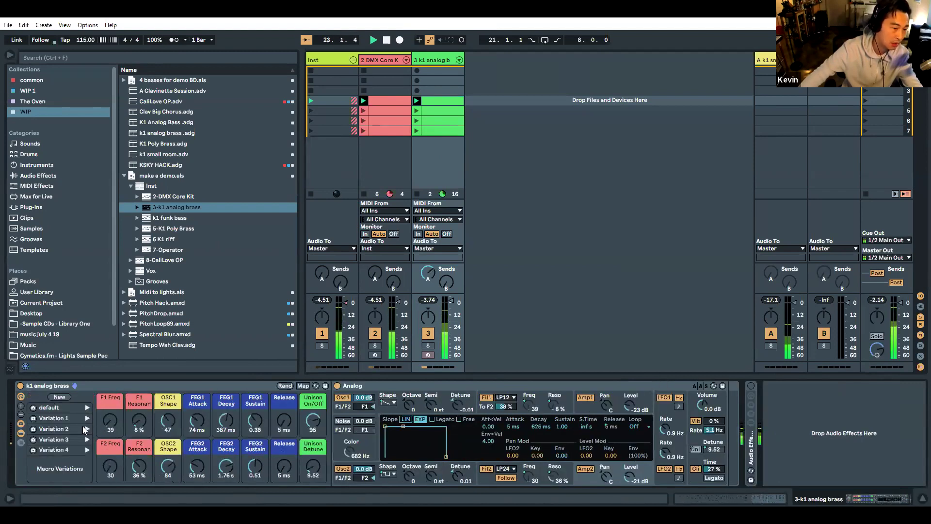
pyautogui.click(87, 429)
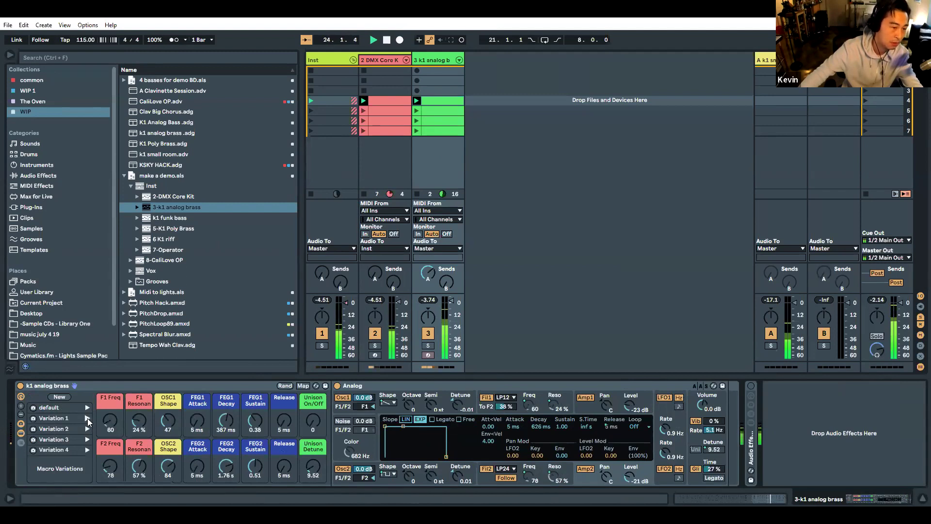
pyautogui.click(87, 418)
pyautogui.click(88, 408)
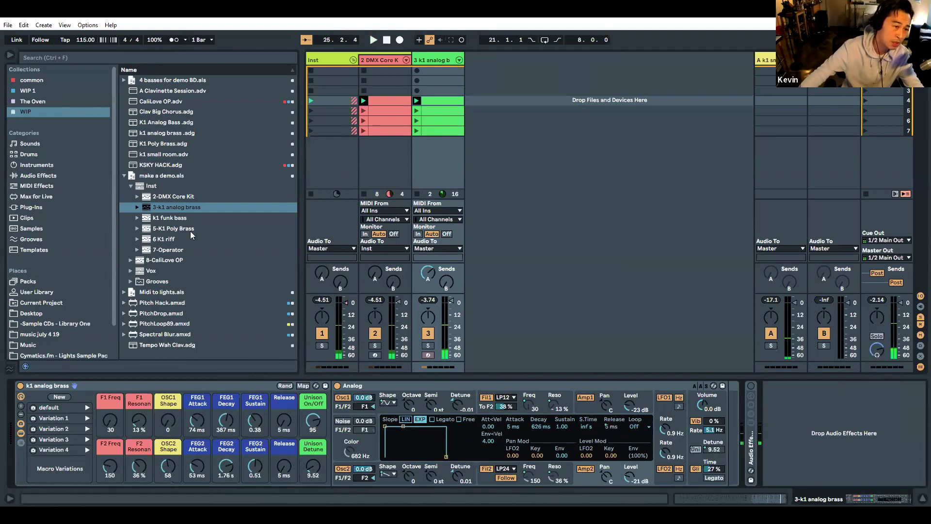
# Insert the k1 funk bass track from make a demo.als after the k1 analog brass track and arm it for recording
pyautogui.moveTo(160, 219); pyautogui.dragTo(486, 90)
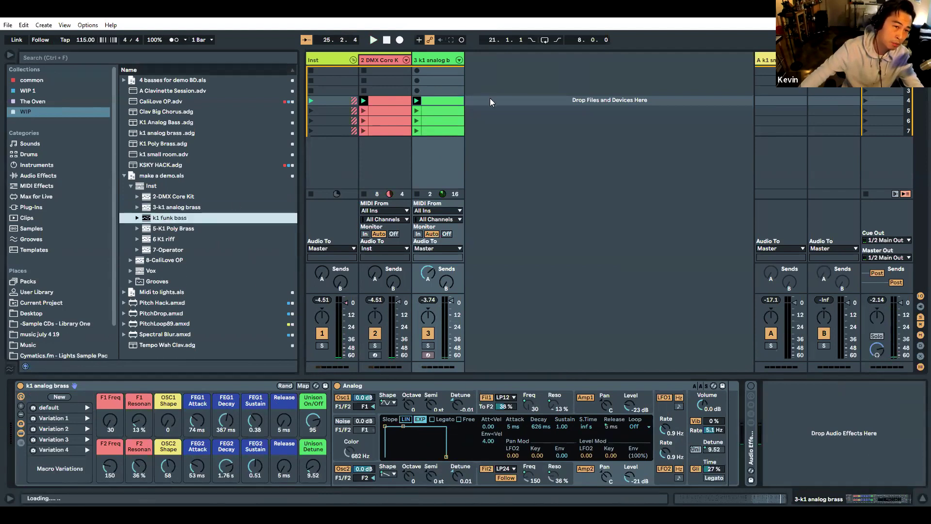
pyautogui.moveTo(155, 221); pyautogui.dragTo(463, 100)
pyautogui.moveTo(469, 59); pyautogui.dragTo(469, 59)
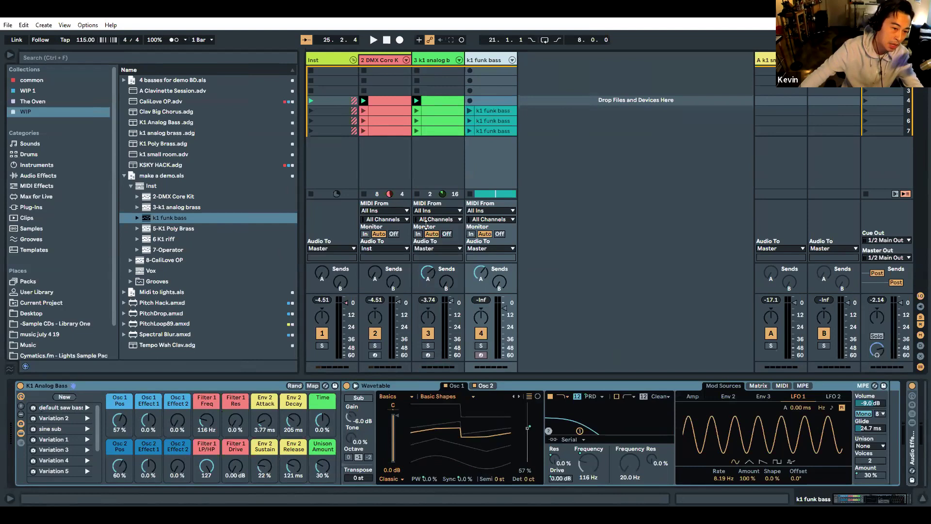
pyautogui.click(481, 354)
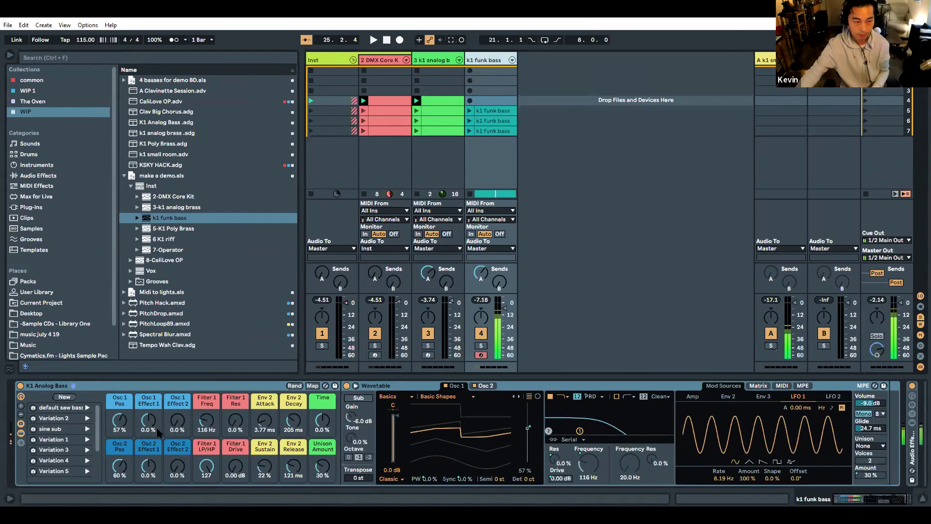
# Audition the K1 Analog Bass rack's macro variations, including Variation 2, sine sub and Variation 4
pyautogui.click(88, 418)
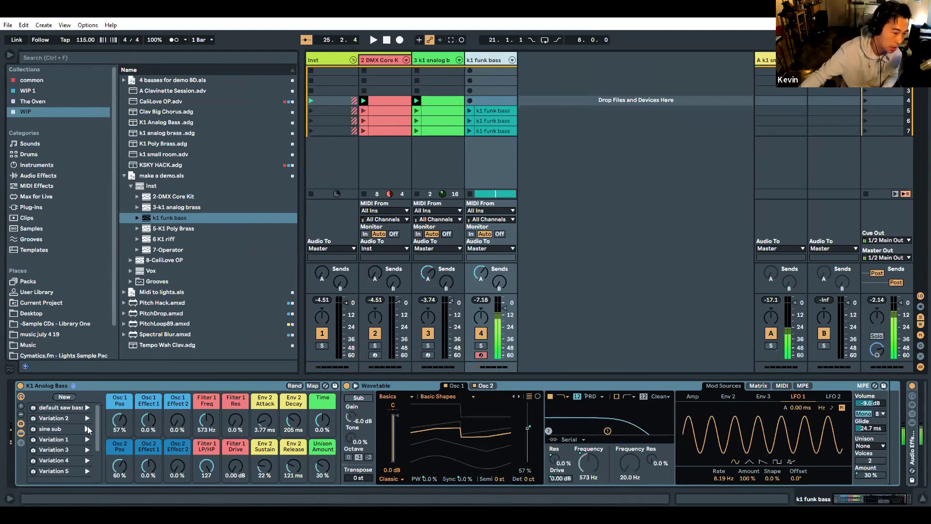
pyautogui.click(87, 429)
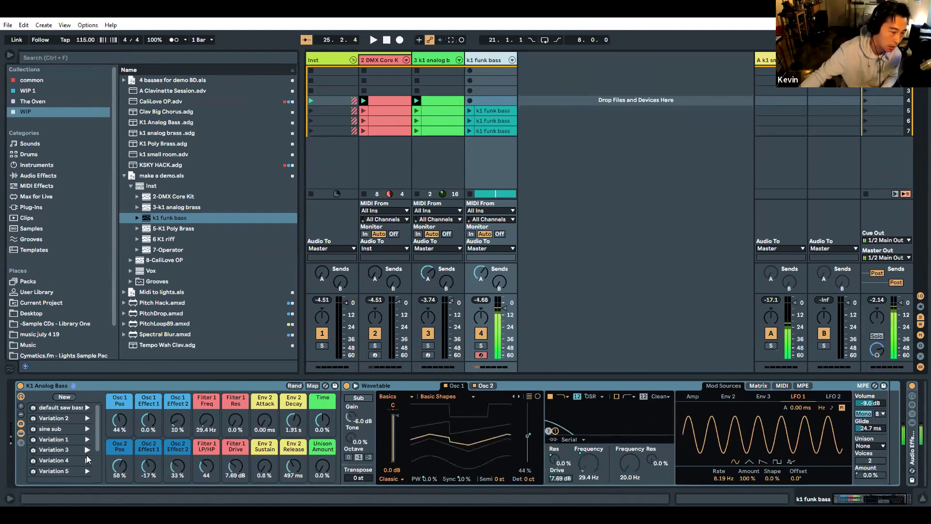
pyautogui.click(88, 464)
pyautogui.click(89, 471)
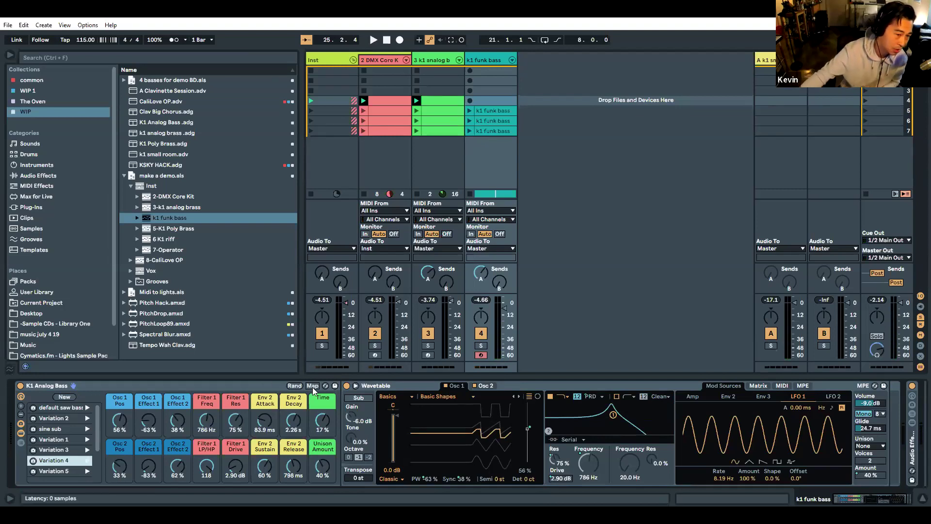
# Randomize the K1 Analog Bass macros and store the resulting settings as a new macro variation
pyautogui.click(295, 386)
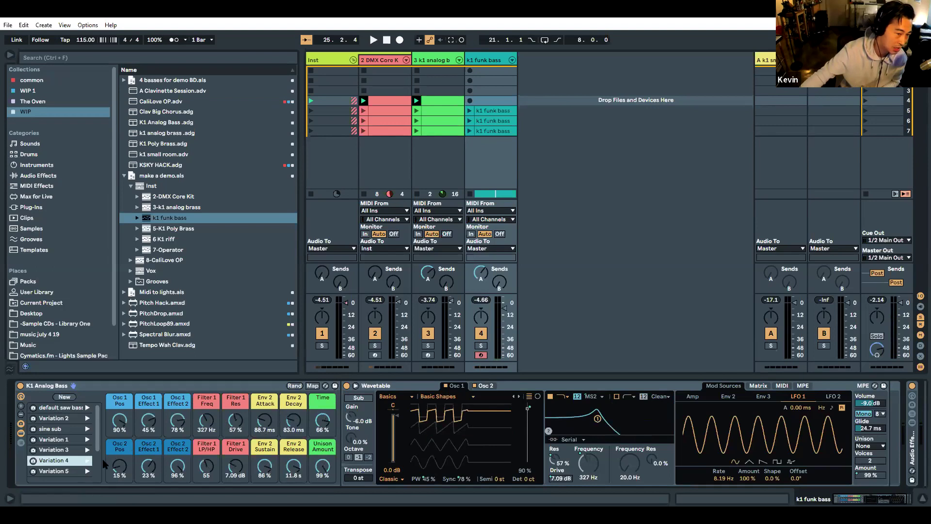
pyautogui.moveTo(99, 431); pyautogui.dragTo(95, 476)
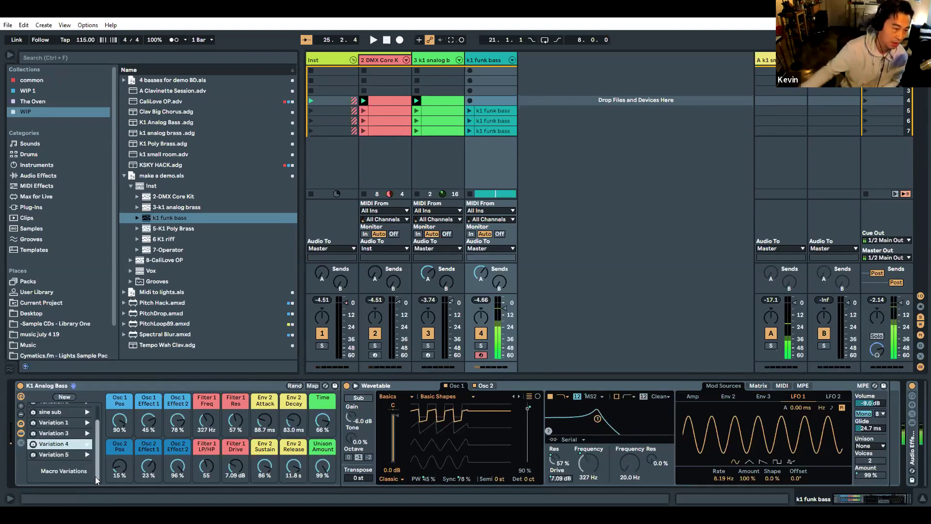
pyautogui.click(64, 398)
pyautogui.click(57, 466)
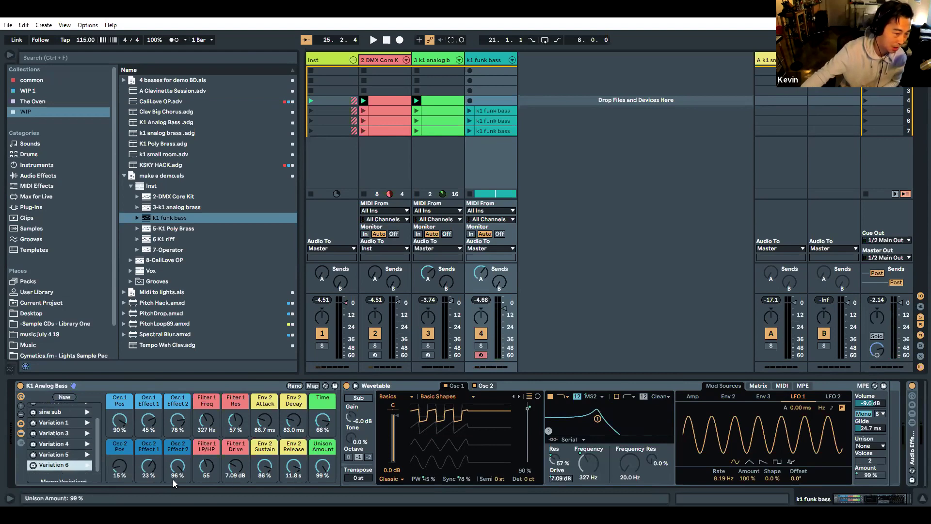
# Play the first funk bass clip while launching different bass variations, and adjust Osc 1 Effect 1 to -27% and Osc 1 Effect 2 to 4.0%
pyautogui.click(469, 111)
pyautogui.moveTo(98, 448); pyautogui.dragTo(98, 416)
pyautogui.click(53, 408)
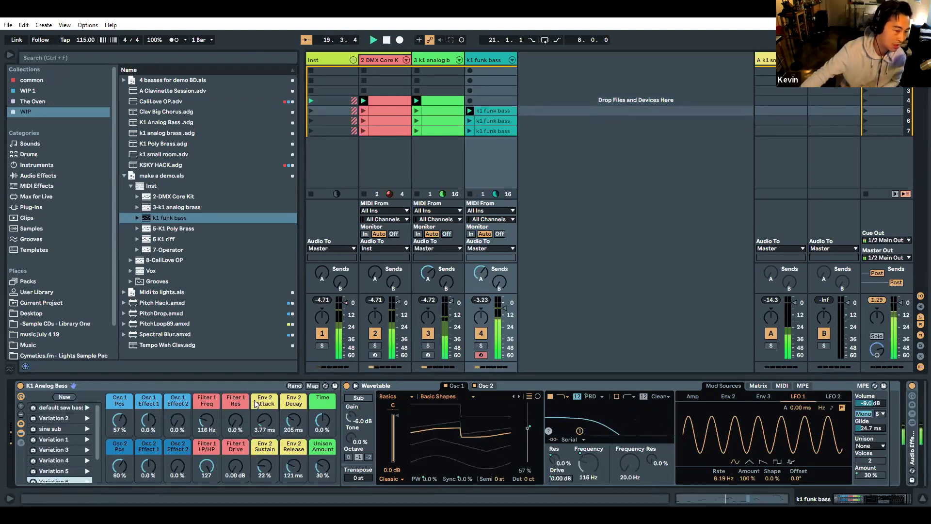
pyautogui.click(87, 410)
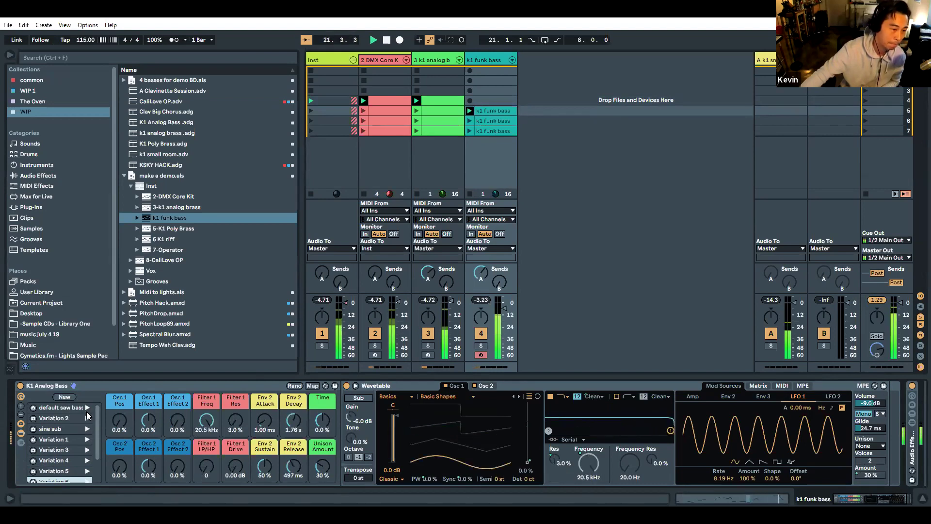
pyautogui.click(88, 417)
pyautogui.press('space')
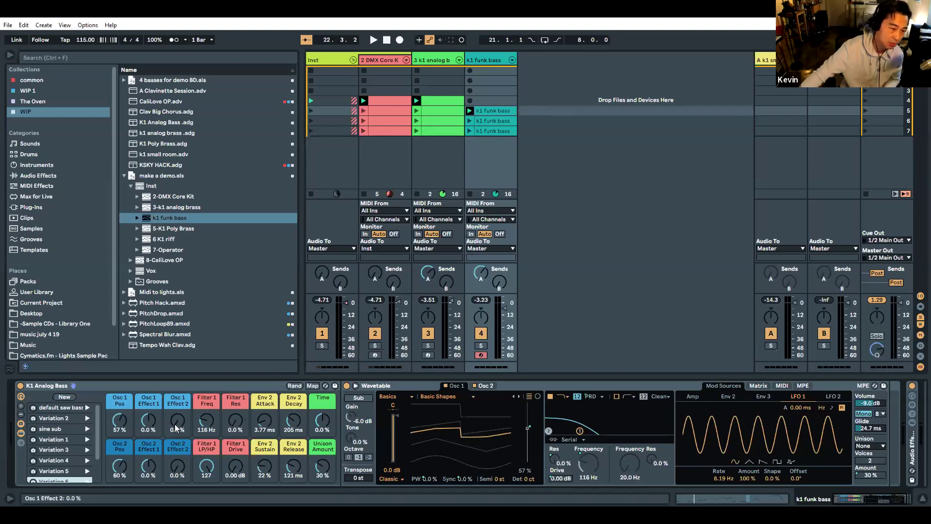
pyautogui.moveTo(176, 426); pyautogui.dragTo(156, 429)
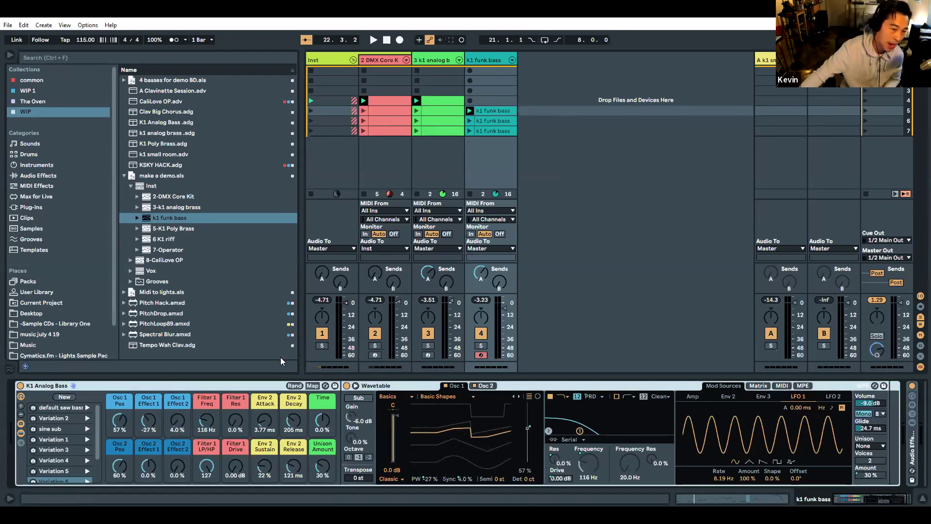
# Insert the 5-K1 Poly Brass track from make a demo.als after the funk bass track and arm it for recording
pyautogui.doubleClick(165, 228)
pyautogui.moveTo(535, 121); pyautogui.dragTo(562, 153)
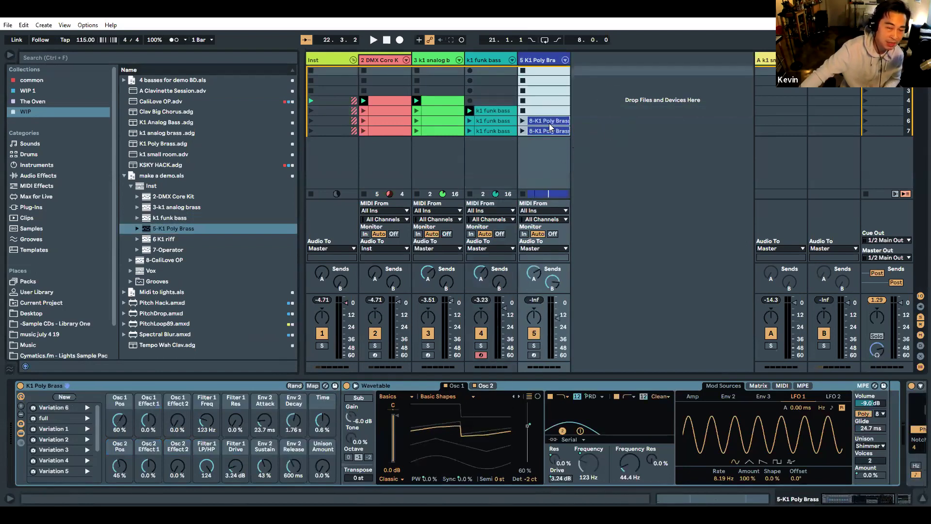
pyautogui.click(533, 355)
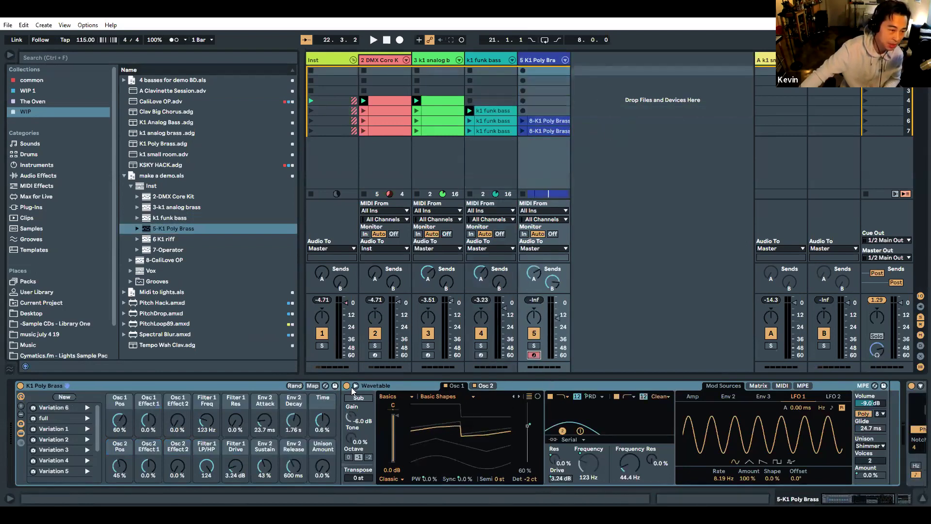
pyautogui.click(224, 387)
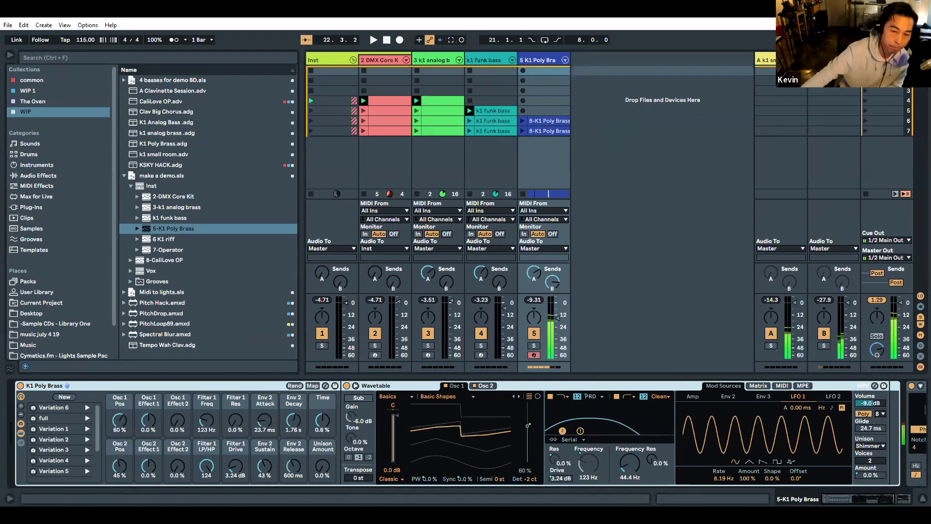
# Bring up the Phaser-Flanger at the end of the K1 Poly Brass chain and bypass and re-enable it to compare
pyautogui.click(890, 498)
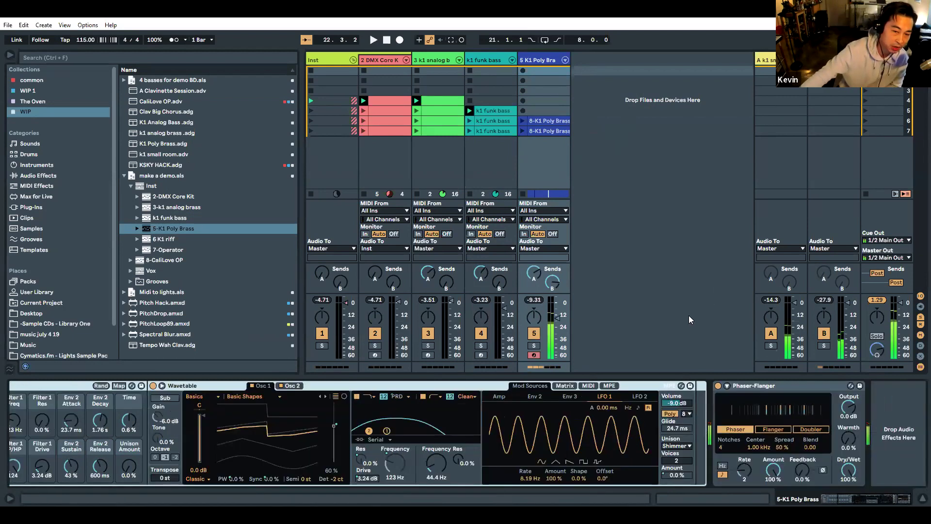
pyautogui.click(718, 386)
pyautogui.click(718, 385)
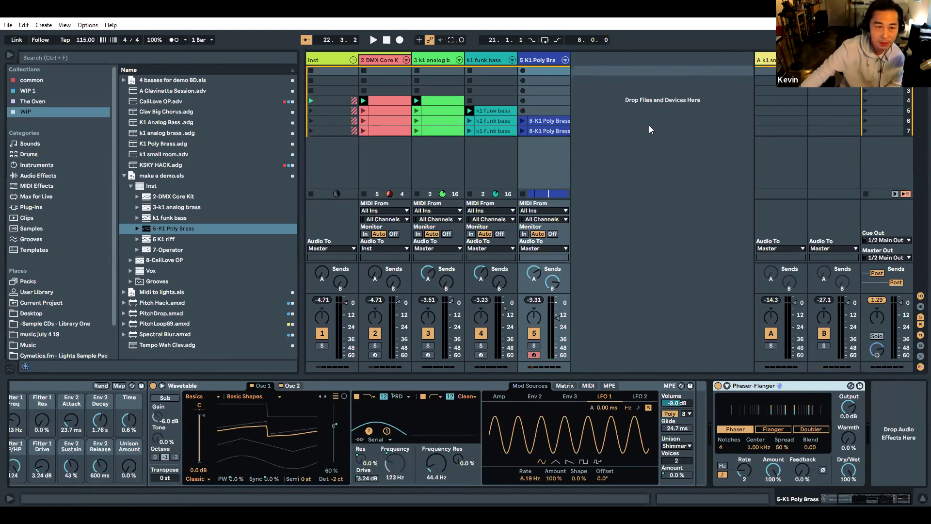
# Insert the 7-Operator track from make a demo.als after the K1 Poly Brass track
pyautogui.click(124, 177)
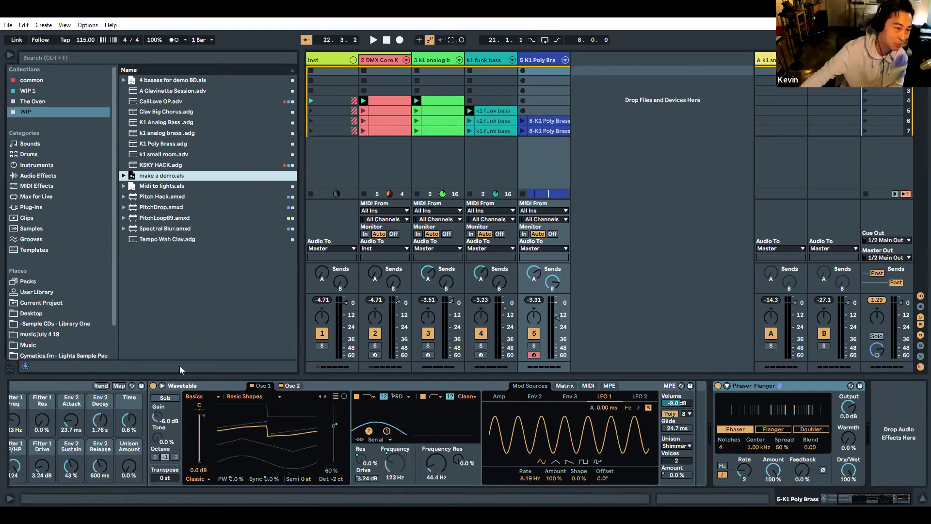
pyautogui.click(124, 176)
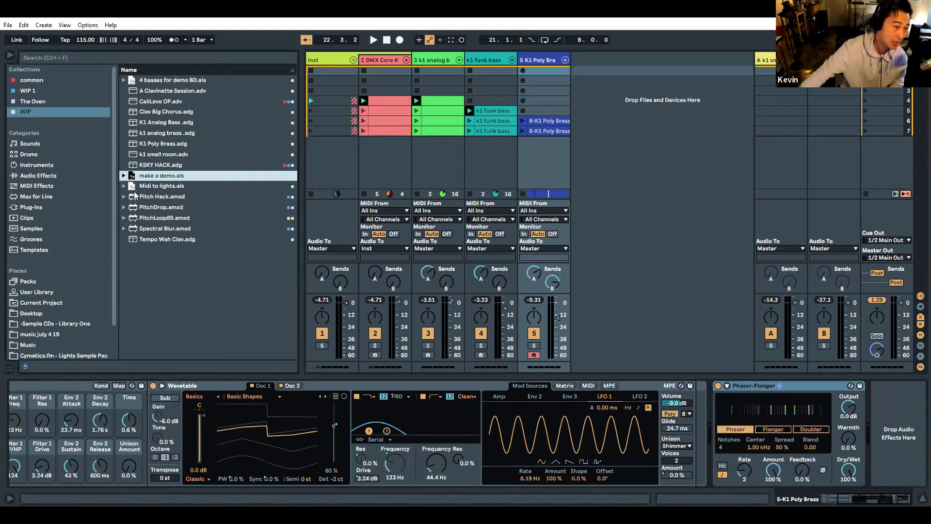
pyautogui.click(168, 252)
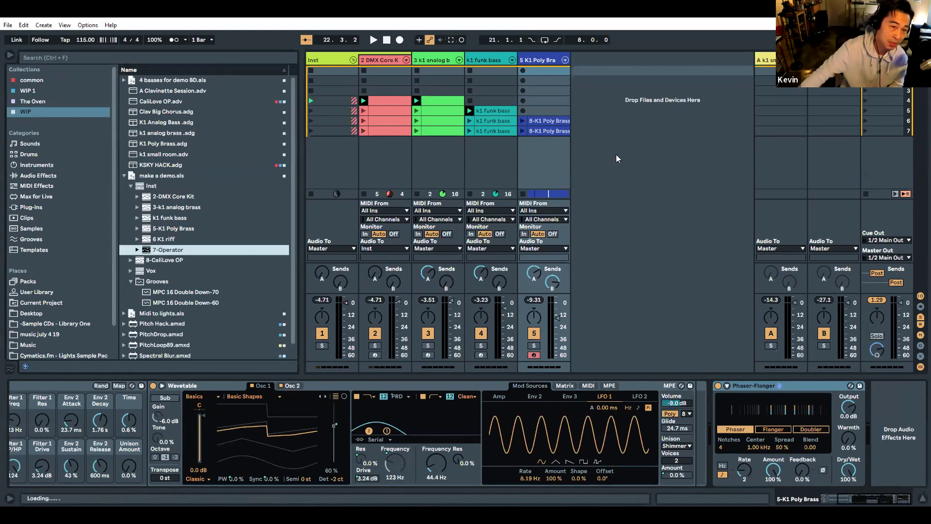
pyautogui.moveTo(597, 142); pyautogui.dragTo(582, 90)
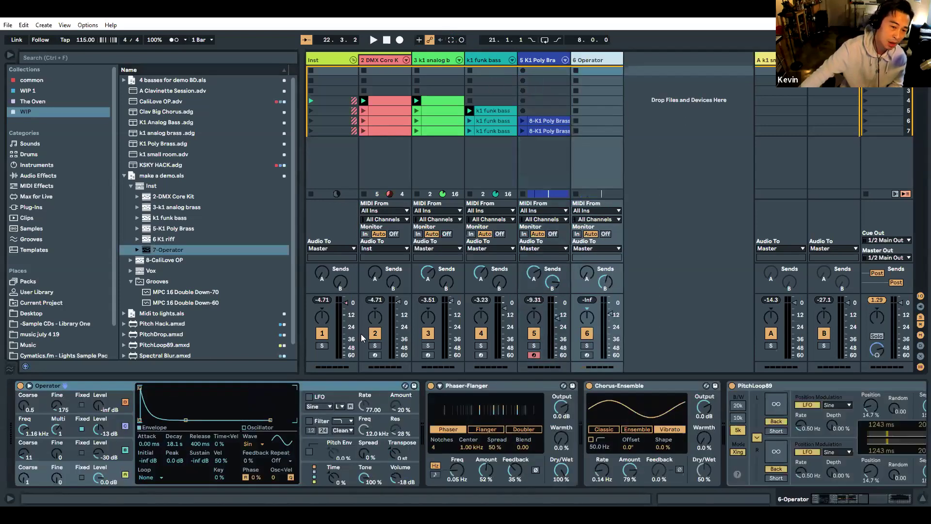
# Switch off the Phaser-Flanger, Chorus-Ensemble and PitchLoop89 effects on the Operator track and arm it to hear the dry sound
pyautogui.click(431, 385)
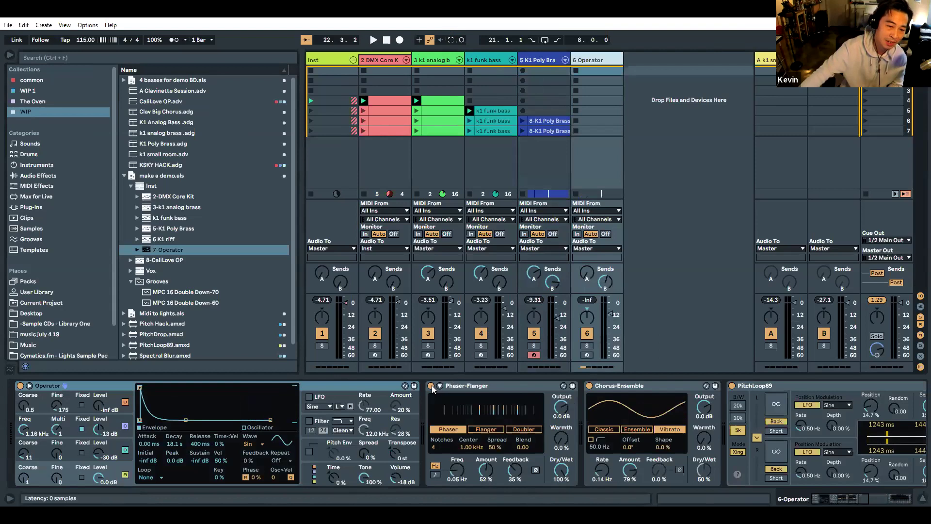
pyautogui.click(589, 385)
pyautogui.click(731, 386)
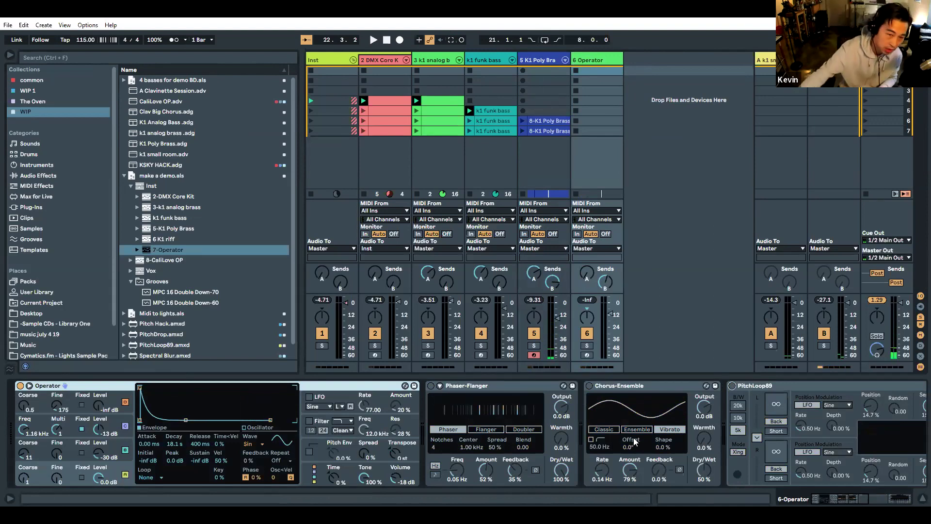
pyautogui.click(587, 355)
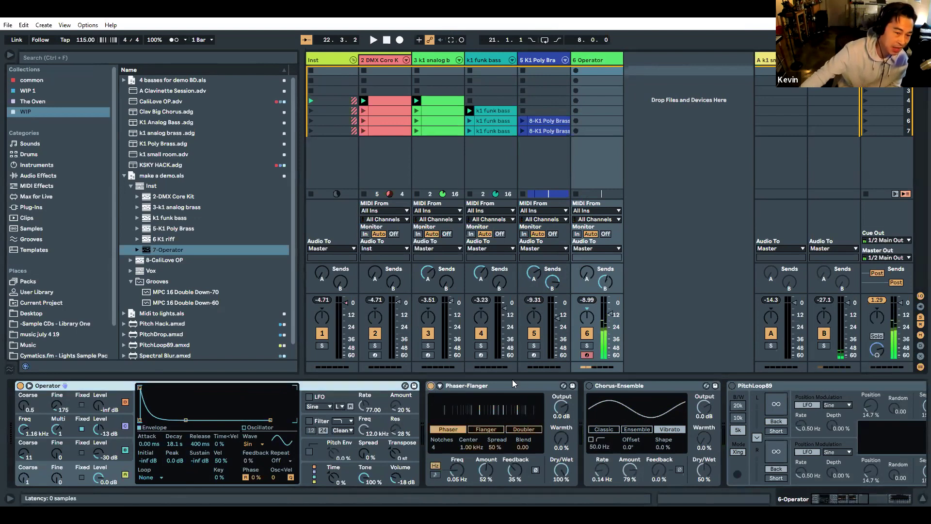
# Switch the Operator track's Phaser-Flanger to Doubler mode and enable the Chorus-Ensemble
pyautogui.click(485, 386)
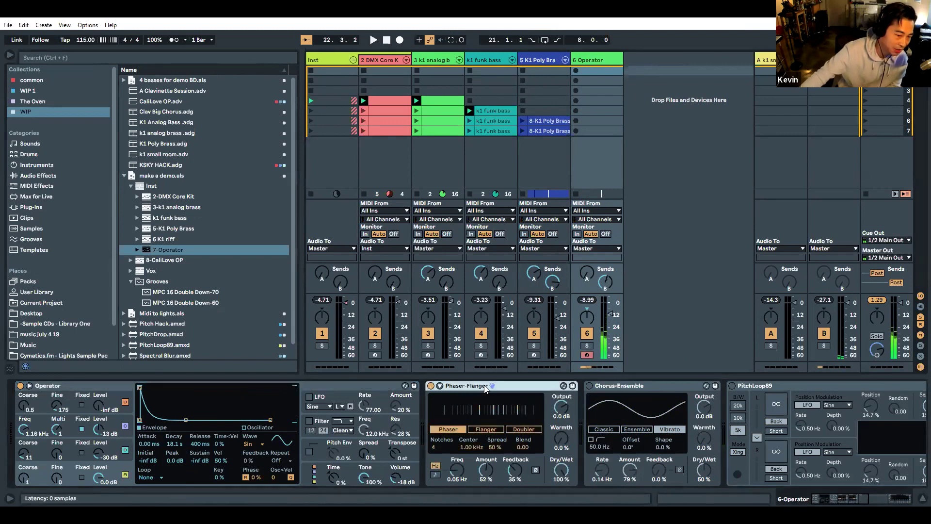
pyautogui.click(524, 429)
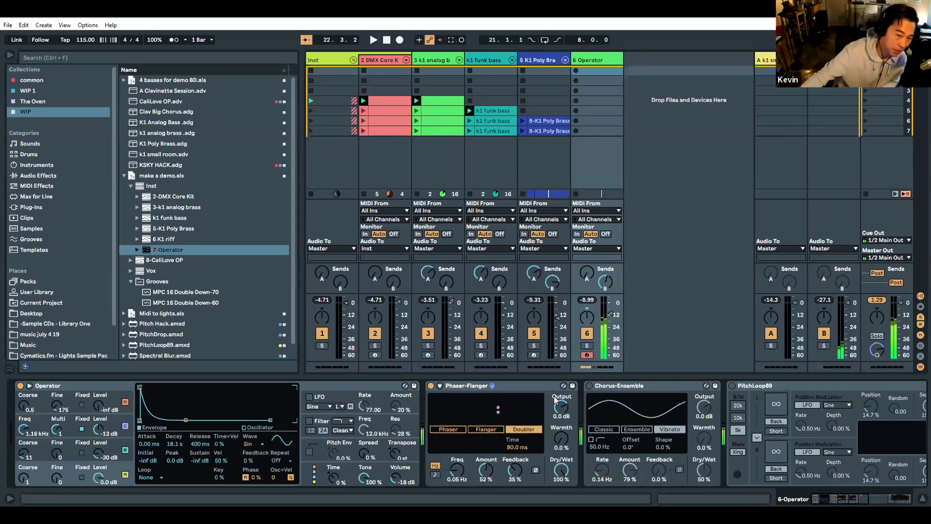
pyautogui.click(589, 385)
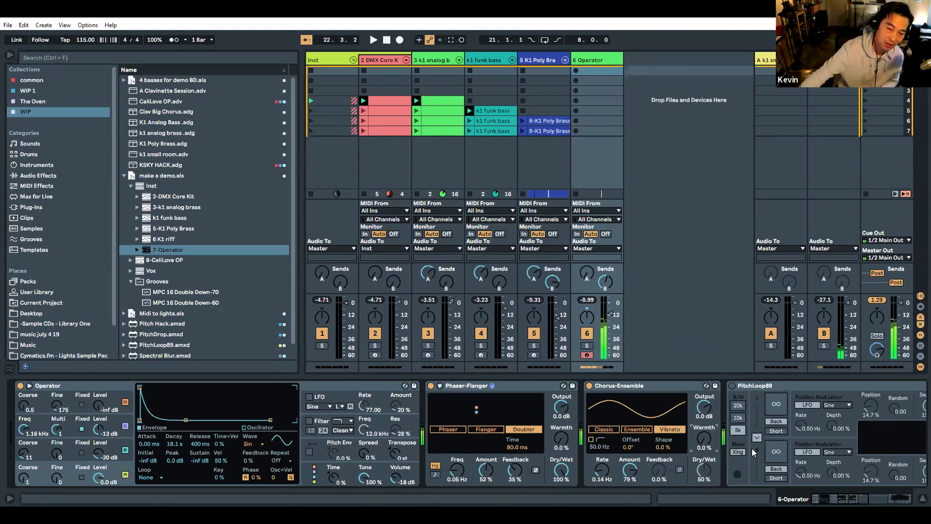
# Enable PitchLoop89 on the Operator track with its pitch at 0 st and its bandwidth at 20k
pyautogui.click(830, 500)
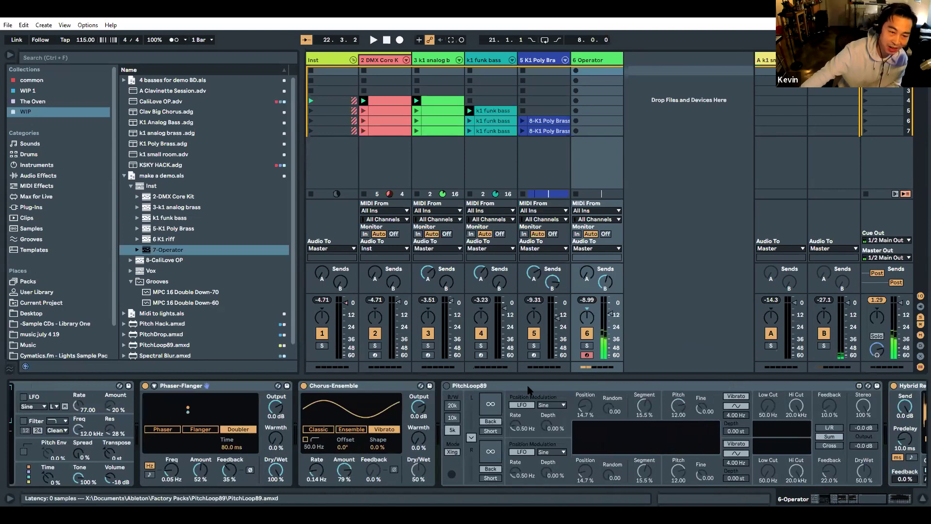
pyautogui.click(446, 385)
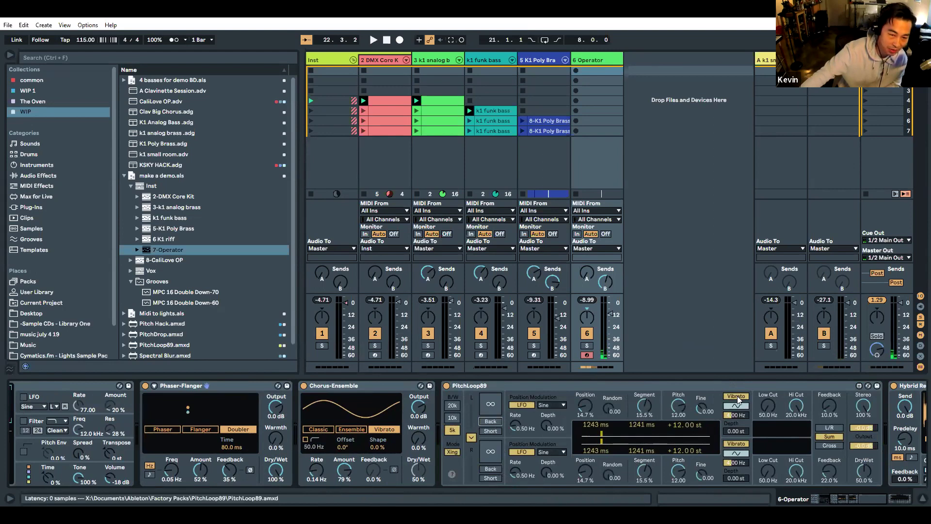
pyautogui.click(678, 406)
pyautogui.moveTo(678, 406); pyautogui.dragTo(678, 427)
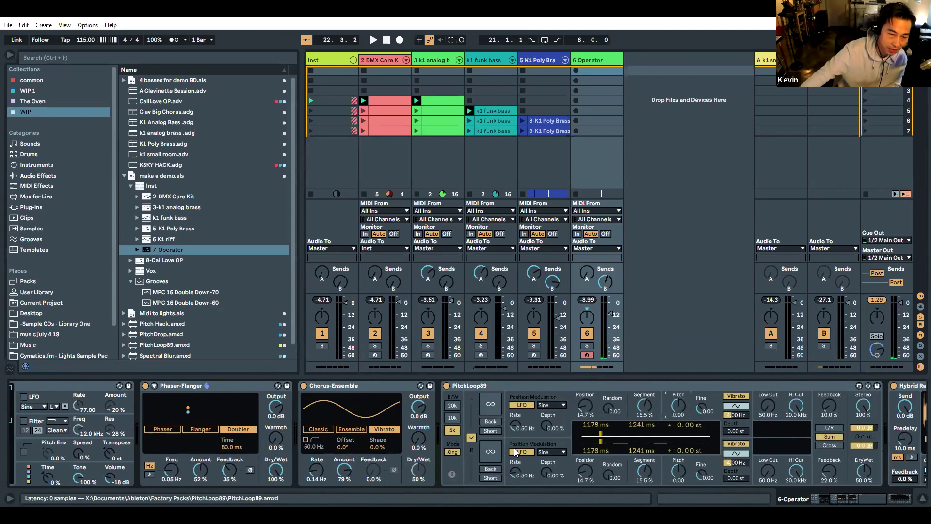
pyautogui.click(452, 405)
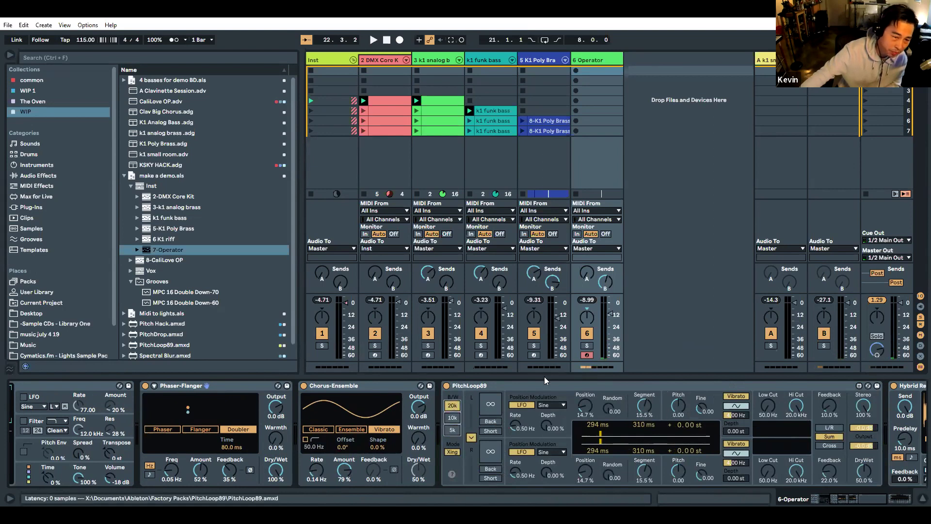
pyautogui.click(625, 423)
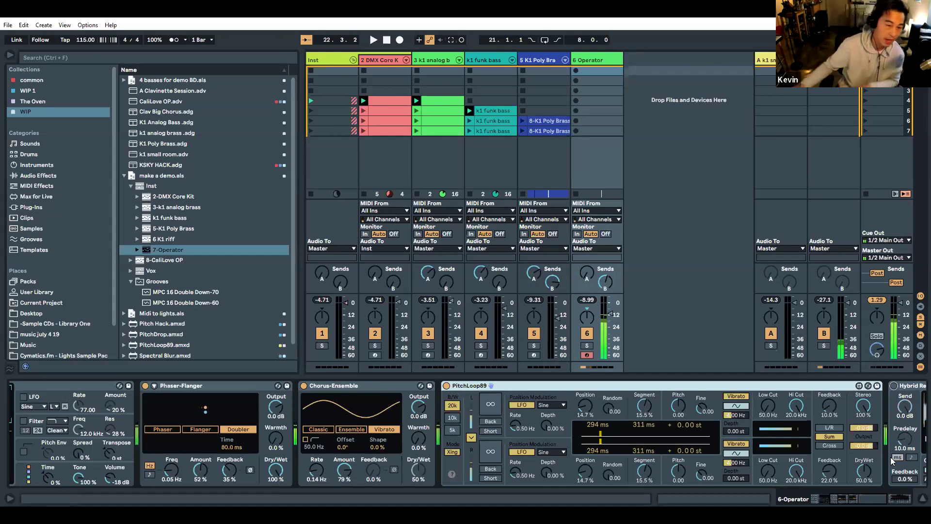
# Turn on Back playback in PitchLoop89 and set the bandwidth to 5k, feedback to 48% and pitch to 12 st
pyautogui.click(492, 421)
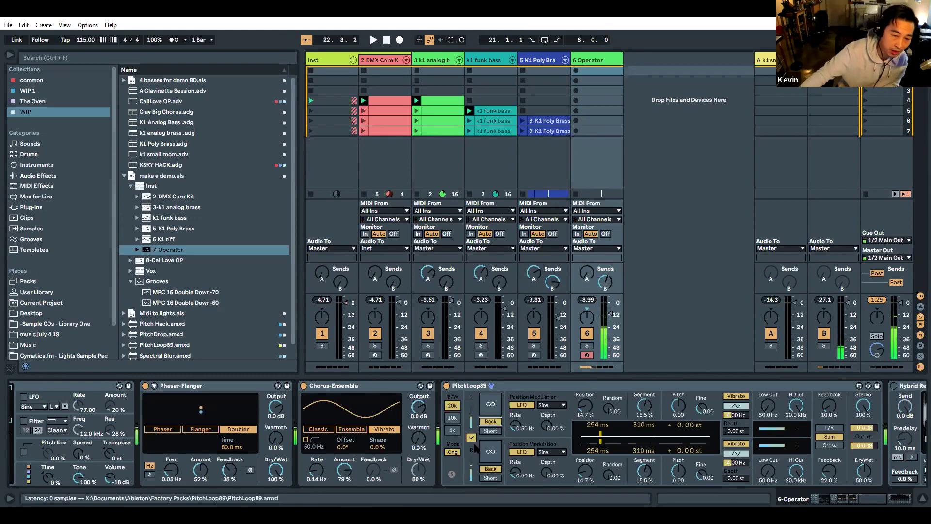
pyautogui.click(453, 430)
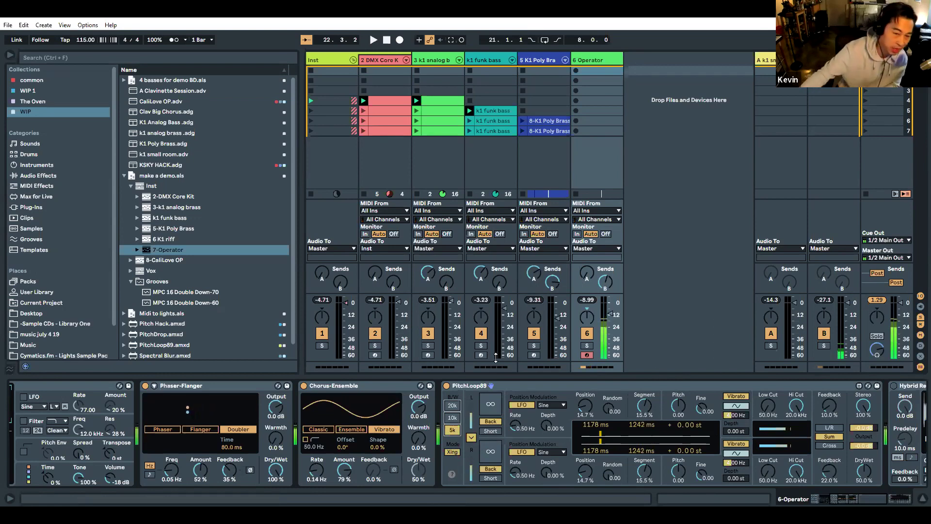
pyautogui.moveTo(817, 409); pyautogui.dragTo(816, 386)
pyautogui.moveTo(676, 407); pyautogui.dragTo(676, 383)
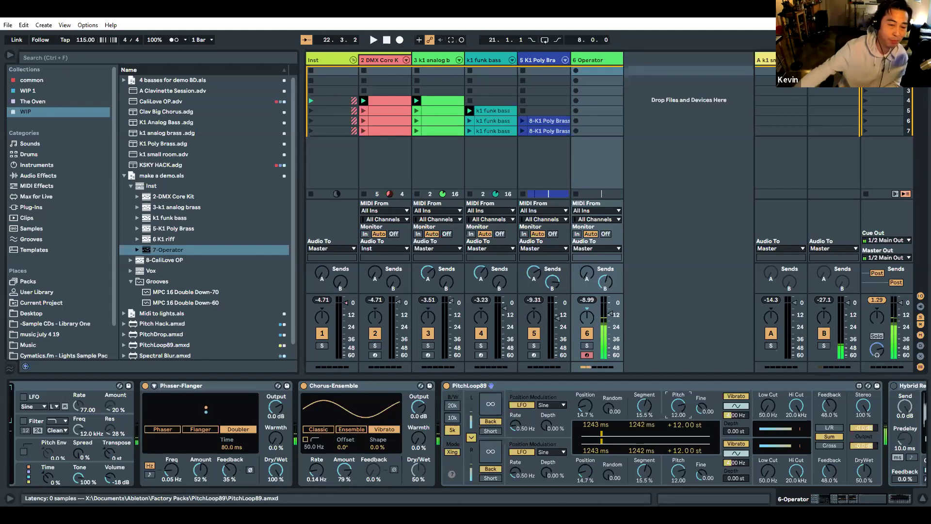
# Turn on PitchLoop89's infinite loop on both channels, try a pitch of -12 st and reset it to 12 st
pyautogui.click(489, 406)
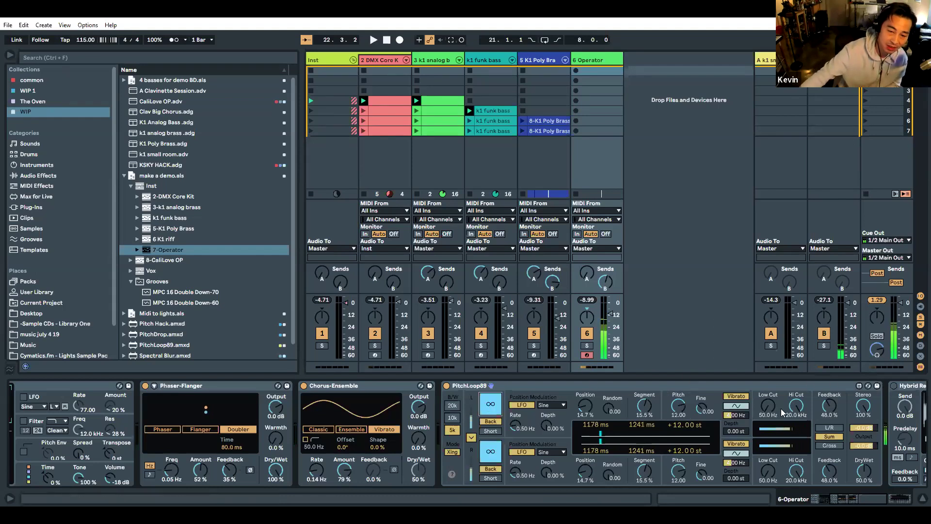
pyautogui.moveTo(678, 406)
pyautogui.mouseDown()
pyautogui.moveTo(678, 417)
pyautogui.moveTo(680, 408)
pyautogui.mouseUp()
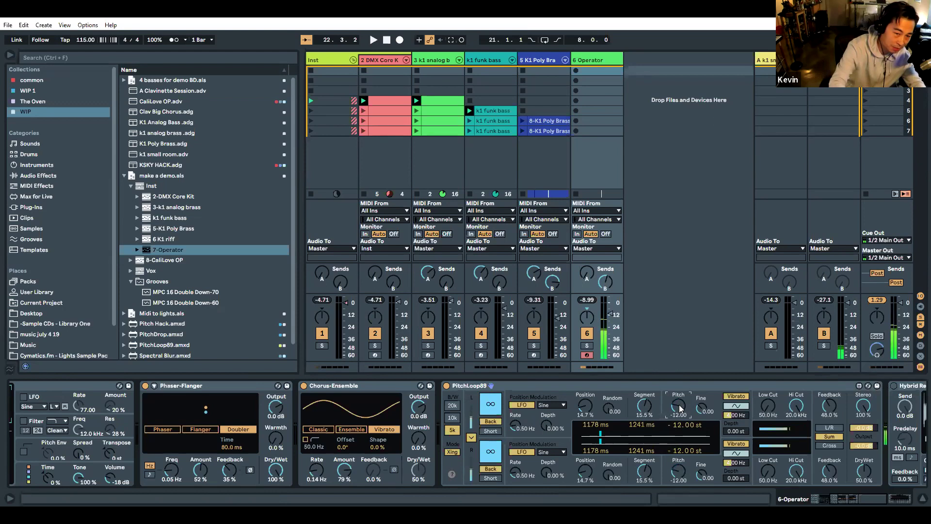
pyautogui.doubleClick(679, 409)
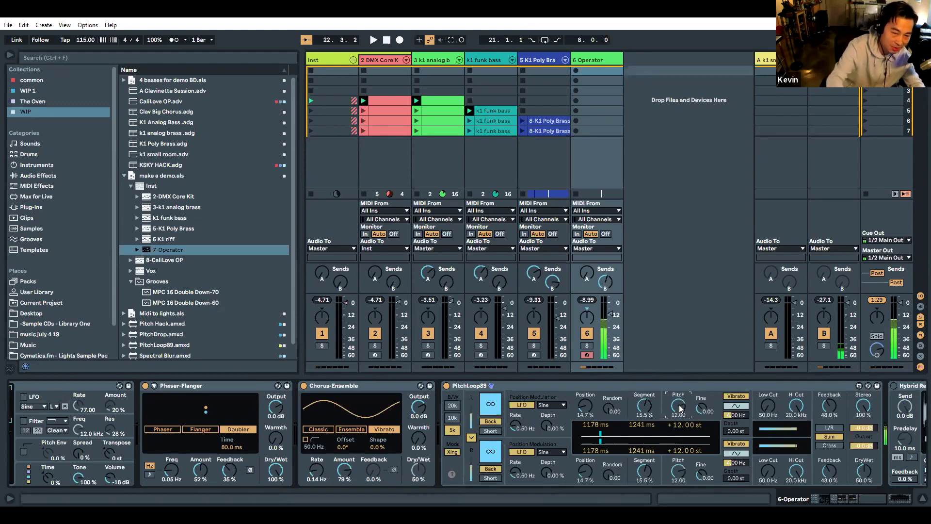
# Lower PitchLoop89's second-channel Hi Cut to 4.36 kHz and enable the Hybrid Reverb at 71% dry/wet
pyautogui.click(897, 499)
pyautogui.moveTo(614, 471); pyautogui.dragTo(614, 483)
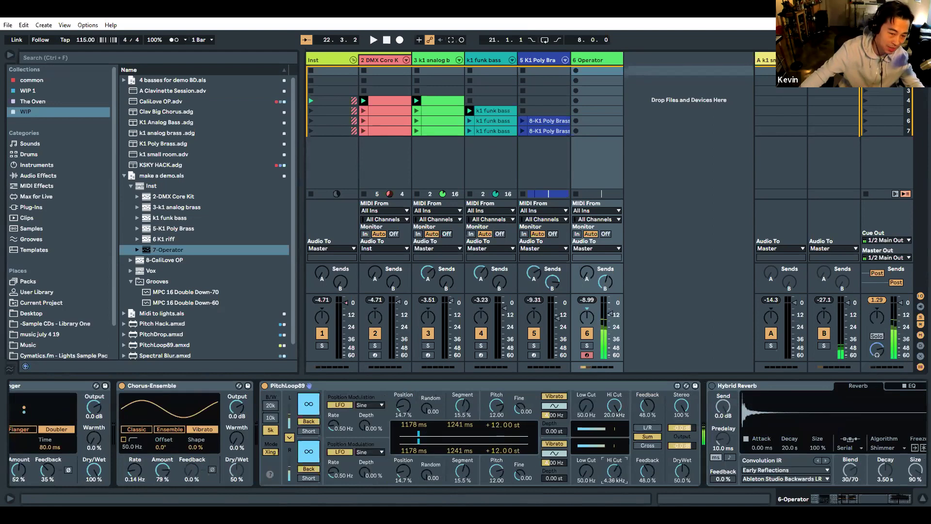
pyautogui.click(712, 386)
pyautogui.click(858, 504)
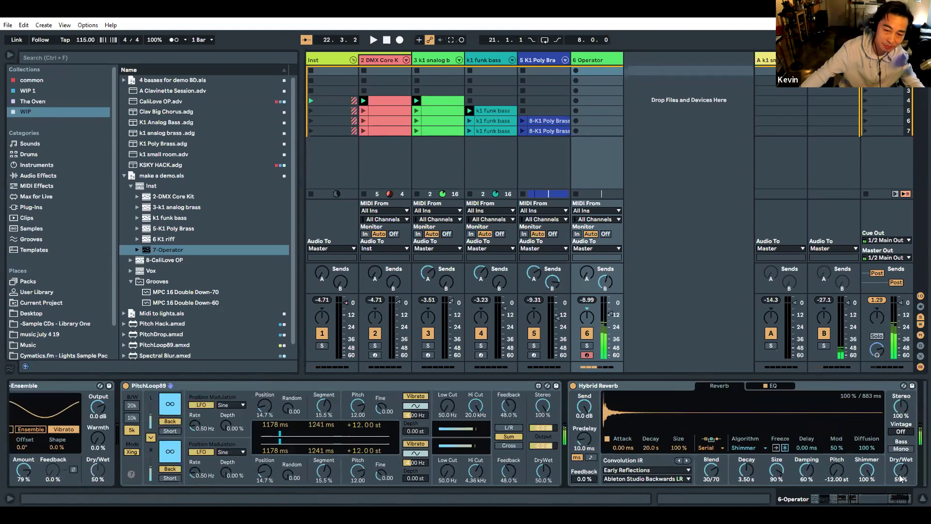
pyautogui.click(757, 449)
pyautogui.click(827, 390)
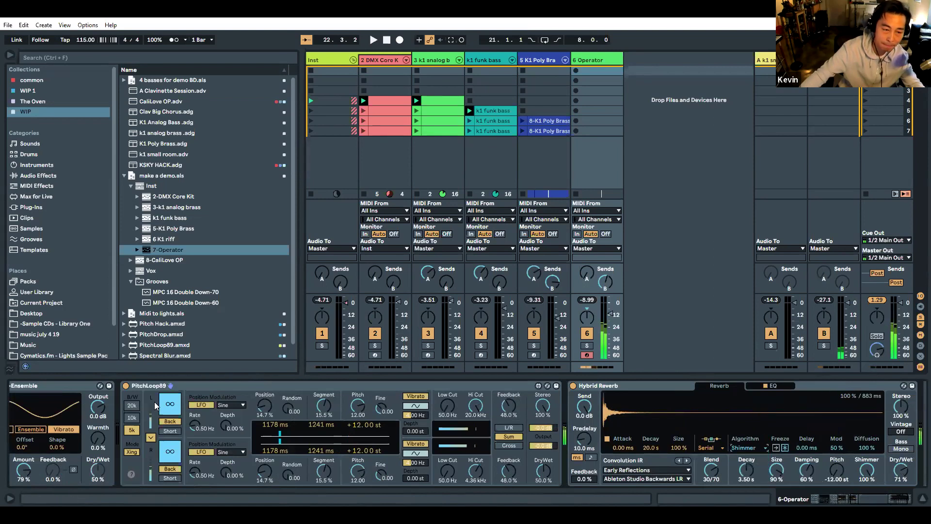
# Switch off the infinite loop on both PitchLoop89 channels and select the Hybrid Reverb
pyautogui.click(177, 450)
pyautogui.click(170, 404)
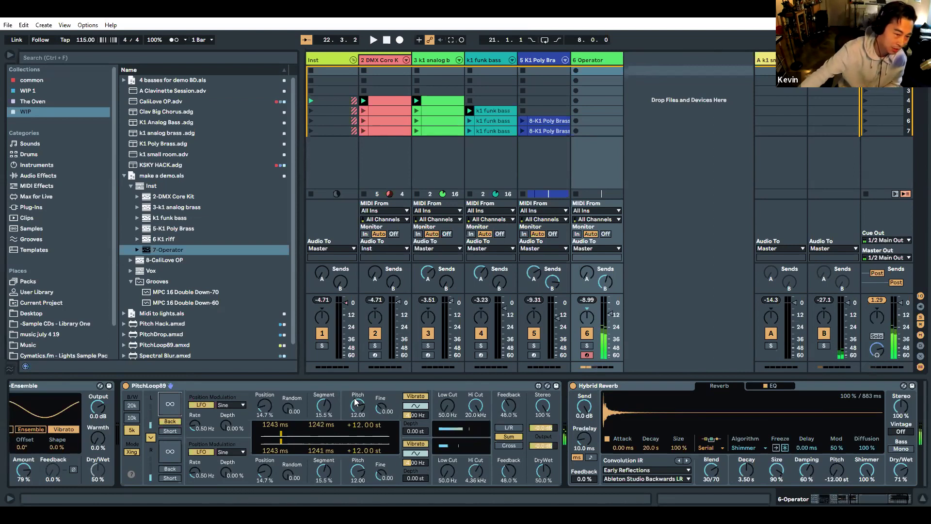
pyautogui.click(381, 385)
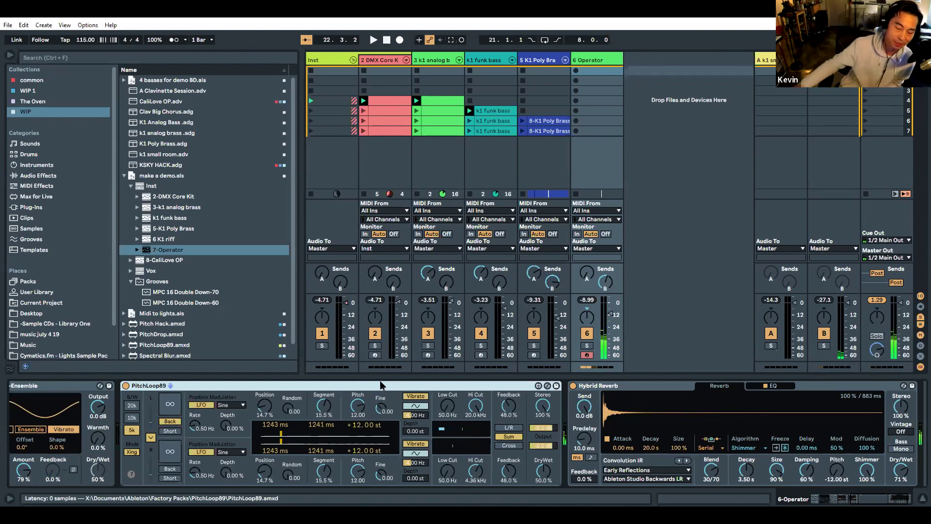
pyautogui.click(624, 391)
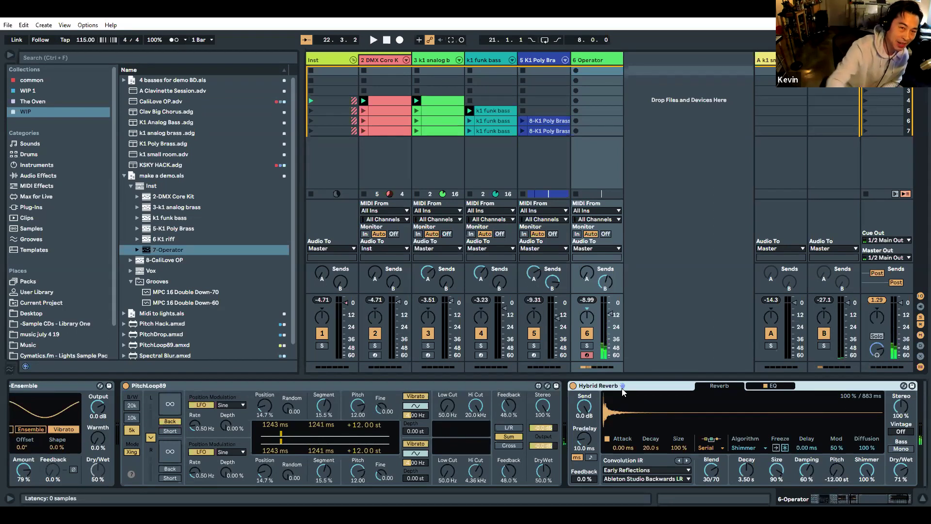
# Replace the Operator track with the 6 K1 riff track from make a demo.als and launch its clip in scene 7
pyautogui.click(594, 63)
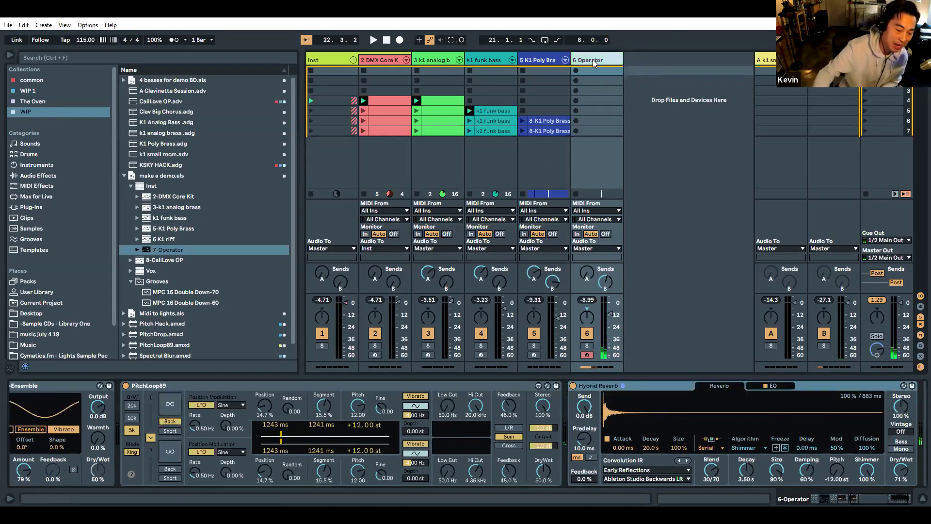
pyautogui.press('Delete')
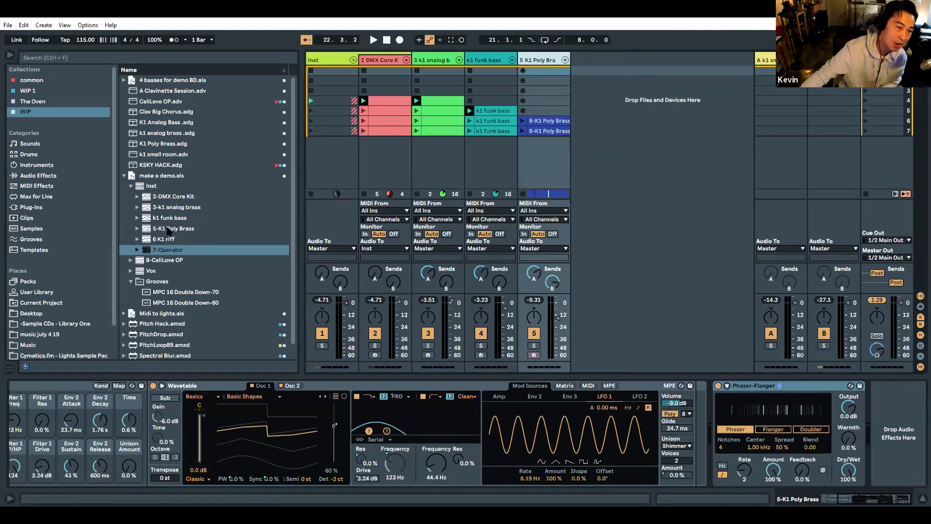
pyautogui.moveTo(156, 242); pyautogui.dragTo(619, 142)
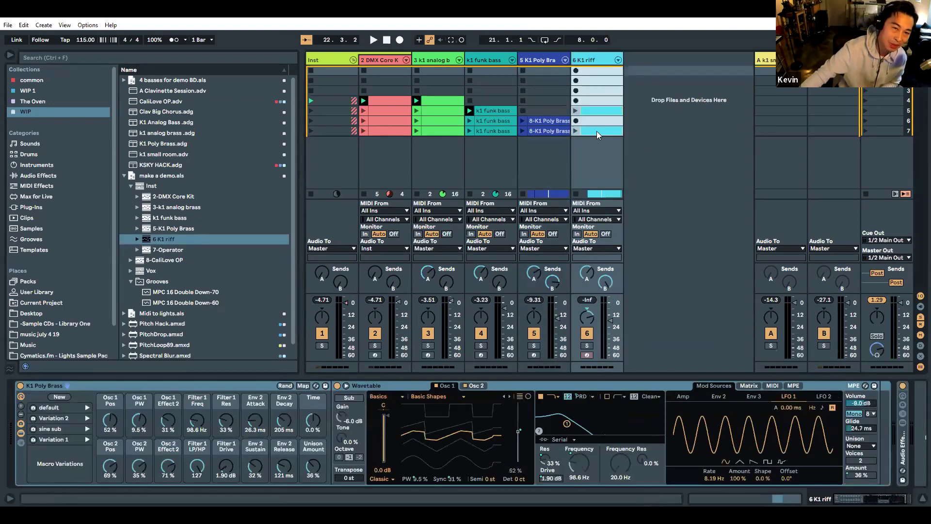
pyautogui.click(575, 131)
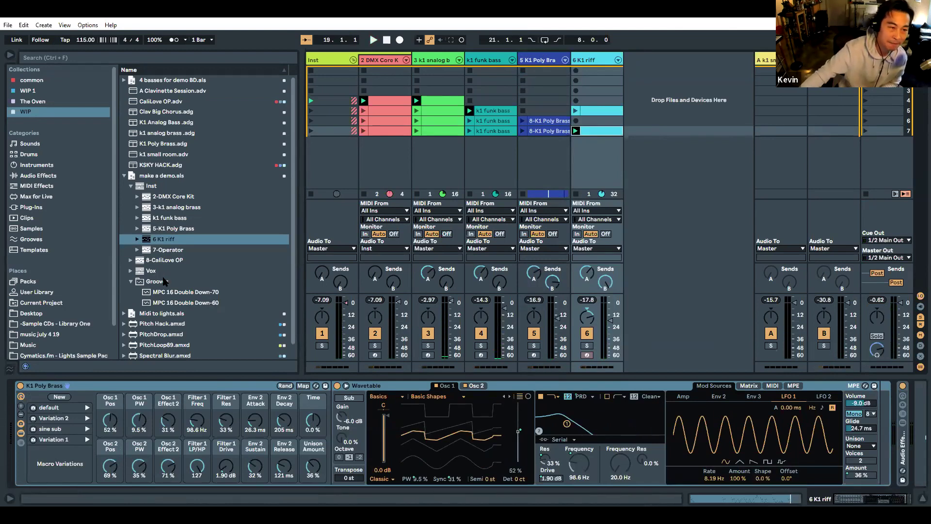
# Insert the Vox group from make a demo.als below the K1 riff track in the Arrangement View
pyautogui.click(149, 271)
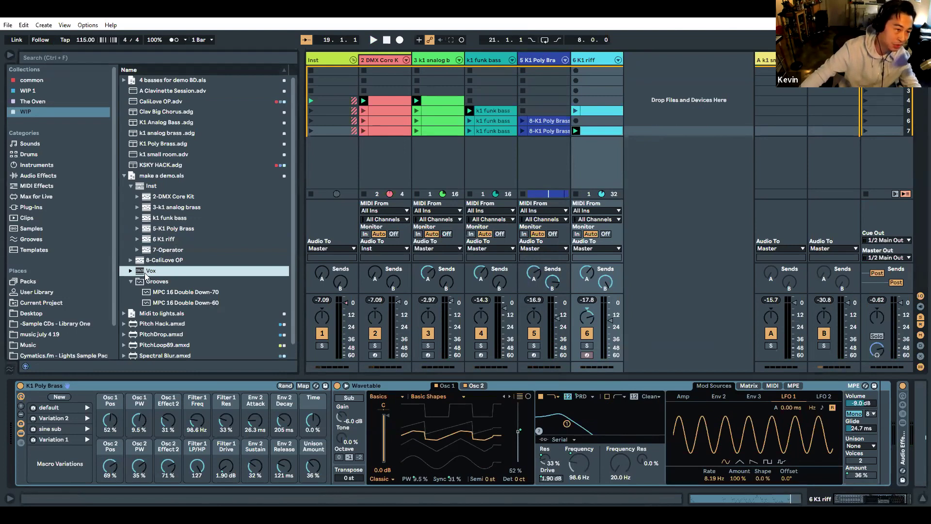
pyautogui.press('Tab')
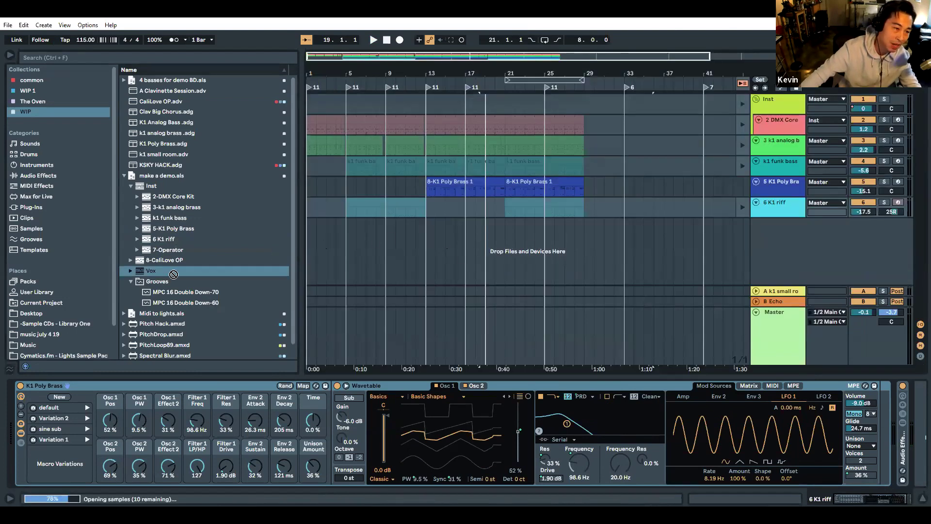
pyautogui.click(144, 271)
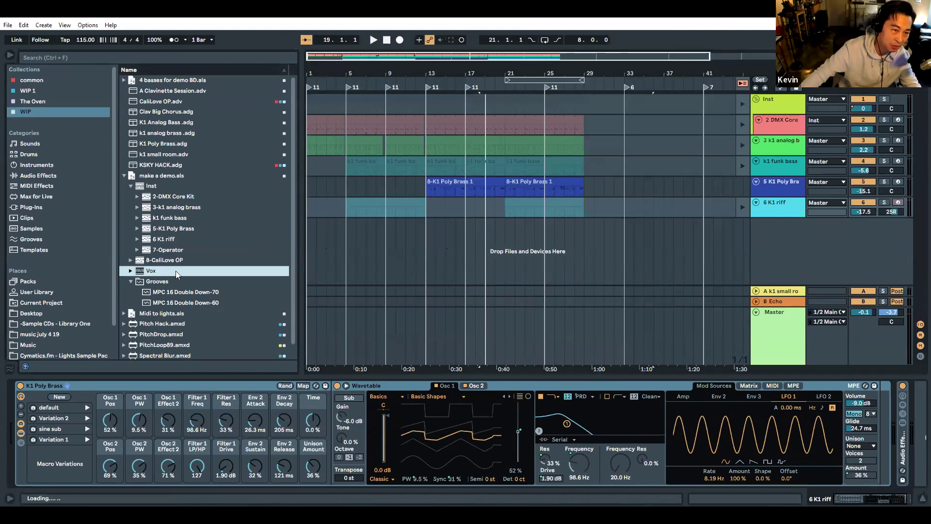
pyautogui.click(130, 271)
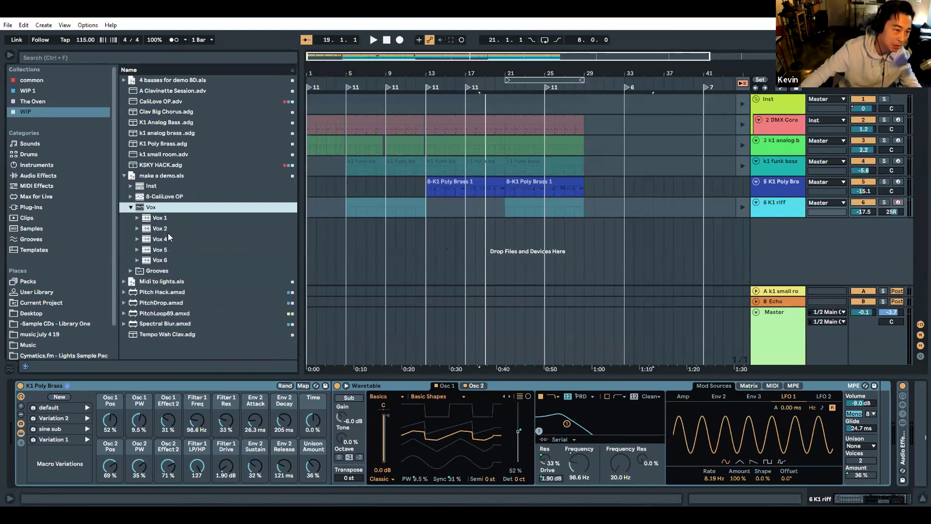
pyautogui.moveTo(143, 207); pyautogui.dragTo(477, 217)
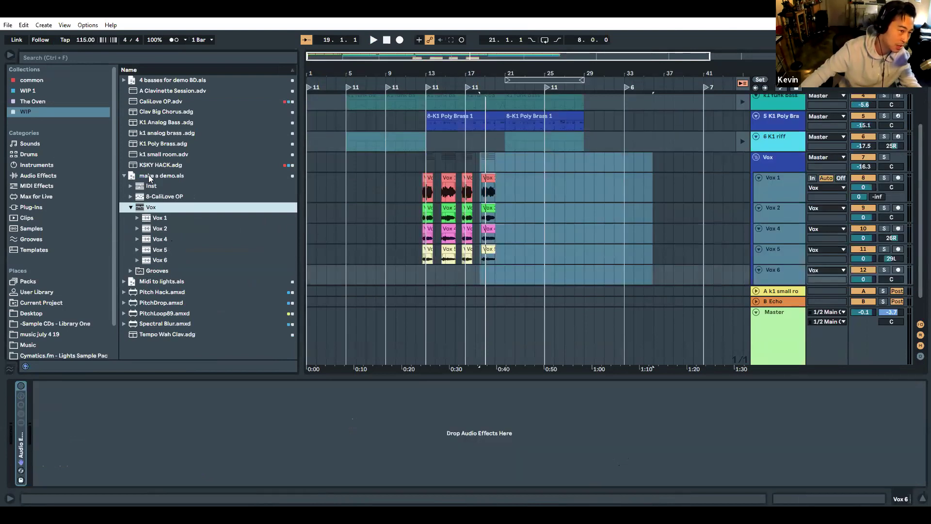
# Expand the Inst group of make a demo.als in the browser and return to the Session View
pyautogui.click(150, 176)
pyautogui.click(152, 208)
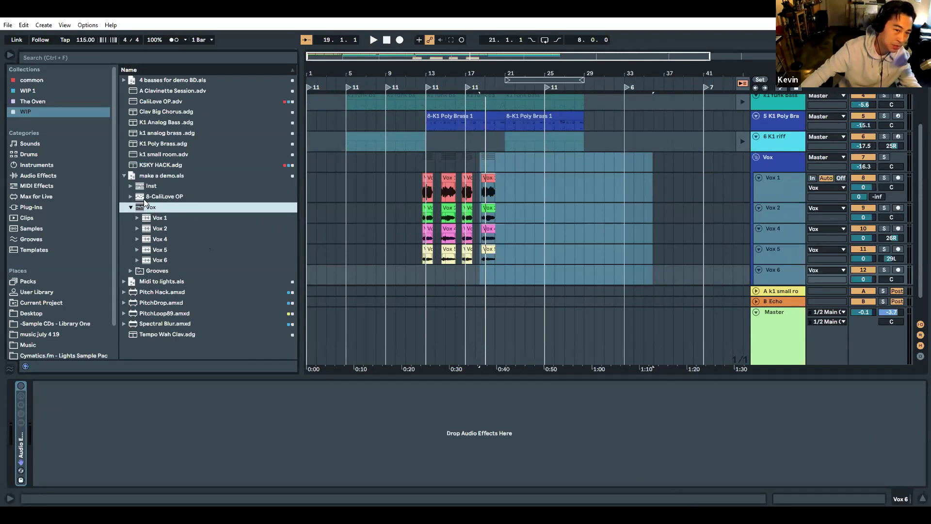
pyautogui.click(127, 174)
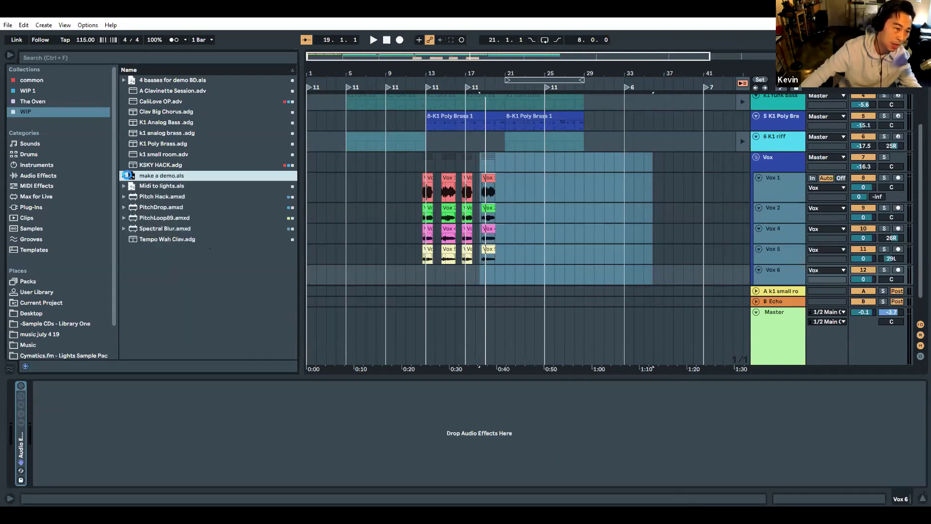
pyautogui.click(126, 176)
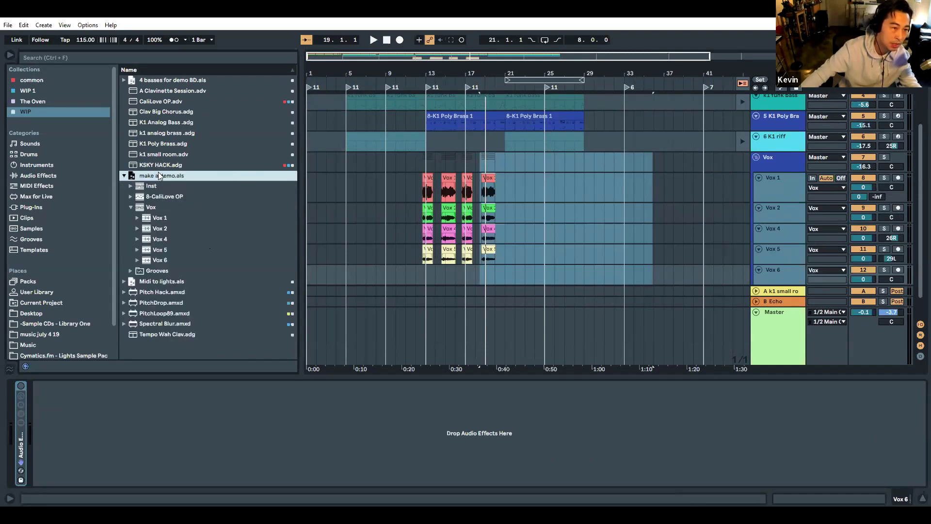
pyautogui.click(126, 178)
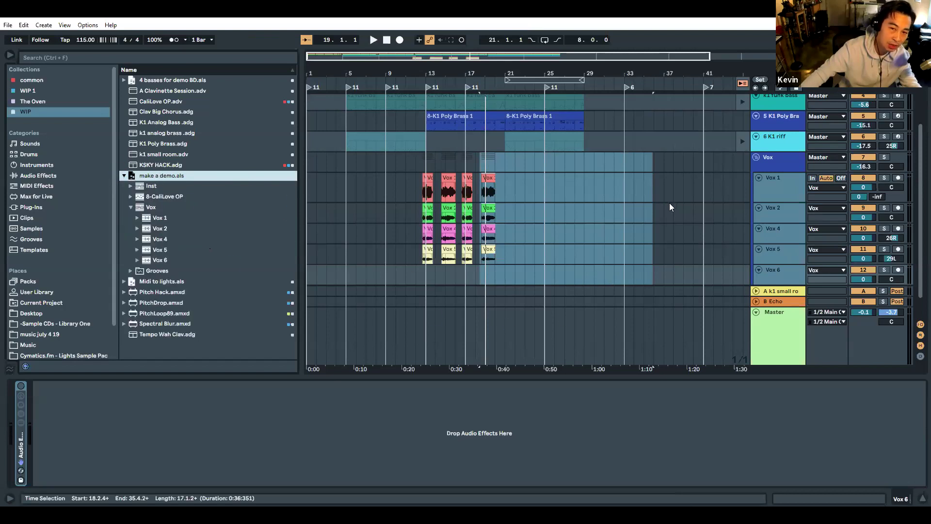
pyautogui.click(130, 186)
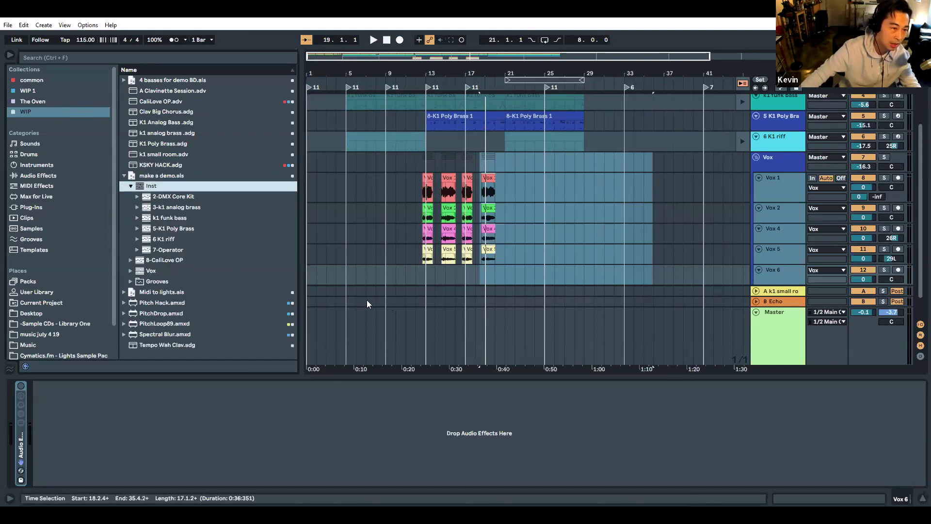
pyautogui.press('Tab')
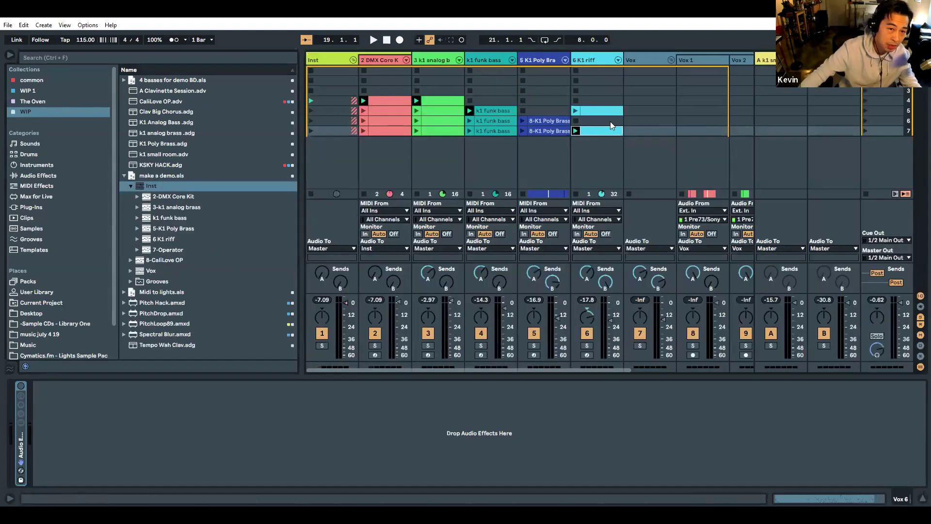
# View the devices on the k1 analog brass track in the Session View and return to the Arrangement View
pyautogui.click(599, 63)
pyautogui.moveTo(443, 59); pyautogui.dragTo(409, 61)
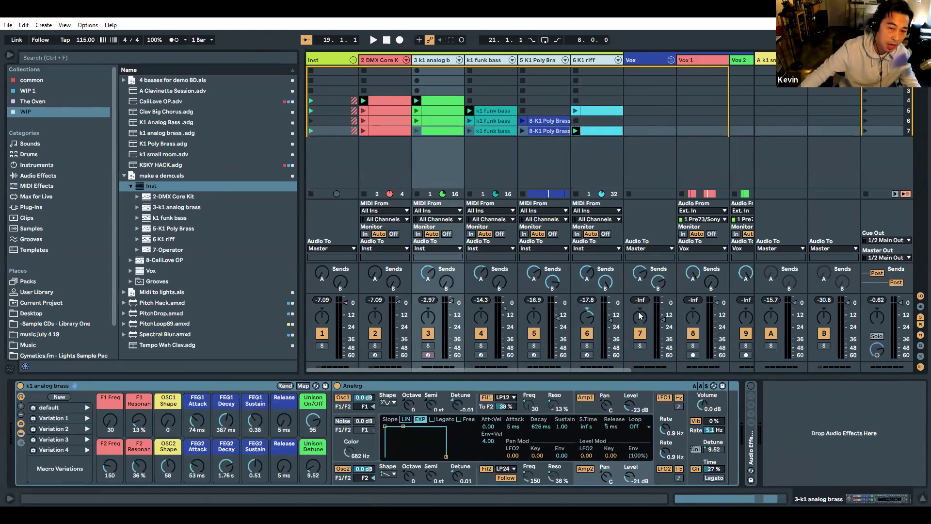
pyautogui.moveTo(601, 368); pyautogui.dragTo(623, 368)
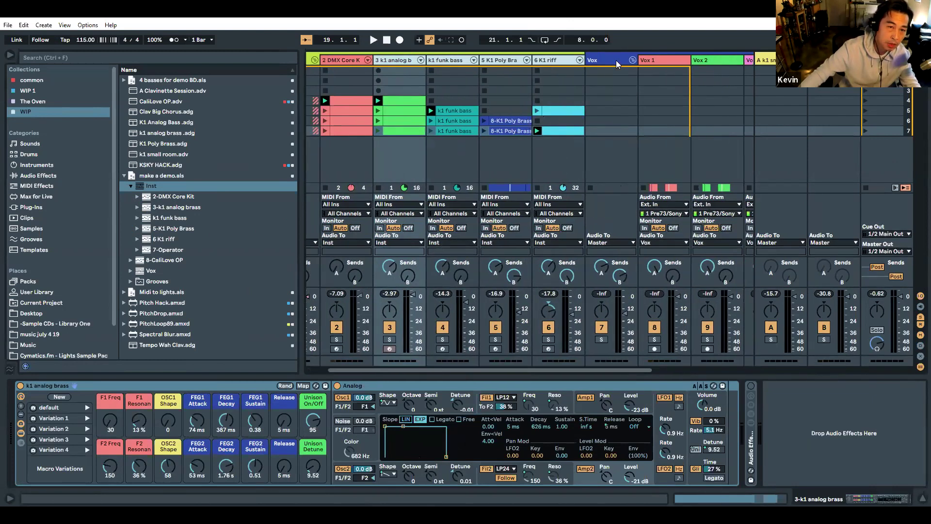
pyautogui.press('Tab')
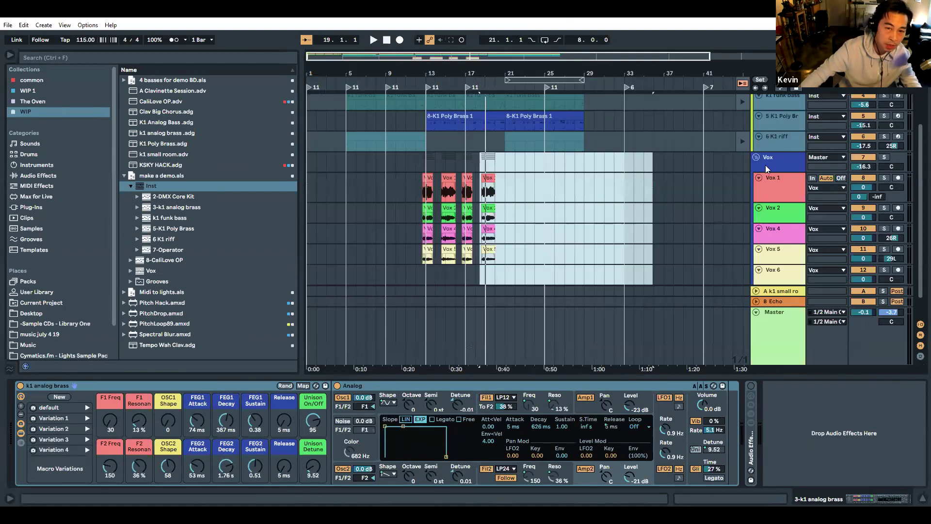
# Show the take lanes of the Vox 1 track and examine the recorded takes in the opening bars
pyautogui.click(776, 184)
pyautogui.rightClick(776, 184)
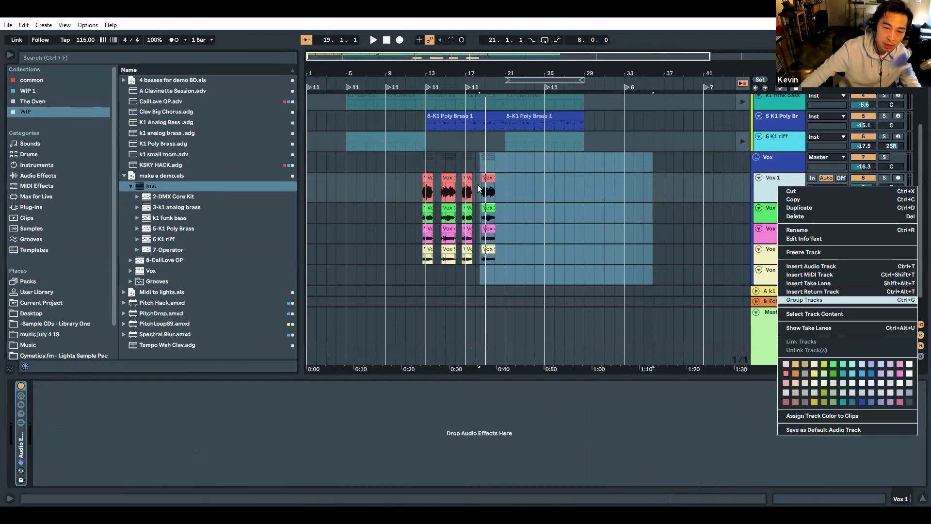
pyautogui.click(809, 328)
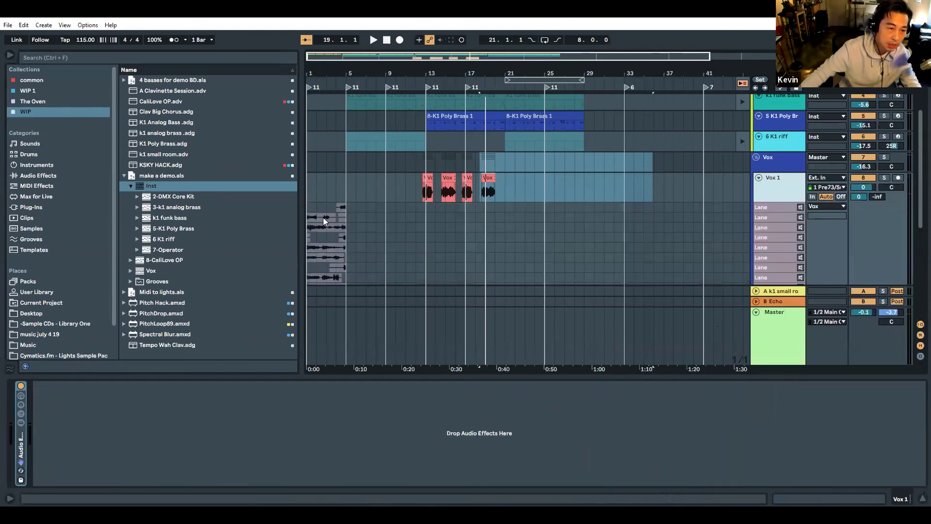
pyautogui.moveTo(310, 76); pyautogui.dragTo(353, 152)
# Select all content of the Vox 1 track and fold the track
pyautogui.rightClick(777, 189)
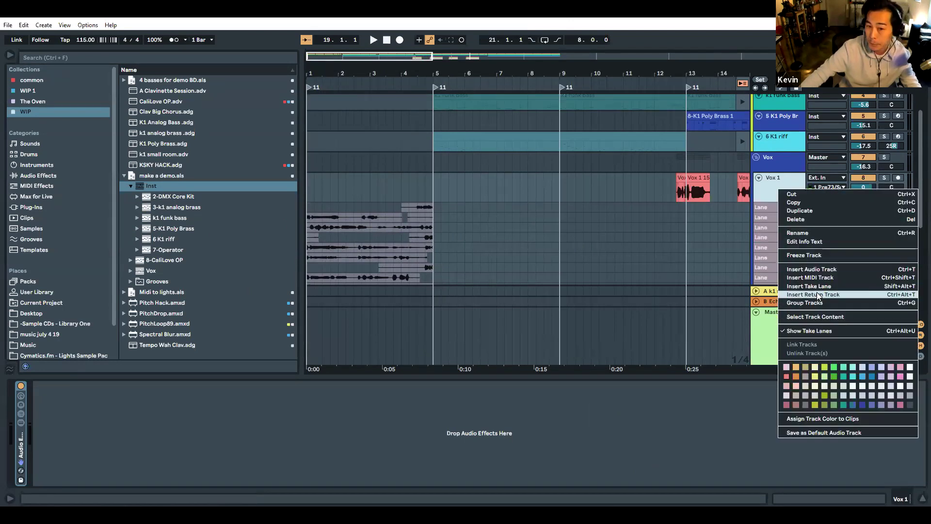
pyautogui.click(814, 317)
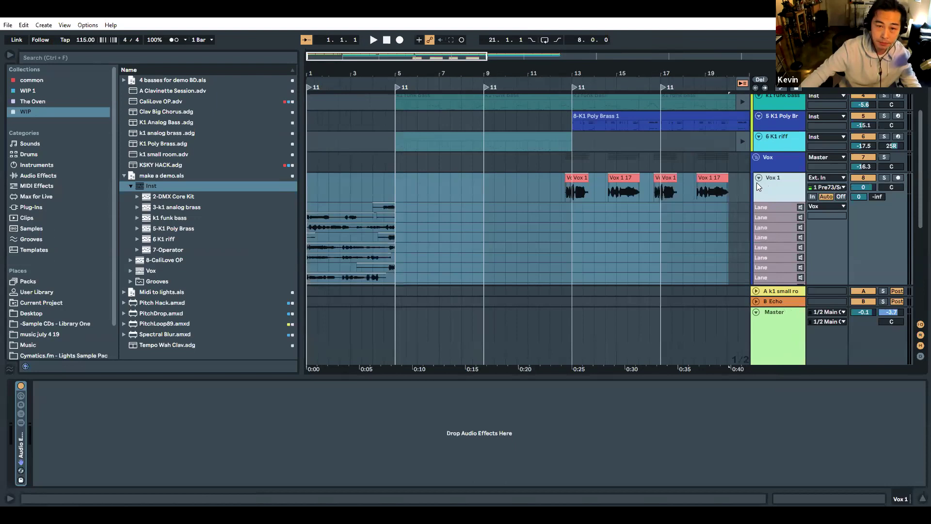
pyautogui.click(758, 178)
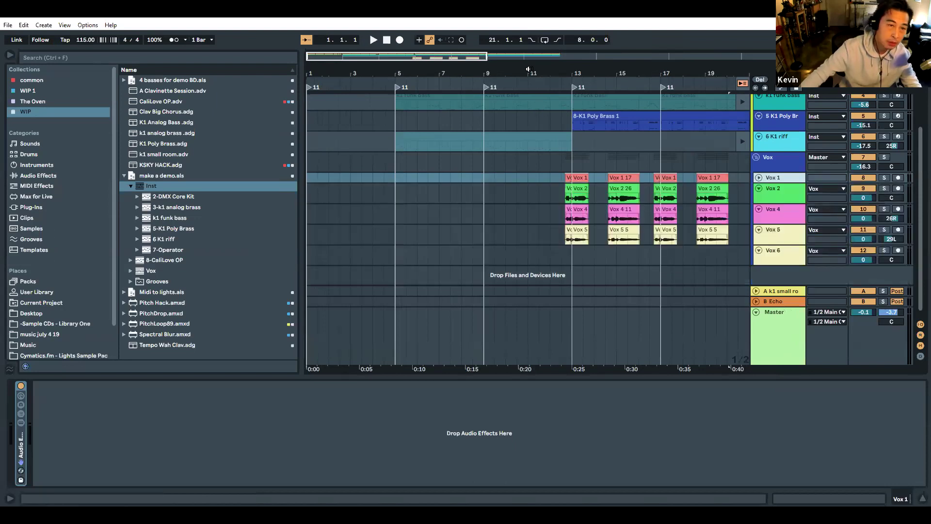
# Return playback to the arrangement and select the Vox 1 track
pyautogui.click(741, 83)
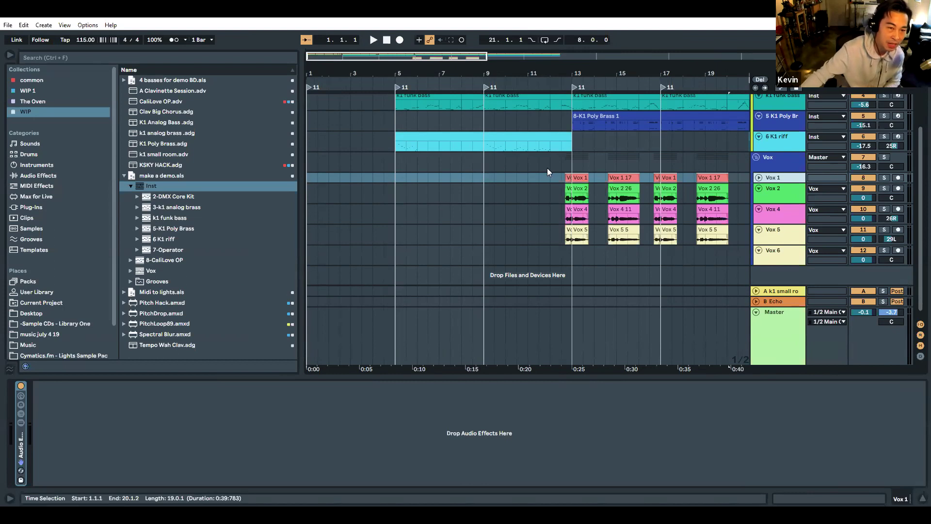
pyautogui.moveTo(575, 71); pyautogui.dragTo(575, 165)
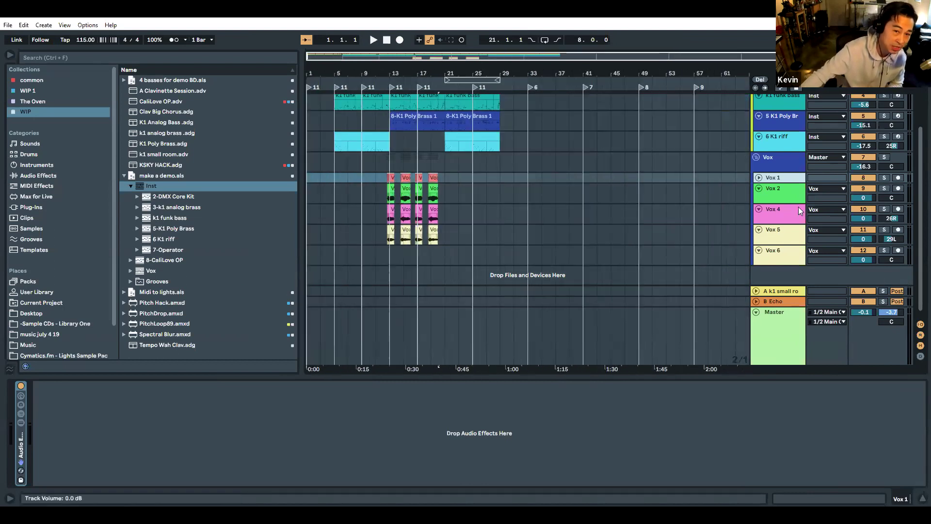
pyautogui.click(609, 199)
pyautogui.click(779, 178)
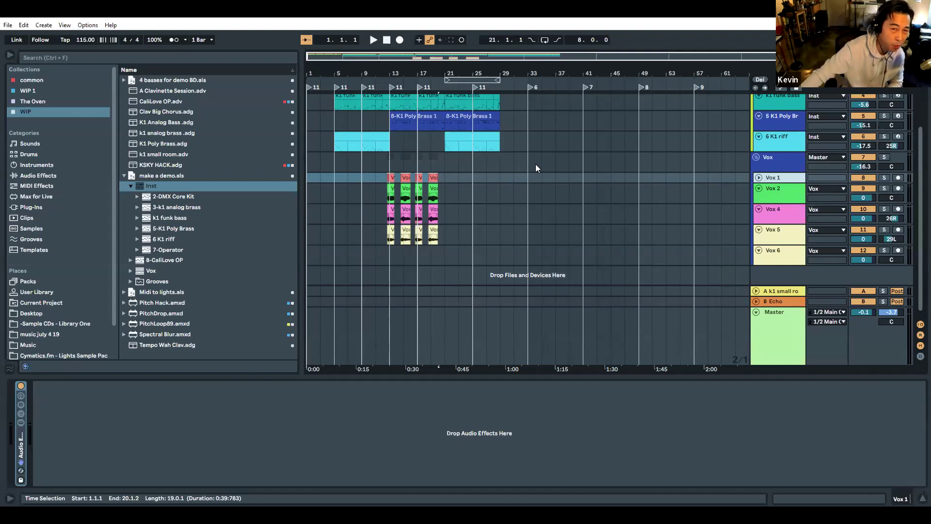
# Select bars 1 to 37 across the Inst group and Vox, and open the clips in an enlarged multi-clip MIDI editor
pyautogui.scroll(3, 536, 164)
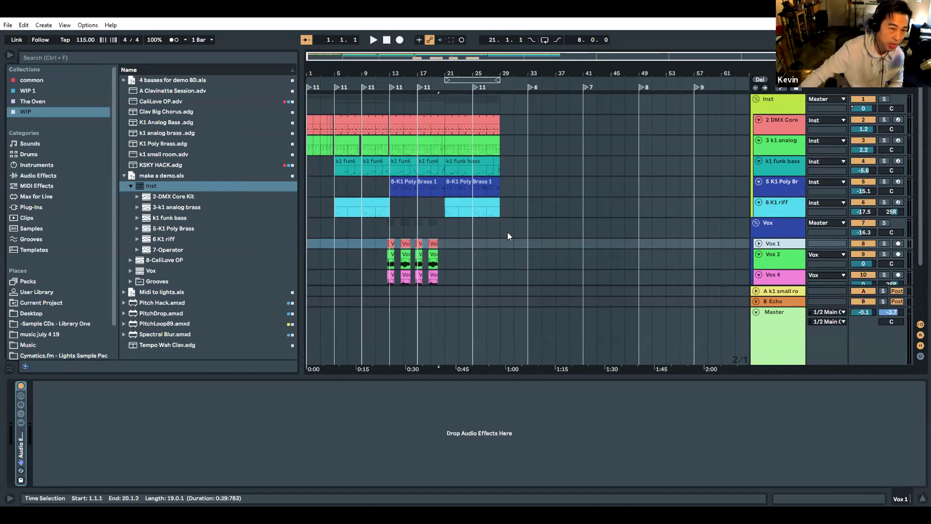
pyautogui.moveTo(549, 231); pyautogui.dragTo(231, 101)
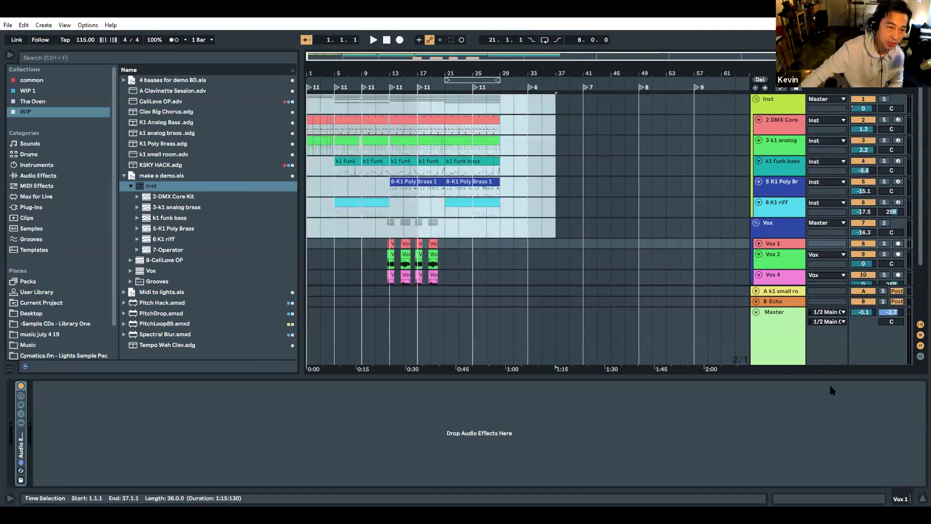
pyautogui.hotkey('shift', 'Tab')
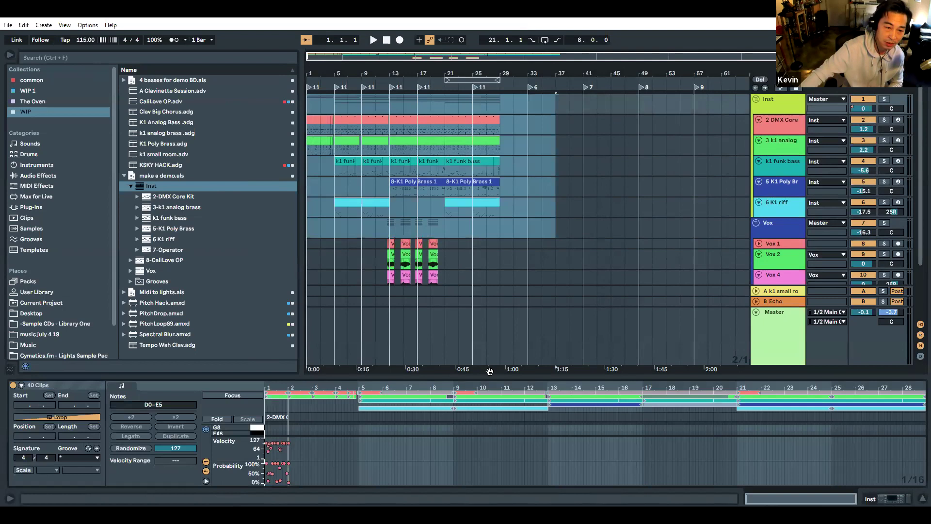
pyautogui.moveTo(500, 374); pyautogui.dragTo(558, 58)
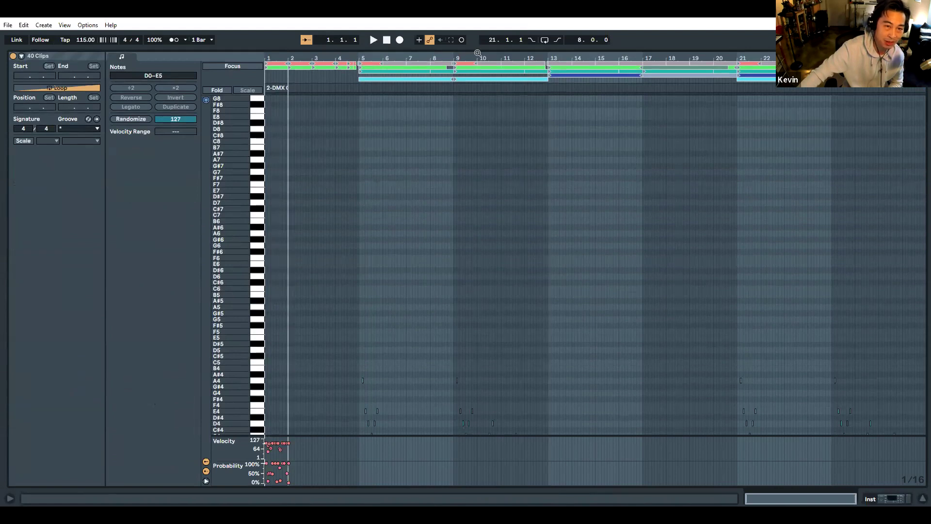
# Examine the colour-coded notes of all selected clips in the MIDI editor, around bars 10, 13 and 19
pyautogui.scroll(-6, 457, 387)
pyautogui.scroll(-12, 456, 376)
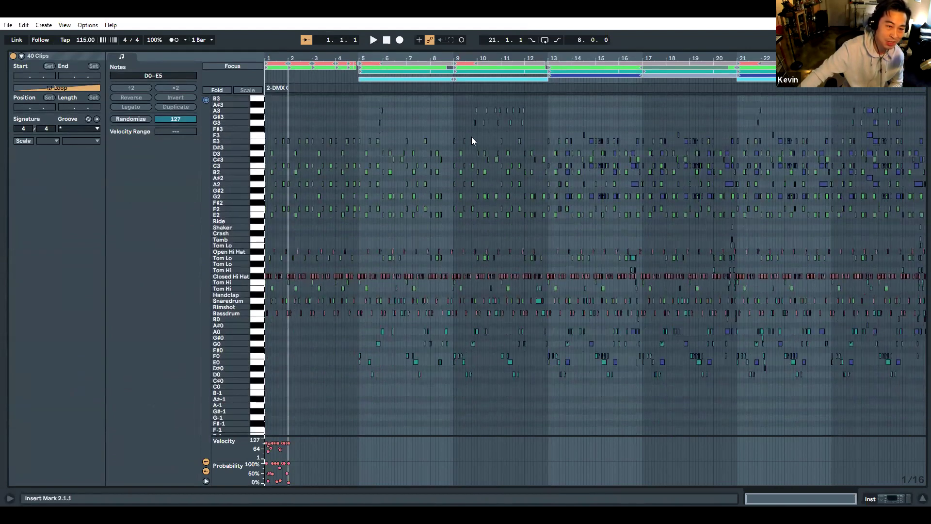
pyautogui.moveTo(501, 63); pyautogui.dragTo(721, 217)
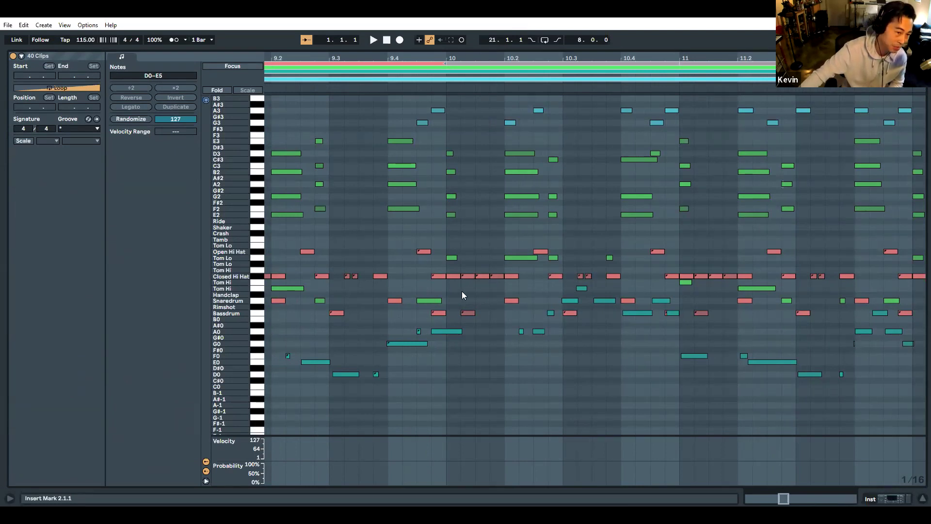
pyautogui.moveTo(418, 54); pyautogui.dragTo(444, 68)
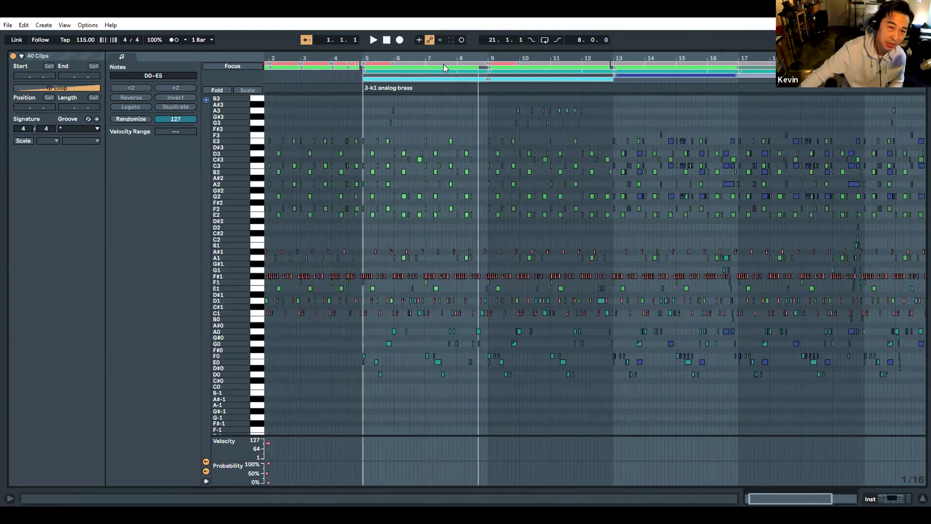
pyautogui.click(385, 371)
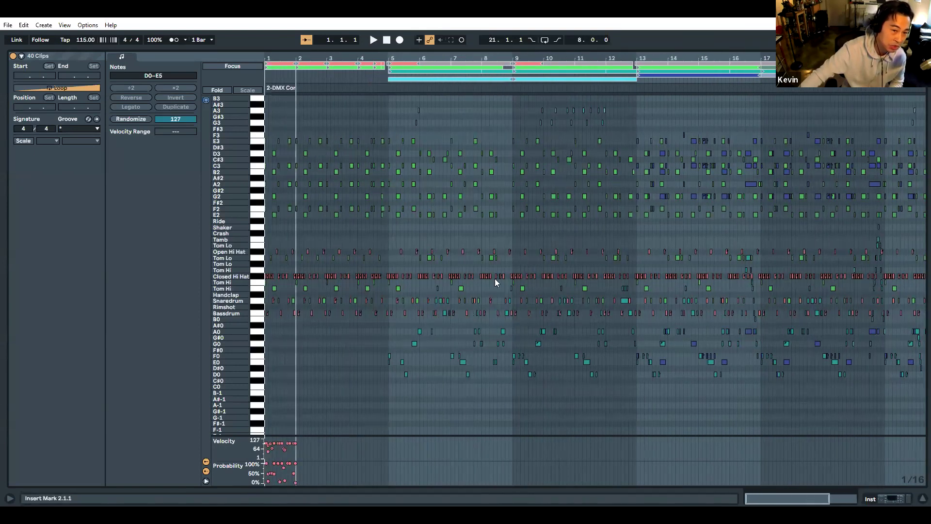
pyautogui.moveTo(640, 56); pyautogui.dragTo(689, 140)
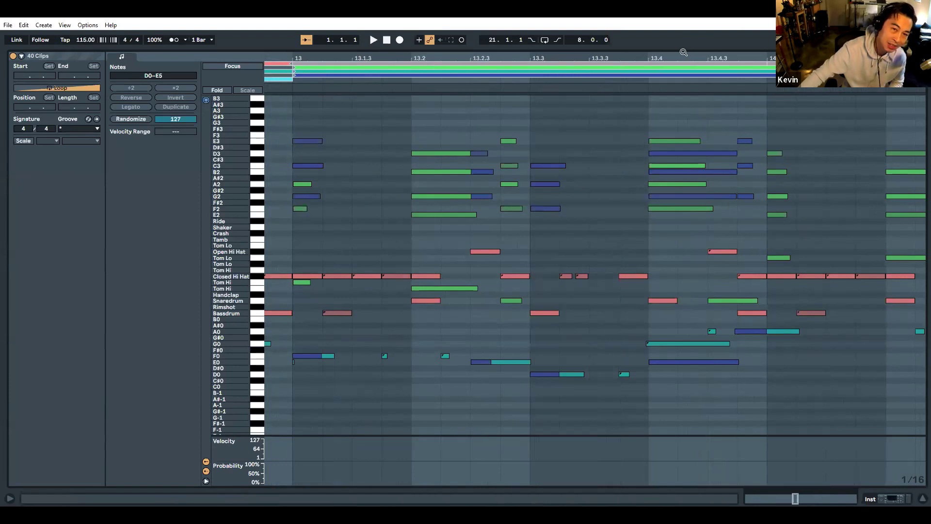
pyautogui.moveTo(682, 53); pyautogui.dragTo(717, 53)
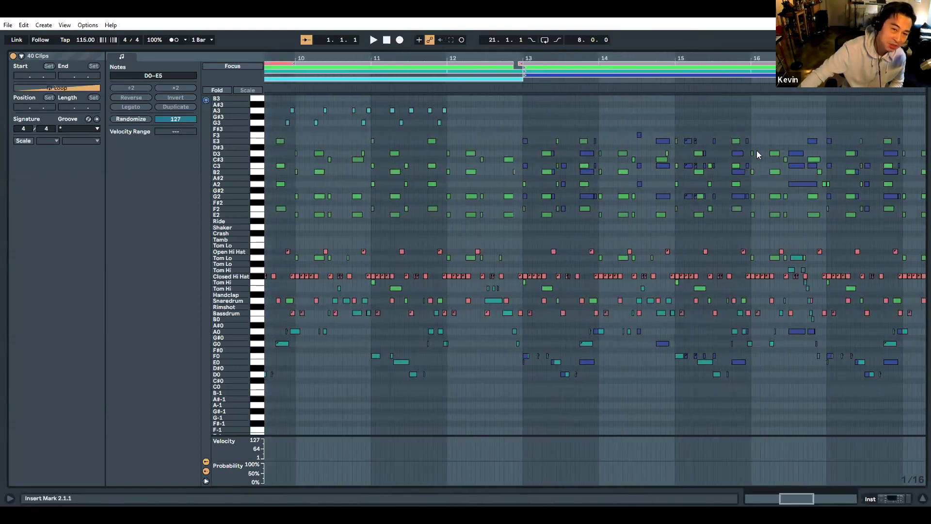
pyautogui.doubleClick(715, 59)
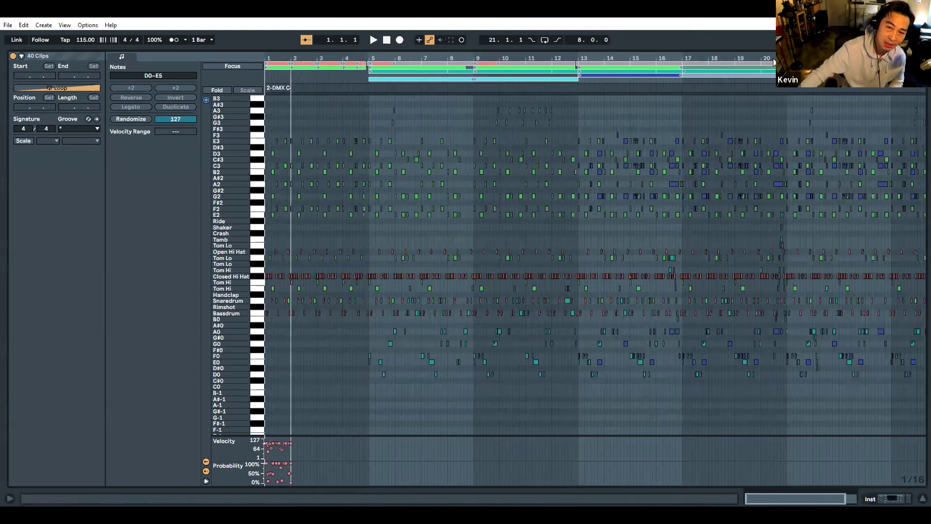
pyautogui.moveTo(771, 57); pyautogui.dragTo(324, 179)
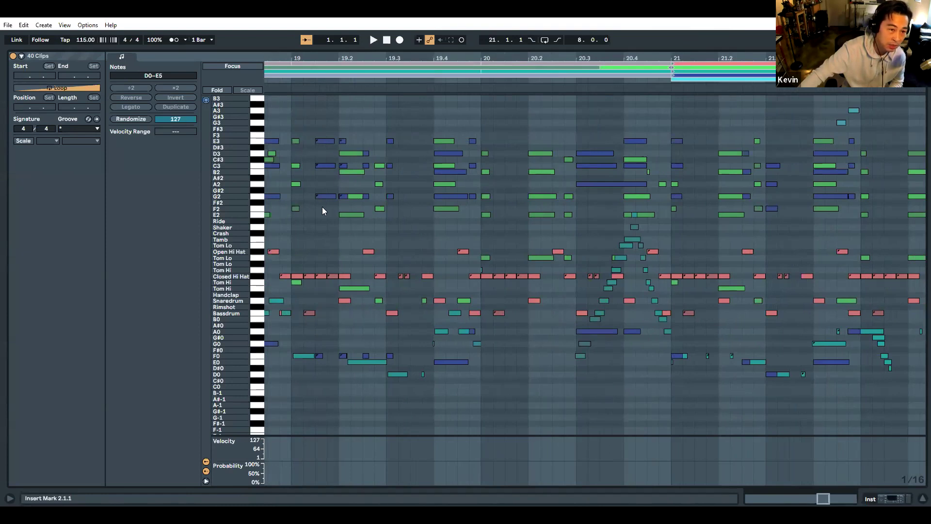
# Select individual notes from the analog brass, Poly Brass, funk bass and drum clips, then the E2–D3 notes at bar 19.2
pyautogui.click(347, 214)
pyautogui.click(359, 195)
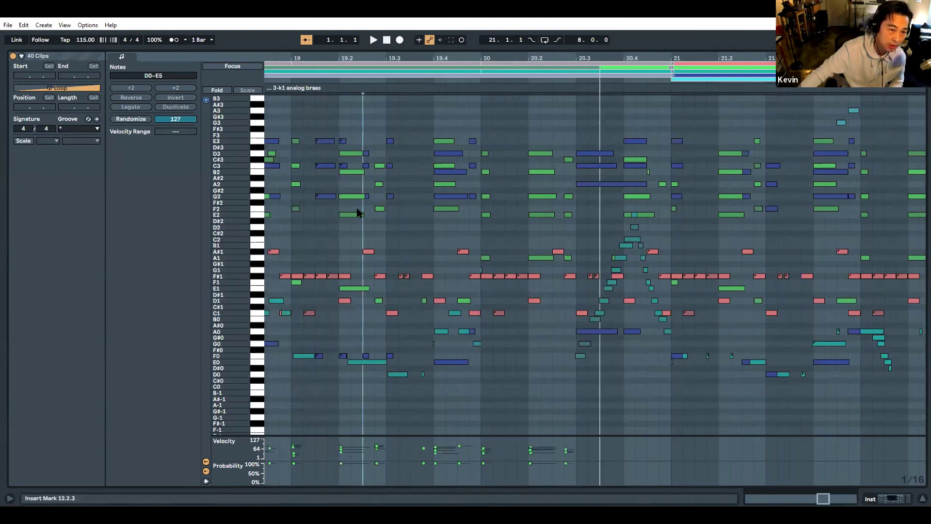
pyautogui.click(332, 196)
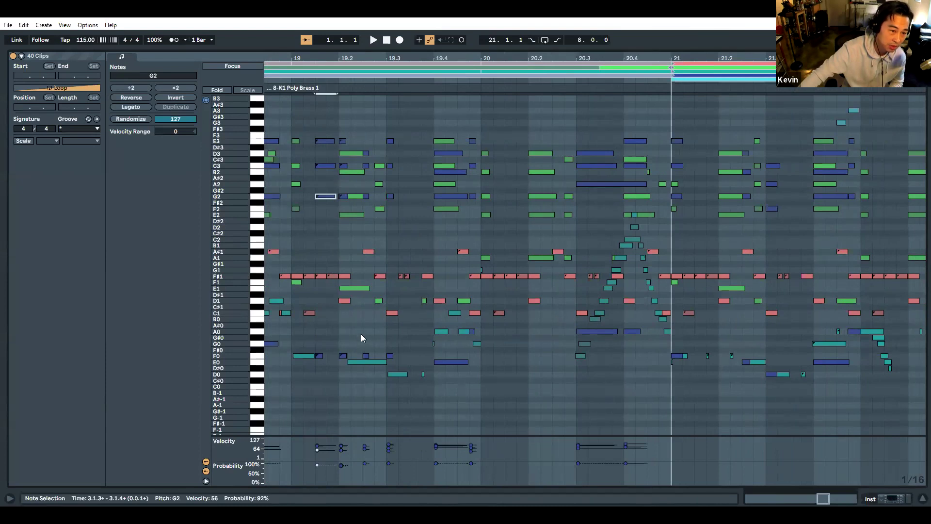
pyautogui.click(309, 357)
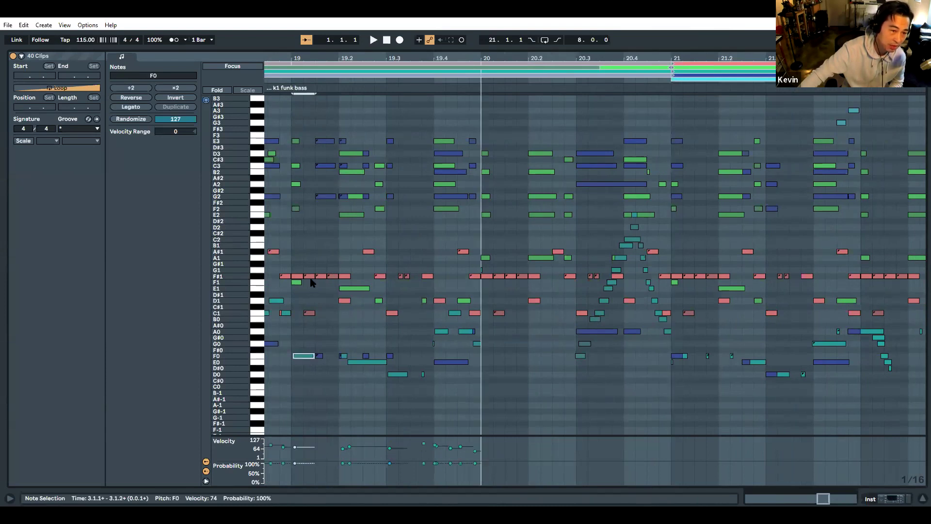
pyautogui.click(310, 277)
pyautogui.moveTo(345, 120); pyautogui.dragTo(354, 199)
pyautogui.moveTo(365, 123); pyautogui.dragTo(355, 221)
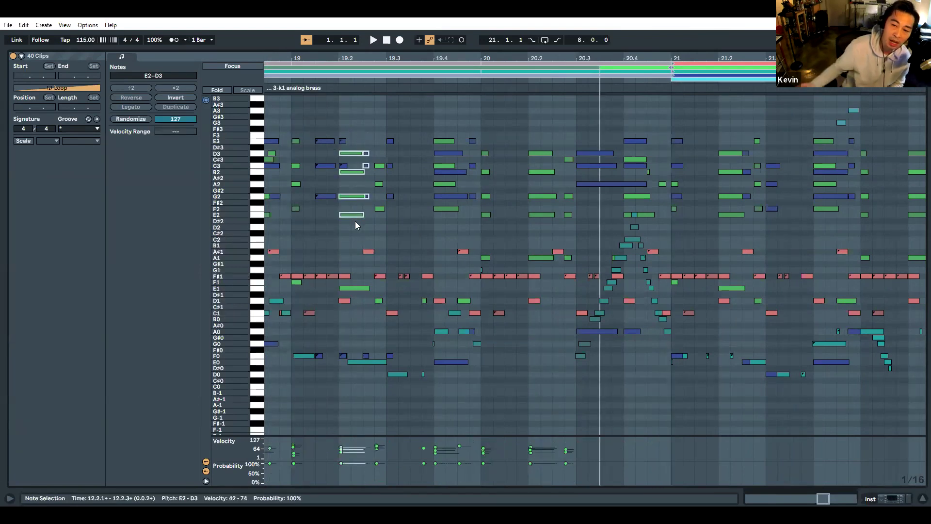
# Examine the multi-clip notes around bars 2 to 6 and reduce the MIDI editor's height to reveal the Arrangement
pyautogui.scroll(1, 355, 222)
pyautogui.moveTo(434, 53); pyautogui.dragTo(436, 21)
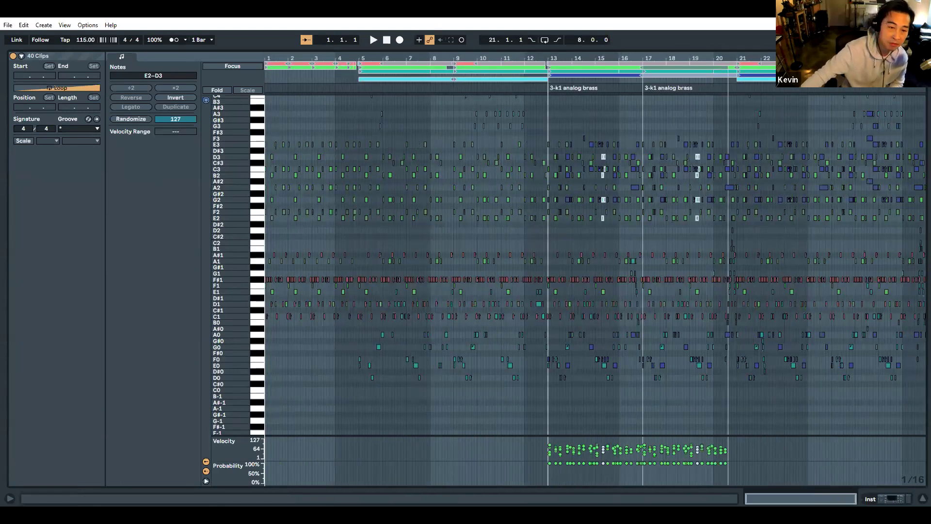
pyautogui.moveTo(308, 58); pyautogui.dragTo(606, 280)
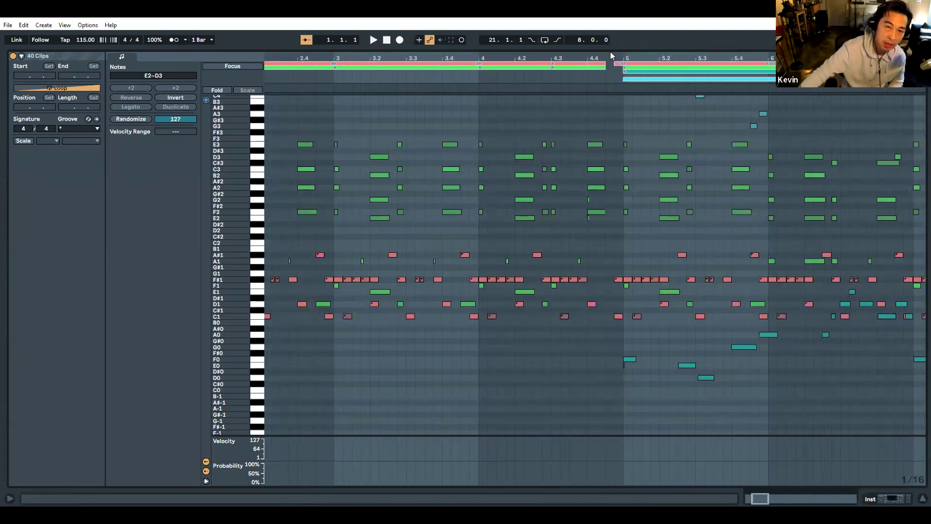
pyautogui.moveTo(610, 52); pyautogui.dragTo(380, 48)
pyautogui.moveTo(382, 114); pyautogui.dragTo(463, 351)
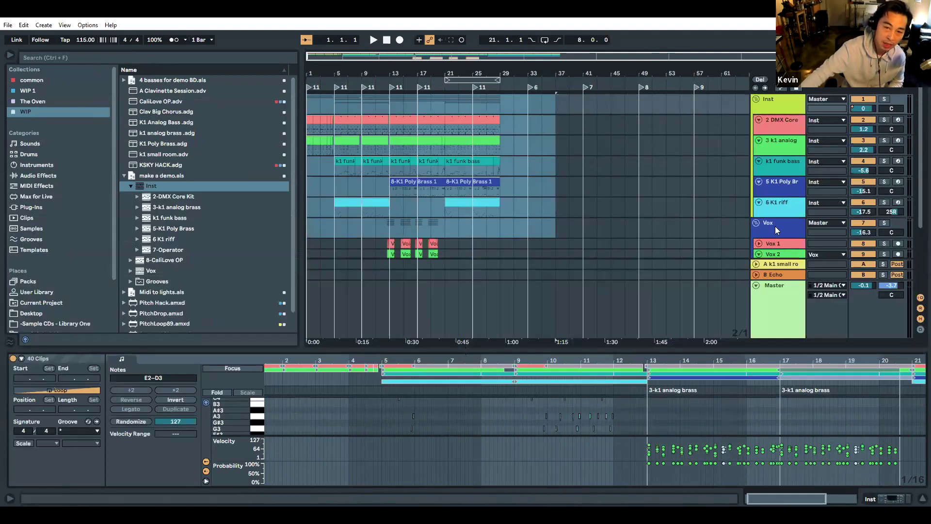
# Move the eight-bar arrangement loop to start at 19.1.1 and select its time range
pyautogui.click(458, 228)
pyautogui.moveTo(400, 70); pyautogui.dragTo(524, 51)
pyautogui.moveTo(469, 76); pyautogui.dragTo(456, 77)
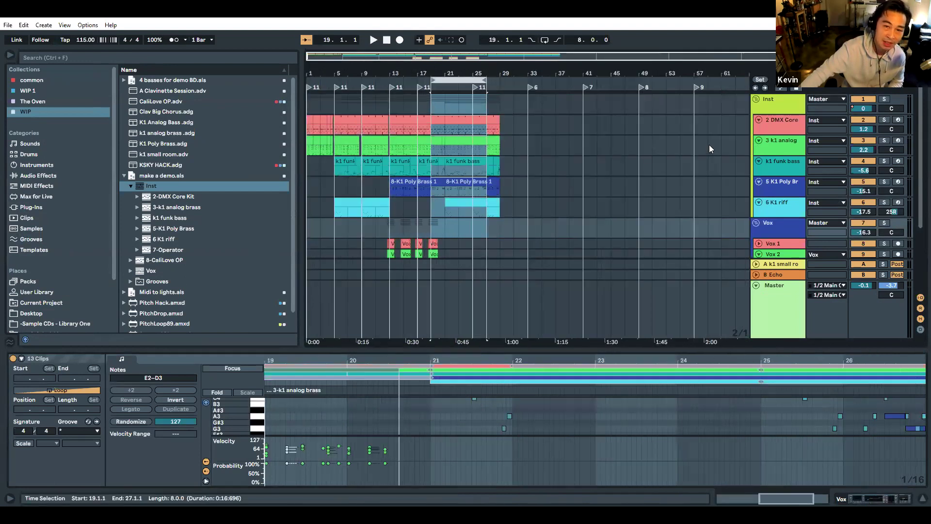
# View the device chains of the Inst group, k1 analog brass, k1 funk bass and Vox group
pyautogui.click(792, 105)
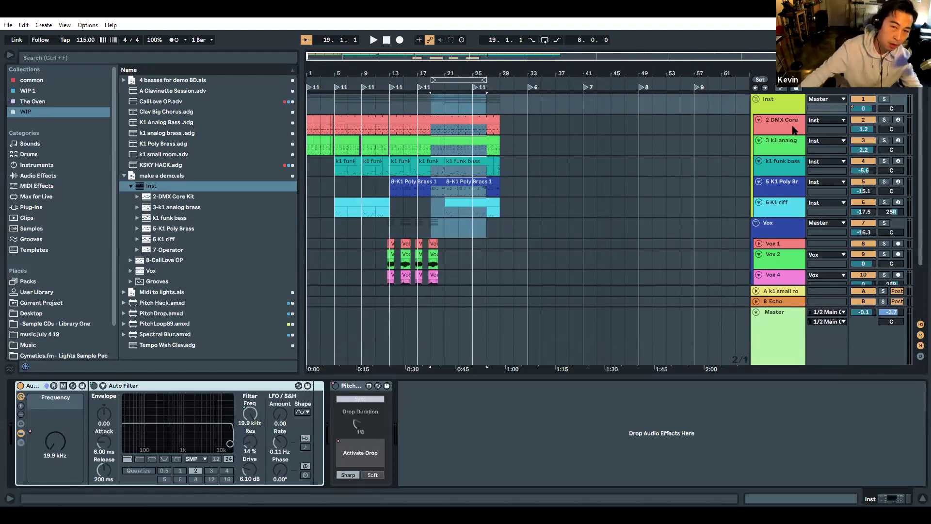
pyautogui.click(782, 142)
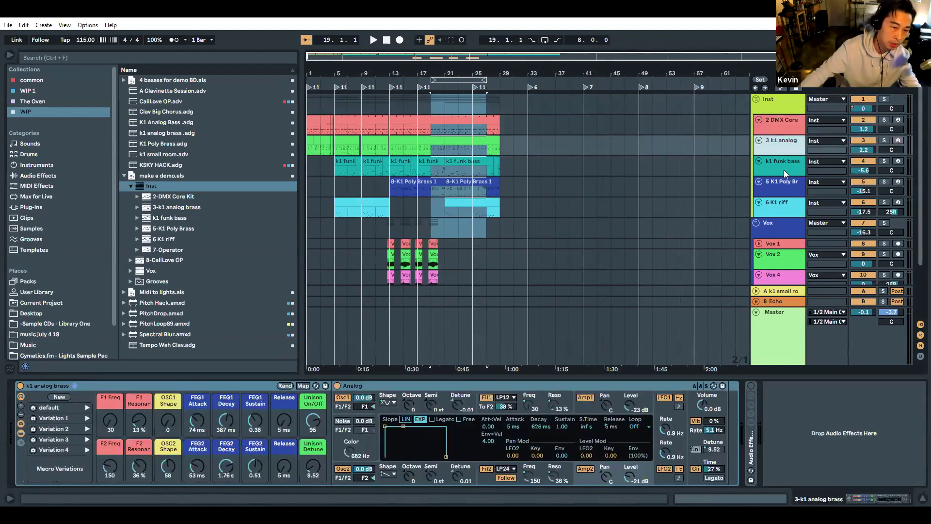
pyautogui.click(783, 170)
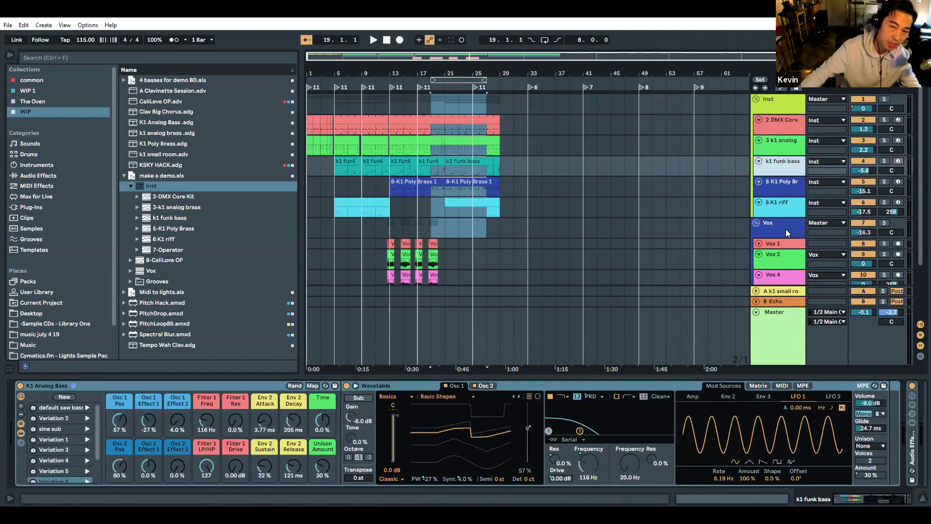
pyautogui.click(786, 229)
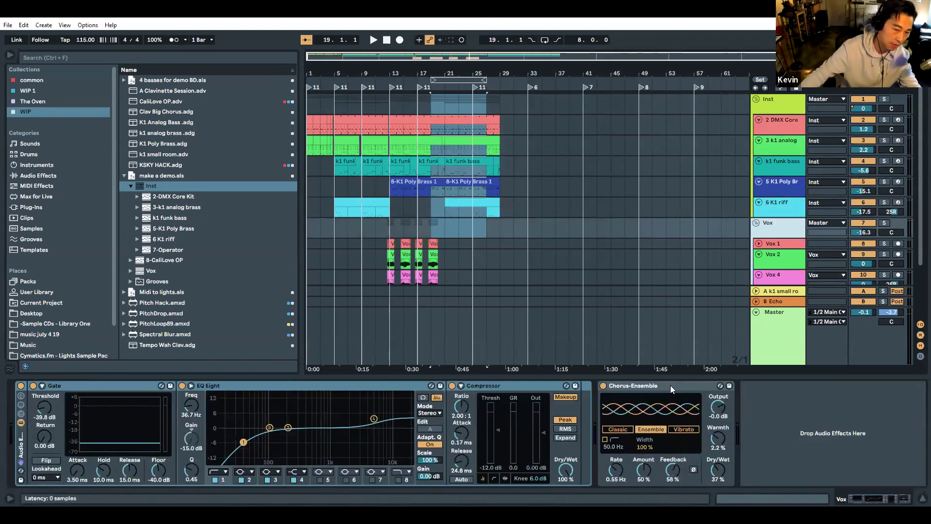
# Enable the reverb on the k1 small room return and view the devices on the Echo return and the Master
pyautogui.click(784, 291)
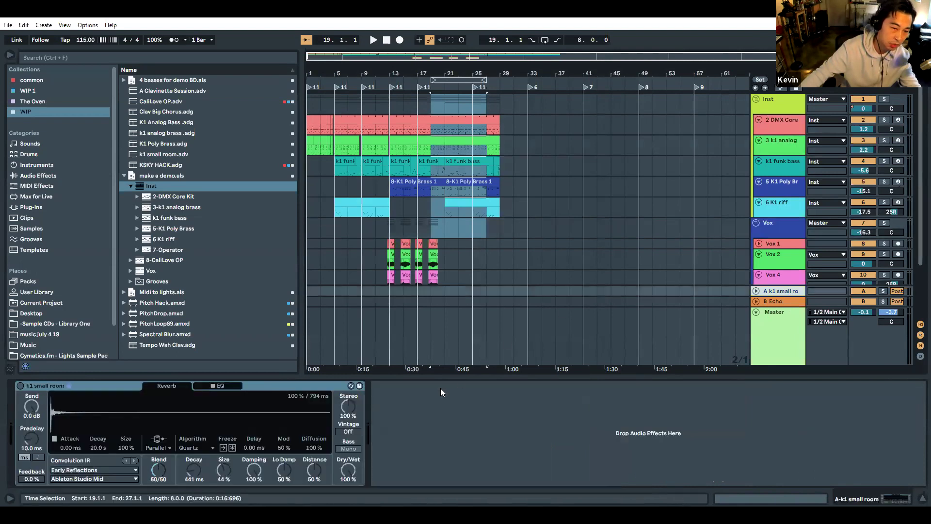
pyautogui.click(20, 385)
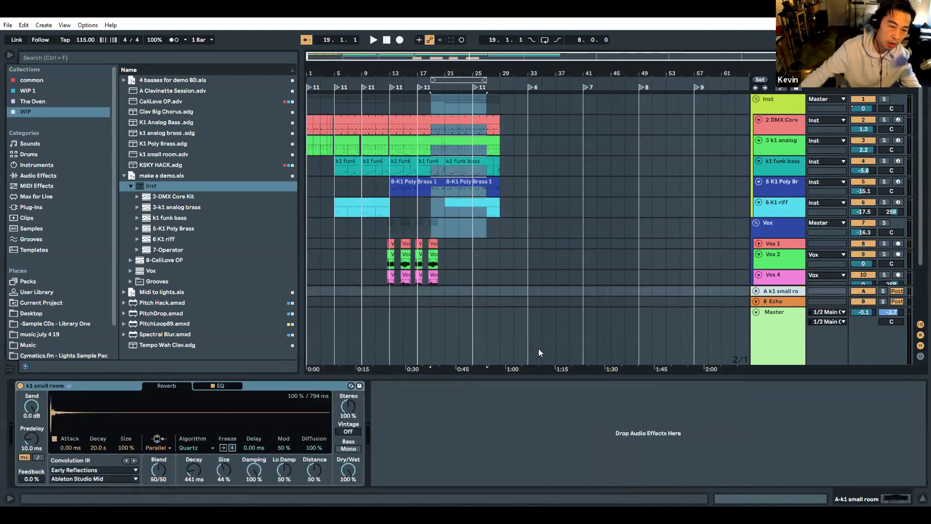
pyautogui.click(785, 303)
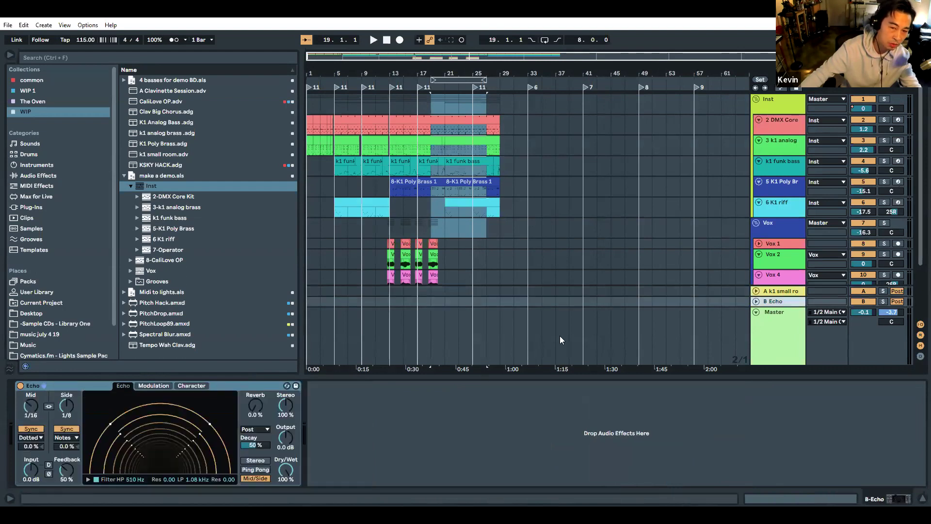
pyautogui.click(777, 331)
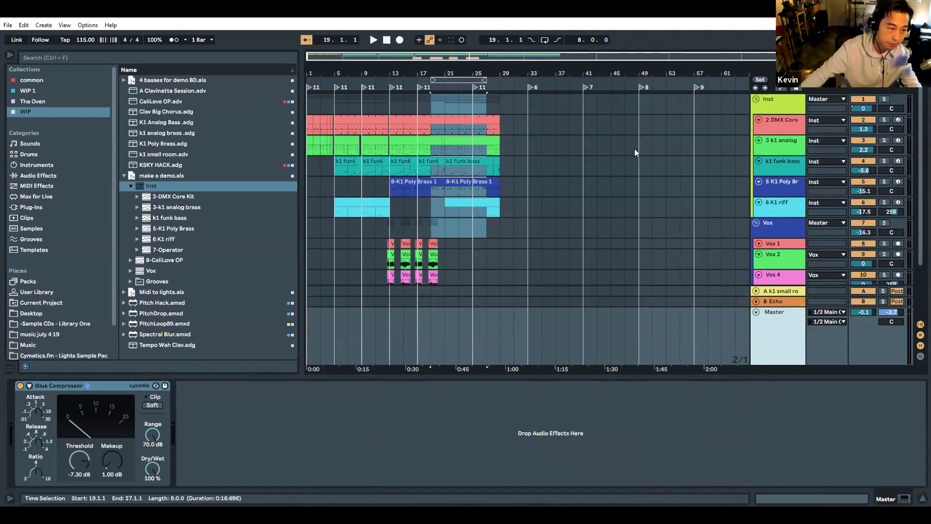
# Import the 8-CaliLove OP track from the make a demo set into the Inst group below K1 riff, and select its reverb's Dry/Wet control
pyautogui.click(760, 224)
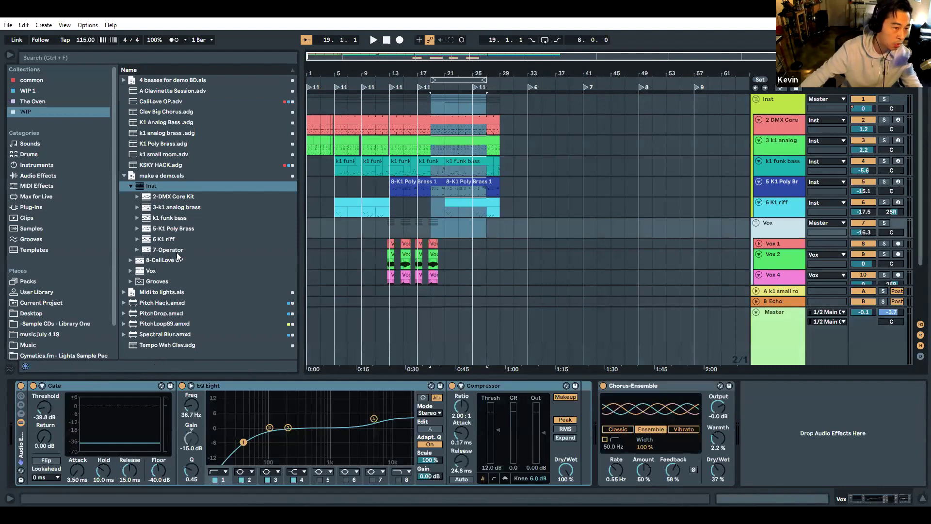
pyautogui.doubleClick(164, 262)
pyautogui.moveTo(795, 226); pyautogui.dragTo(788, 217)
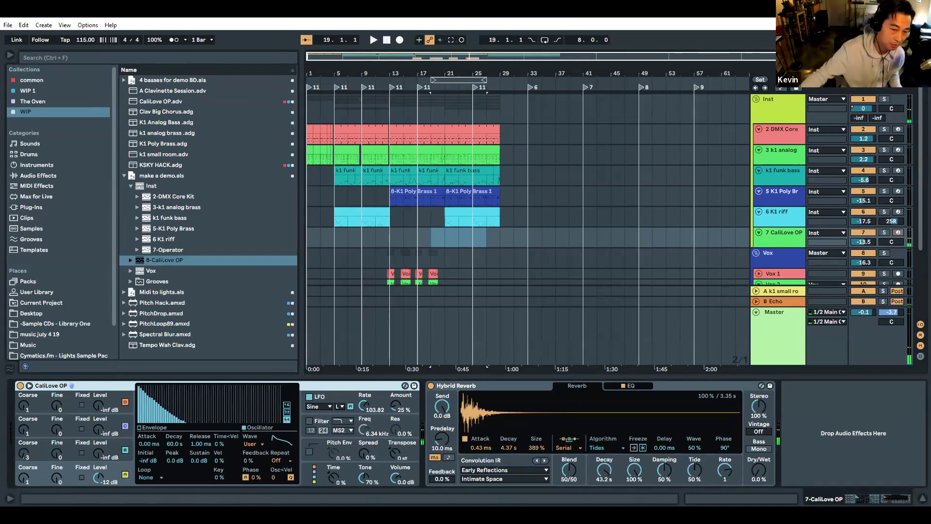
pyautogui.click(760, 471)
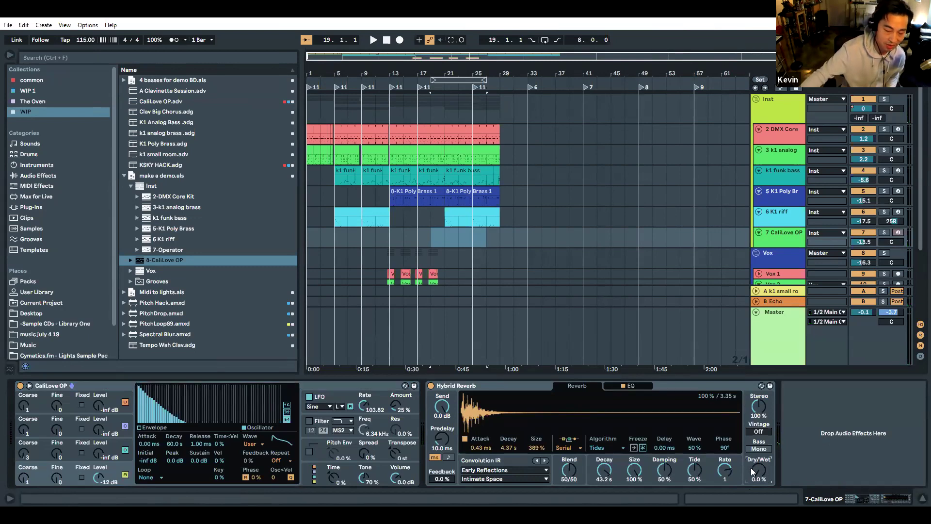
# Play the arrangement from the start and record a MIDI part on the CaliLove OP track, ending recording at about bar 34
pyautogui.moveTo(391, 71); pyautogui.dragTo(391, 96)
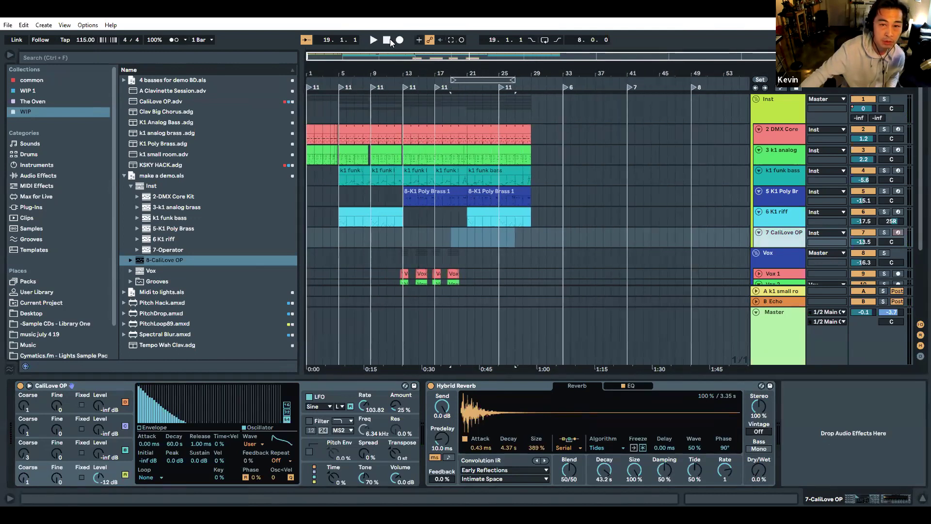
pyautogui.click(388, 41)
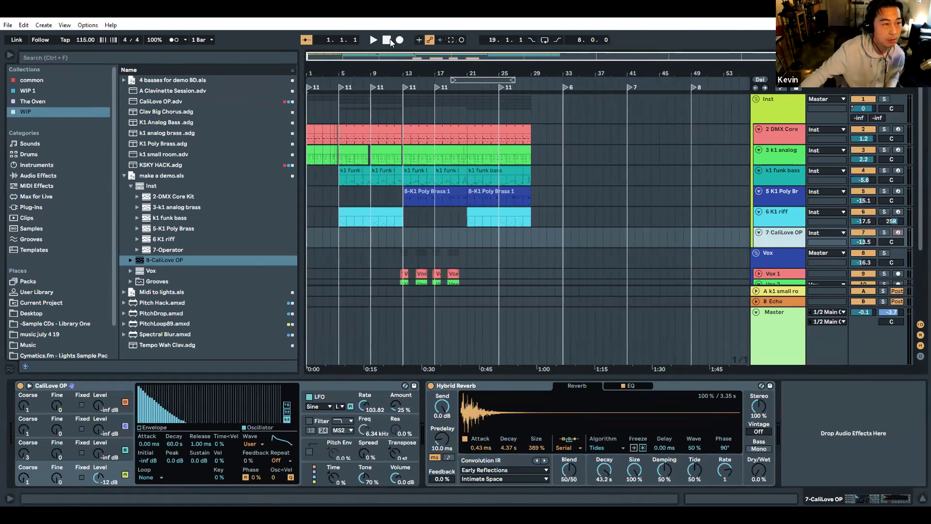
pyautogui.click(777, 111)
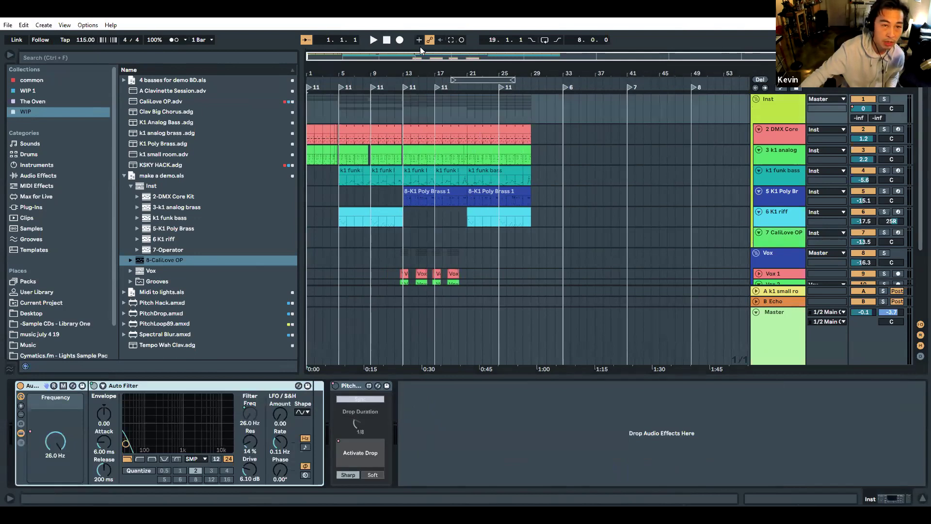
pyautogui.moveTo(375, 80); pyautogui.dragTo(375, 114)
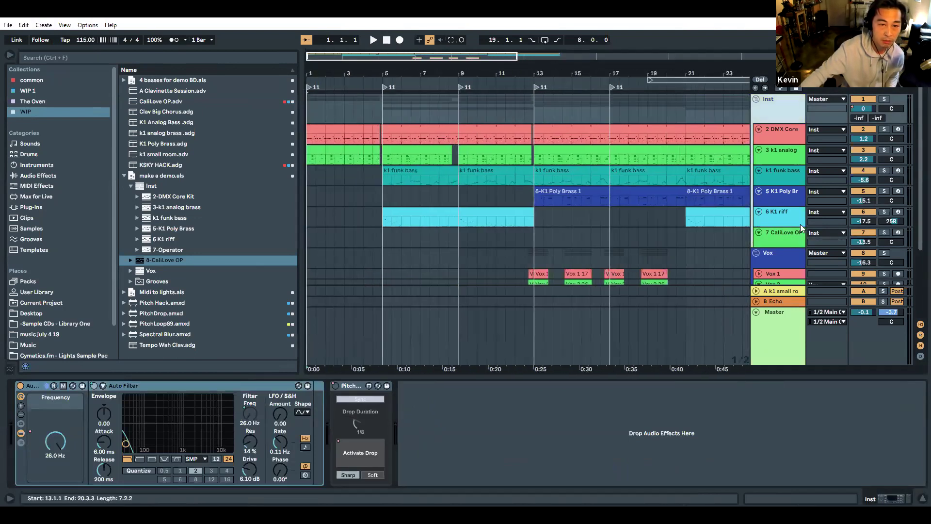
pyautogui.click(788, 236)
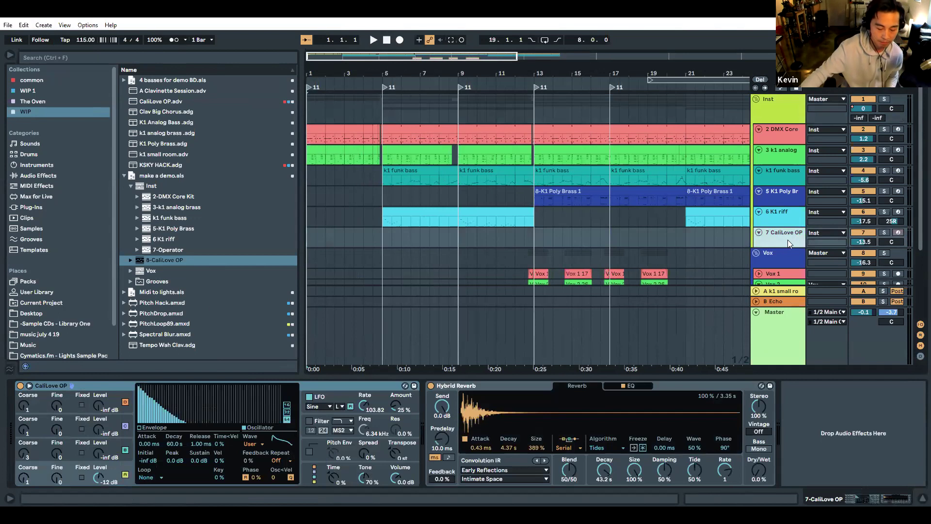
pyautogui.press('space')
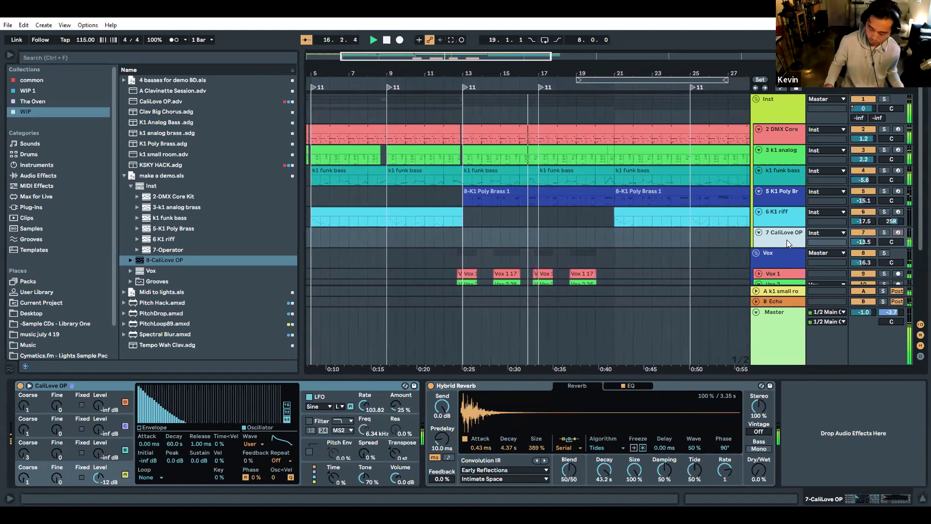
pyautogui.press('F9')
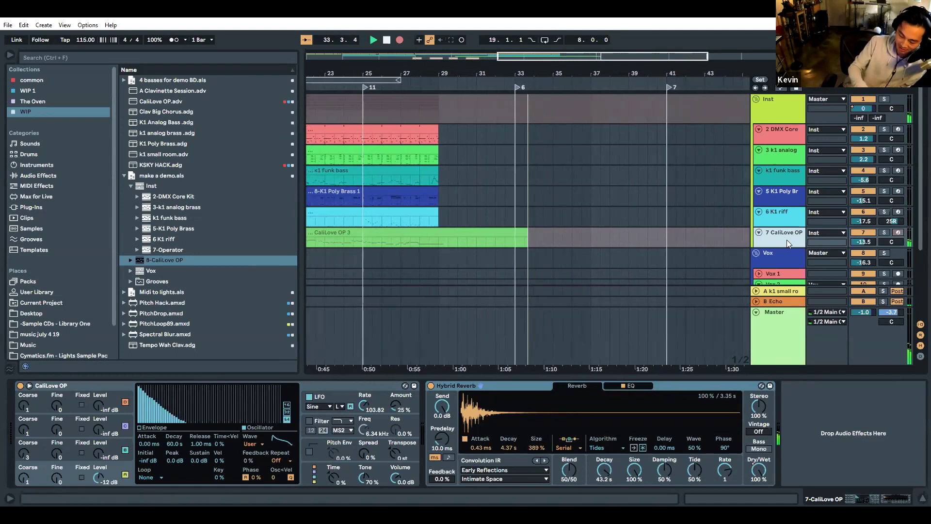
pyautogui.press('F9')
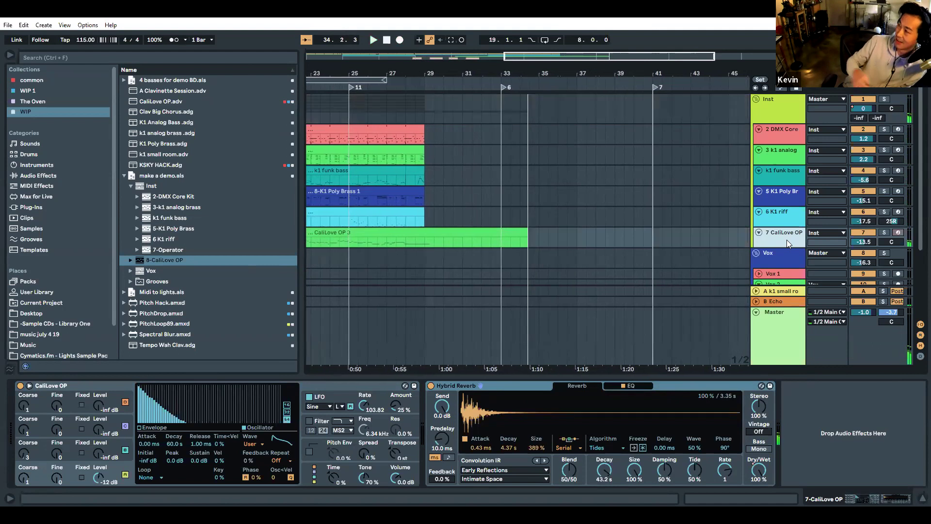
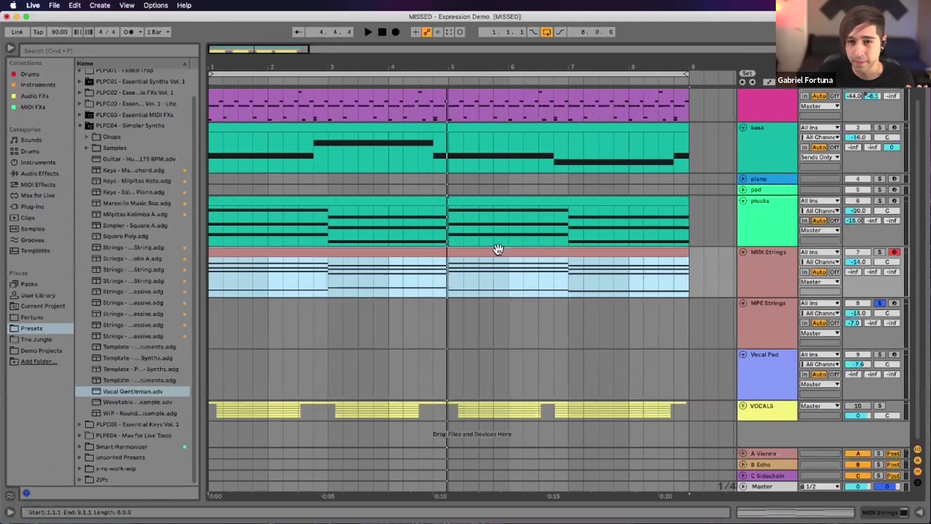
# Open the MIDI Strings clip in an enlarged MIDI editor and select the first chord's F2, A♭2 and C3 notes
pyautogui.doubleClick(488, 249)
pyautogui.moveTo(535, 385); pyautogui.dragTo(556, 160)
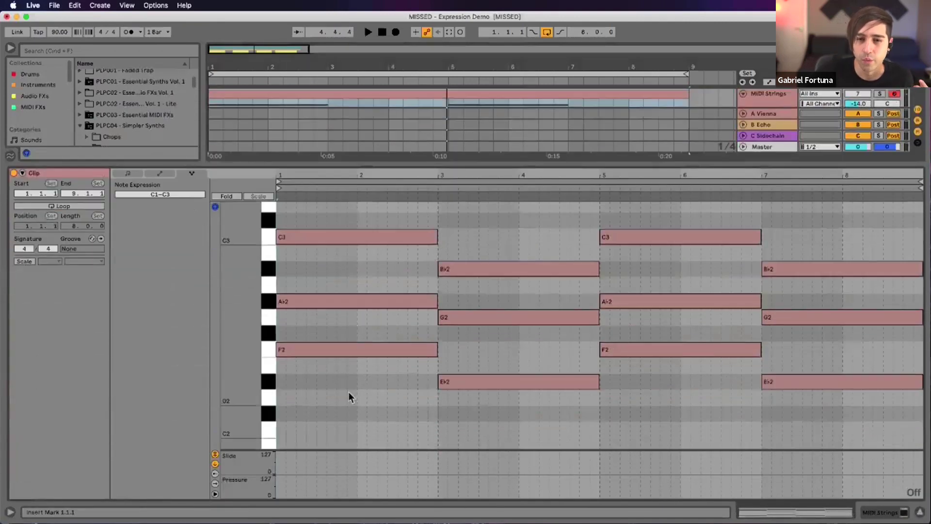
pyautogui.moveTo(339, 394); pyautogui.dragTo(386, 205)
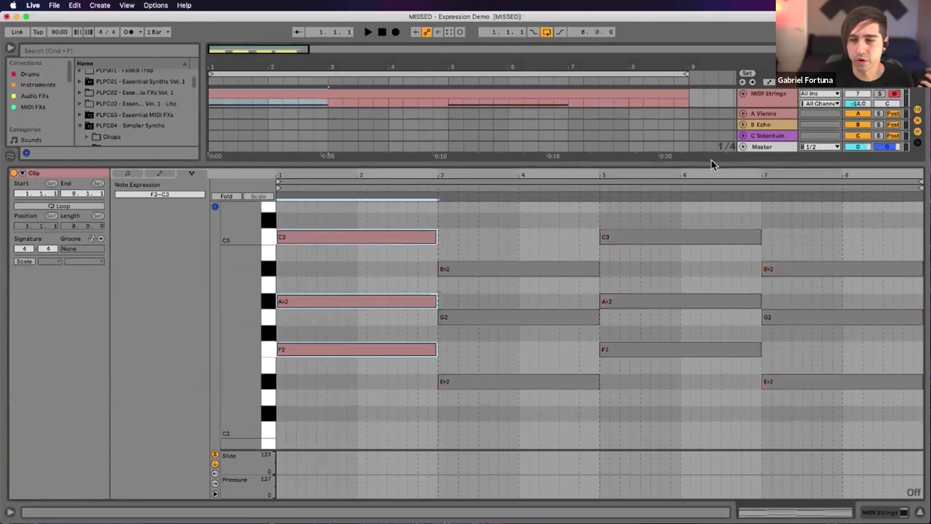
# Solo the MIDI Strings track and audition the clip's first two chords
pyautogui.click(879, 93)
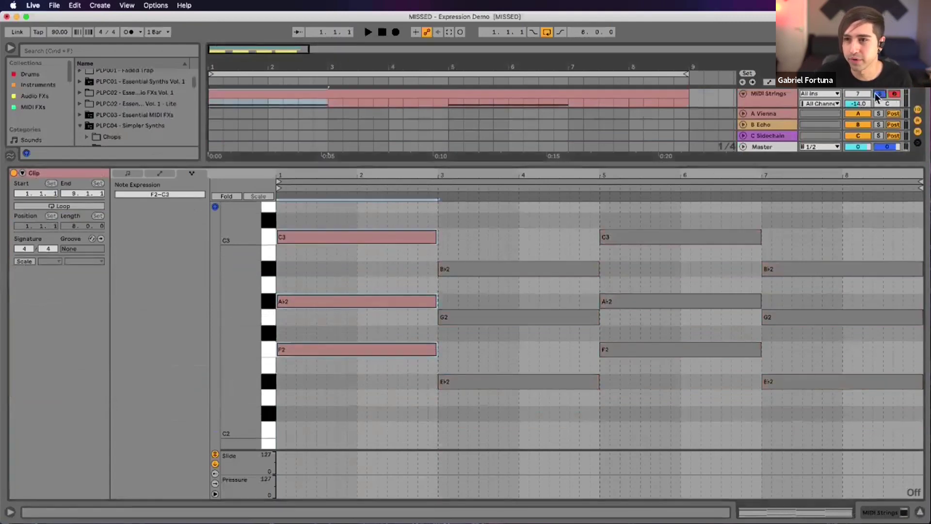
pyautogui.press('space')
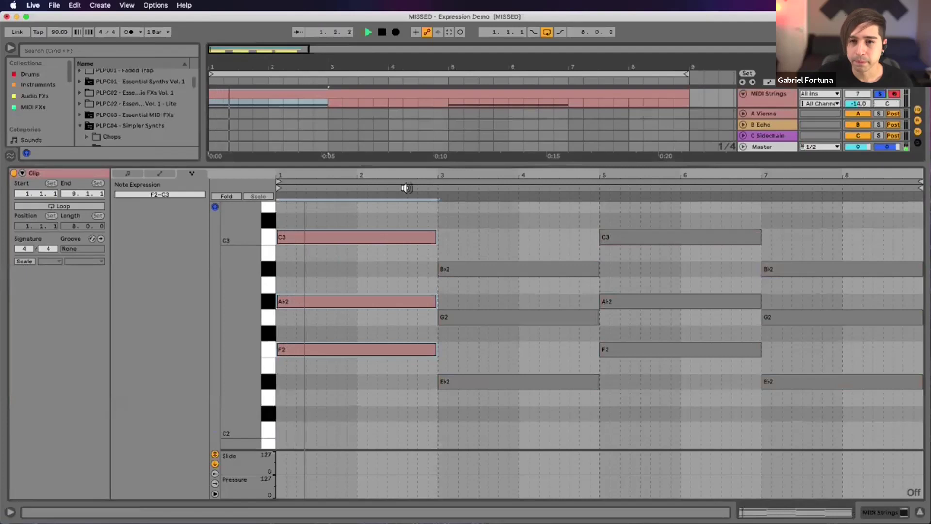
pyautogui.press('space')
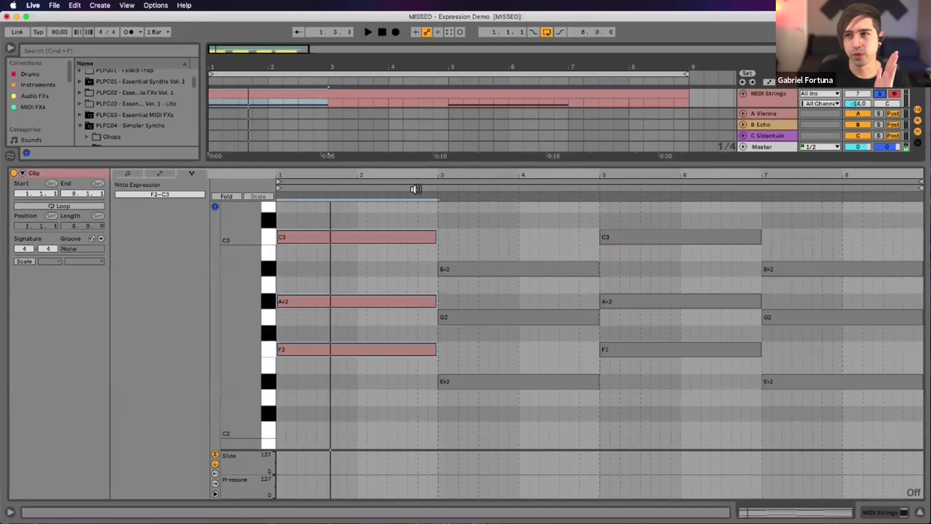
pyautogui.click(405, 189)
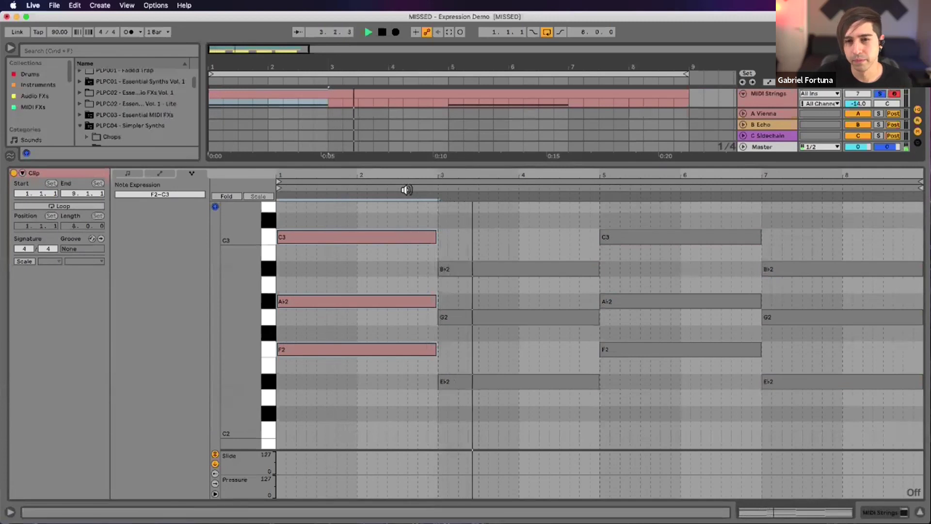
pyautogui.press('space')
# Set the insert marker at 3.1.1 in the MIDI Strings clip, show its notes with velocities and audition the chords
pyautogui.moveTo(466, 261); pyautogui.dragTo(479, 403)
pyautogui.click(485, 405)
pyautogui.press('super+a')
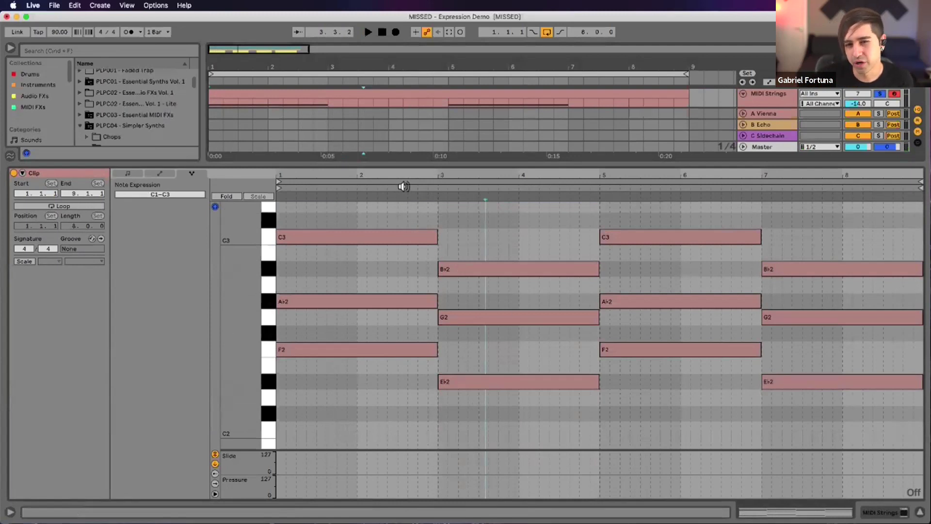
pyautogui.hotkey('alt', 'Left')
pyautogui.press('Escape')
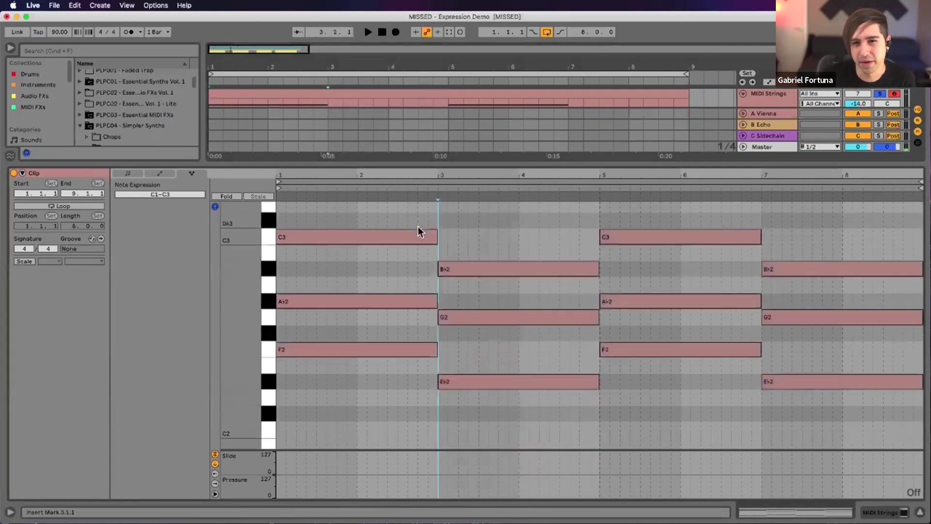
pyautogui.click(141, 173)
pyautogui.click(389, 187)
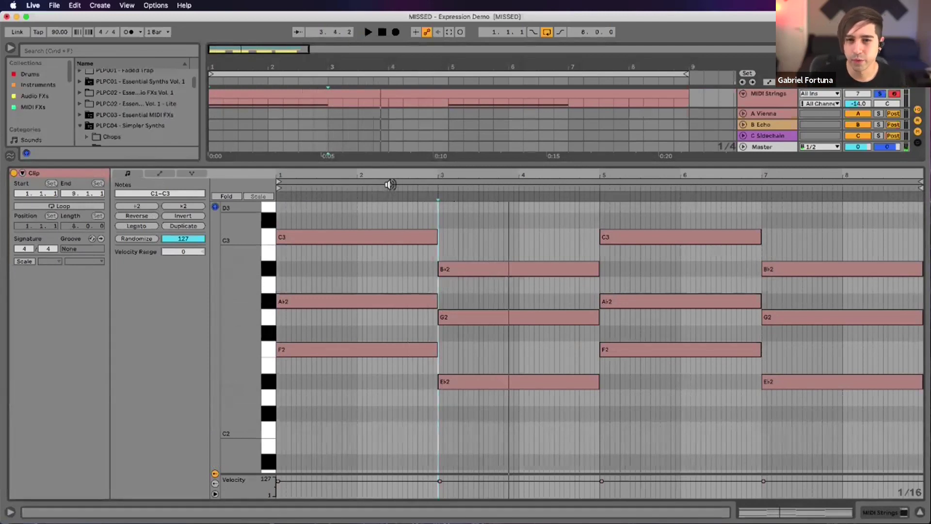
# Collapse the MIDI editor to reveal the Arrangement and view the device chain of the plucks track
pyautogui.moveTo(406, 163); pyautogui.dragTo(436, 490)
pyautogui.click(473, 253)
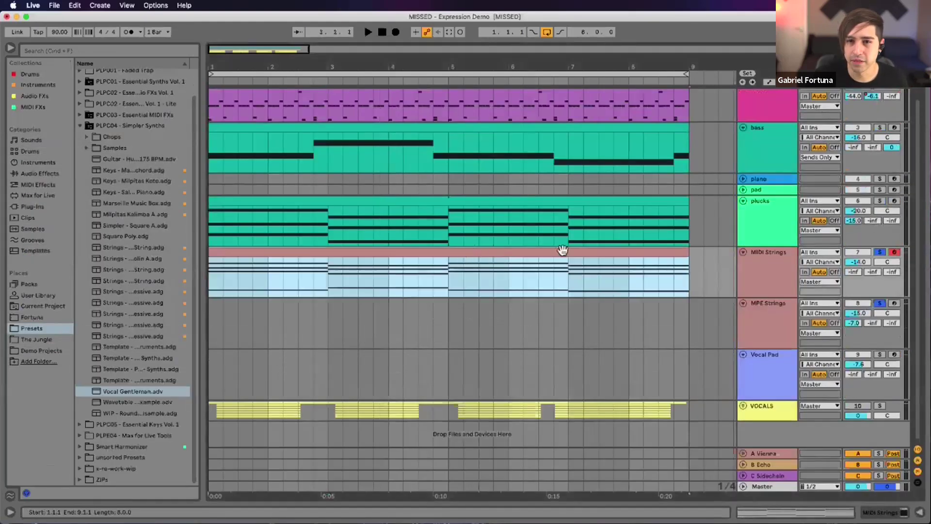
pyautogui.doubleClick(770, 269)
pyautogui.doubleClick(467, 245)
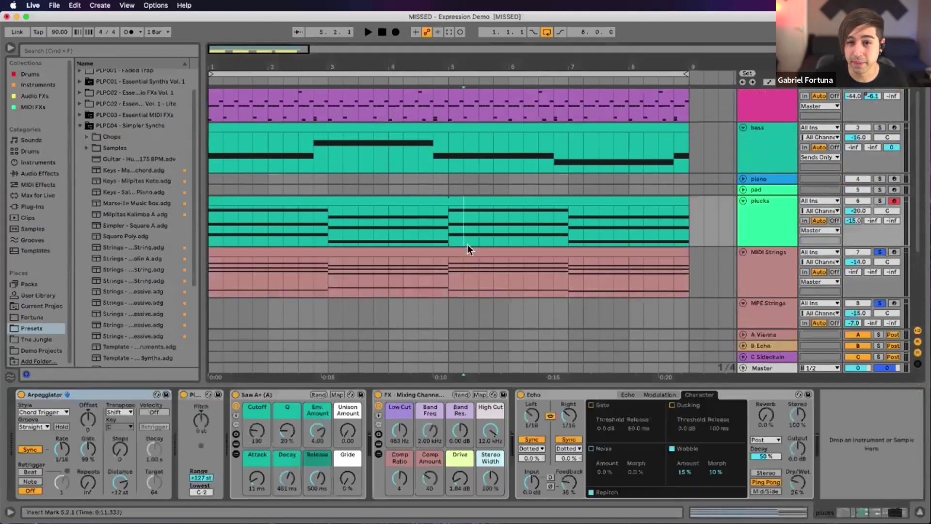
pyautogui.moveTo(505, 384); pyautogui.dragTo(503, 485)
# Copy the MIDI Strings clip to the MPE Strings track, unsolo MIDI Strings and show the MPE Strings devices
pyautogui.moveTo(422, 246); pyautogui.dragTo(408, 332)
pyautogui.click(879, 252)
pyautogui.doubleClick(790, 324)
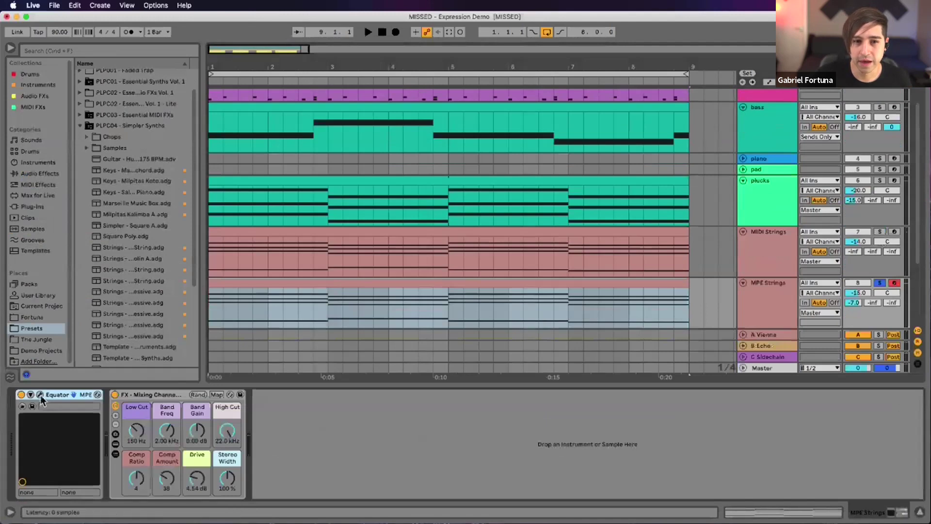
# Open the MPE Strings clip's Note Expression view in an enlarged editor and audition its opening chord
pyautogui.doubleClick(401, 285)
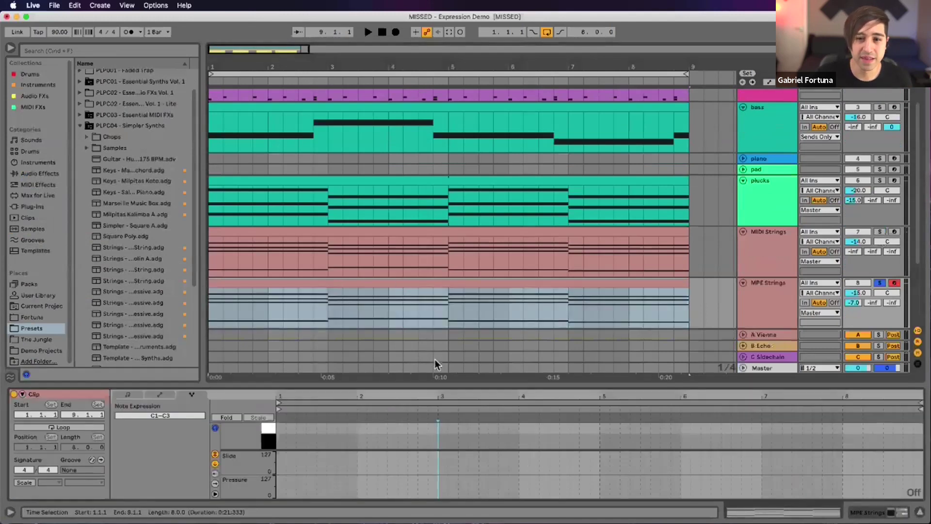
pyautogui.moveTo(448, 384); pyautogui.dragTo(426, 211)
pyautogui.press('space')
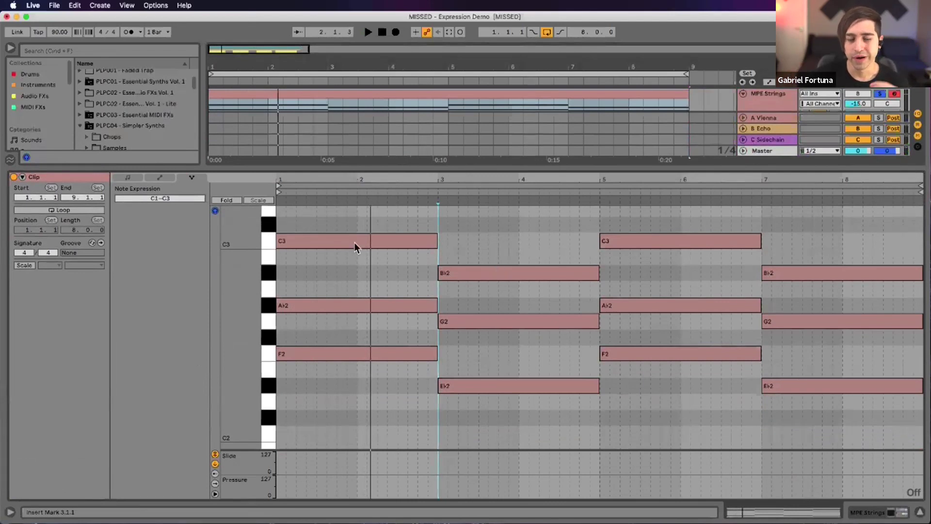
# Select the first C3 note in the MPE Strings clip, show the Notes view and select the B♭2 note at bar 3
pyautogui.click(336, 239)
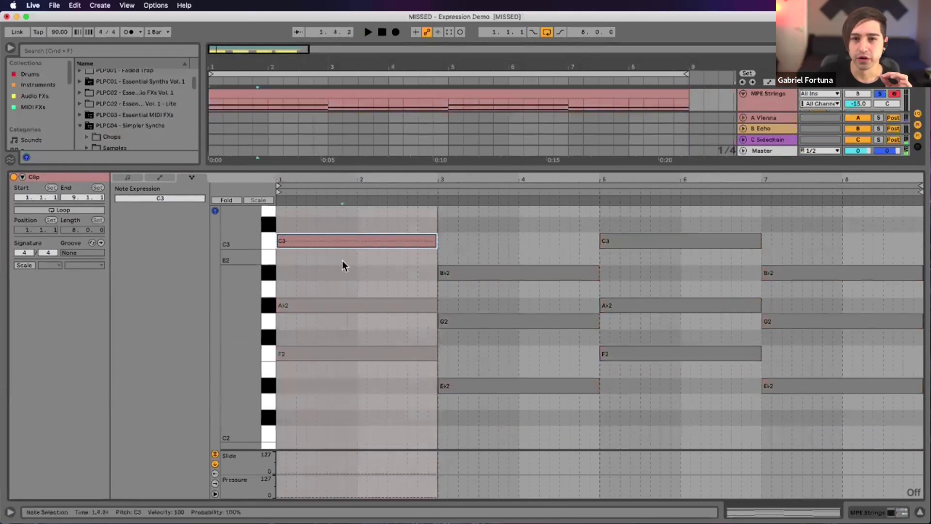
pyautogui.click(132, 178)
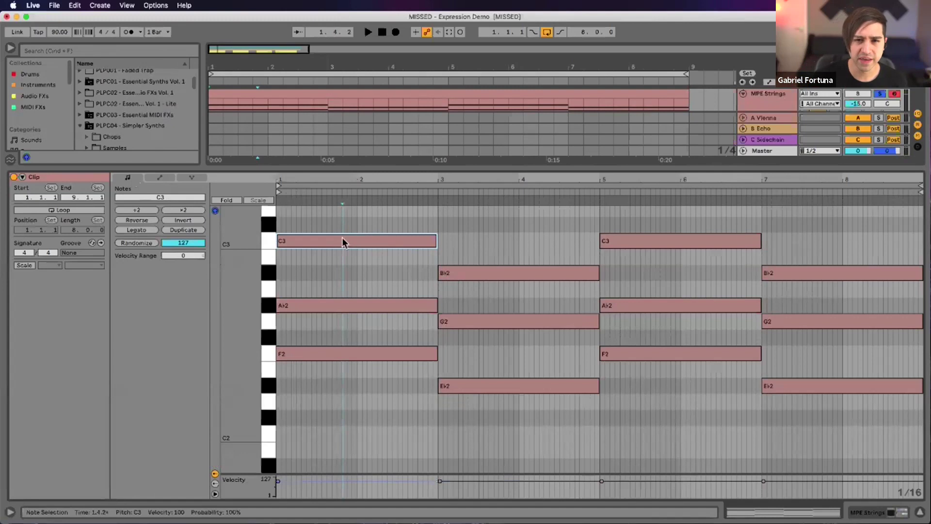
pyautogui.click(487, 270)
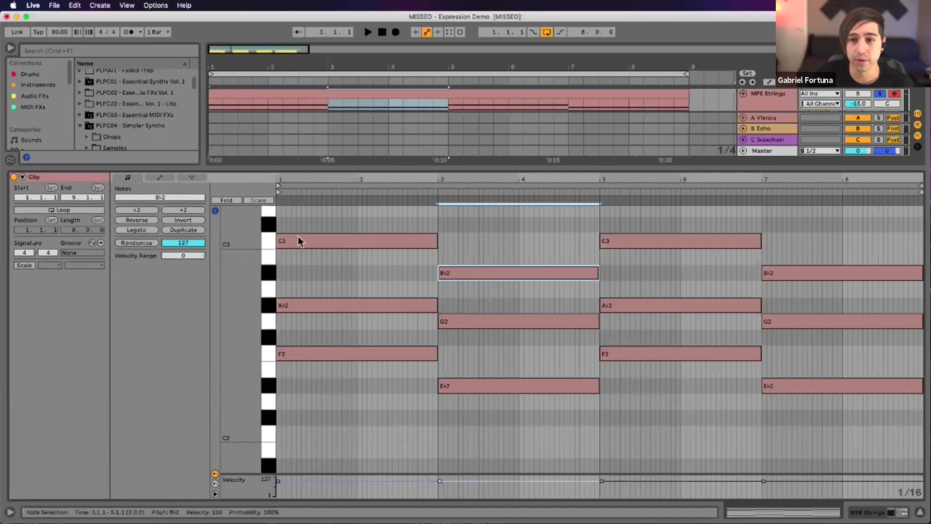
# Compare the Note Expression, Envelopes and Notes views of the MPE Strings clip, ending in Note Expression with the B♭2 note deselected
pyautogui.click(191, 177)
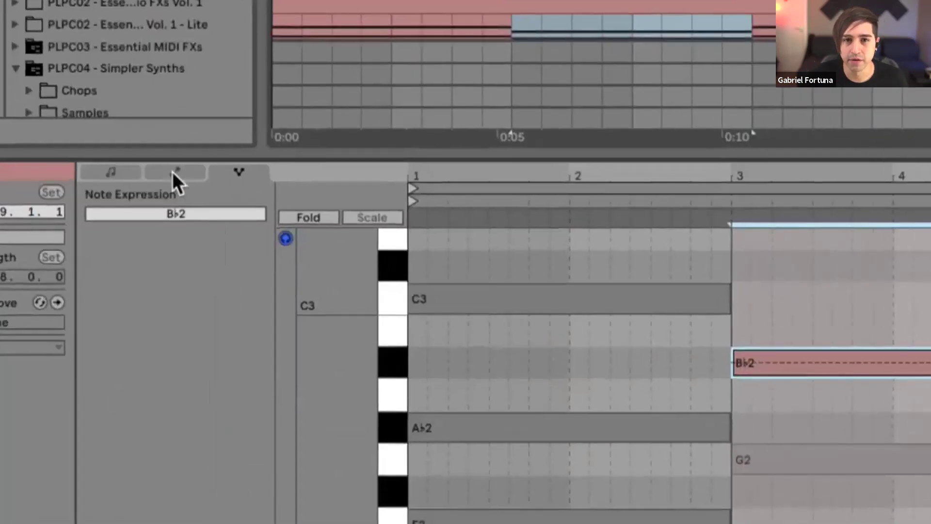
pyautogui.click(174, 172)
pyautogui.click(121, 173)
pyautogui.click(180, 173)
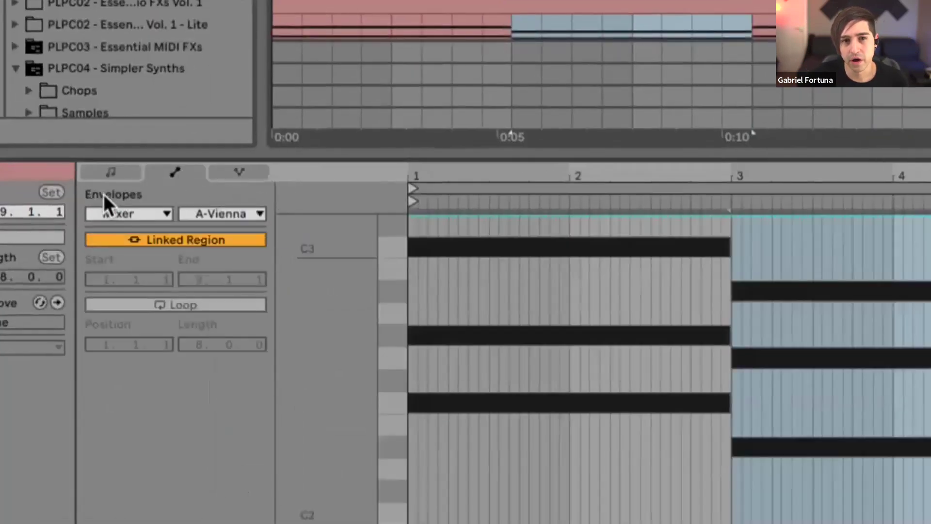
pyautogui.click(240, 173)
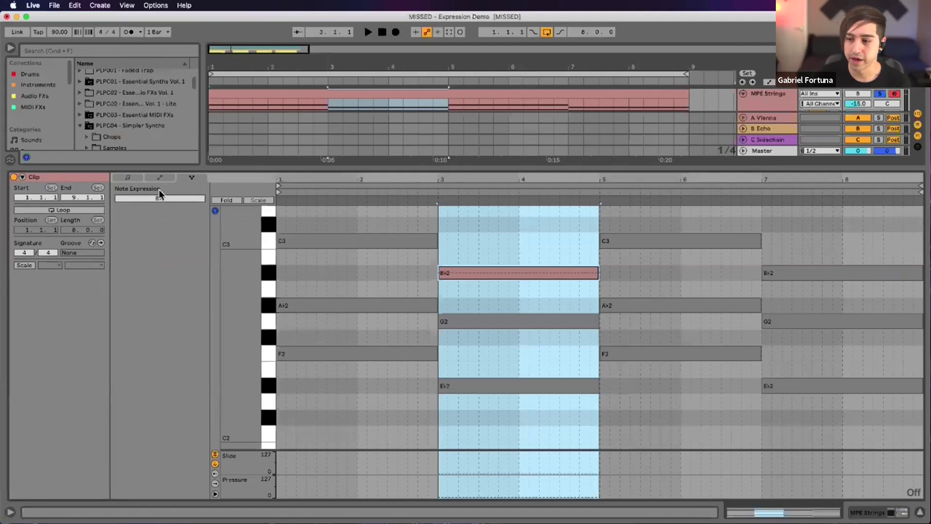
pyautogui.click(405, 253)
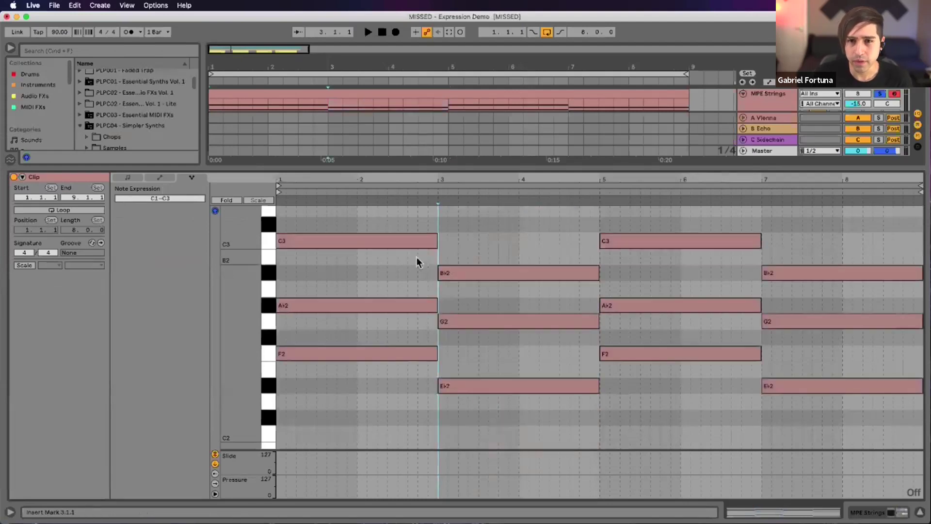
# Draw a pitch bend on the first C3 note, holding until just before bar 2 and gliding down to B♭2 before bar 3
pyautogui.click(330, 246)
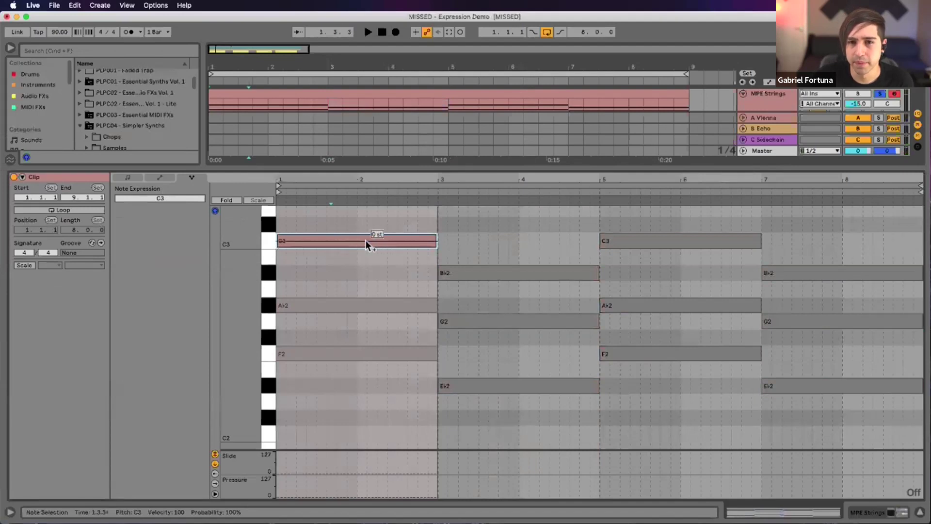
pyautogui.click(356, 241)
pyautogui.moveTo(420, 242); pyautogui.dragTo(422, 272)
pyautogui.click(346, 272)
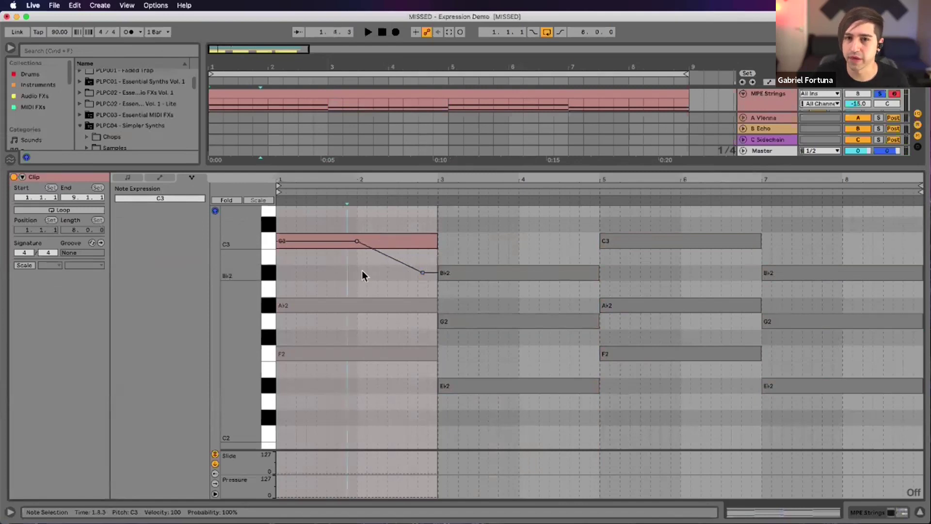
# Play the clip from the start to hear the C3 note's pitch glide into the second chord
pyautogui.click(370, 308)
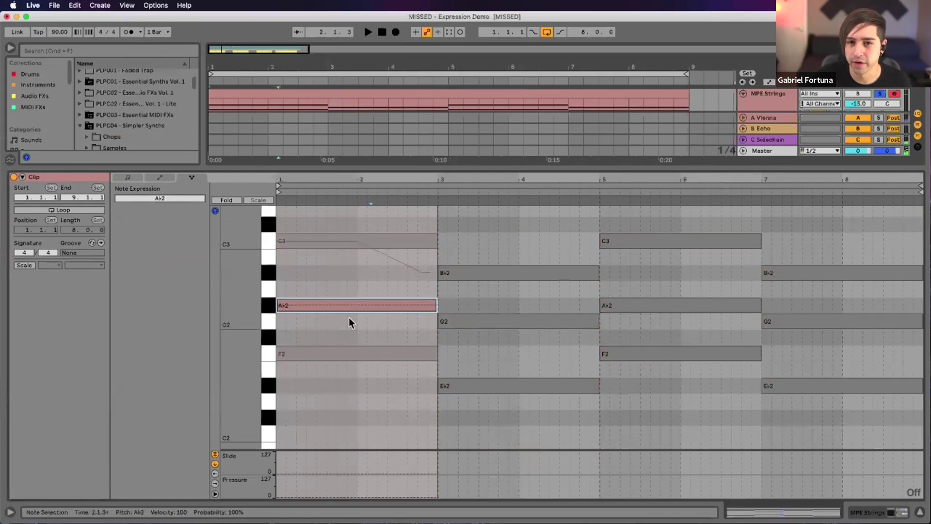
pyautogui.press('space')
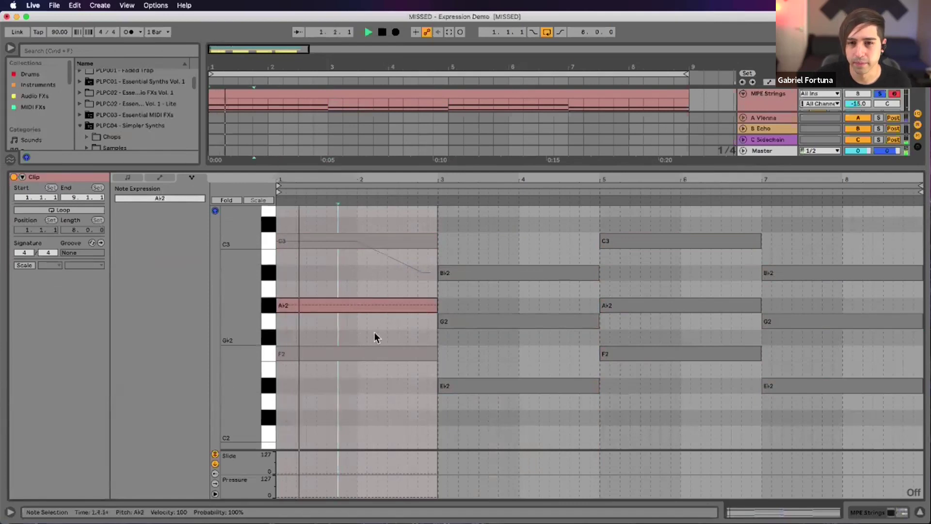
pyautogui.press('super+a')
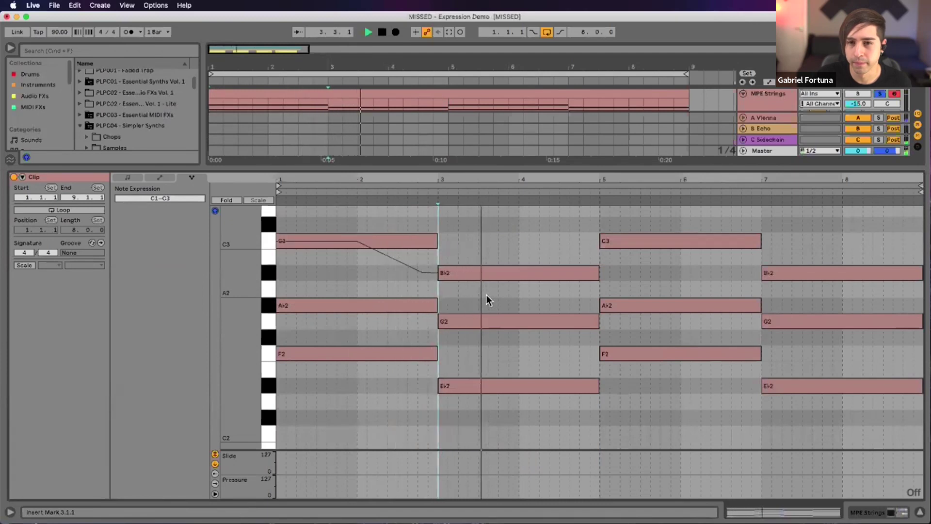
# Draw a pitch bend on the first A♭2 note, gliding from bar 2 down to G2 before bar 3
pyautogui.click(364, 308)
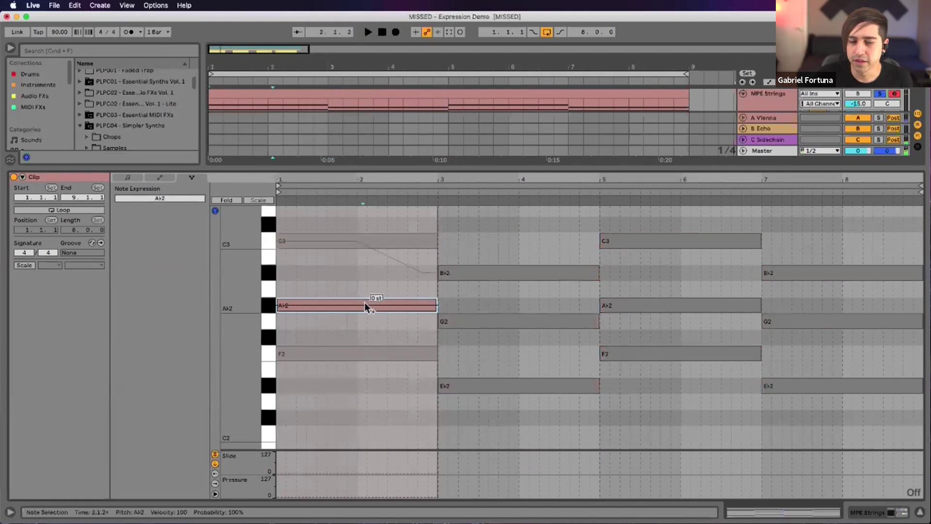
pyautogui.click(359, 306)
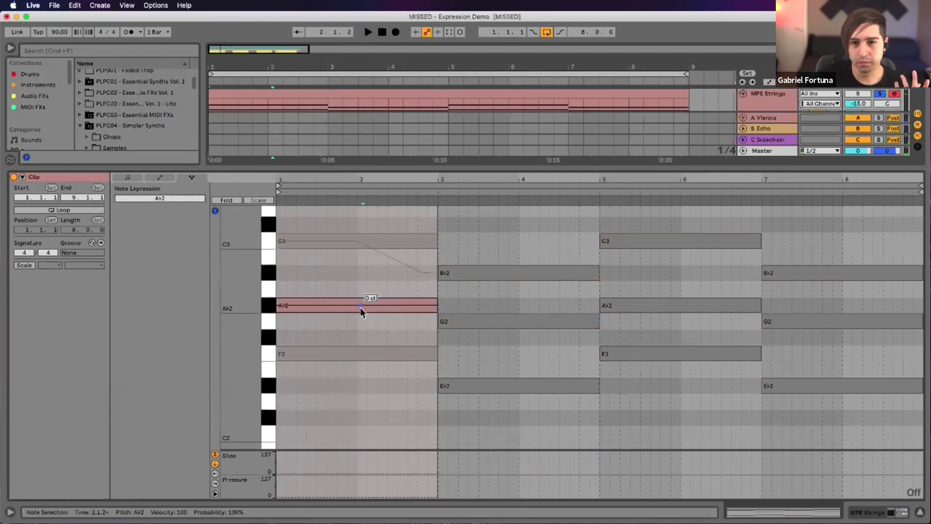
pyautogui.moveTo(425, 305); pyautogui.dragTo(425, 320)
# Draw a pitch bend on the first F2 note, gliding from bar 2 down to E♭2 before bar 3
pyautogui.click(376, 355)
pyautogui.click(362, 353)
pyautogui.moveTo(425, 353)
pyautogui.mouseDown()
pyautogui.moveTo(424, 384)
pyautogui.moveTo(385, 385)
pyautogui.mouseUp()
pyautogui.click(491, 348)
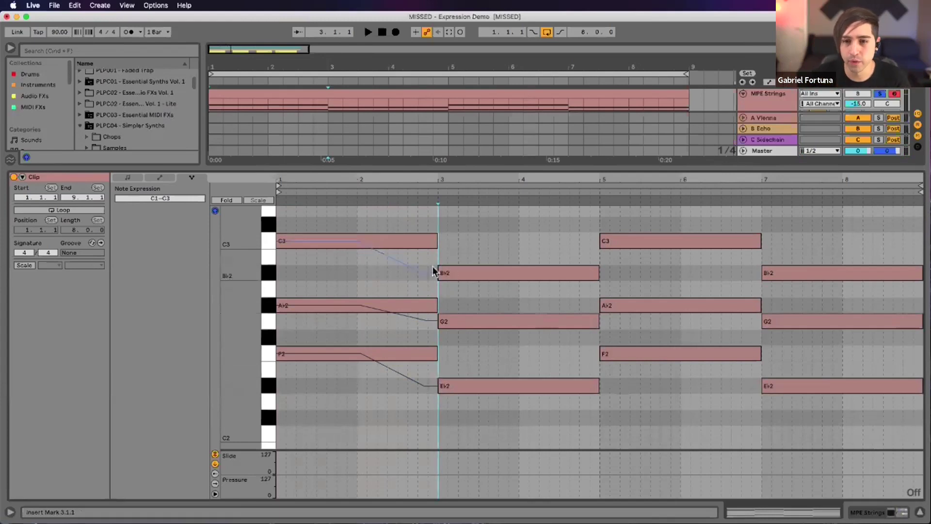
# Play the clip to hear all three first-chord notes glide into the second chord
pyautogui.press('space')
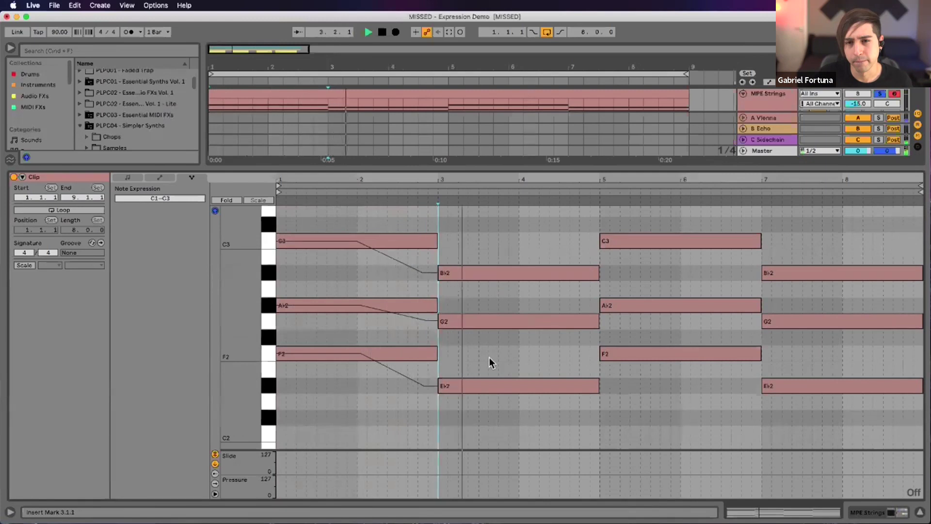
pyautogui.click(376, 292)
pyautogui.press('space')
# Reshape the first C3 note's bend into an S-curve with a midpoint of about -1.1 st just before bar 3
pyautogui.click(391, 256)
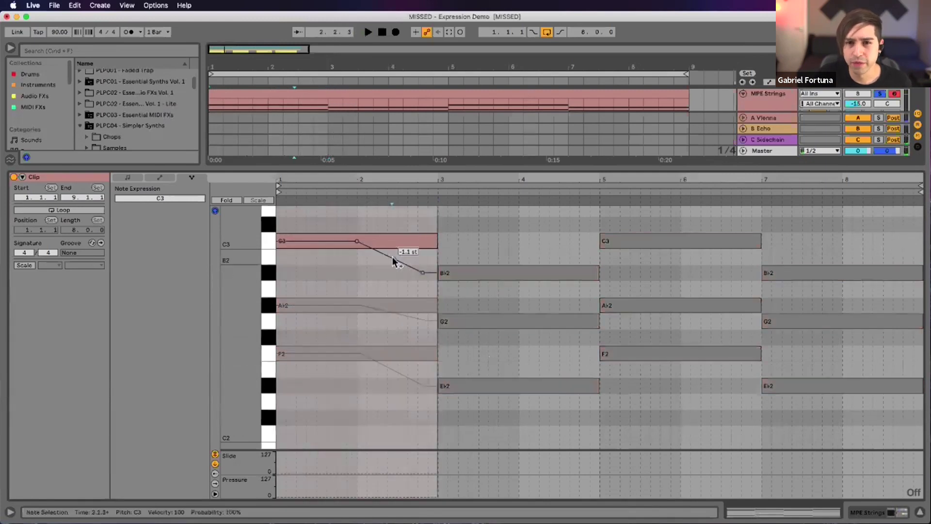
pyautogui.moveTo(380, 254); pyautogui.dragTo(381, 238)
pyautogui.moveTo(406, 267)
pyautogui.mouseDown()
pyautogui.moveTo(406, 281)
pyautogui.moveTo(405, 259)
pyautogui.moveTo(431, 272)
pyautogui.moveTo(421, 259)
pyautogui.mouseUp()
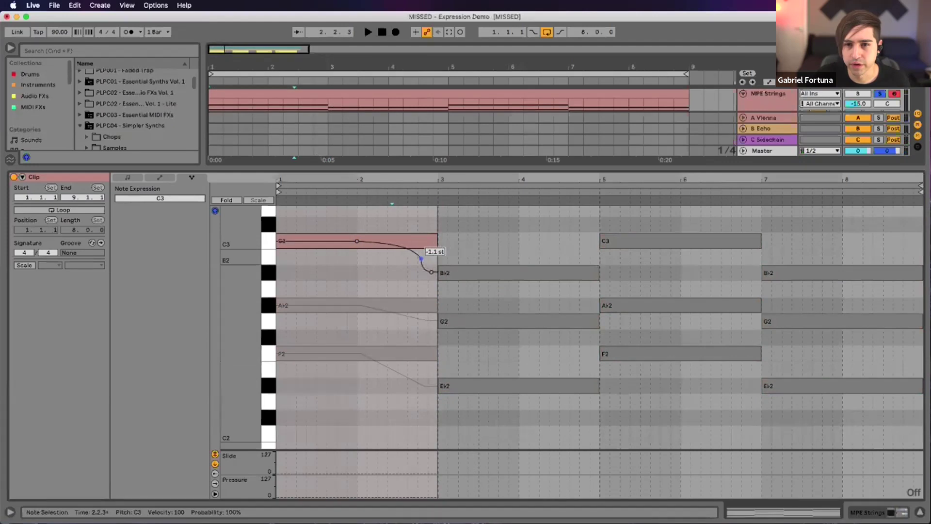
# Add a midpoint to the first A♭2 note's bend and curve it into a smooth glide reaching G2 at bar 3
pyautogui.click(401, 308)
pyautogui.click(400, 314)
pyautogui.moveTo(383, 313); pyautogui.dragTo(383, 310)
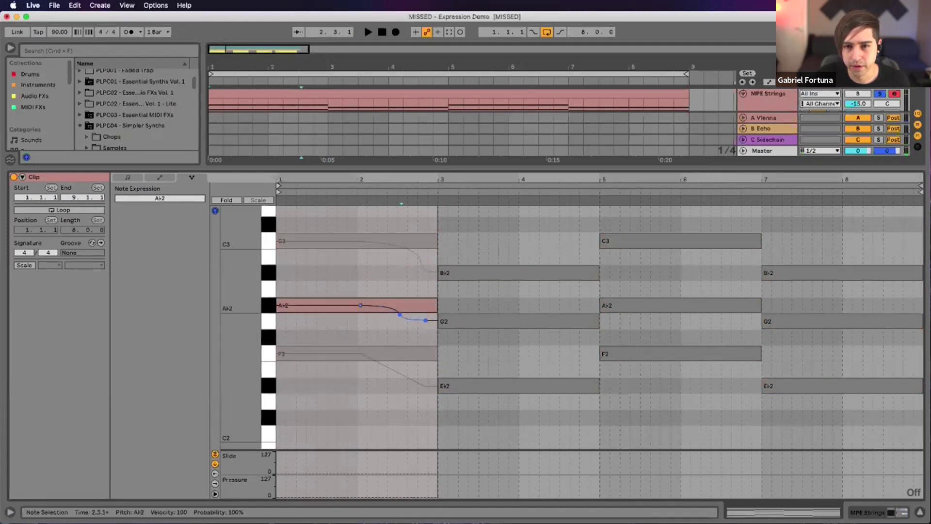
pyautogui.moveTo(411, 315); pyautogui.dragTo(415, 315)
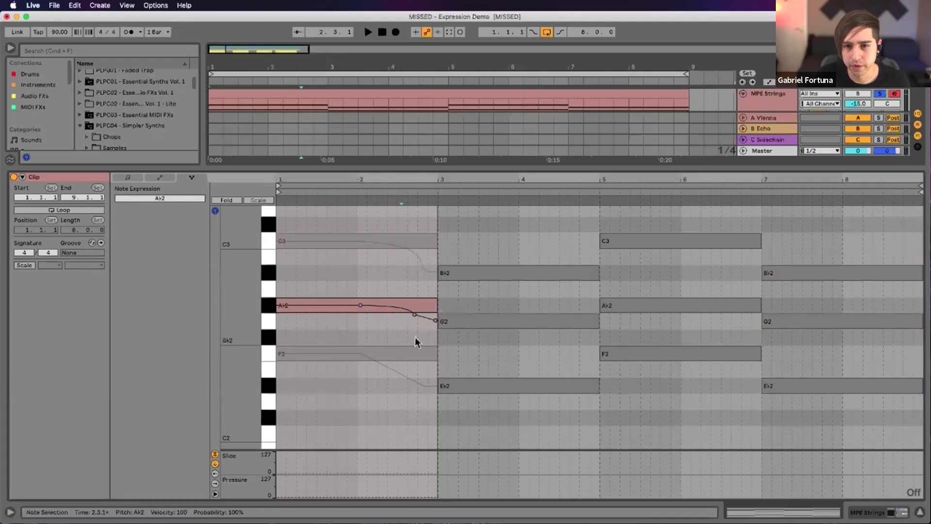
# Add a midpoint to the first F2 note's bend and curve it into a smooth glide reaching E♭2 at bar 3
pyautogui.click(386, 363)
pyautogui.click(388, 367)
pyautogui.moveTo(416, 381); pyautogui.dragTo(415, 368)
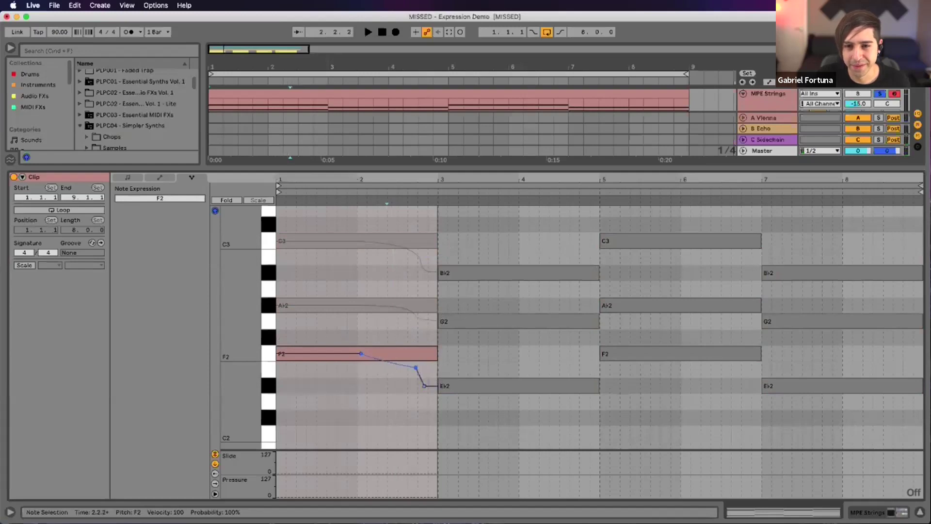
pyautogui.moveTo(425, 386); pyautogui.dragTo(416, 372)
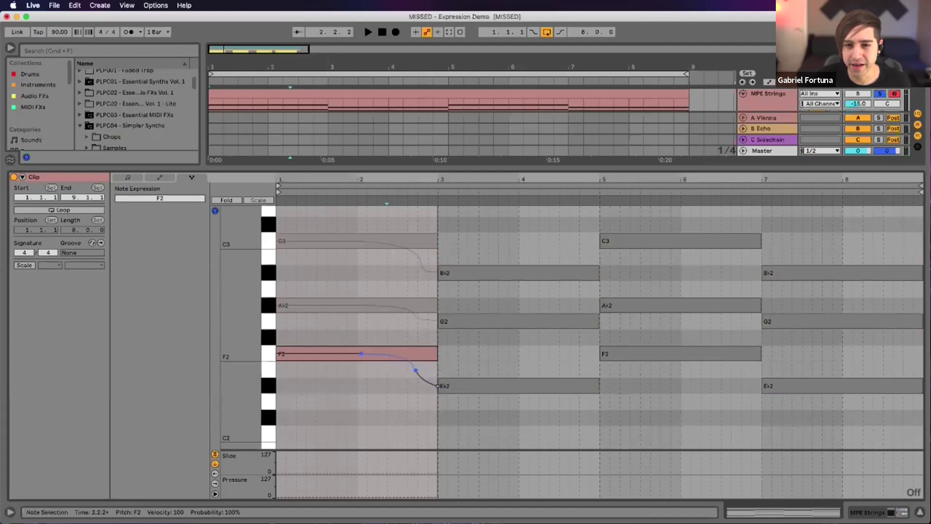
pyautogui.click(456, 362)
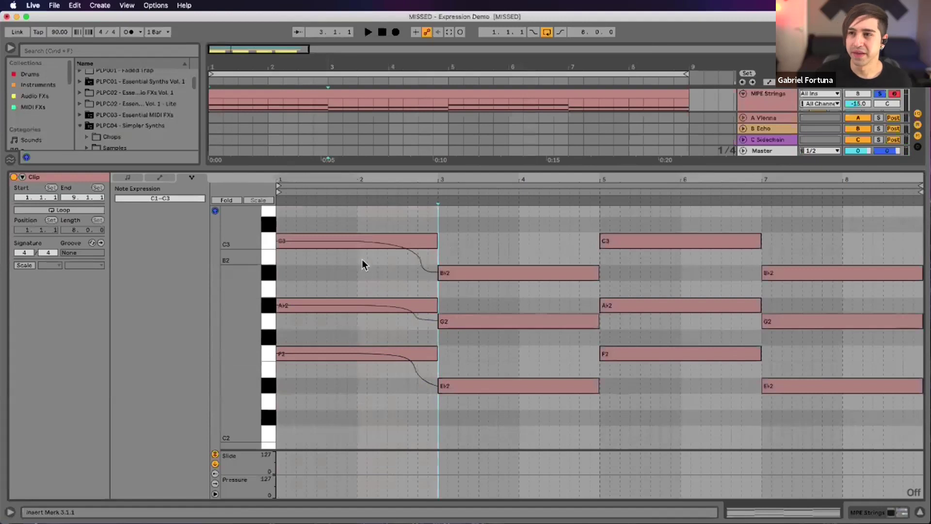
# Play the clip from the start to hear the curved glides between the first and second chords
pyautogui.press('space')
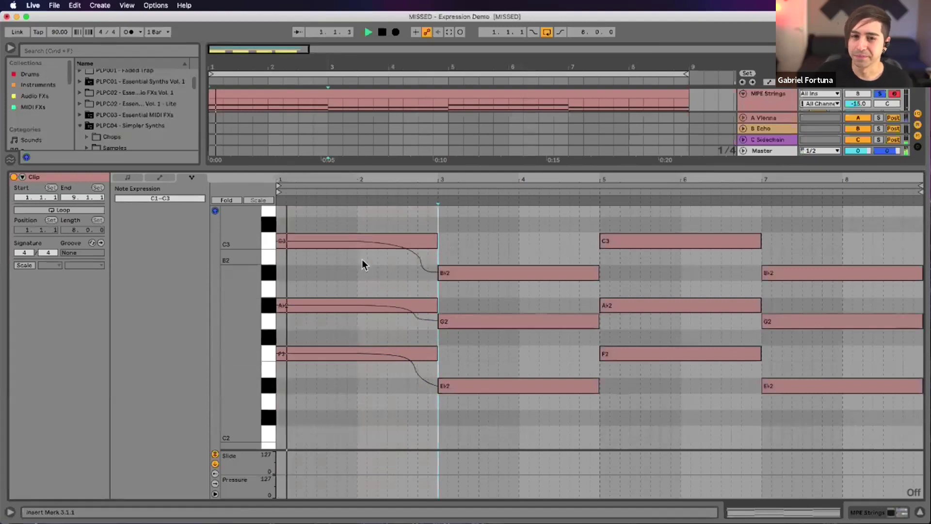
pyautogui.scroll(-1, 379, 269)
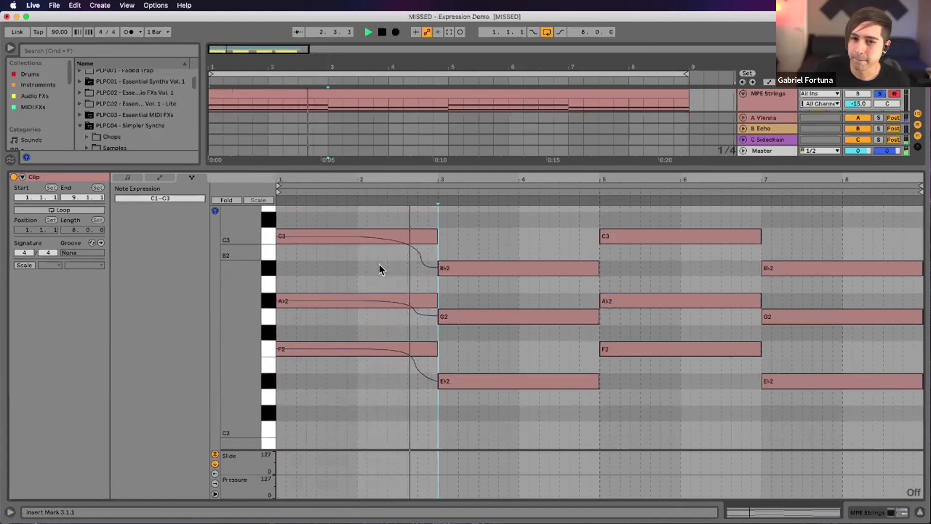
pyautogui.press('space')
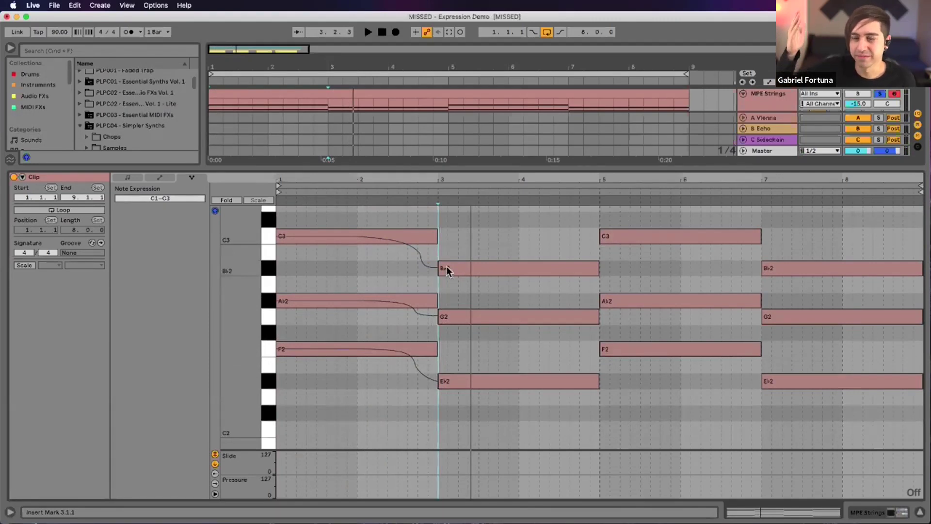
pyautogui.click(411, 195)
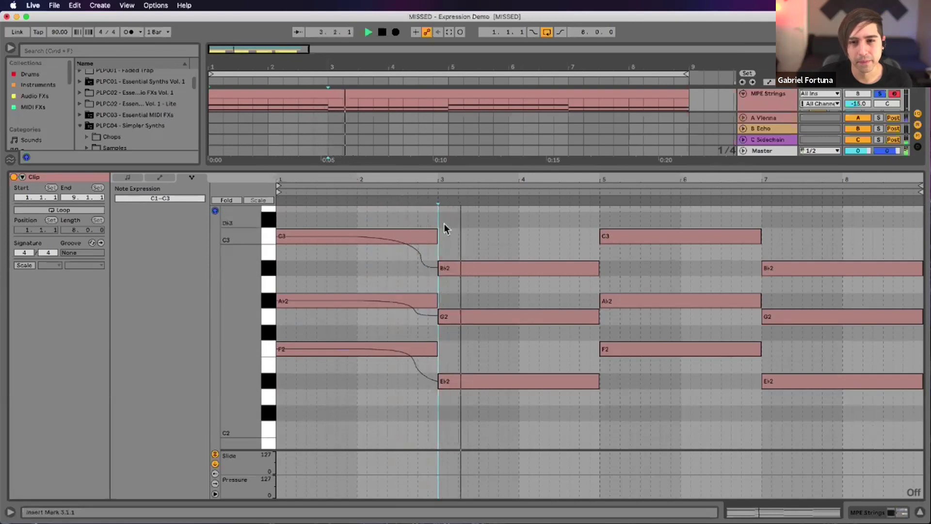
pyautogui.press('space')
pyautogui.click(478, 237)
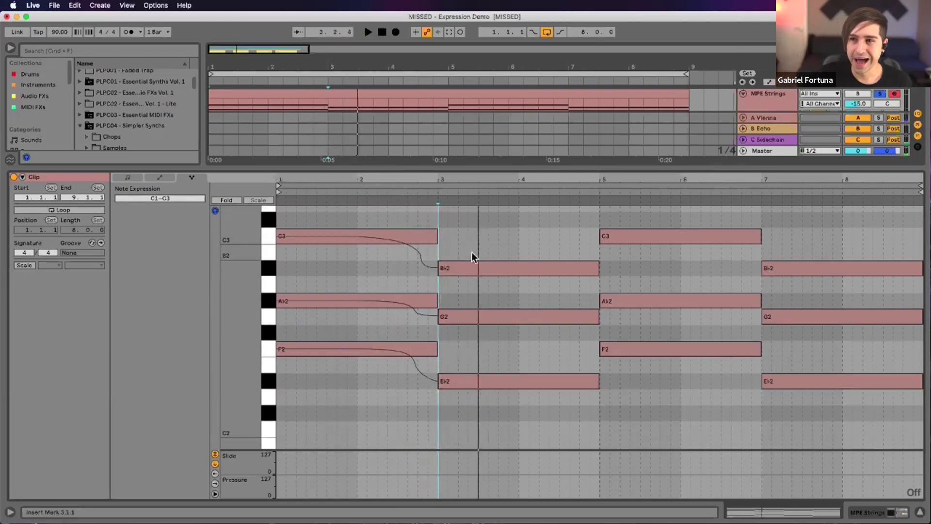
# Delete the B♭2, G2 and E♭2 notes starting at bar 3 and extend the first C3, A♭2 and F2 notes to bar 5
pyautogui.moveTo(462, 248); pyautogui.dragTo(473, 412)
pyautogui.press('Delete')
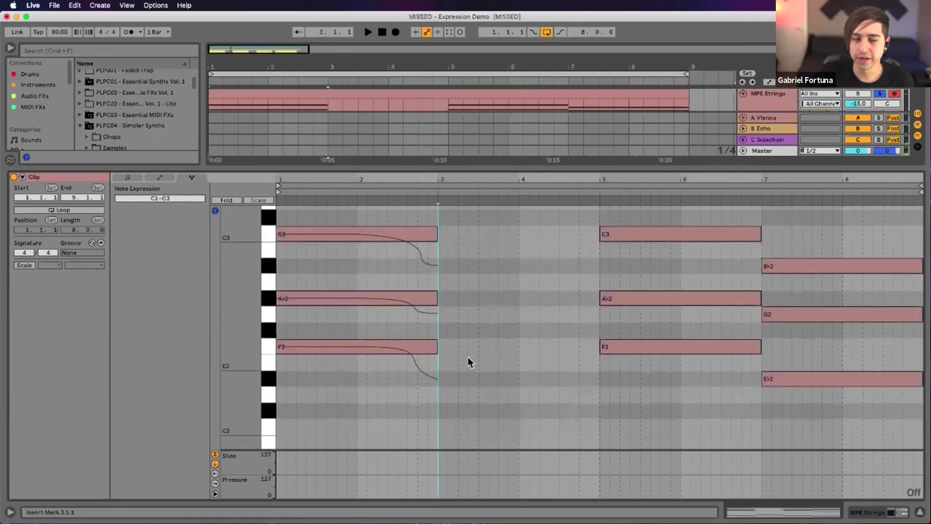
pyautogui.moveTo(437, 346); pyautogui.dragTo(578, 347)
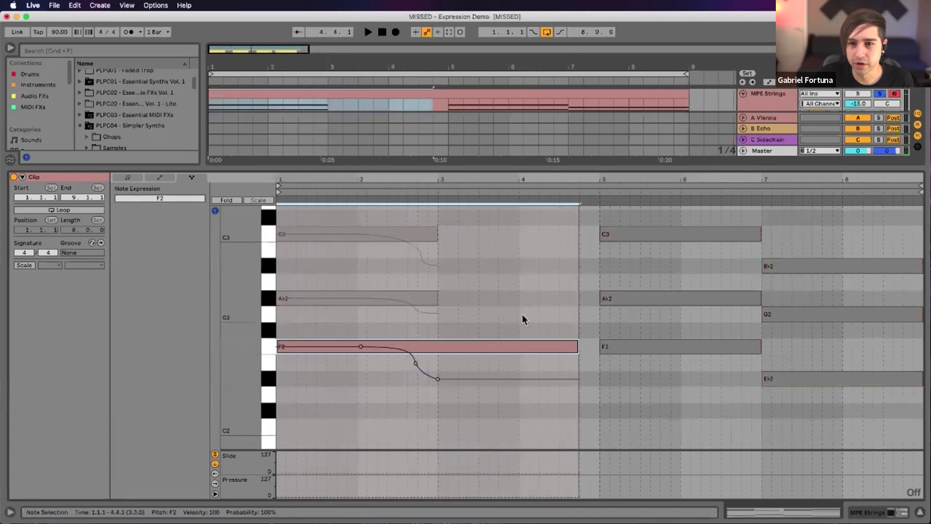
pyautogui.click(138, 178)
pyautogui.click(415, 235)
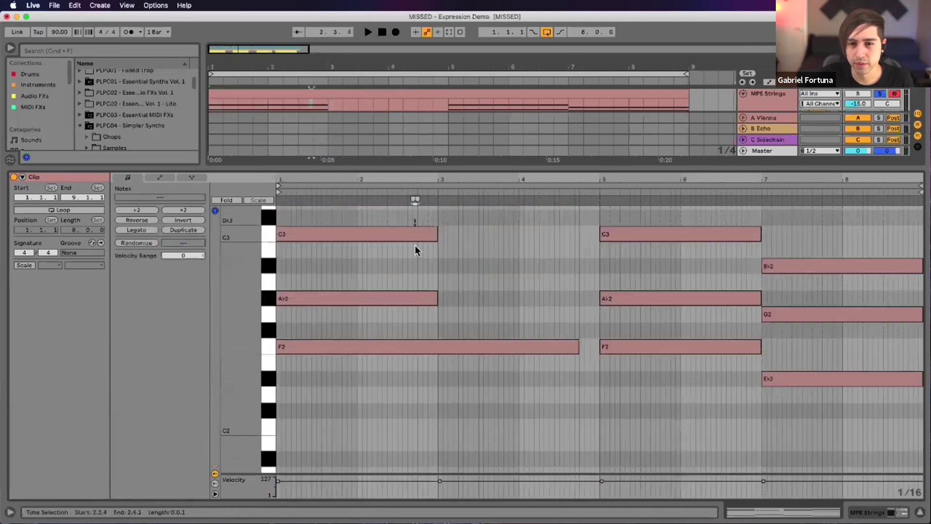
pyautogui.keyDown('shift'); pyautogui.click(422, 298); pyautogui.keyUp('shift')
pyautogui.moveTo(437, 299); pyautogui.dragTo(599, 315)
pyautogui.click(600, 320)
pyautogui.moveTo(576, 347); pyautogui.dragTo(599, 346)
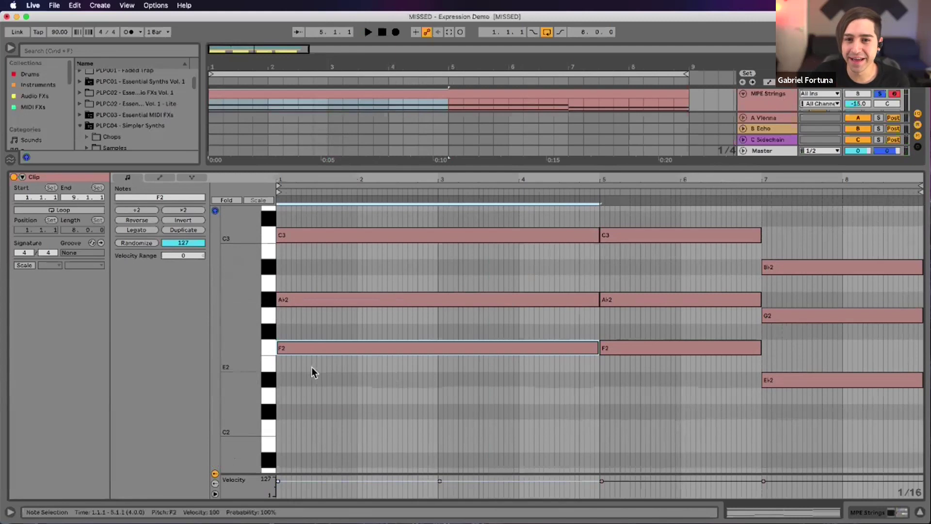
pyautogui.rightClick(268, 302)
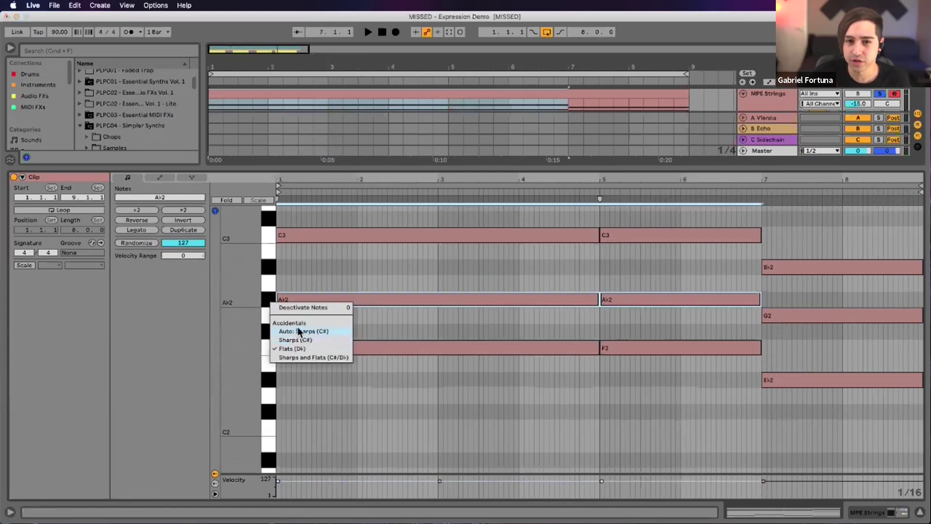
pyautogui.click(297, 275)
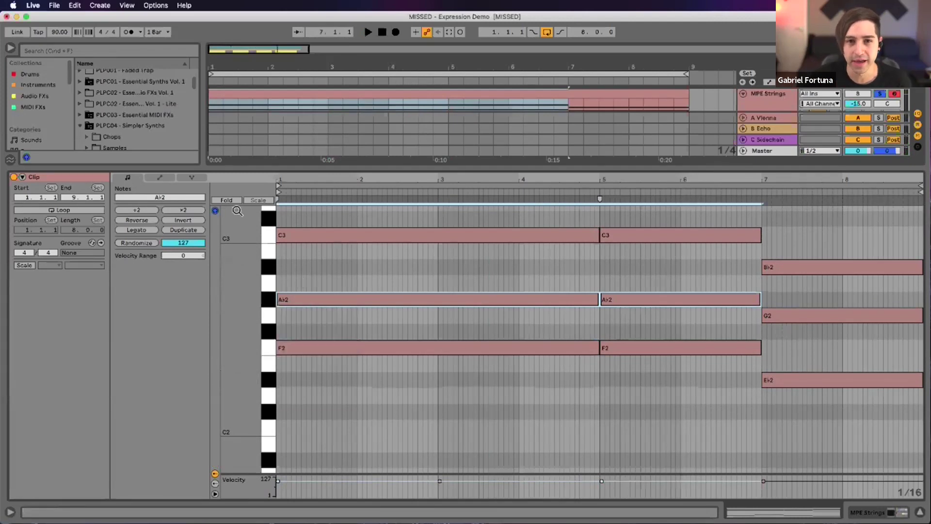
# Return to the note expression view and play the extended chord with its pitch bends
pyautogui.click(190, 177)
pyautogui.click(341, 257)
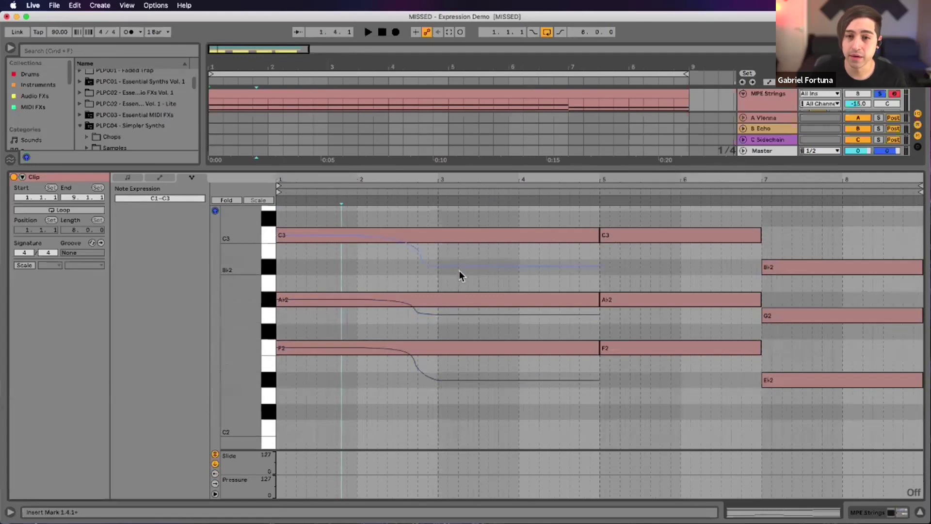
pyautogui.press('space')
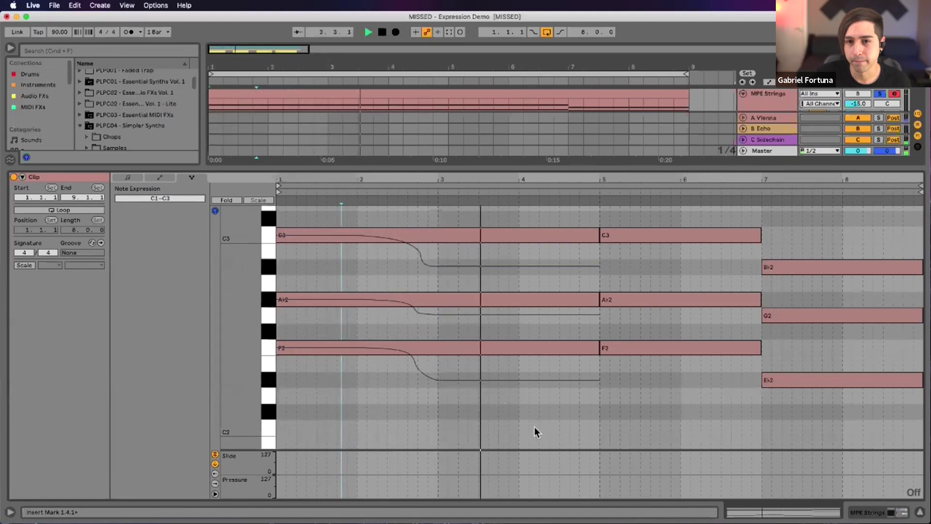
pyautogui.press('space')
# Draw a curved pitch bend on the first D♭1 bass note, rising about 2 st to E♭1 at bar 3
pyautogui.scroll(-8, 490, 385)
pyautogui.scroll(-3, 491, 385)
pyautogui.click(376, 346)
pyautogui.moveTo(424, 346)
pyautogui.mouseDown()
pyautogui.moveTo(422, 312)
pyautogui.moveTo(409, 331)
pyautogui.moveTo(420, 316)
pyautogui.moveTo(420, 329)
pyautogui.moveTo(433, 318)
pyautogui.moveTo(416, 331)
pyautogui.mouseUp()
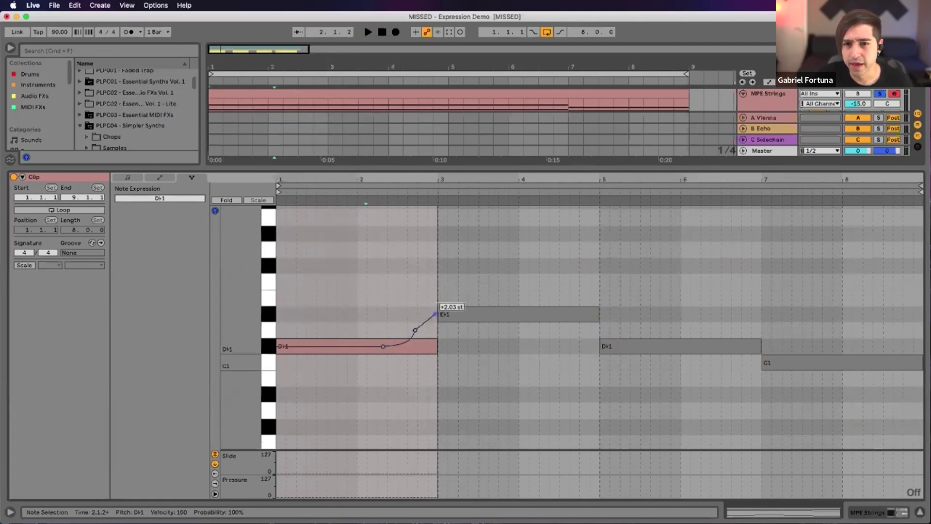
# Delete the E♭1 bass note starting at bar 3 and extend the first D♭1 note to bar 5
pyautogui.click(459, 318)
pyautogui.press('Delete')
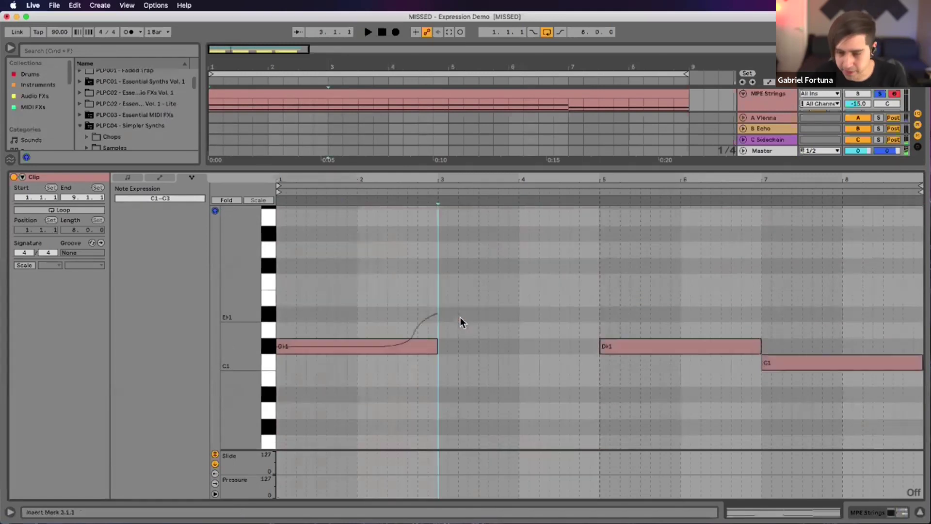
pyautogui.moveTo(437, 344); pyautogui.dragTo(599, 346)
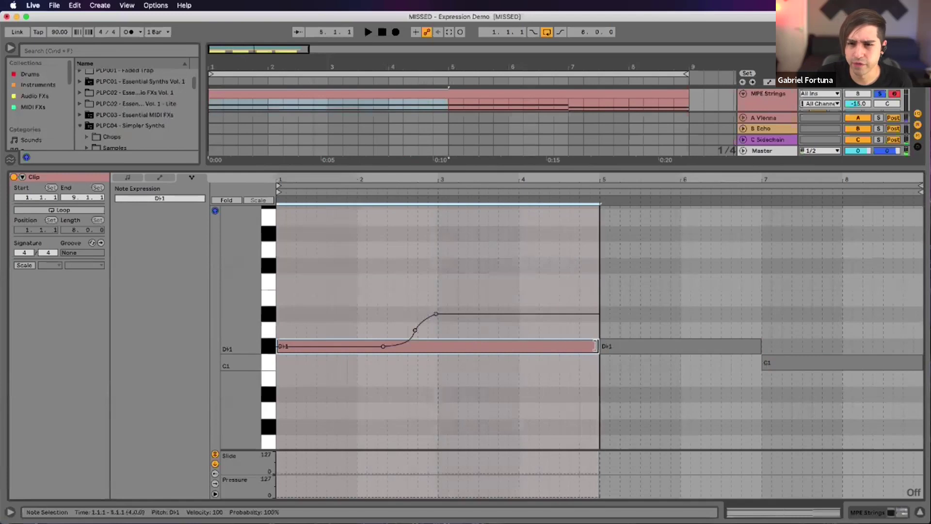
pyautogui.click(579, 334)
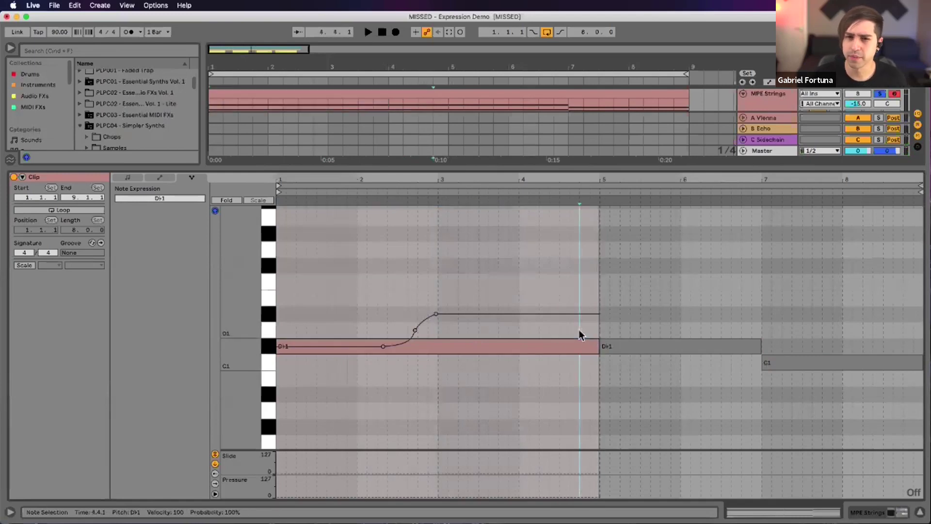
# Shorten the clip's loop to four bars so that it runs from bar 1 to bar 5
pyautogui.scroll(10, 535, 339)
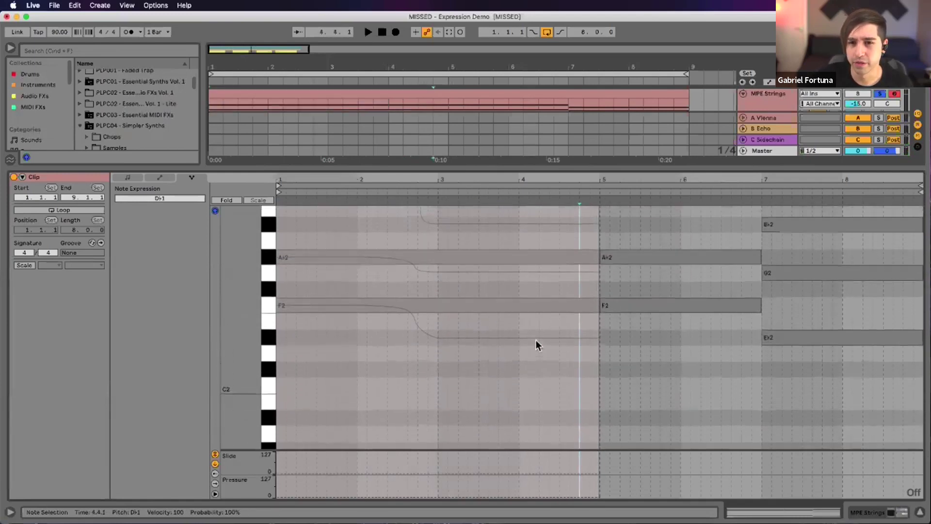
pyautogui.scroll(3, 535, 340)
pyautogui.click(395, 283)
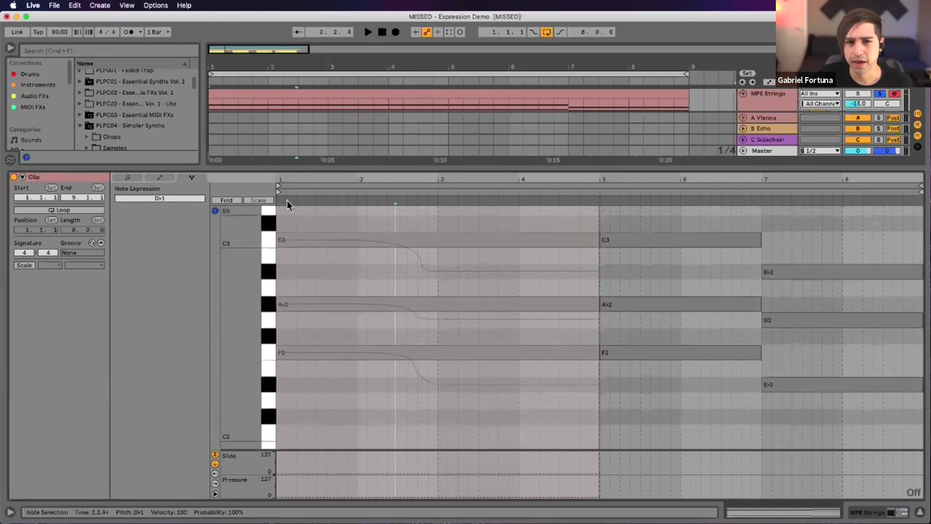
pyautogui.click(388, 259)
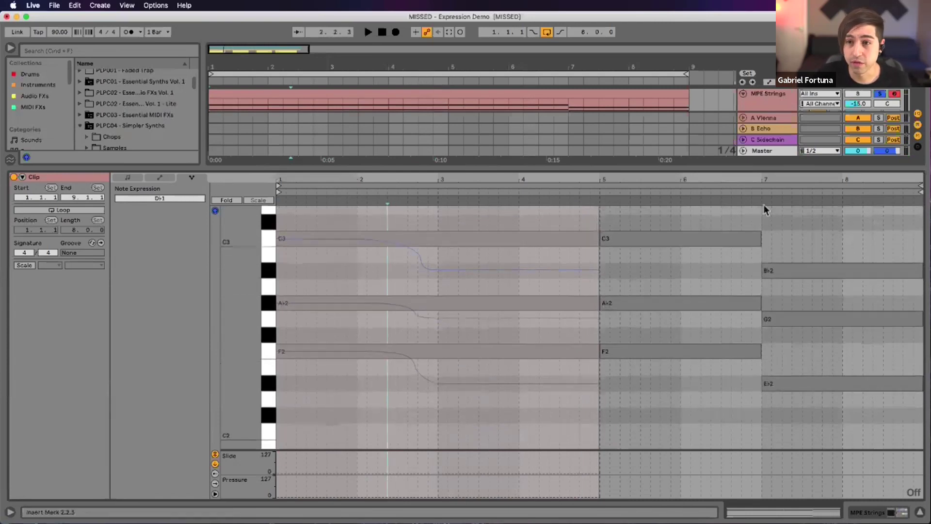
pyautogui.click(902, 184)
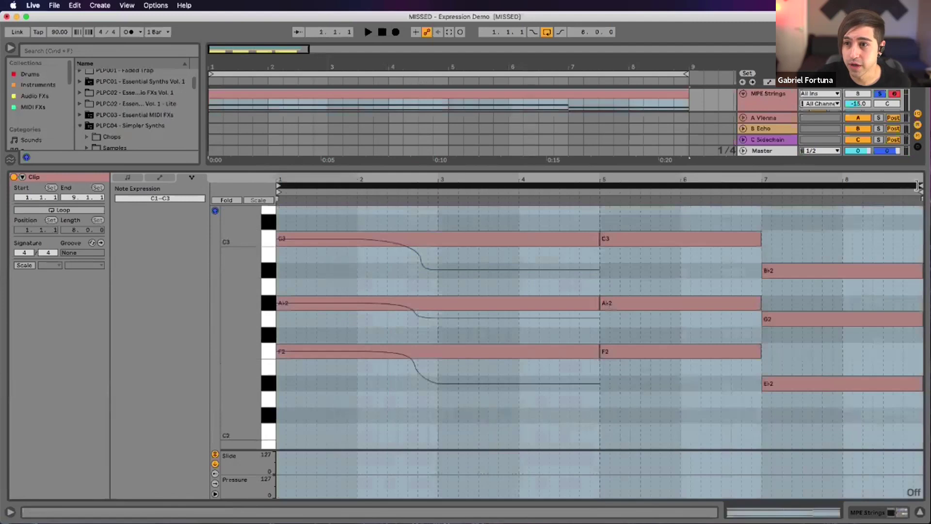
pyautogui.click(609, 214)
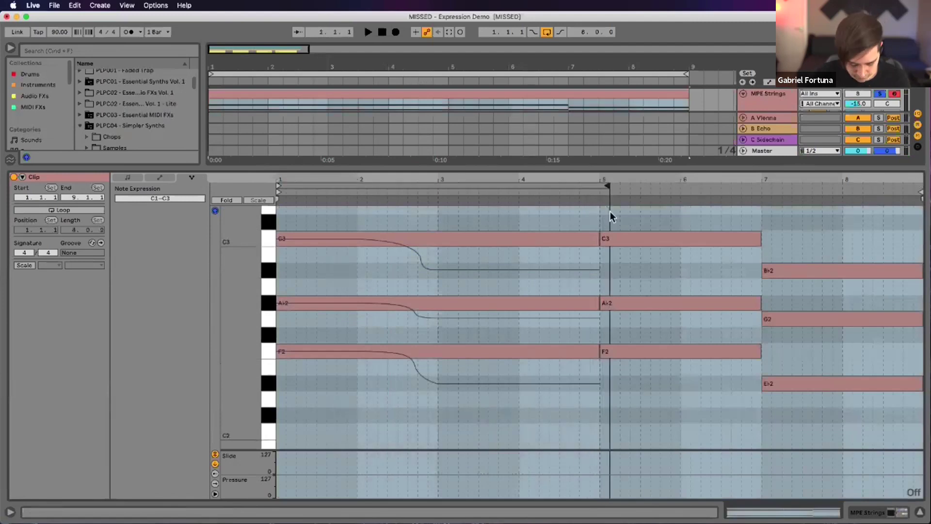
# View the chord in the regular notes view and return to the note expression view
pyautogui.click(130, 177)
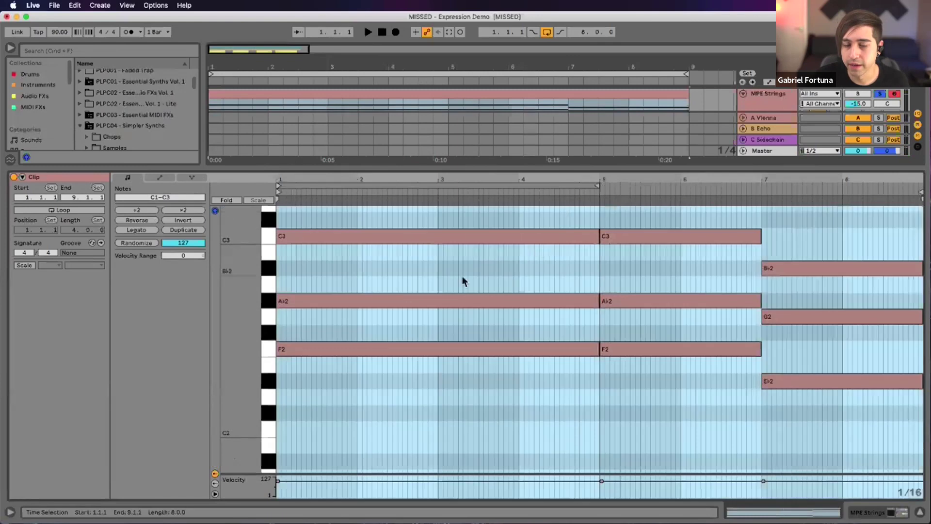
pyautogui.click(462, 278)
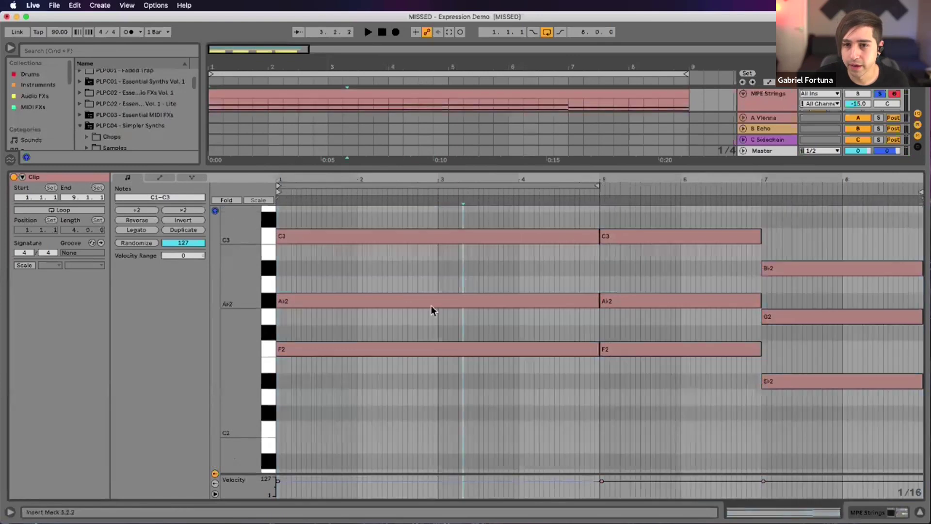
pyautogui.click(197, 177)
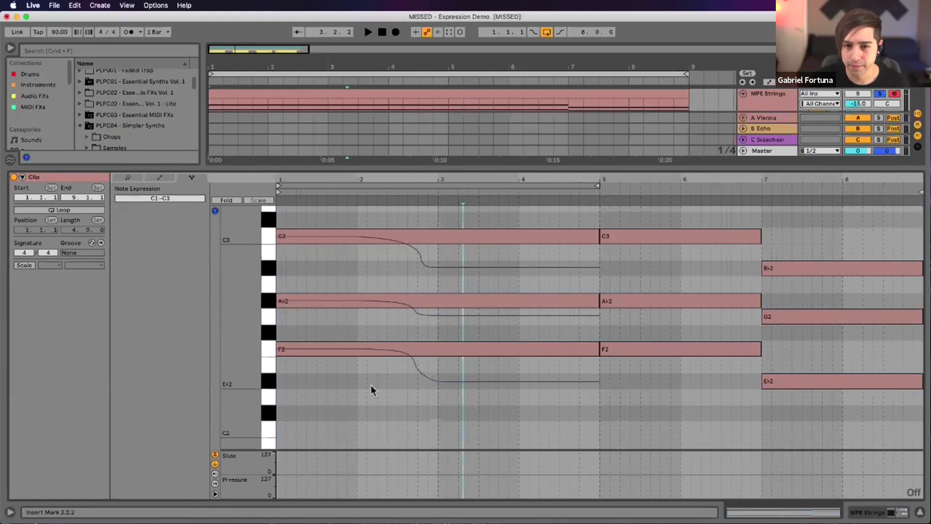
# Show the Velocity lane below the notes and make the Slide and Pressure lanes taller
pyautogui.moveTo(248, 451); pyautogui.dragTo(250, 406)
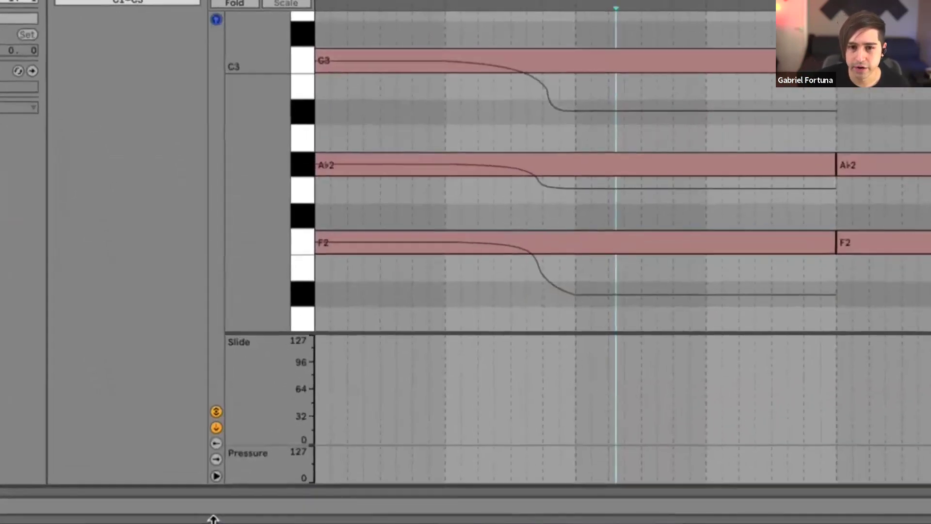
pyautogui.click(217, 441)
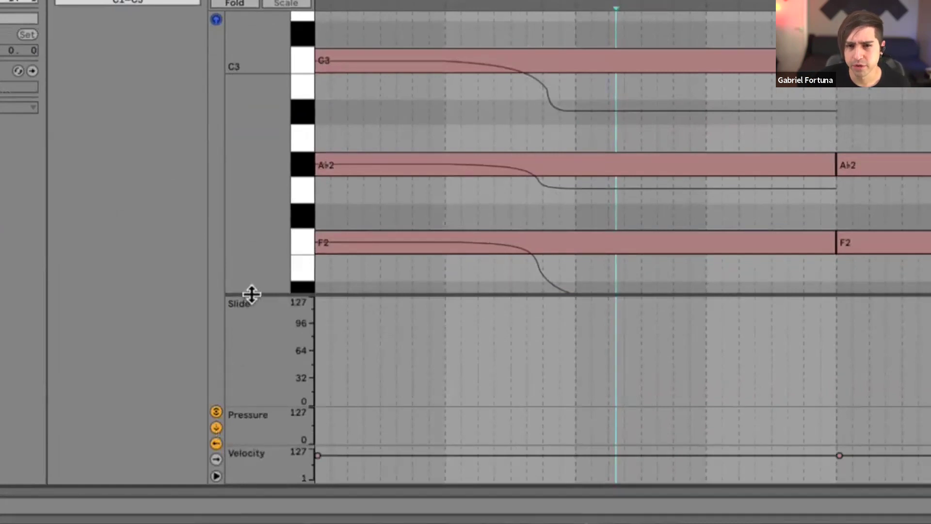
pyautogui.moveTo(257, 408); pyautogui.dragTo(263, 350)
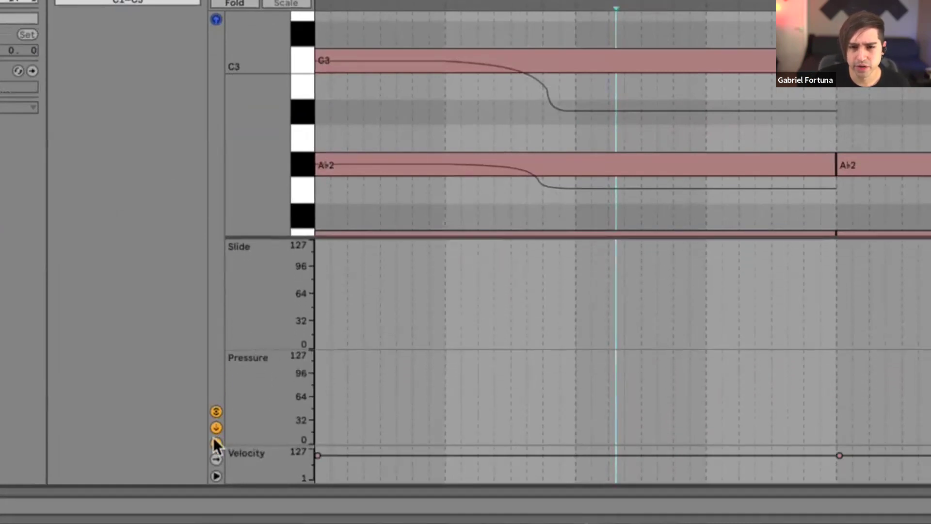
# Bring up the Release Velocity lane and heighten the Velocity lane, leaving only Pressure and Velocity displayed
pyautogui.click(216, 459)
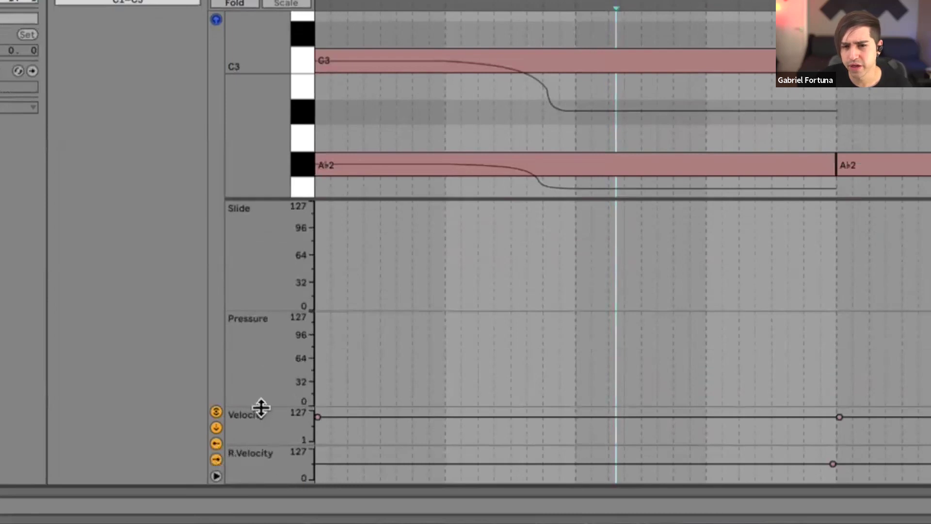
pyautogui.moveTo(271, 407); pyautogui.dragTo(272, 374)
pyautogui.moveTo(277, 449); pyautogui.dragTo(274, 428)
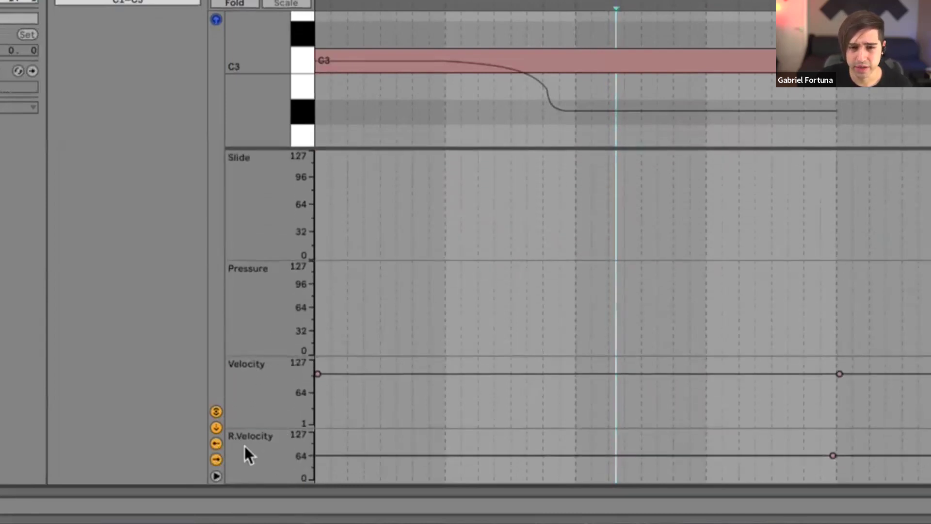
pyautogui.click(215, 459)
pyautogui.click(216, 411)
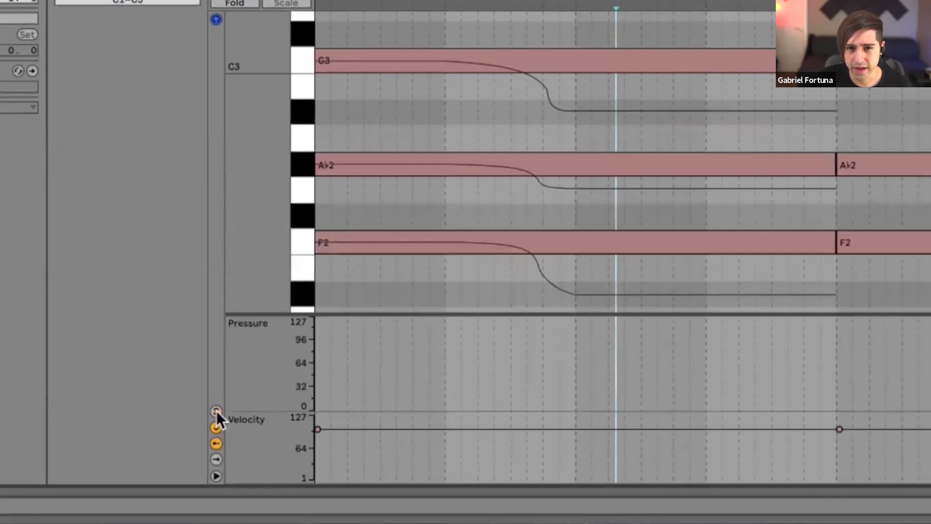
# Lower the velocity of the first C3, A♭2 and F2 chord notes to 4
pyautogui.click(341, 353)
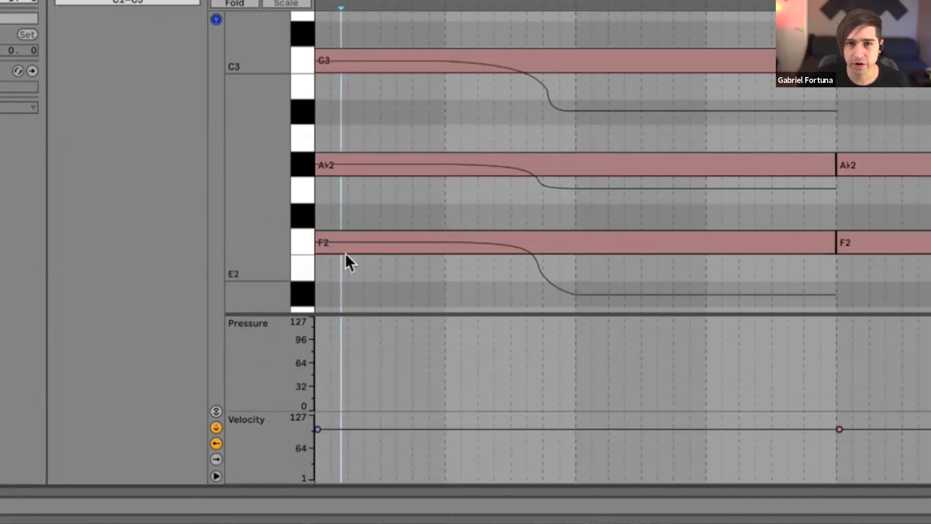
pyautogui.click(386, 35)
pyautogui.moveTo(386, 35); pyautogui.dragTo(352, 291)
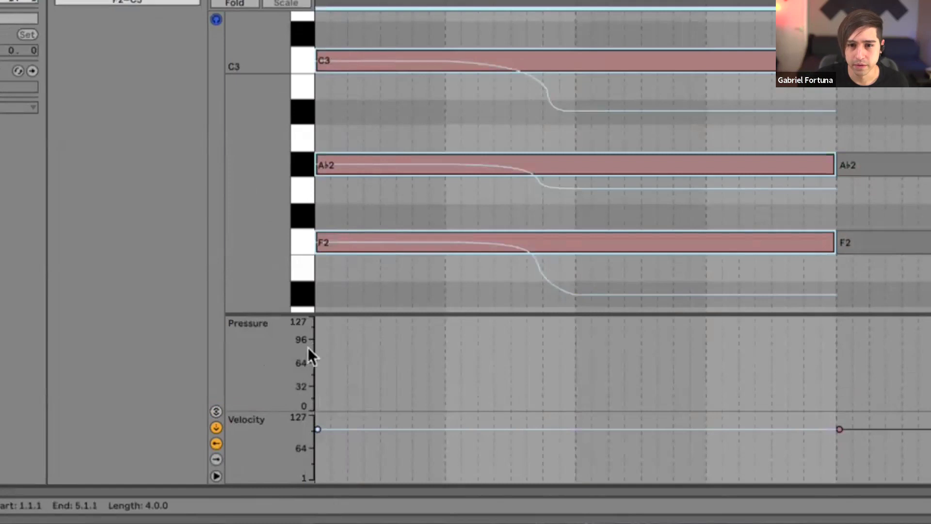
pyautogui.moveTo(318, 431); pyautogui.dragTo(318, 478)
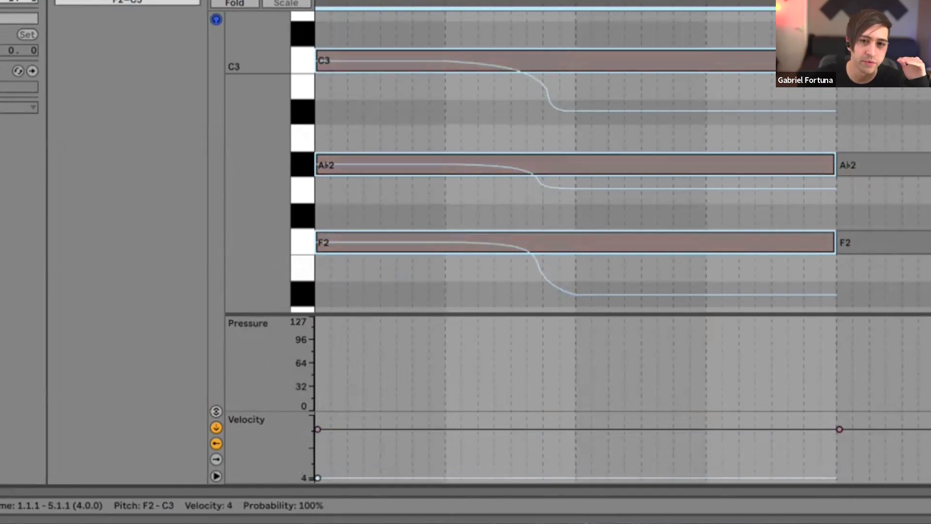
# Lower the velocity of the first D♭1 bass note to 5
pyautogui.scroll(-8, 401, 267)
pyautogui.scroll(-1, 400, 266)
pyautogui.click(395, 264)
pyautogui.moveTo(318, 428); pyautogui.dragTo(318, 476)
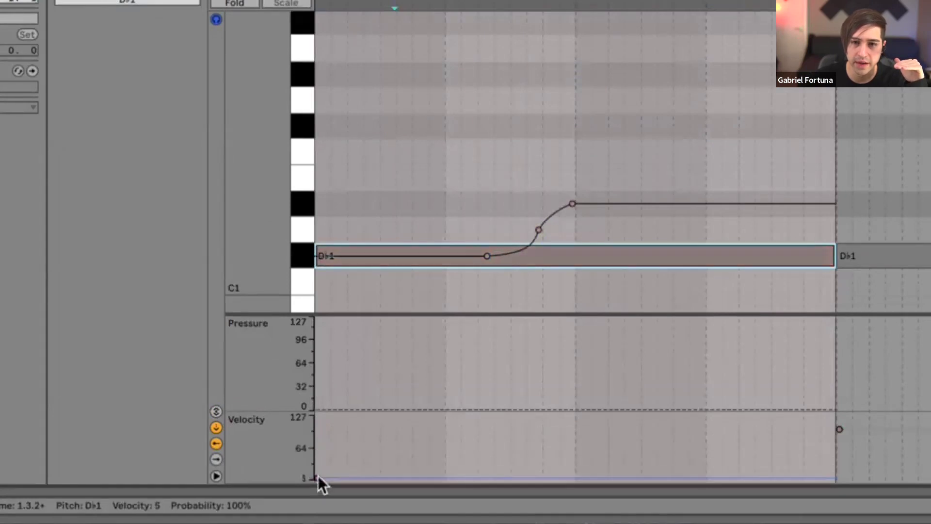
# Draw a pressure swell on the first C3 note, rising from 0 to about 85 late in bar 2 and falling to 0 at bar 3
pyautogui.click(365, 215)
pyautogui.scroll(8, 364, 214)
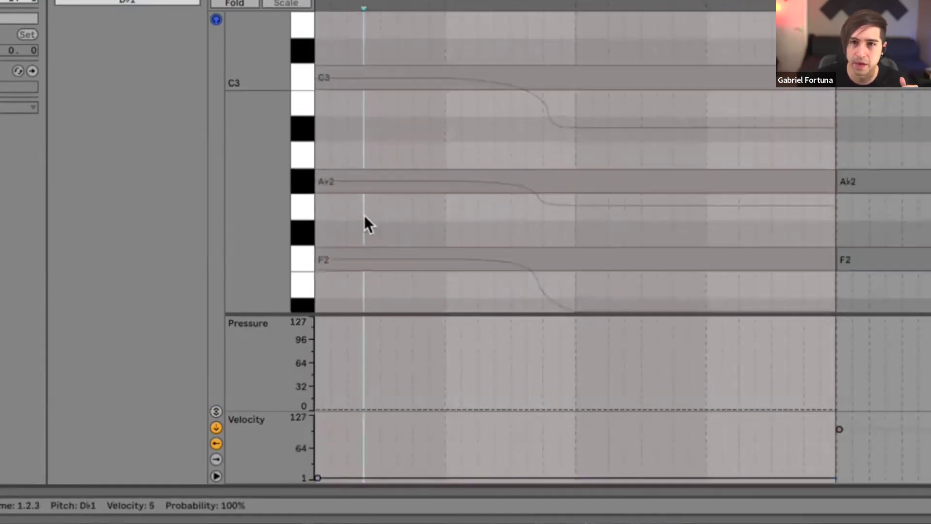
pyautogui.scroll(2, 365, 215)
pyautogui.moveTo(444, 154); pyautogui.dragTo(428, 154)
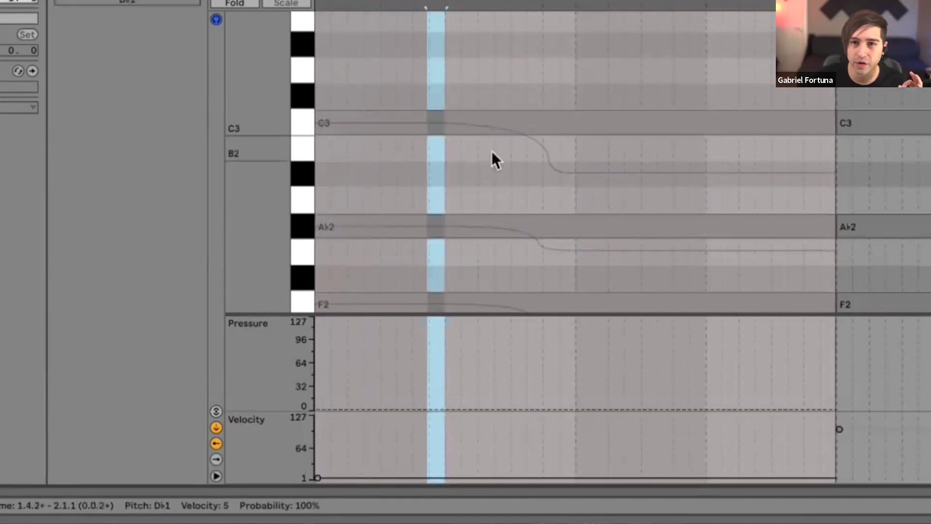
pyautogui.click(547, 122)
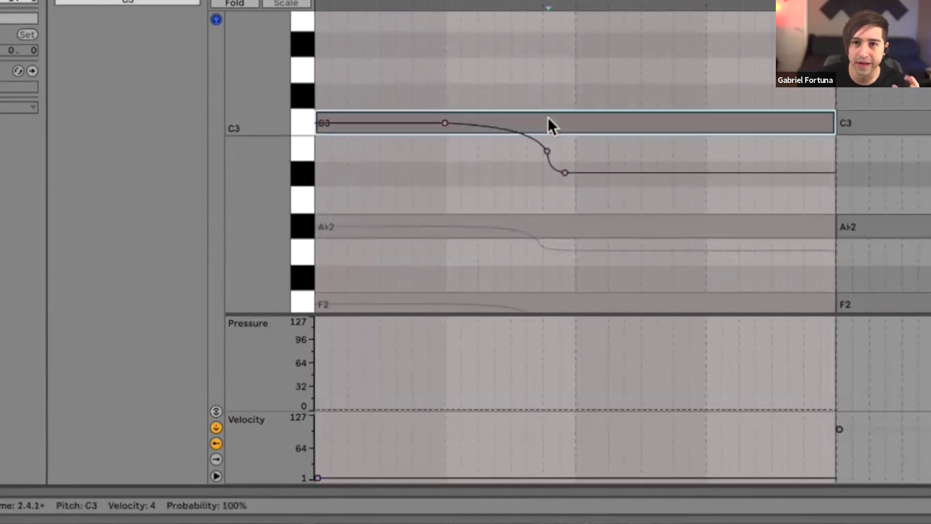
pyautogui.click(320, 409)
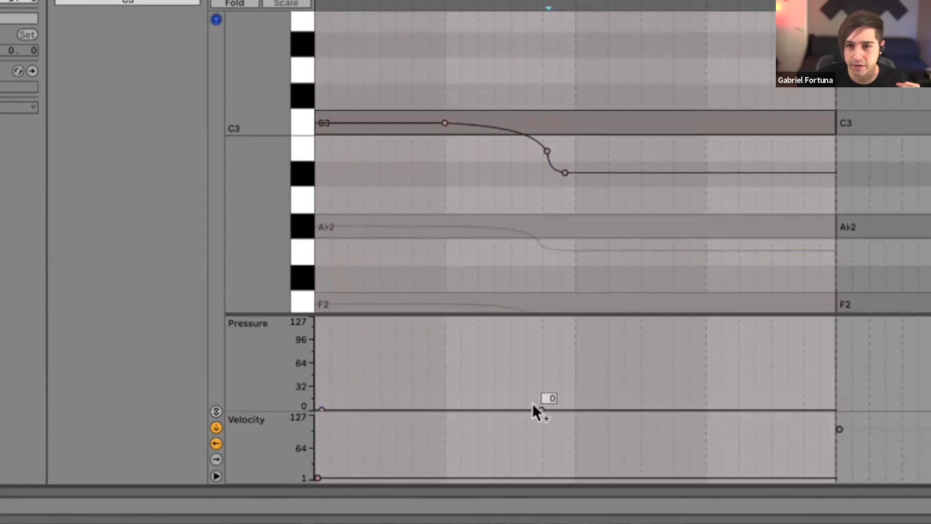
pyautogui.click(573, 409)
pyautogui.moveTo(540, 409); pyautogui.dragTo(541, 335)
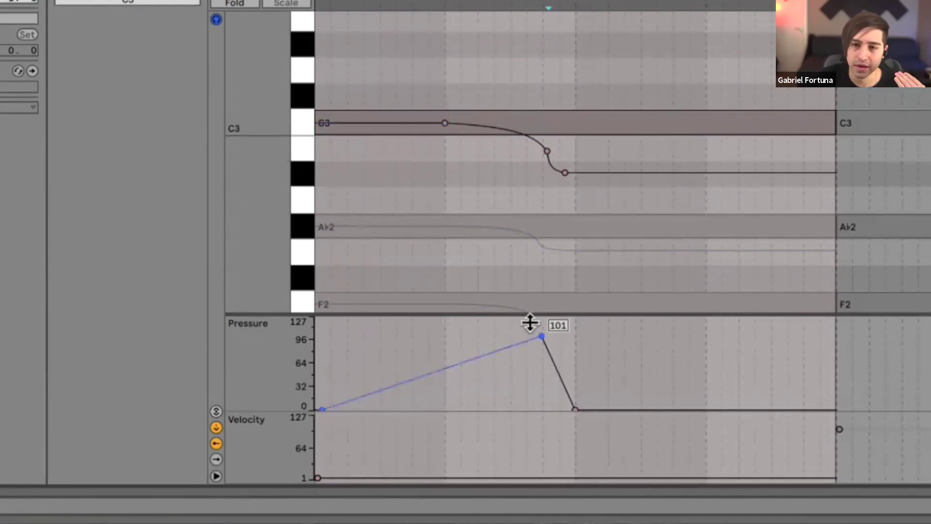
pyautogui.moveTo(541, 336)
pyautogui.mouseDown()
pyautogui.moveTo(516, 345)
pyautogui.moveTo(537, 347)
pyautogui.mouseUp()
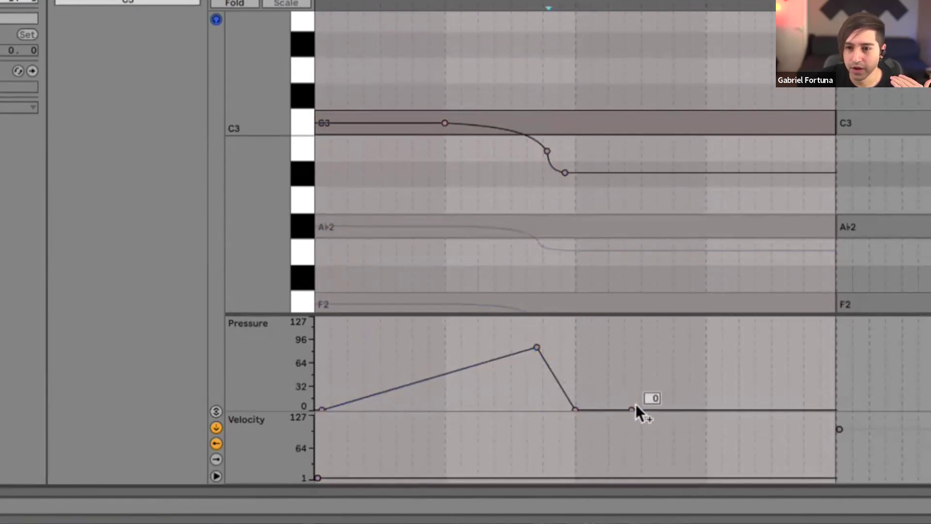
# Add a second pressure swell to the C3 note, peaking at about 93 late in bar 4 and falling to 0 at bar 5
pyautogui.moveTo(635, 407); pyautogui.dragTo(794, 341)
pyautogui.moveTo(823, 408); pyautogui.dragTo(835, 409)
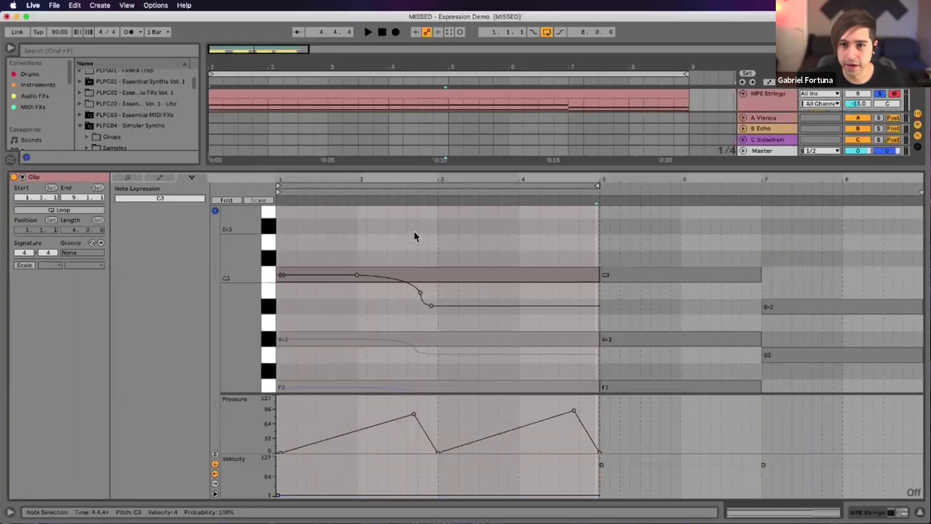
pyautogui.click(486, 185)
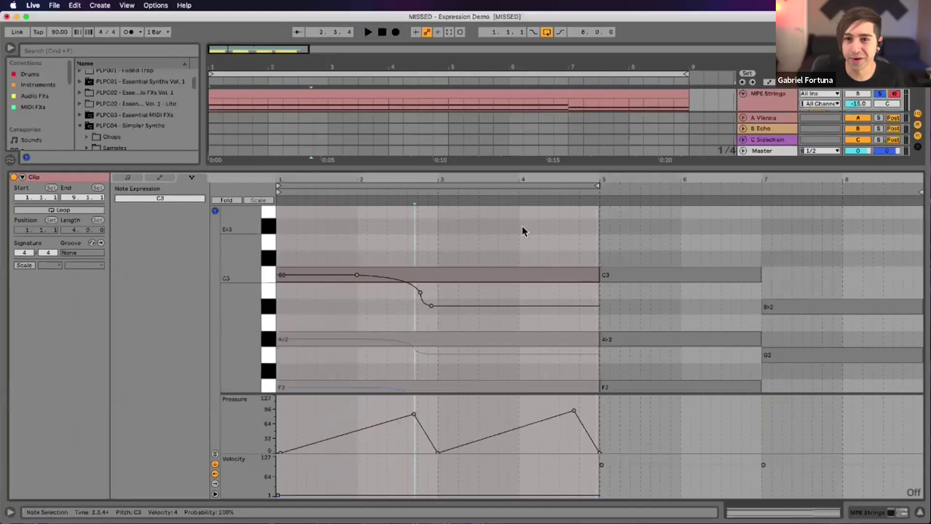
# Copy the pressure envelope of the first C3 note across bars 1 to 4 onto the first A♭2 note
pyautogui.moveTo(281, 415); pyautogui.dragTo(594, 420)
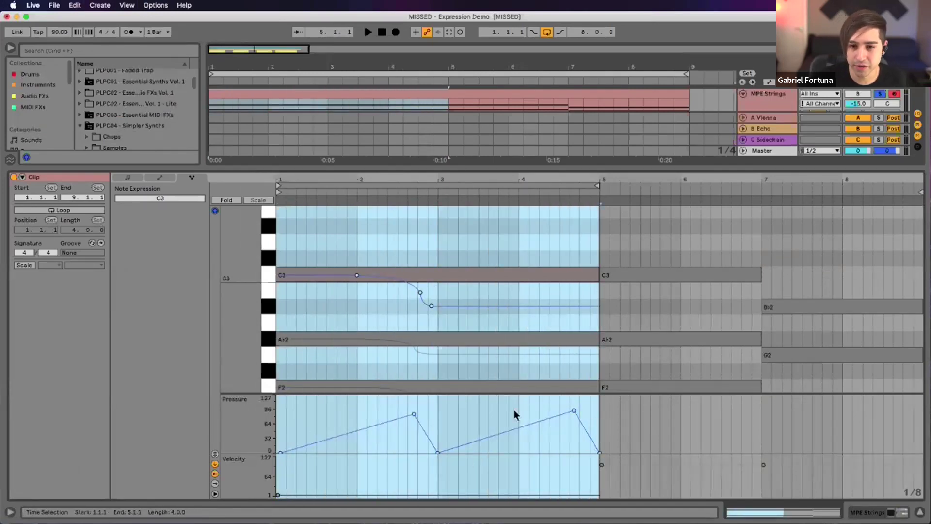
pyautogui.click(455, 336)
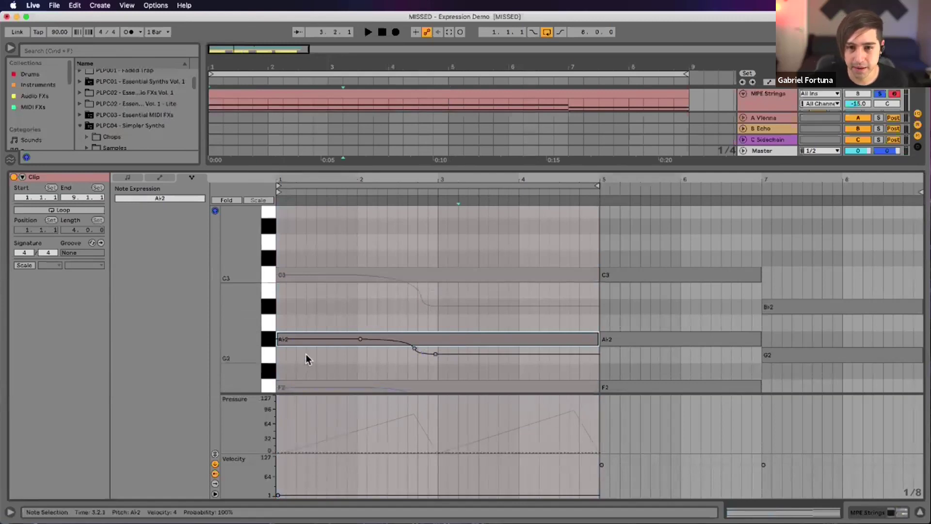
pyautogui.click(316, 278)
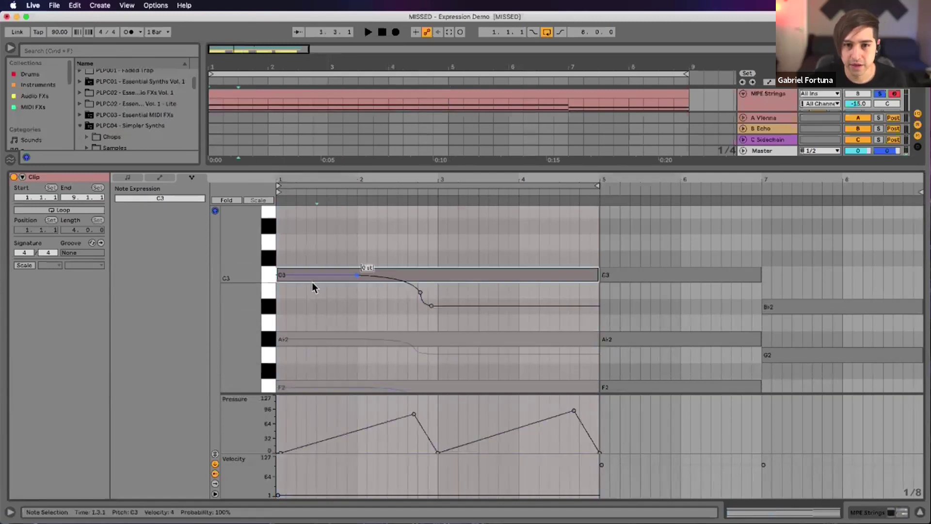
pyautogui.moveTo(278, 431); pyautogui.dragTo(602, 429)
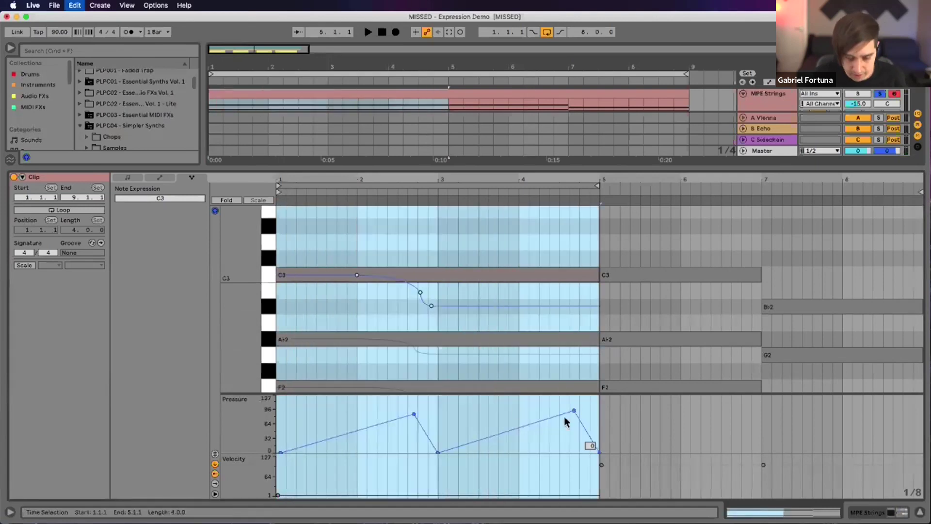
pyautogui.click(417, 340)
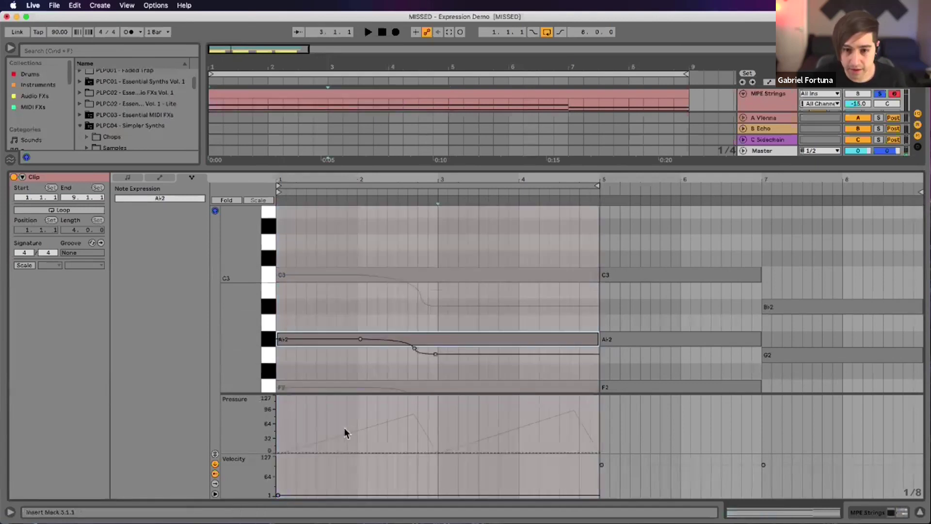
pyautogui.press('super+a')
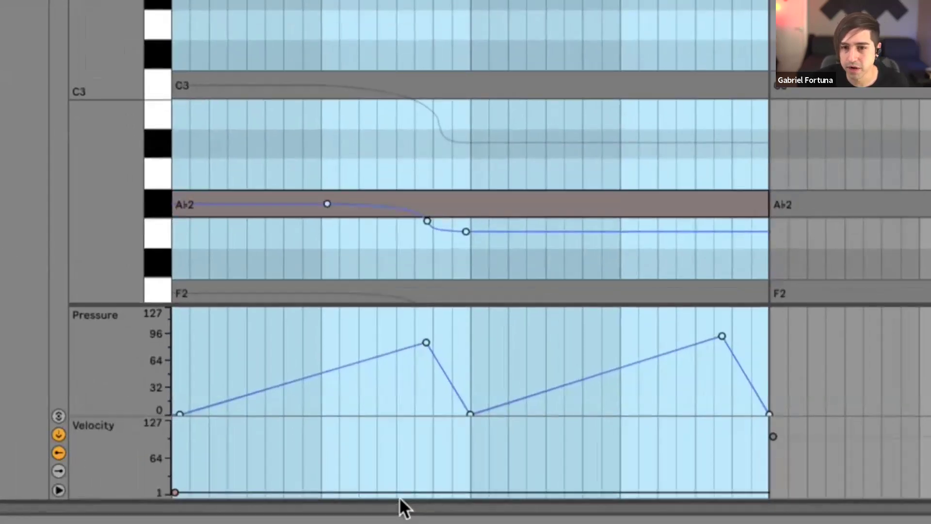
# Lower both pressure peaks of the A♭2 note to about 75 and shift them slightly later
pyautogui.moveTo(425, 342)
pyautogui.mouseDown()
pyautogui.moveTo(432, 352)
pyautogui.moveTo(437, 331)
pyautogui.mouseUp()
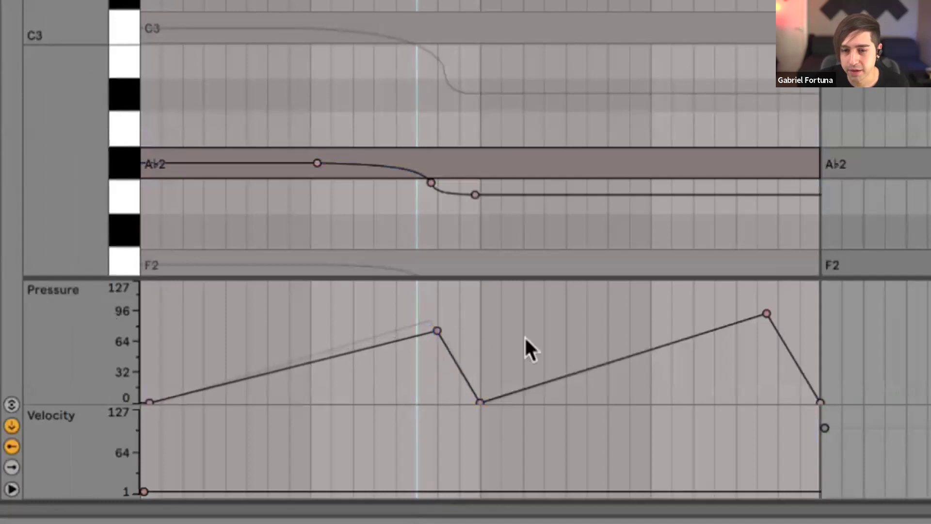
pyautogui.moveTo(766, 313); pyautogui.dragTo(777, 332)
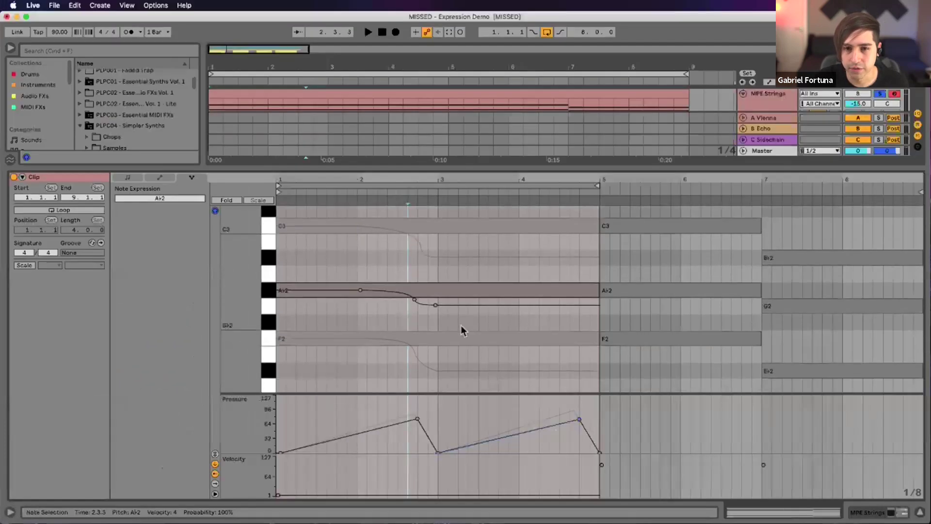
# Copy the pressure envelope onto the first F2 note, lower both peaks to about 65 and shift them slightly later
pyautogui.click(511, 364)
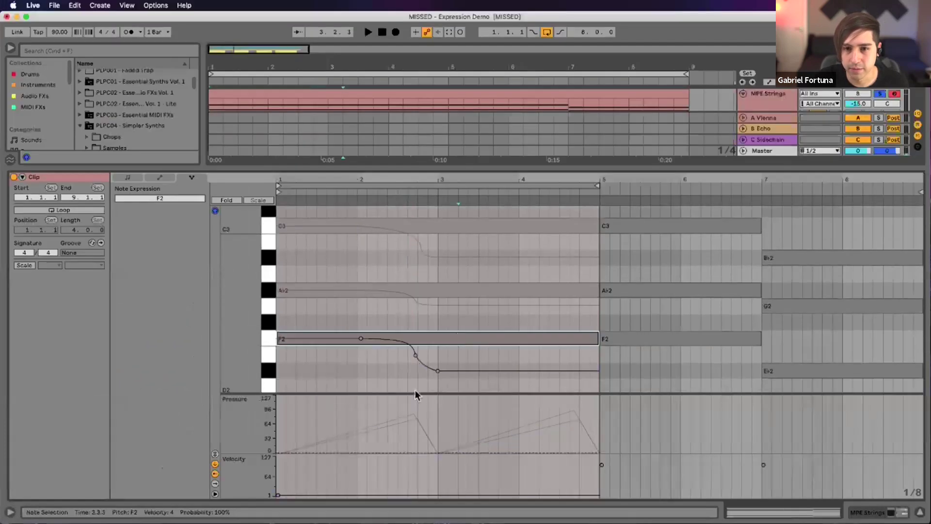
pyautogui.click(278, 431)
pyautogui.click(426, 411)
pyautogui.moveTo(414, 412); pyautogui.dragTo(413, 426)
pyautogui.moveTo(574, 411)
pyautogui.mouseDown()
pyautogui.moveTo(571, 429)
pyautogui.moveTo(578, 423)
pyautogui.mouseUp()
pyautogui.moveTo(414, 425); pyautogui.dragTo(424, 422)
# Copy the pressure envelope onto the first D♭1 note and move both peaks earlier, at about 82
pyautogui.scroll(-10, 373, 336)
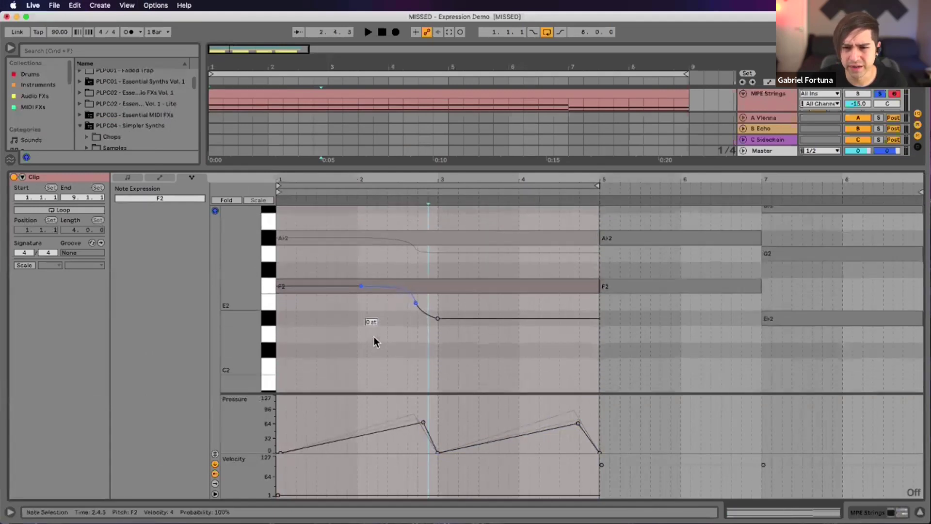
pyautogui.click(478, 330)
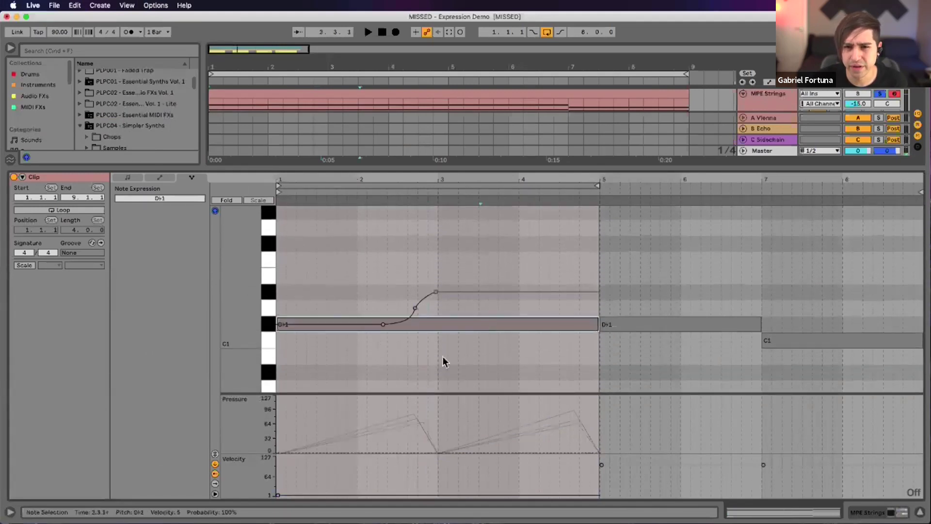
pyautogui.click(280, 425)
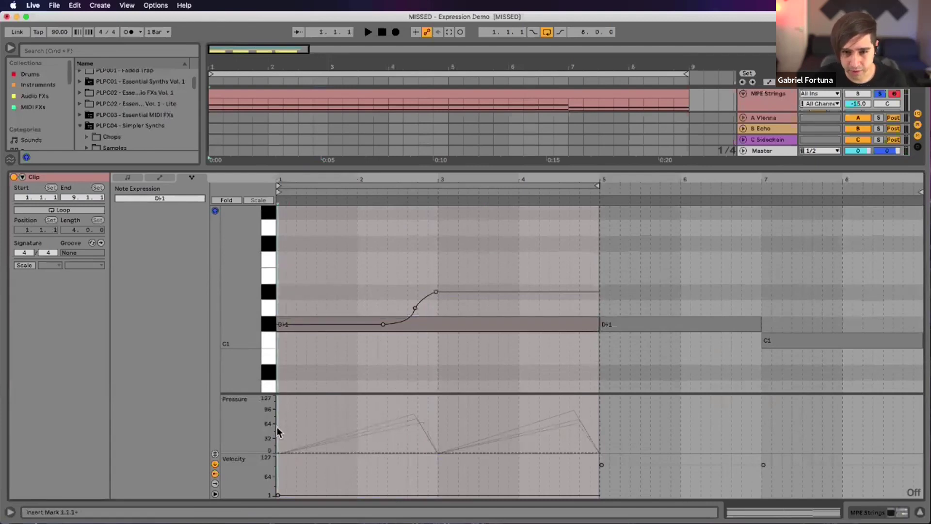
pyautogui.press('super+a')
pyautogui.click(432, 408)
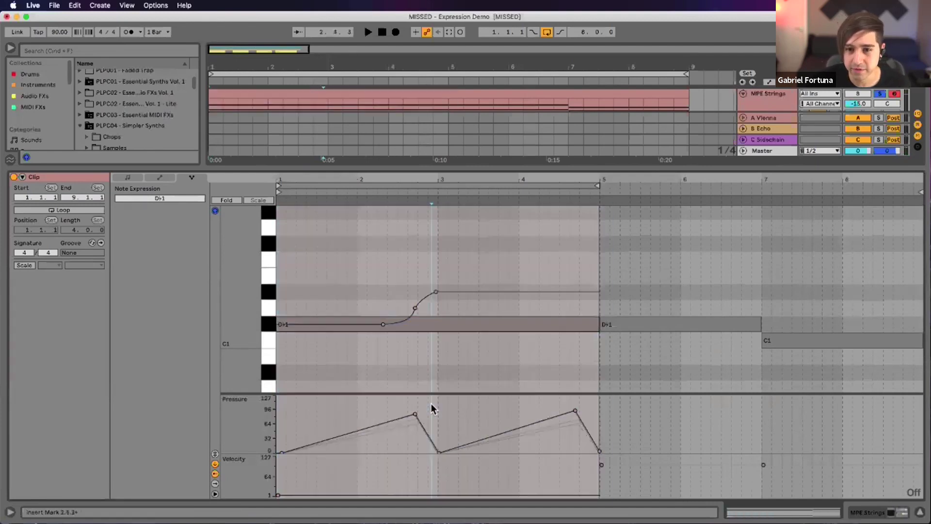
pyautogui.moveTo(417, 416); pyautogui.dragTo(406, 413)
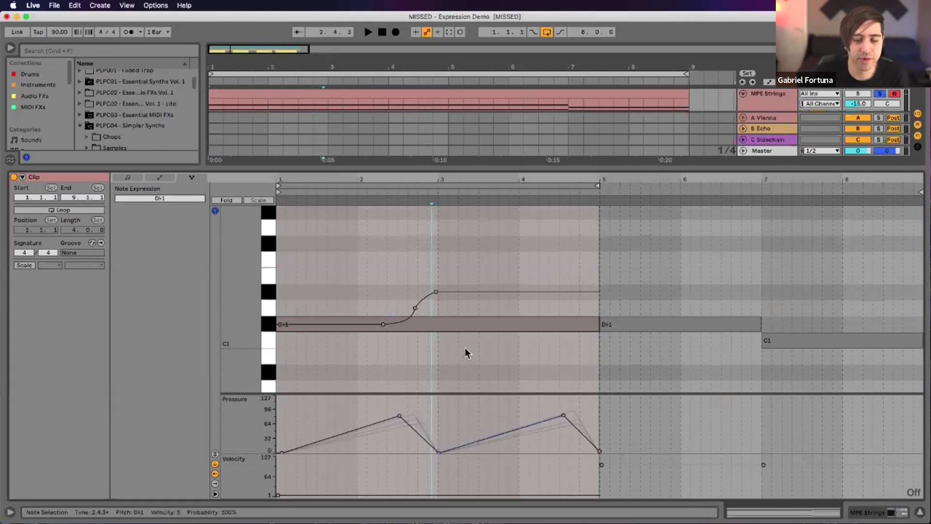
# Draw small freehand vibrato wobbles on the first C3 note's pitch curve, before the glide and across bars 3 and 4
pyautogui.scroll(10, 465, 347)
pyautogui.scroll(1, 464, 348)
pyautogui.click(457, 225)
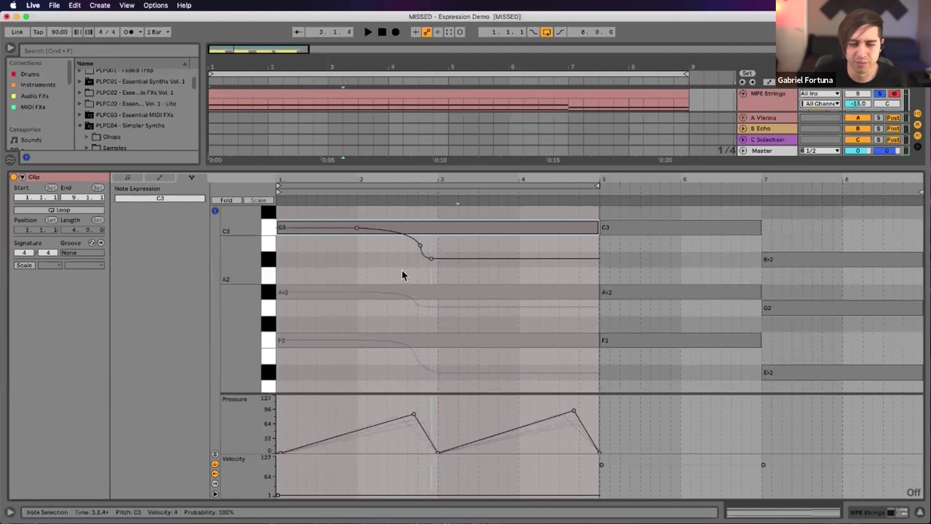
pyautogui.moveTo(315, 187); pyautogui.dragTo(343, 237)
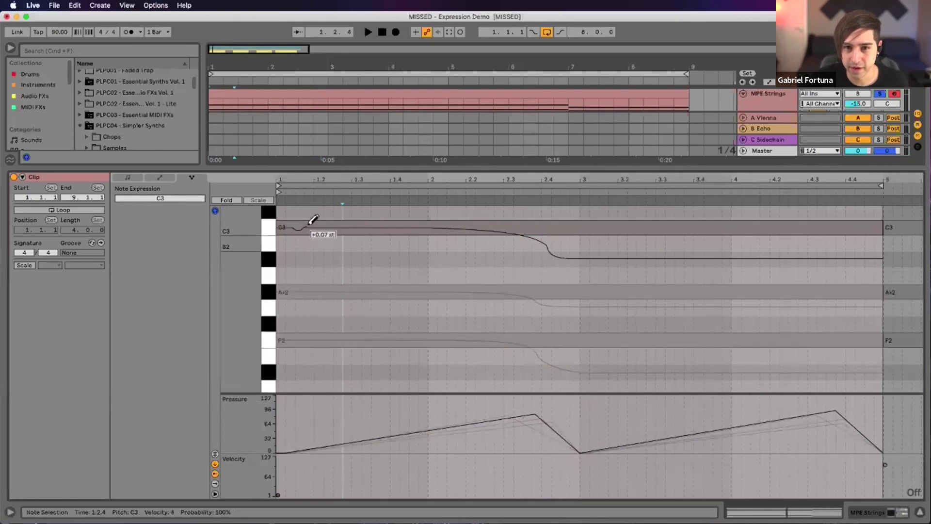
pyautogui.moveTo(333, 225); pyautogui.dragTo(368, 224)
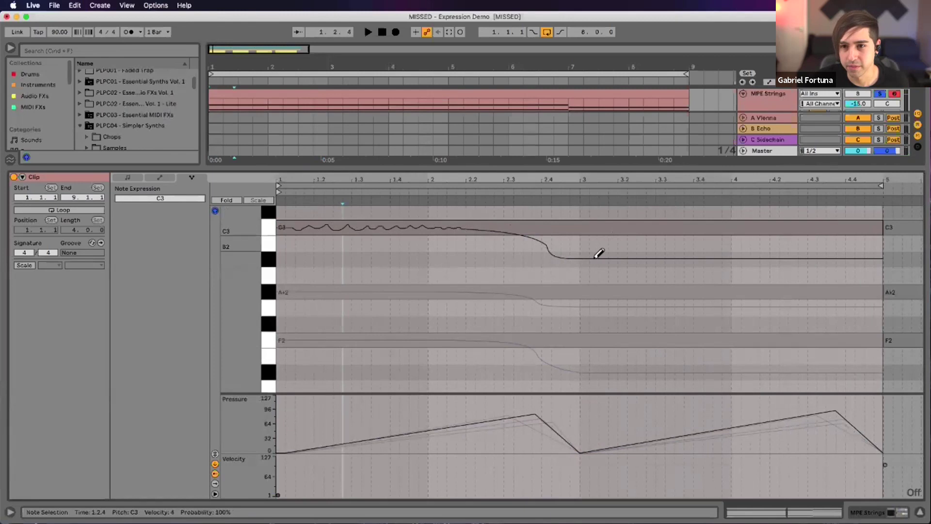
pyautogui.moveTo(629, 249); pyautogui.dragTo(656, 252)
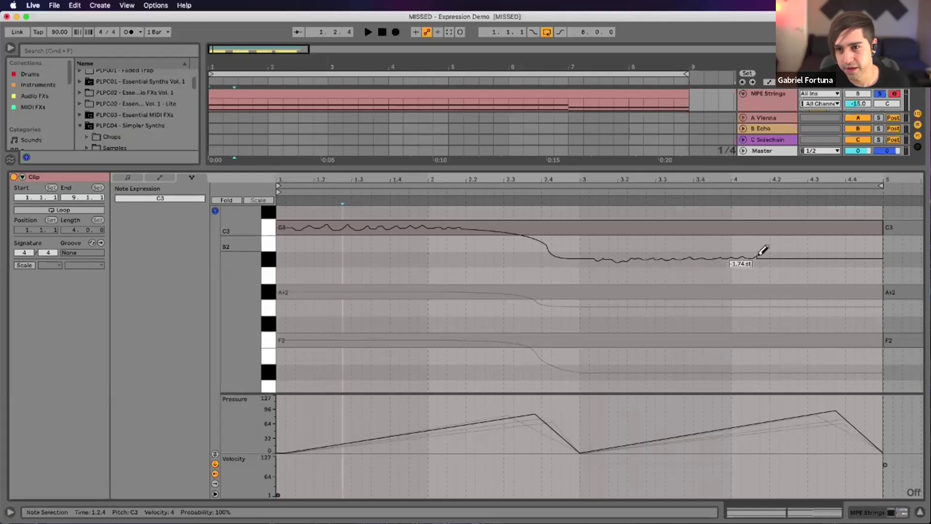
# Play back the strings clip to hear the pitch glides, vibrato and pressure swells
pyautogui.press('space')
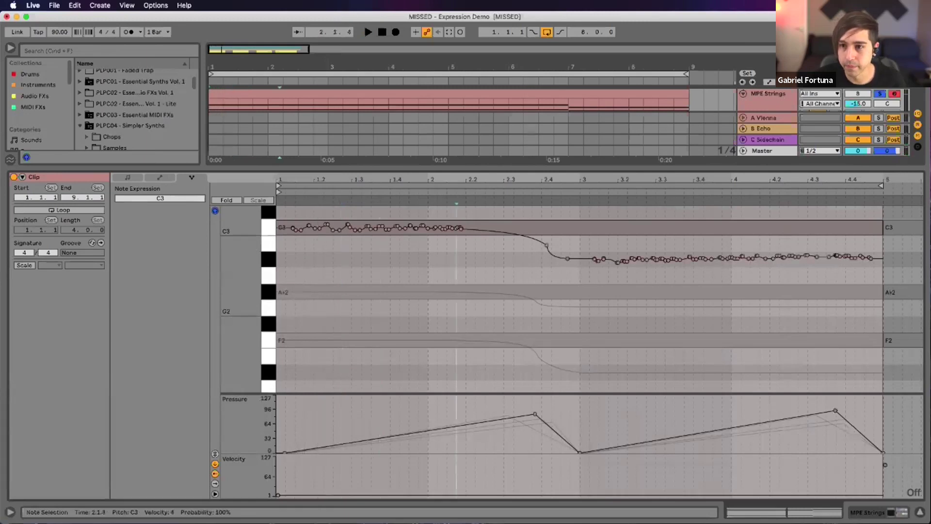
pyautogui.click(908, 263)
pyautogui.scroll(-5, 535, 300)
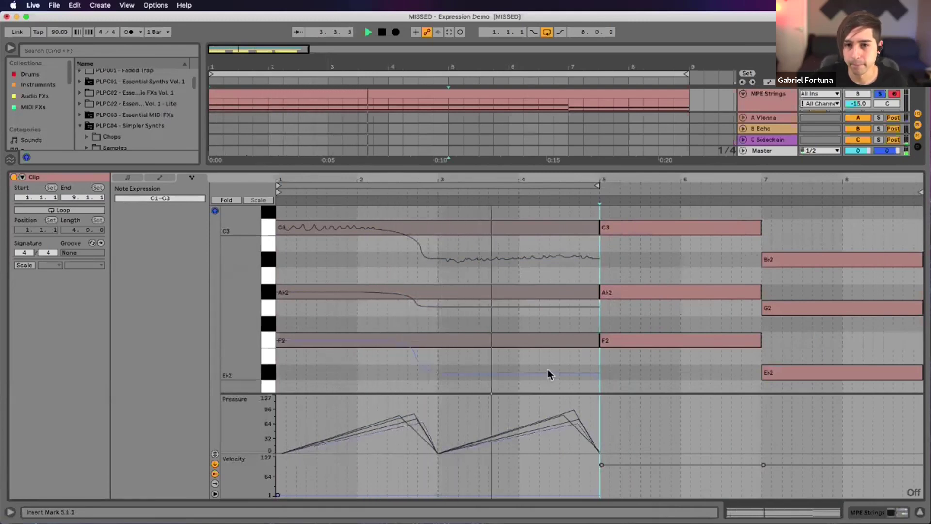
pyautogui.scroll(-2, 548, 371)
pyautogui.scroll(3, 548, 371)
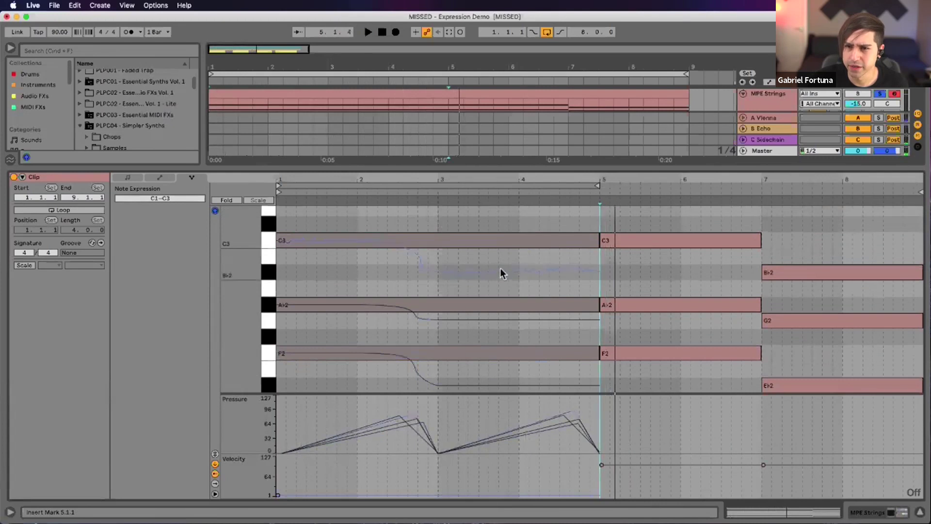
# Raise the pressure dip at bar 3 to about 10 on the first C3, A♭2 and F2 notes
pyautogui.scroll(-1, 449, 320)
pyautogui.click(456, 224)
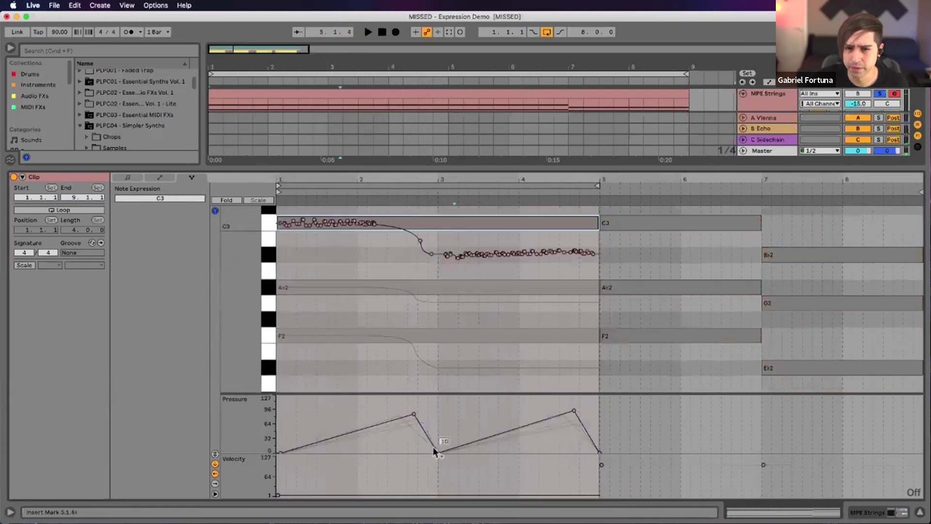
pyautogui.click(441, 287)
pyautogui.moveTo(438, 452); pyautogui.dragTo(438, 447)
pyautogui.click(446, 334)
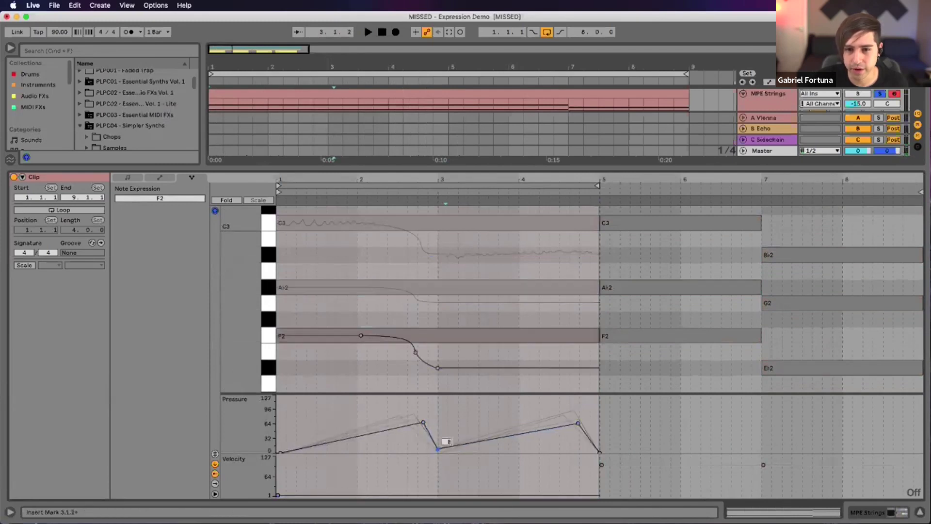
# Raise the pressure dip at bar 3 of the first D♭1 note to about 15
pyautogui.scroll(-10, 429, 318)
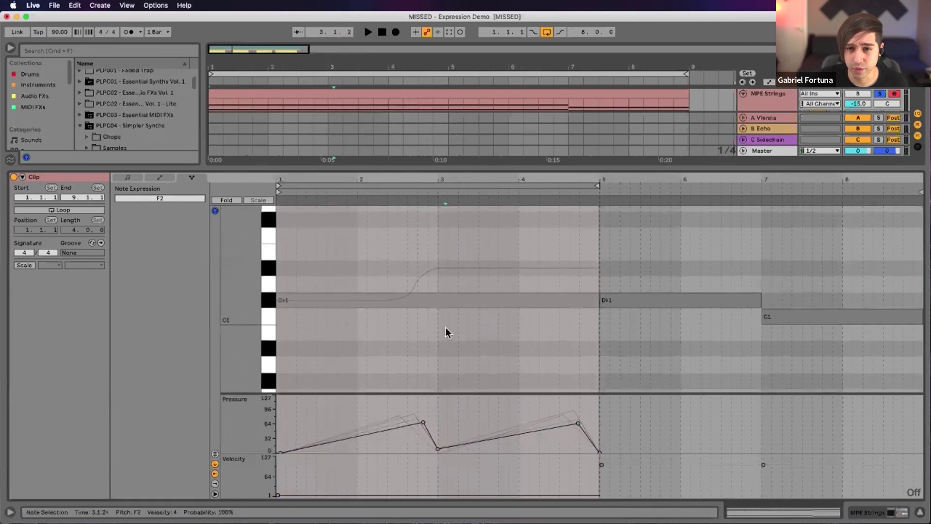
pyautogui.click(450, 301)
pyautogui.moveTo(438, 450); pyautogui.dragTo(438, 447)
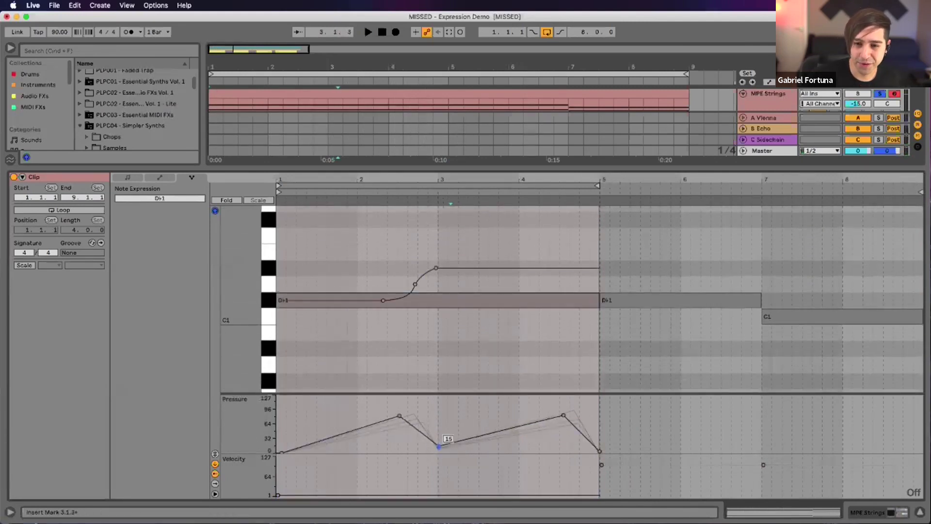
pyautogui.moveTo(438, 446); pyautogui.dragTo(438, 445)
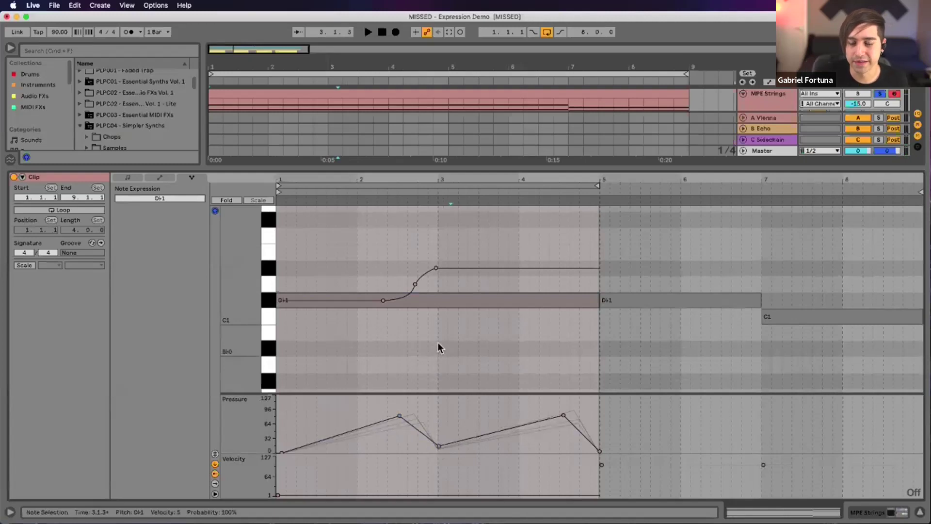
pyautogui.scroll(3, 438, 343)
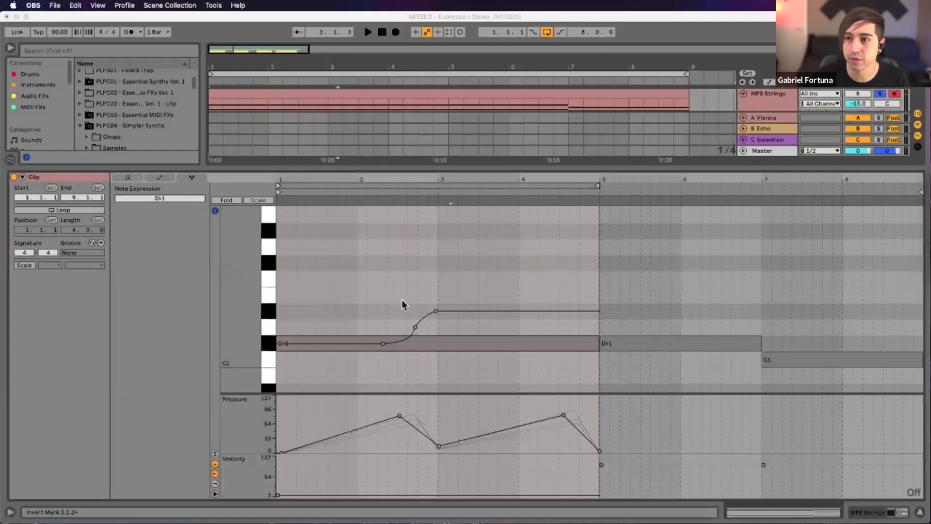
pyautogui.scroll(-5, 402, 300)
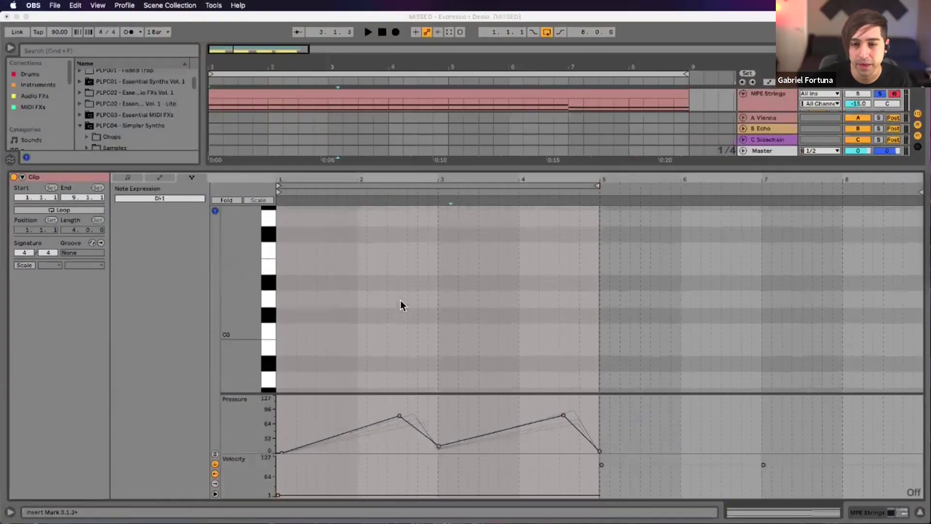
pyautogui.scroll(5, 400, 305)
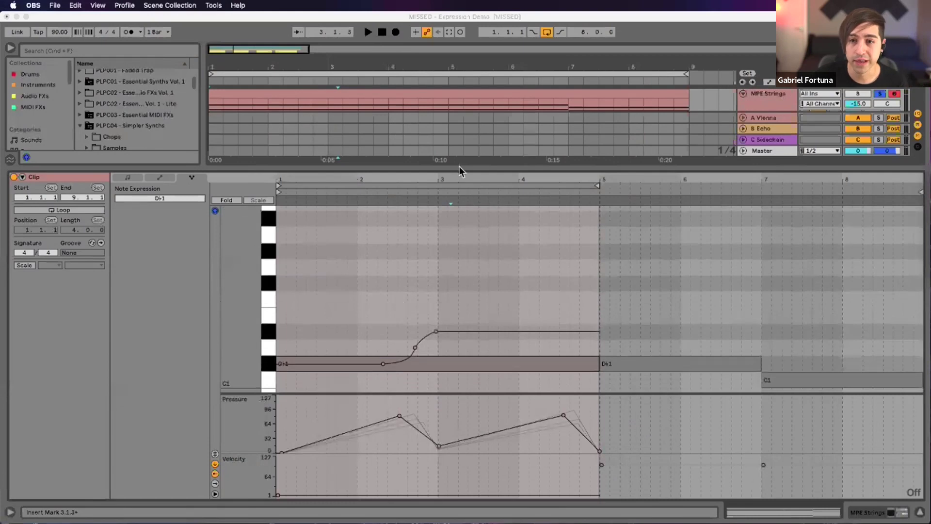
# Enlarge the arrangement by collapsing the clip editor, and delete the MIDI Strings track
pyautogui.click(459, 170)
pyautogui.moveTo(616, 168); pyautogui.dragTo(616, 500)
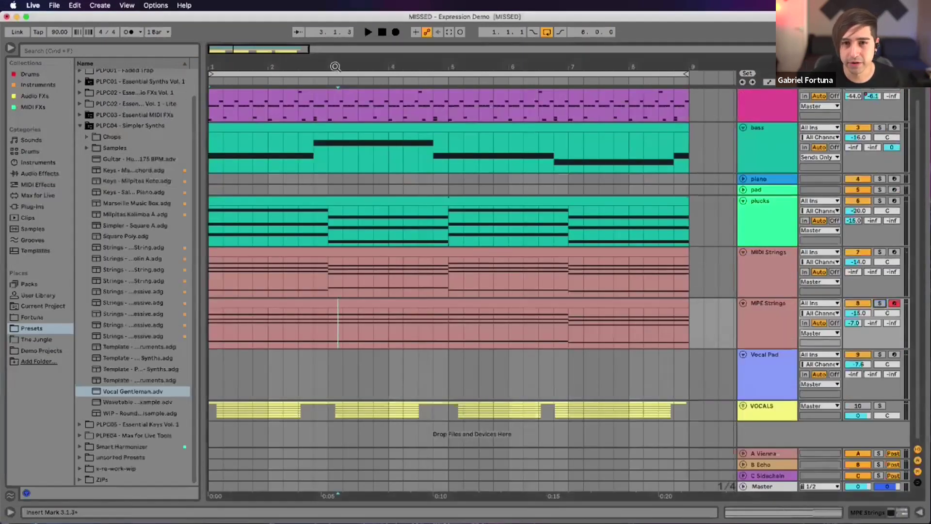
pyautogui.click(785, 267)
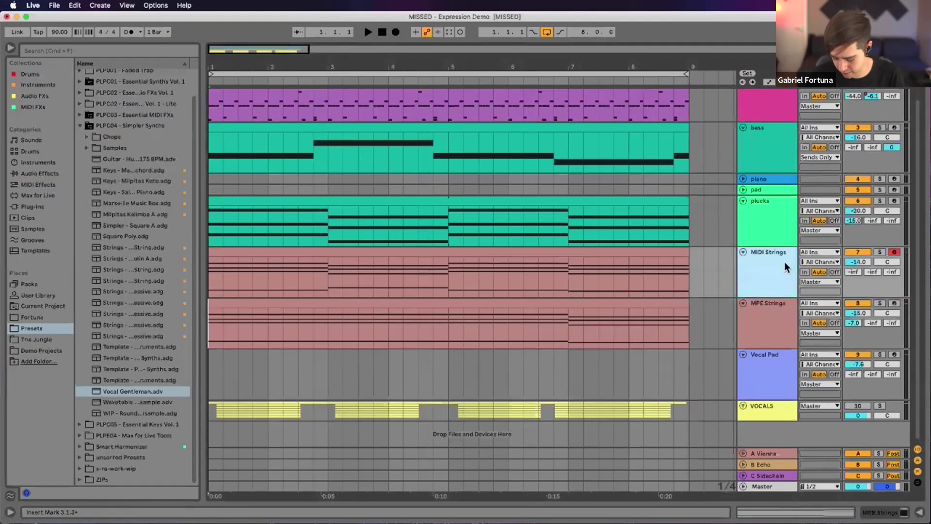
pyautogui.press('Delete')
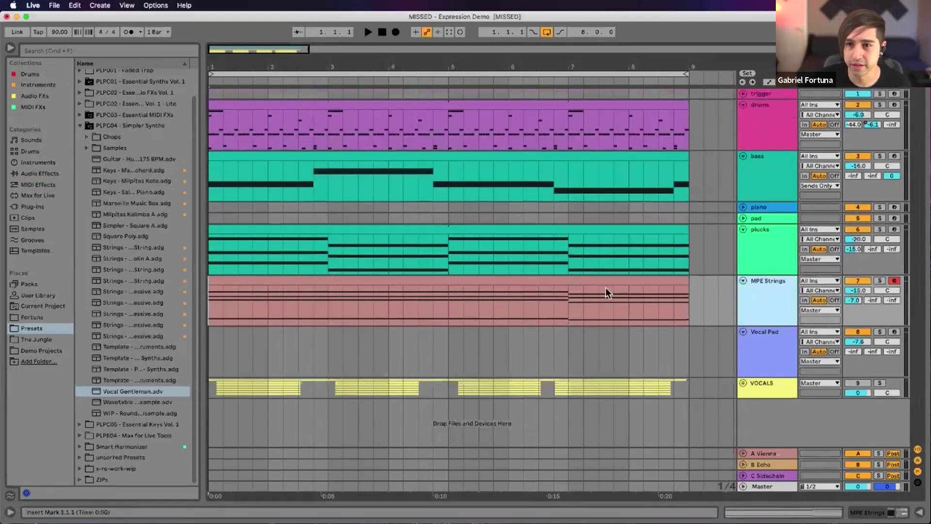
# Replace bars 5 to 8 of the MPE Strings track with a duplicate of its first four bars
pyautogui.moveTo(687, 296); pyautogui.dragTo(448, 298)
pyautogui.press('super+d')
pyautogui.click(435, 286)
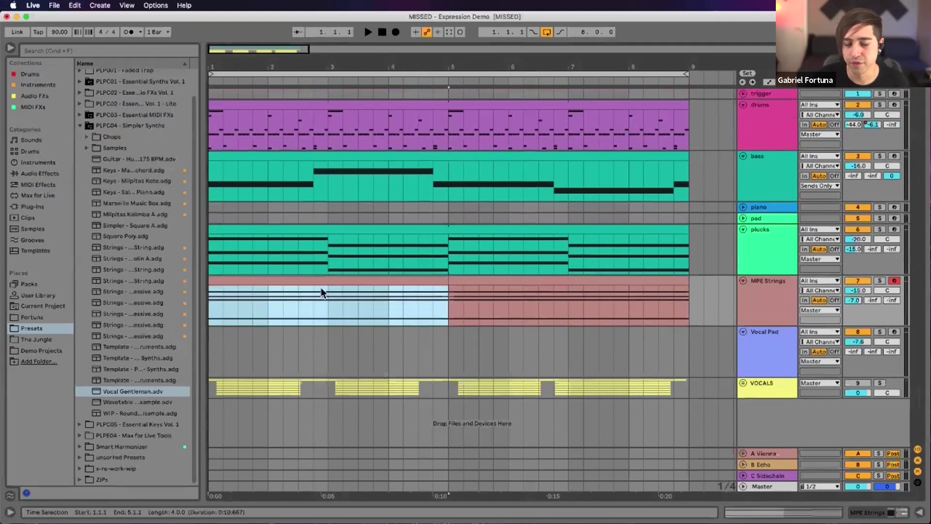
pyautogui.moveTo(212, 295); pyautogui.dragTo(443, 301)
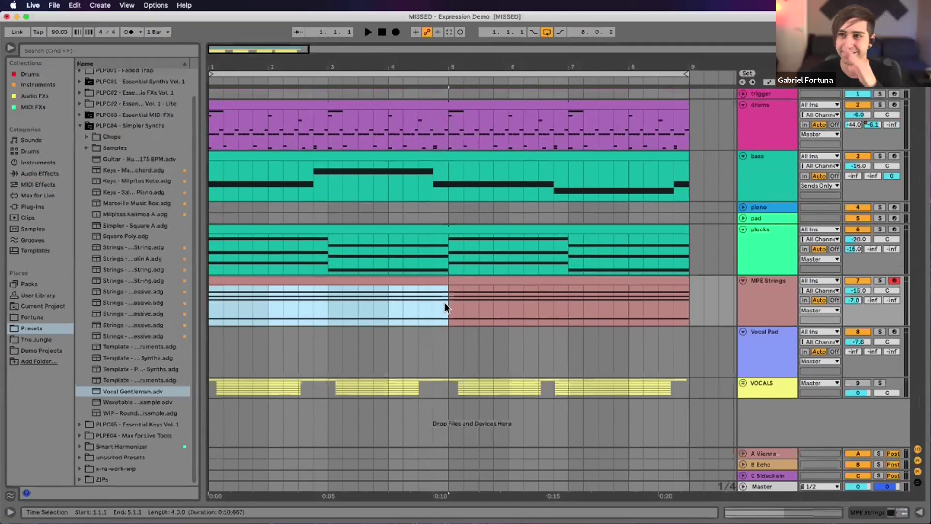
# Play the full arrangement and raise the MPE Strings track volume to -13.1 dB, stopping playback at the end
pyautogui.press('space')
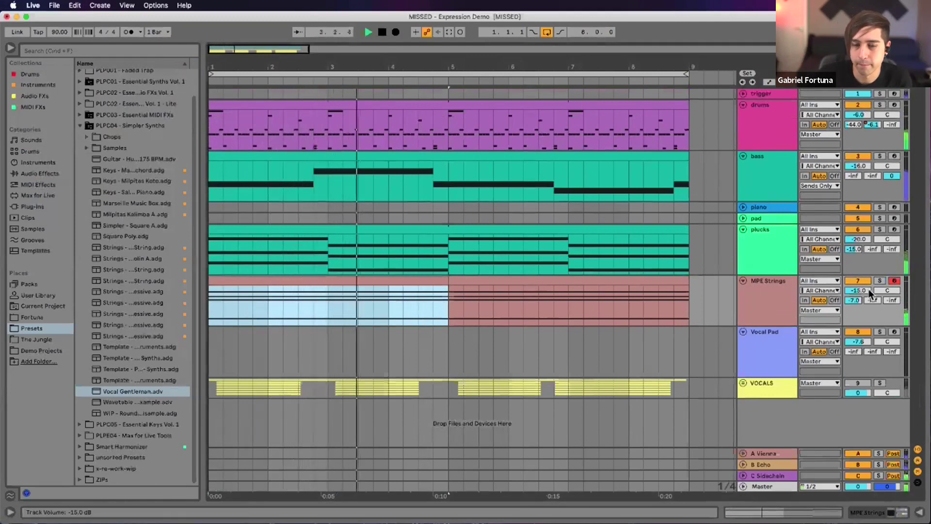
pyautogui.moveTo(867, 288); pyautogui.dragTo(867, 281)
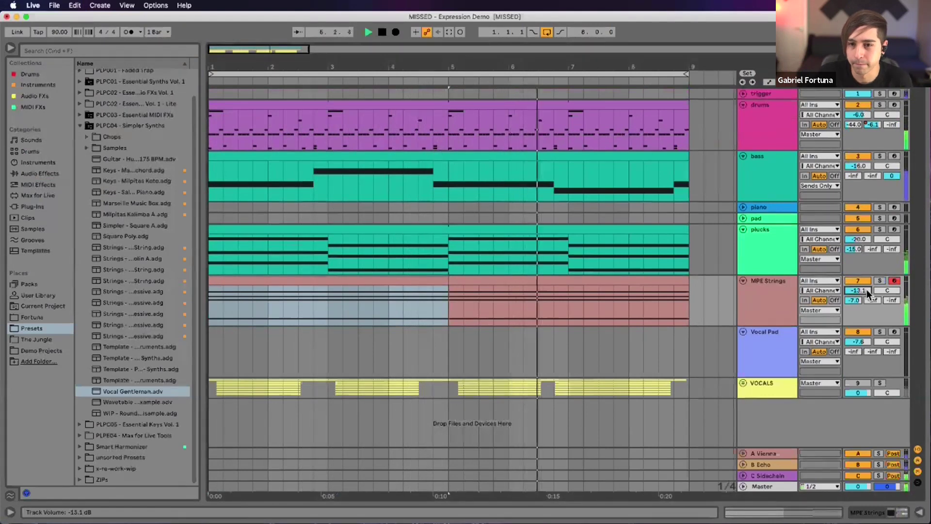
pyautogui.click(382, 32)
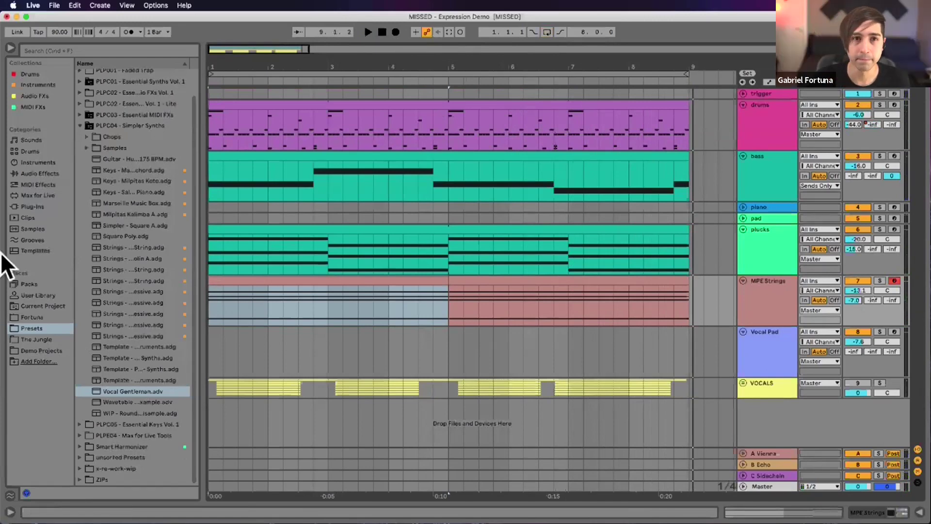
# Switch to Zoom, return to the meeting and close the floating video window
pyautogui.moveTo(1, 271)
pyautogui.click(19, 275)
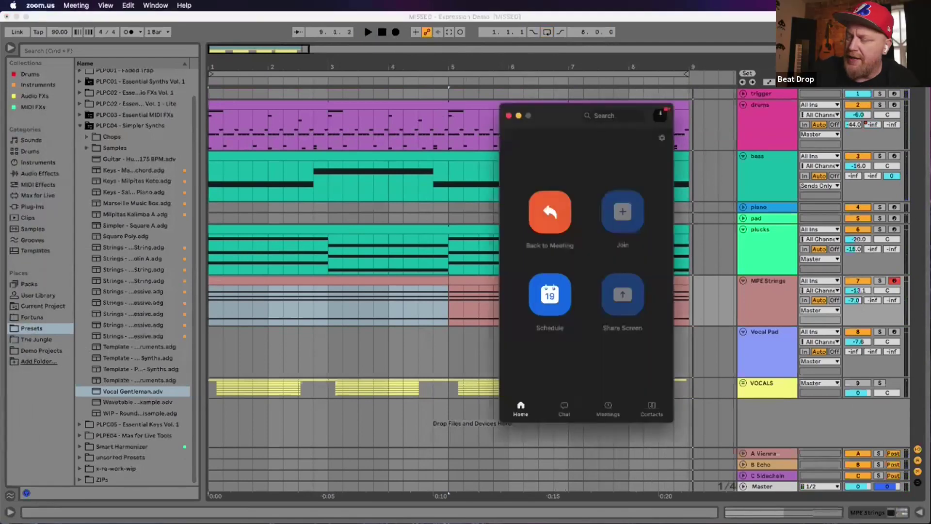
pyautogui.click(549, 212)
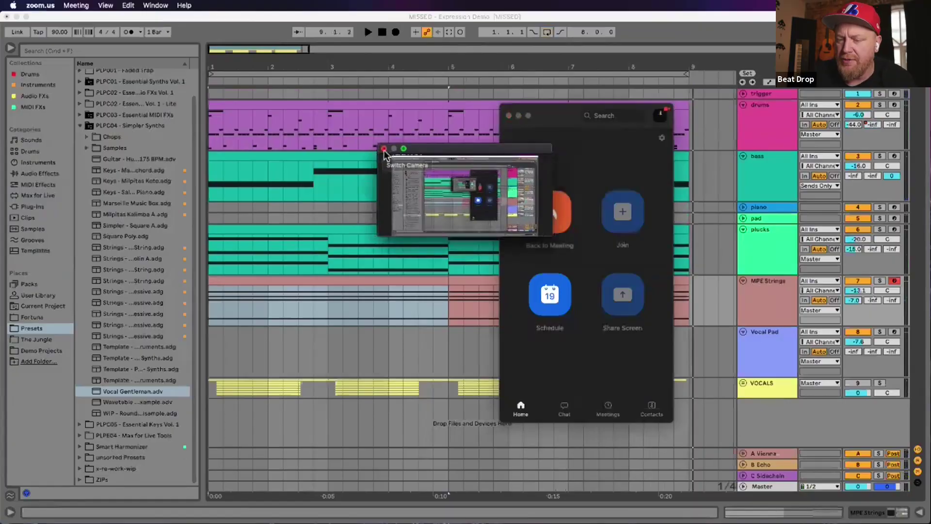
pyautogui.click(383, 149)
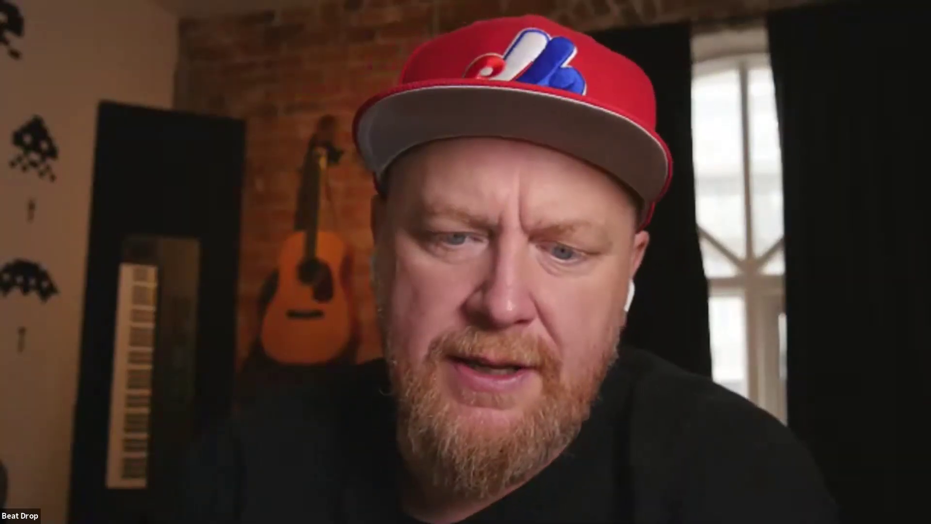
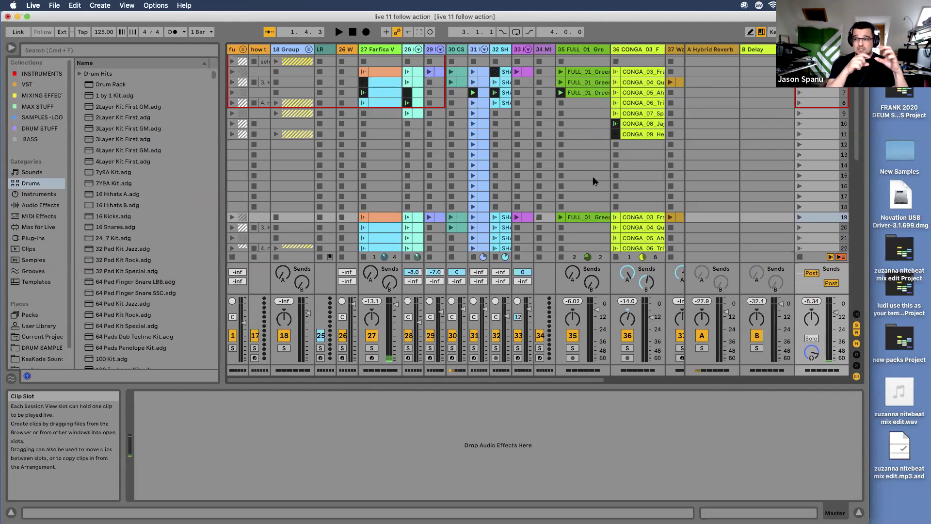
# Examine the Follow Action settings of the blue and orange clips in the Farfisa V track
pyautogui.click(393, 93)
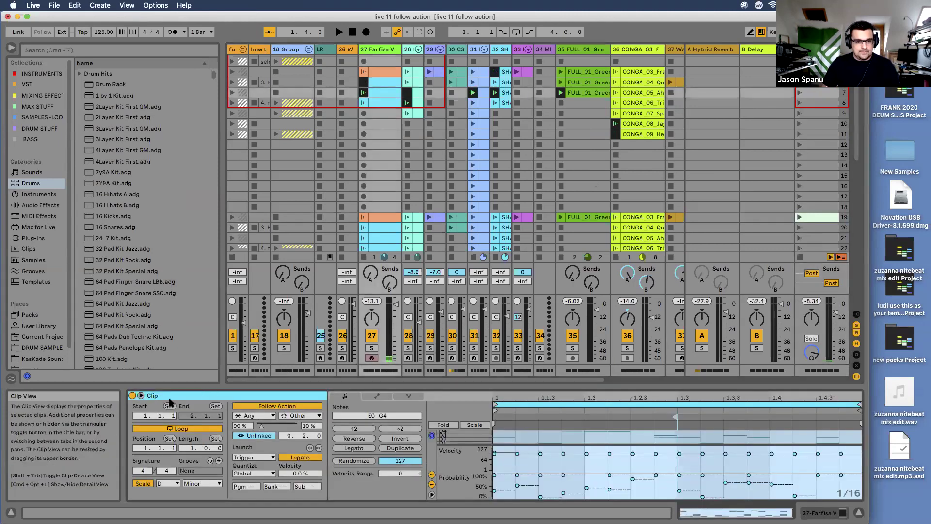
pyautogui.click(388, 97)
pyautogui.click(388, 73)
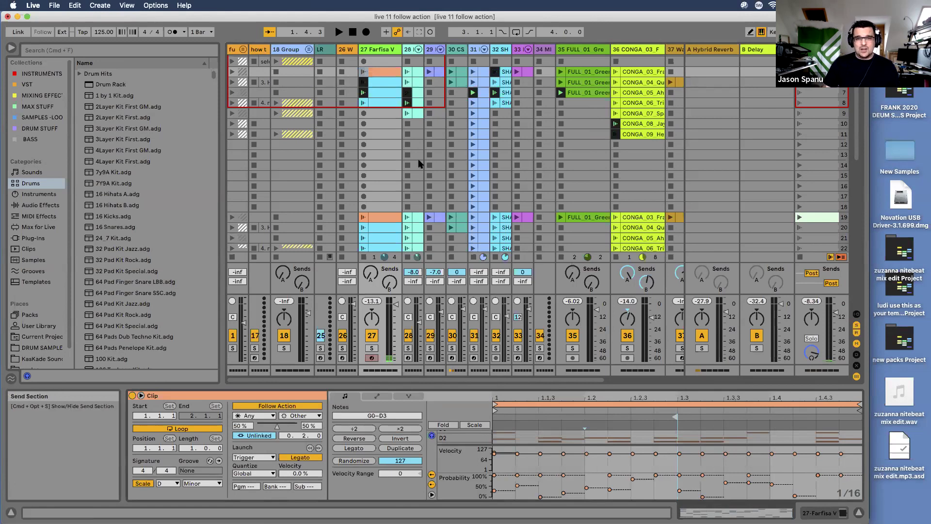
# Examine the notes and Follow Action settings of the Farfisa V clips in scenes 37 to 40 in an enlarged clip view
pyautogui.scroll(-3, 421, 165)
pyautogui.scroll(-6, 420, 165)
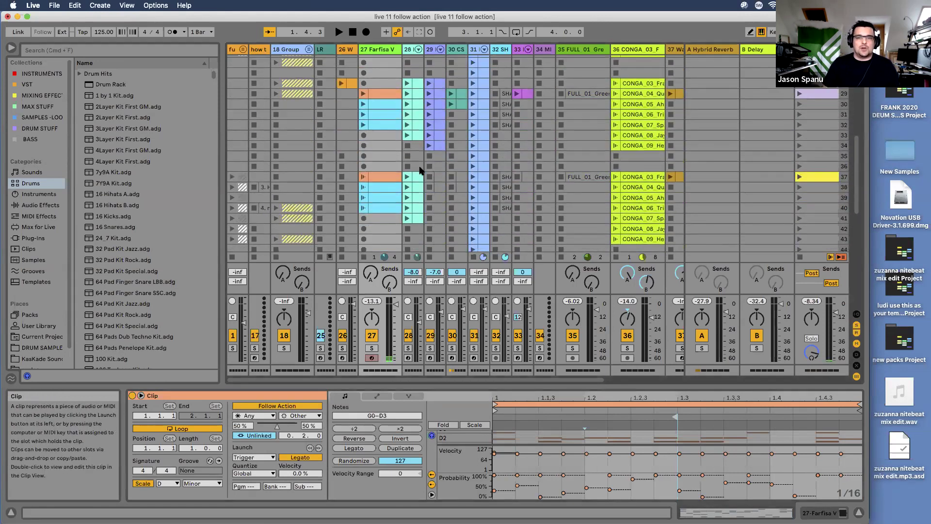
pyautogui.scroll(-2, 420, 169)
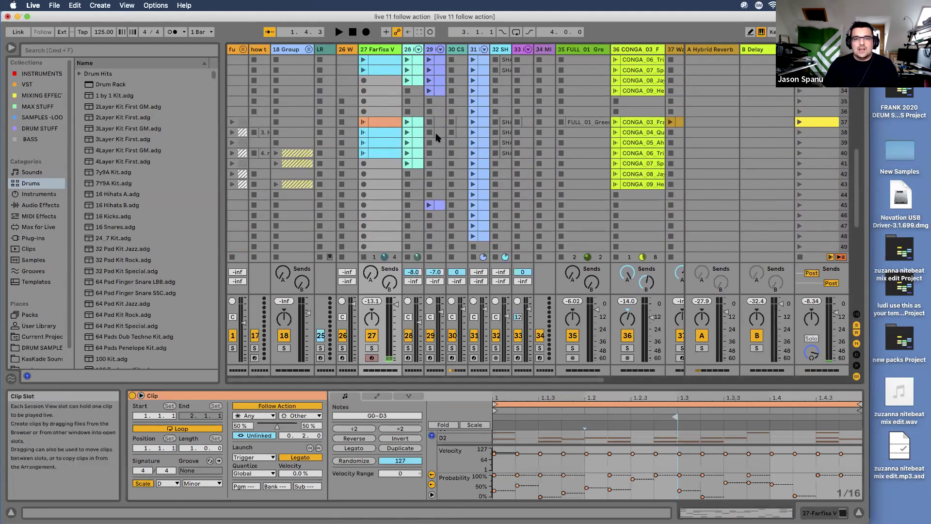
pyautogui.click(383, 123)
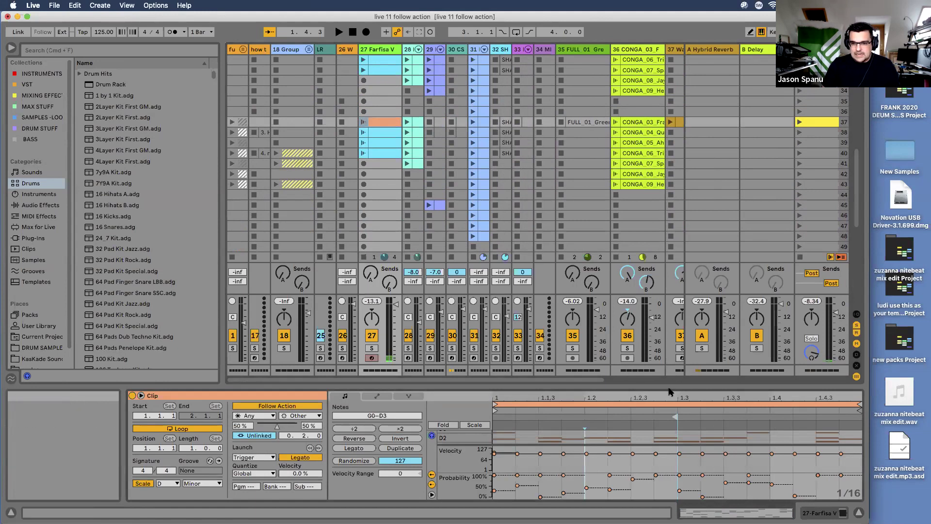
pyautogui.moveTo(670, 386); pyautogui.dragTo(400, 222)
pyautogui.click(388, 79)
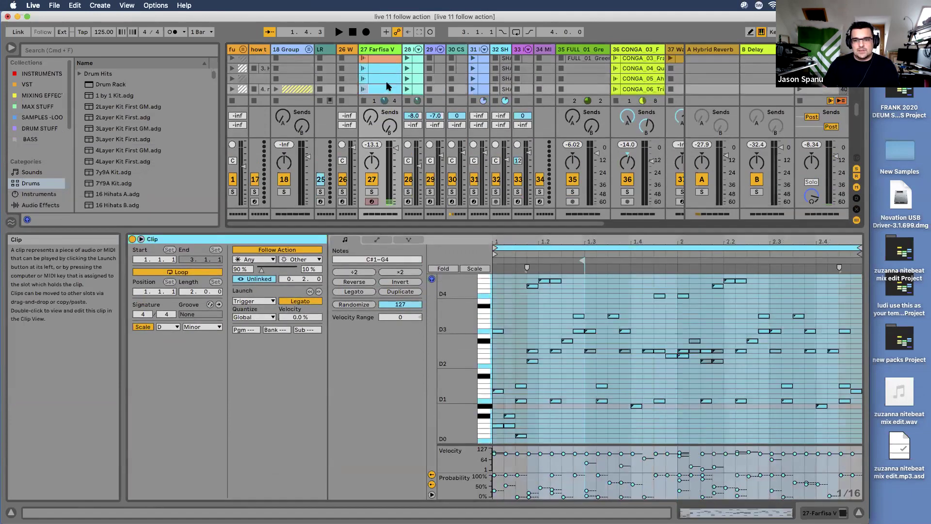
pyautogui.click(388, 69)
pyautogui.click(390, 57)
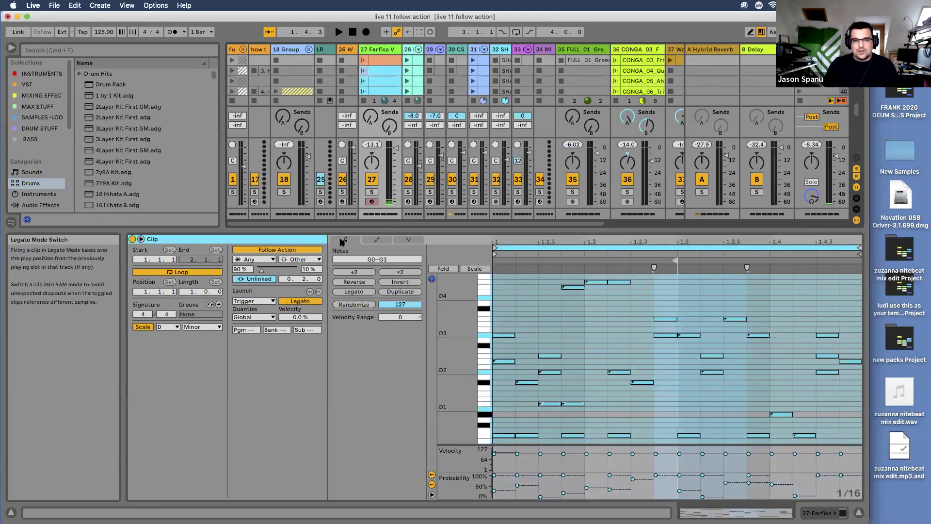
pyautogui.moveTo(353, 231); pyautogui.dragTo(354, 370)
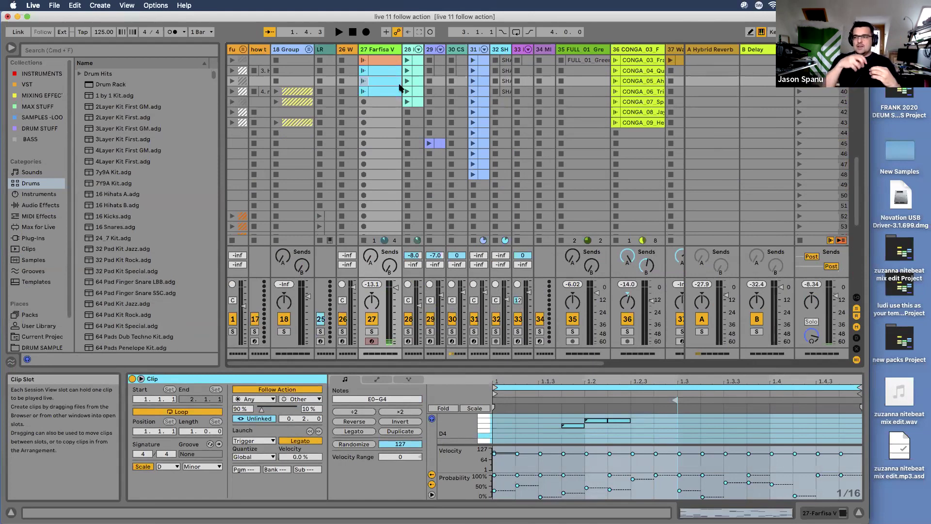
# Play the orange Farfisa V clip in scene 37 with its follow actions and stop playback
pyautogui.click(387, 60)
pyautogui.click(388, 60)
pyautogui.scroll(1, 485, 145)
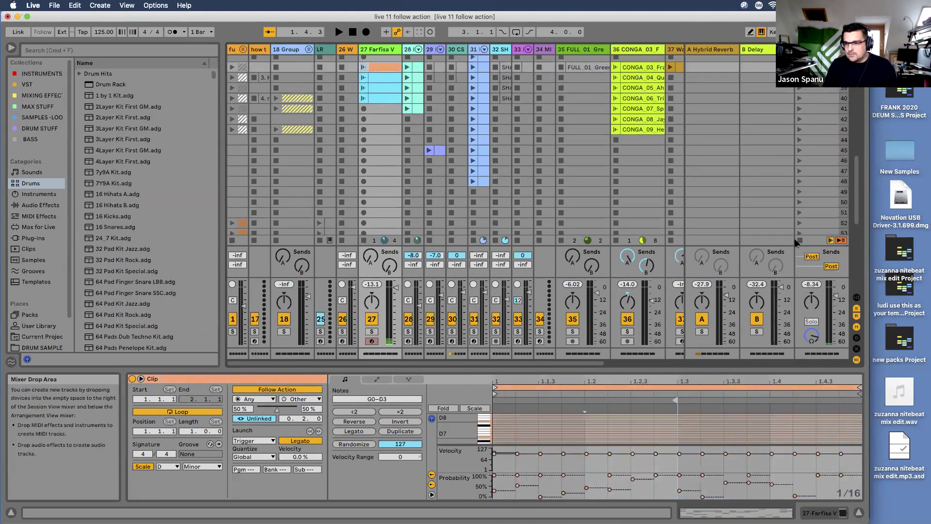
pyautogui.click(338, 31)
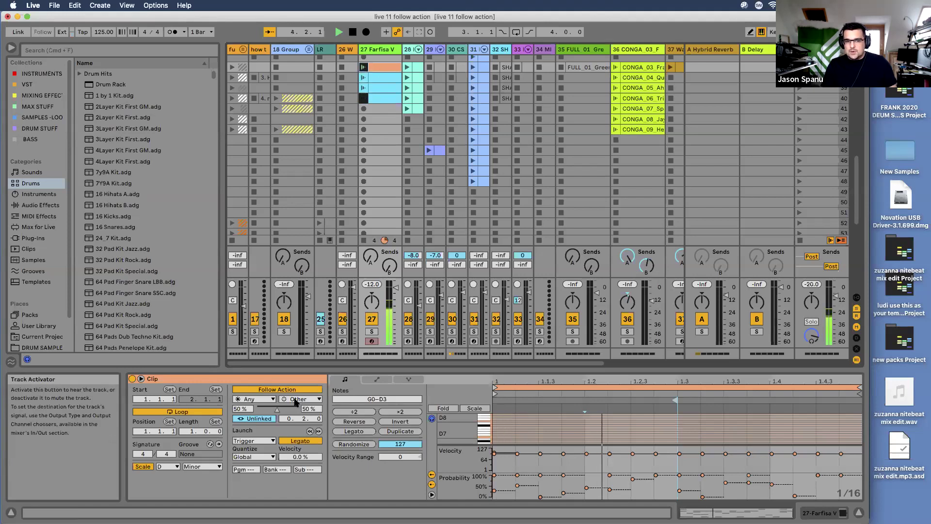
pyautogui.press('space')
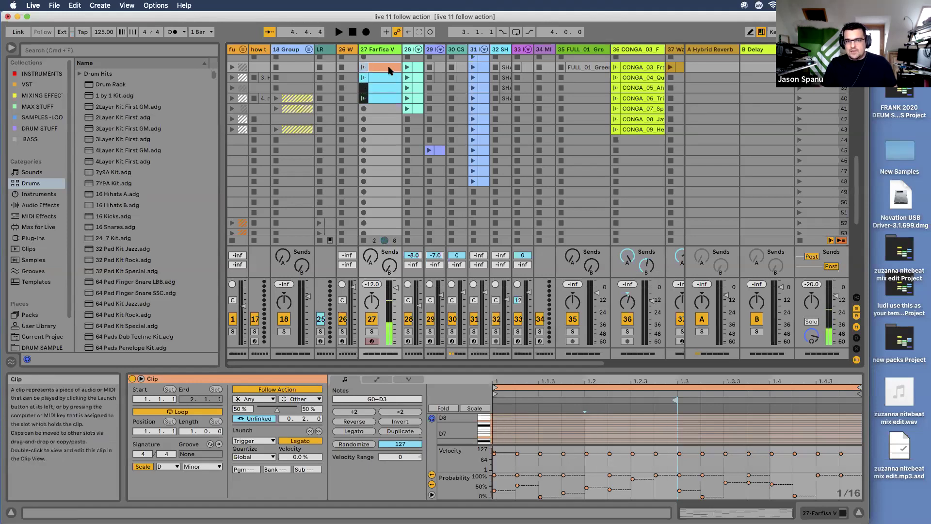
# Select the four Farfisa V clips in scenes 37 to 40 together and choose Any as their Follow Action A
pyautogui.keyDown('shift'); pyautogui.click(384, 119); pyautogui.keyUp('shift')
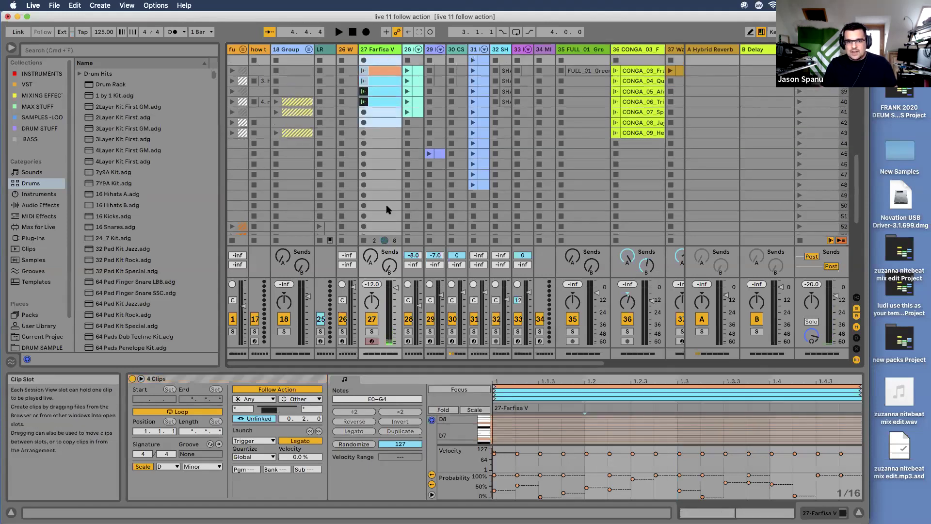
pyautogui.click(394, 154)
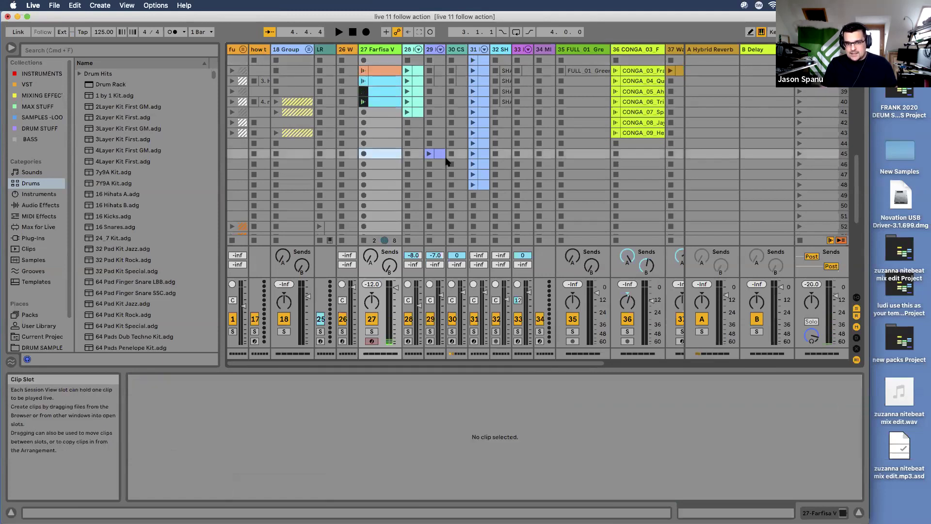
pyautogui.moveTo(481, 205); pyautogui.dragTo(480, 133)
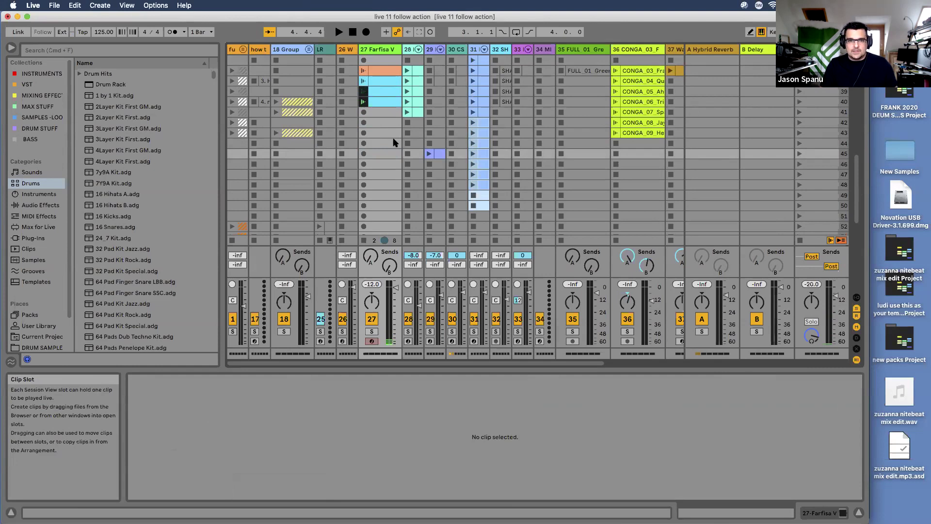
pyautogui.moveTo(382, 121); pyautogui.dragTo(386, 73)
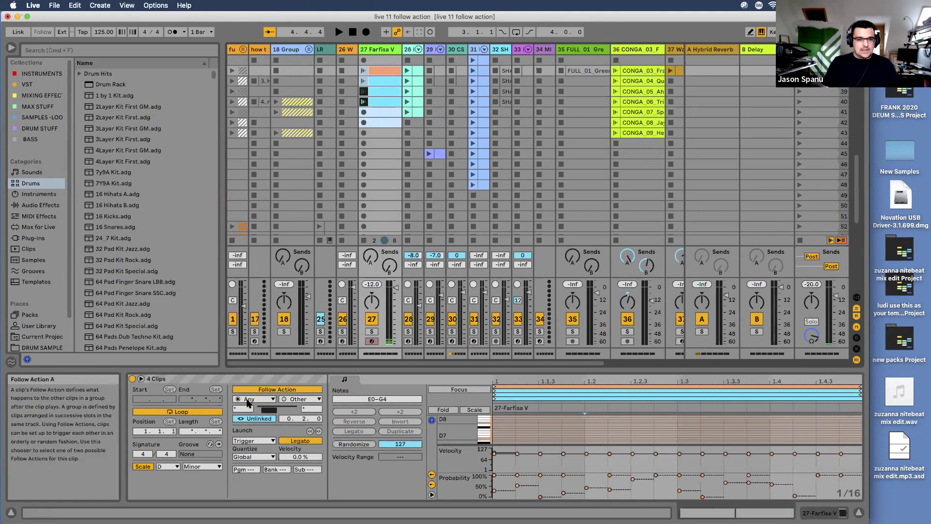
pyautogui.click(249, 399)
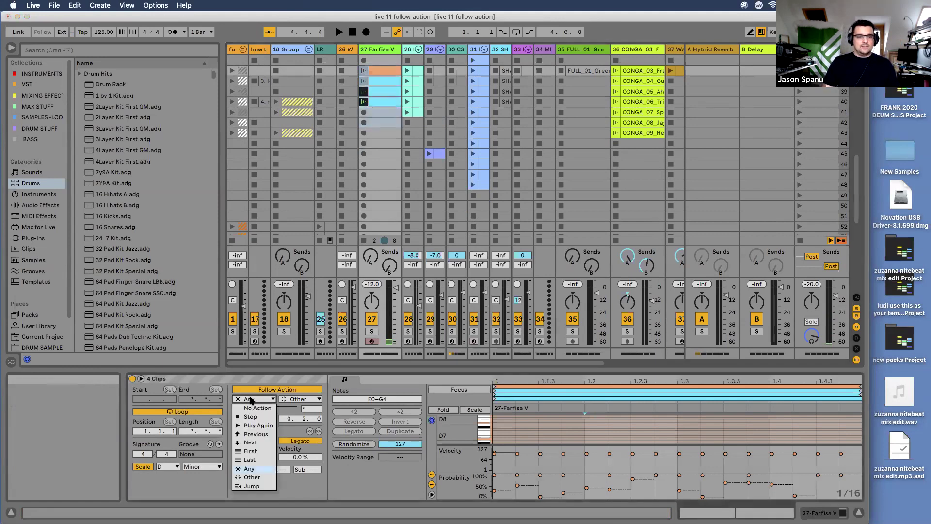
pyautogui.click(251, 469)
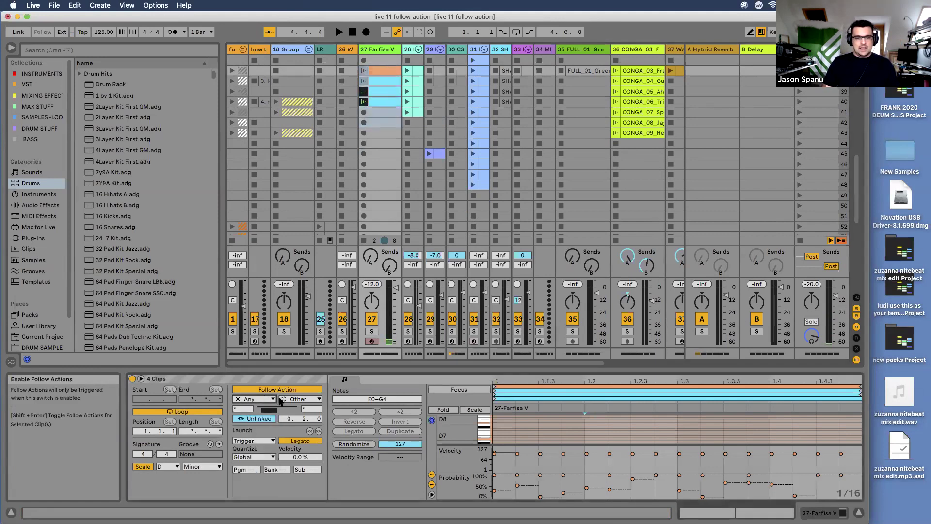
# Shift the four clips' follow action chance towards action A and review the available choices for both follow actions
pyautogui.moveTo(269, 409)
pyautogui.mouseDown()
pyautogui.moveTo(286, 410)
pyautogui.moveTo(261, 410)
pyautogui.mouseUp()
pyautogui.click(253, 399)
pyautogui.click(293, 399)
pyautogui.click(297, 399)
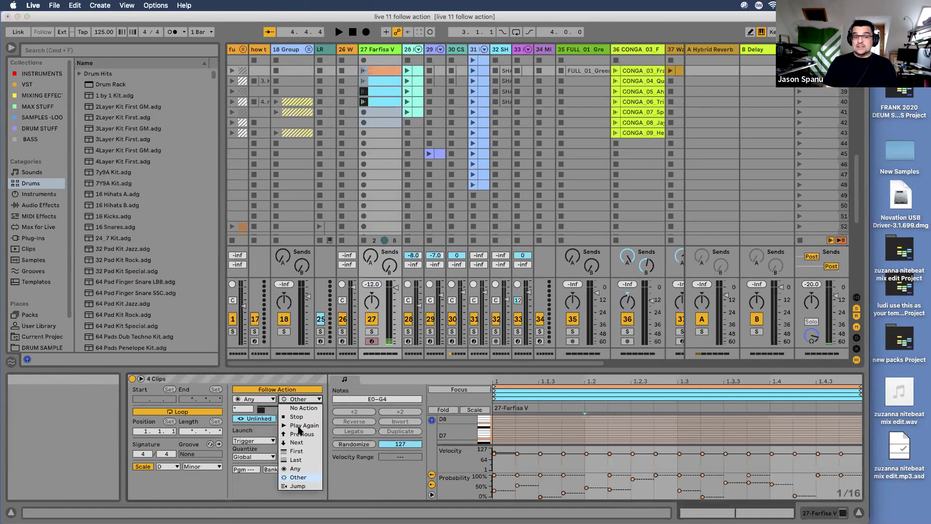
pyautogui.click(256, 399)
pyautogui.click(300, 399)
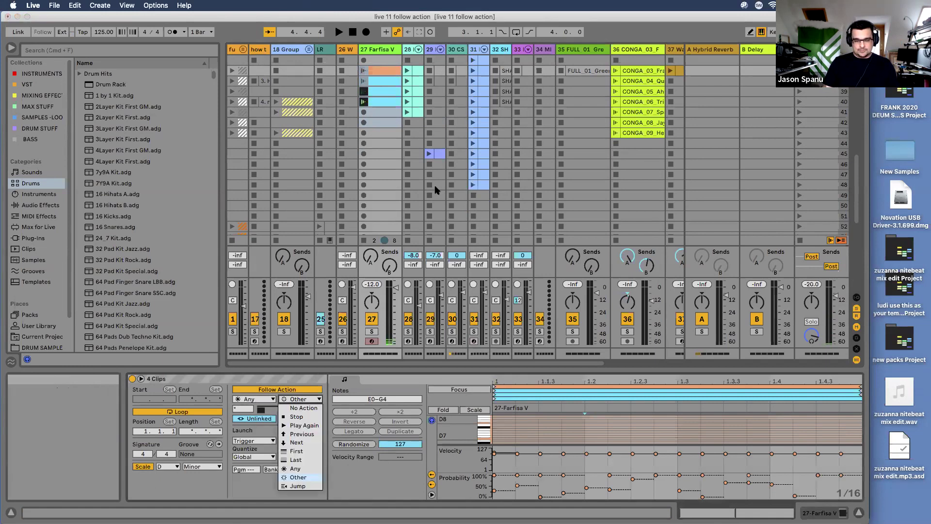
pyautogui.click(570, 161)
# Launch scene 37 and switch playback to scene 5
pyautogui.scroll(4, 575, 169)
pyautogui.click(800, 154)
pyautogui.click(799, 153)
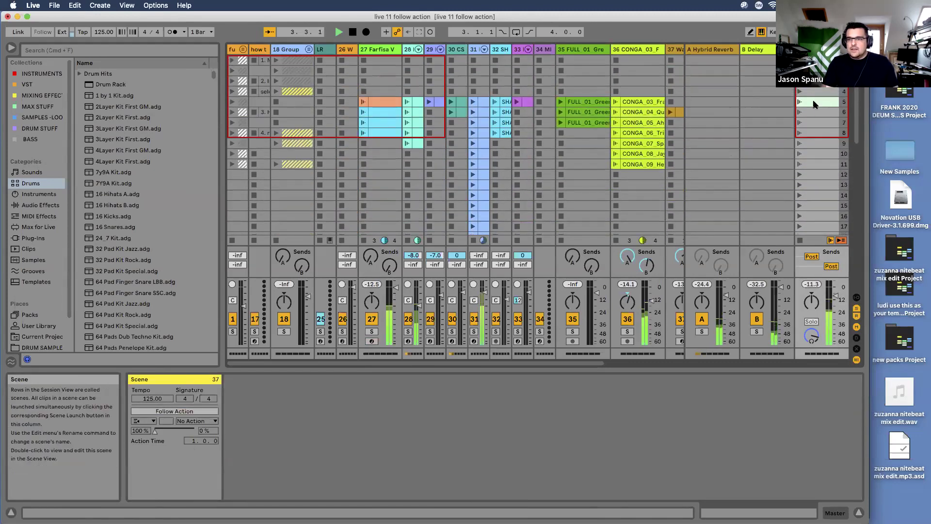
pyautogui.click(800, 102)
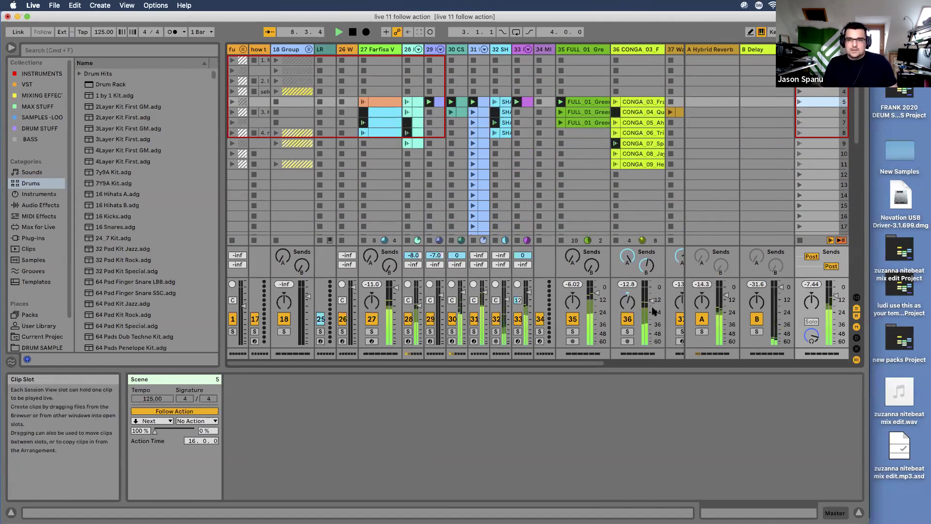
# Solo the CONGA track, examine the Follow Action settings of its seven clips, stop playback and remove the solo
pyautogui.click(627, 331)
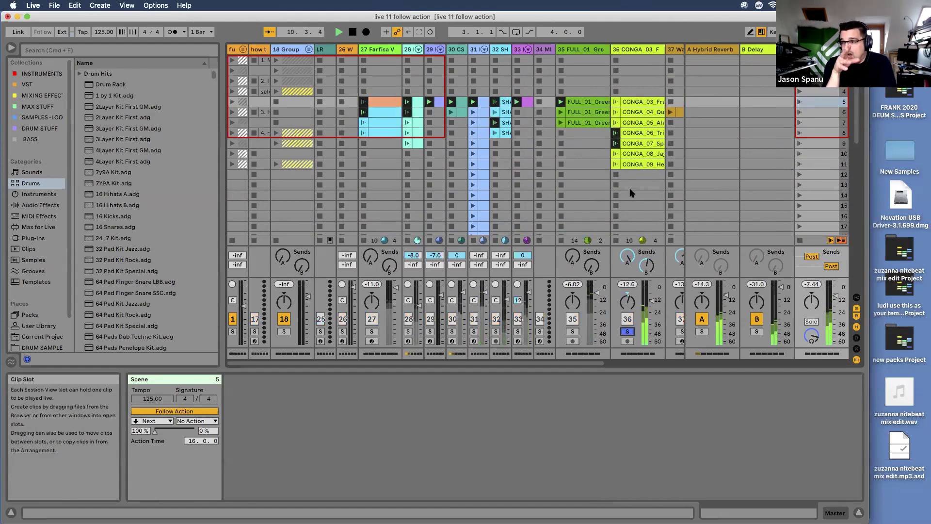
pyautogui.click(645, 132)
pyautogui.click(644, 154)
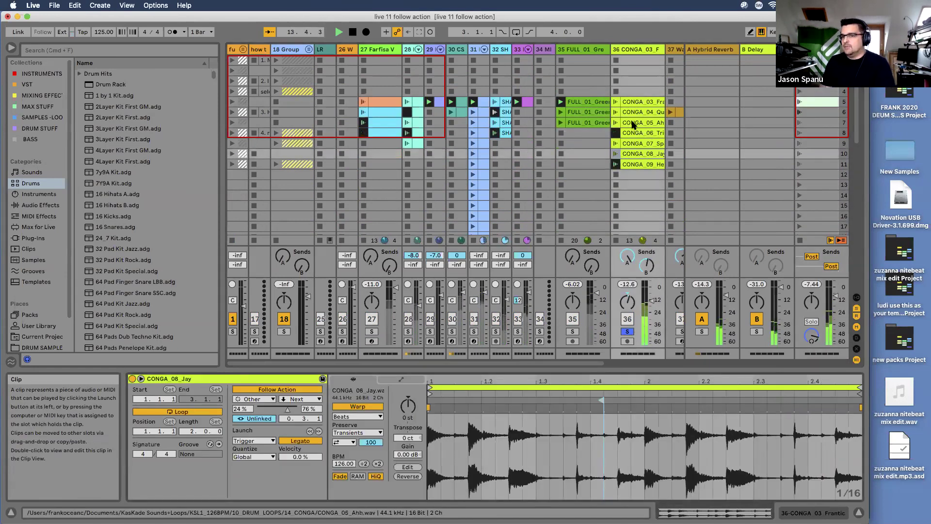
pyautogui.moveTo(646, 83); pyautogui.dragTo(647, 175)
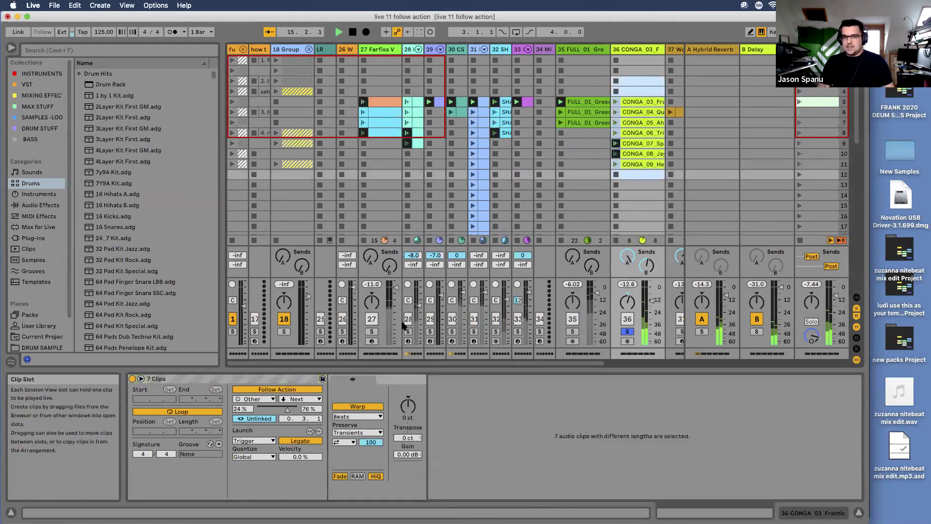
pyautogui.click(298, 399)
pyautogui.click(297, 442)
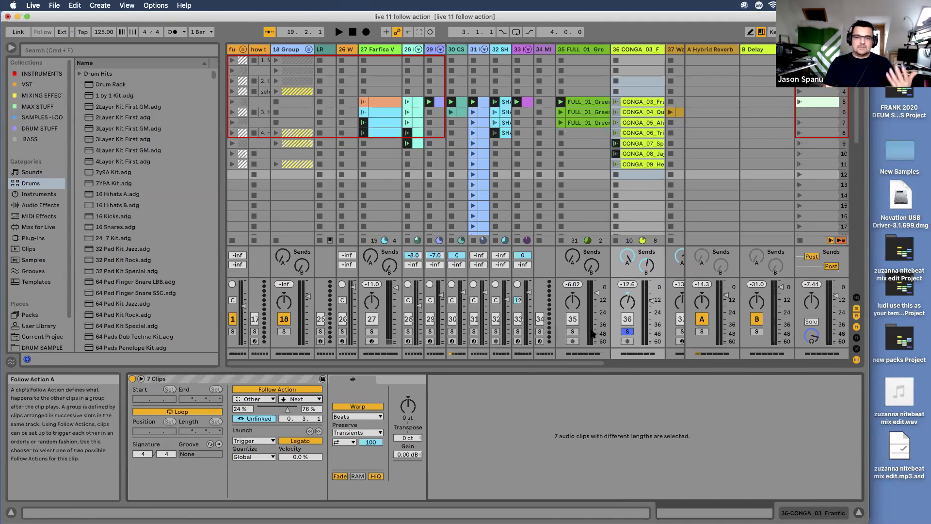
pyautogui.click(626, 331)
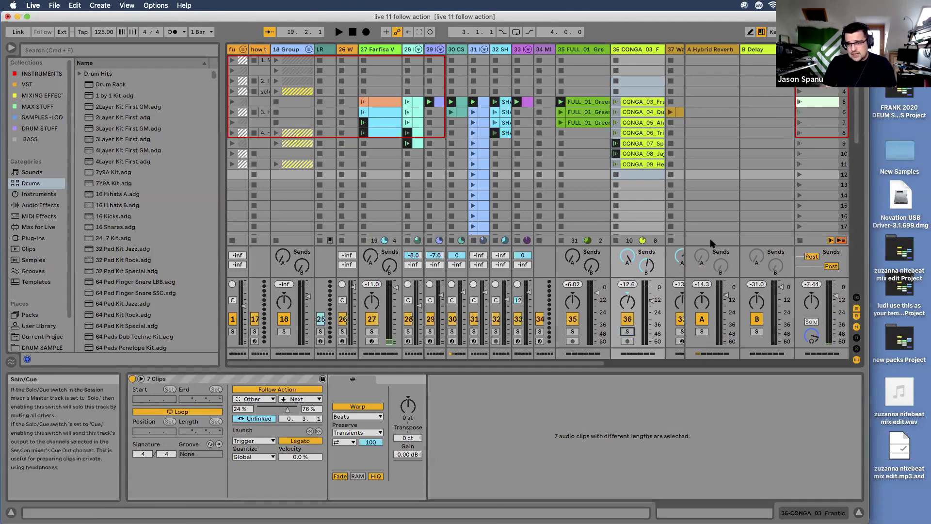
# Examine the Follow Action settings of scene 5 and of its conga, FULL_01 Green, Farfisa V and track 28 clips, with a short playback
pyautogui.click(813, 101)
pyautogui.click(639, 103)
pyautogui.click(581, 103)
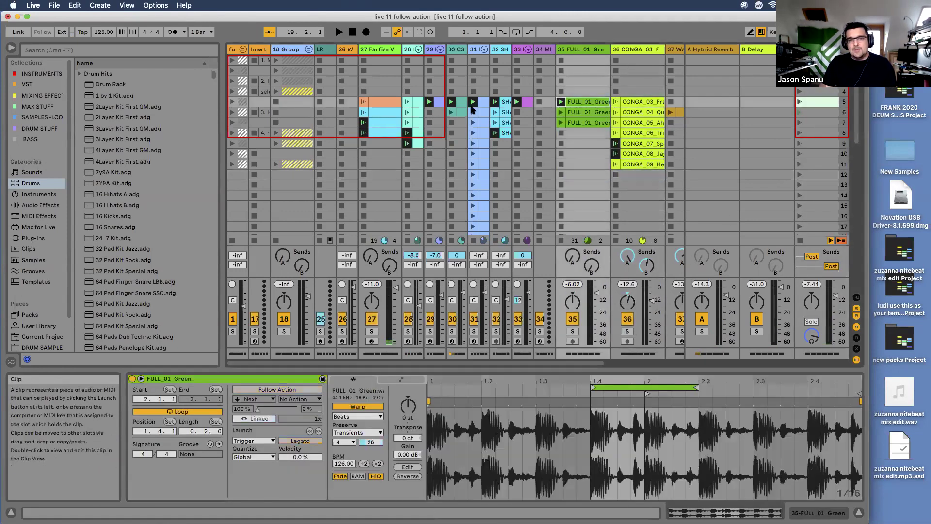
pyautogui.click(389, 105)
pyautogui.click(409, 121)
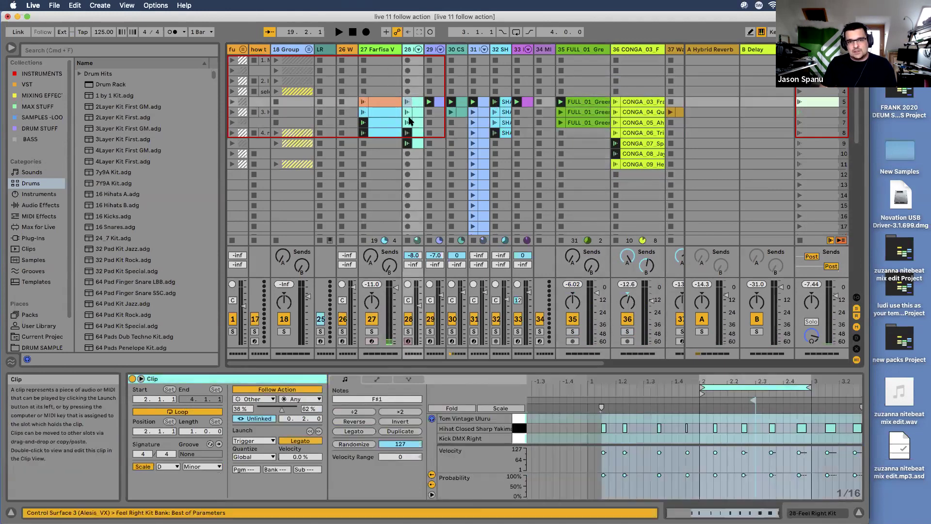
pyautogui.click(409, 122)
pyautogui.click(411, 141)
pyautogui.press('space')
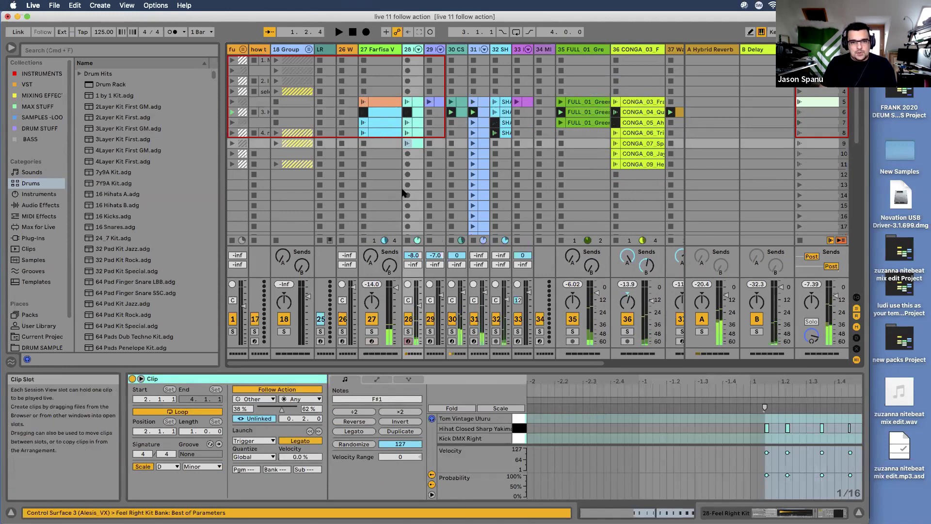
# Create a follow action chain from the four Farfisa V clips in scenes 29 to 32
pyautogui.scroll(-5, 398, 184)
pyautogui.scroll(-3, 381, 154)
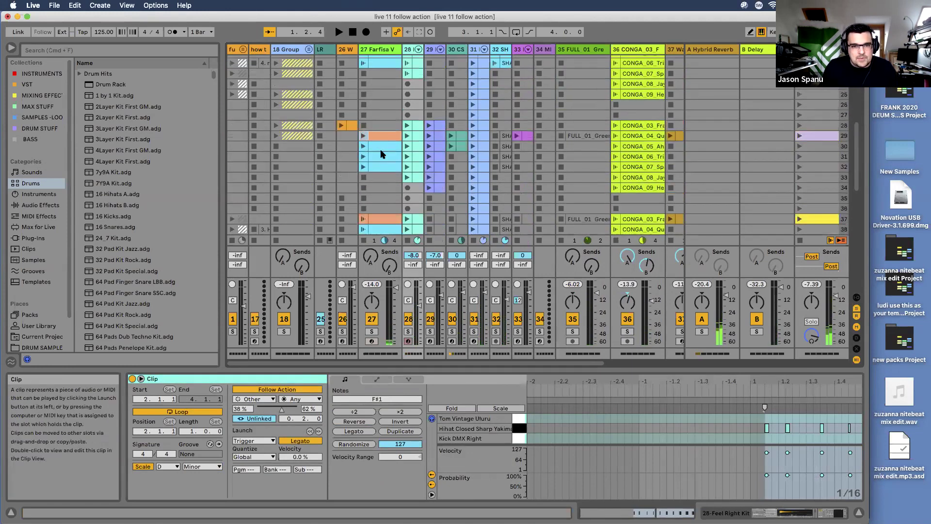
pyautogui.click(382, 137)
pyautogui.moveTo(388, 120); pyautogui.dragTo(387, 187)
pyautogui.rightClick(383, 167)
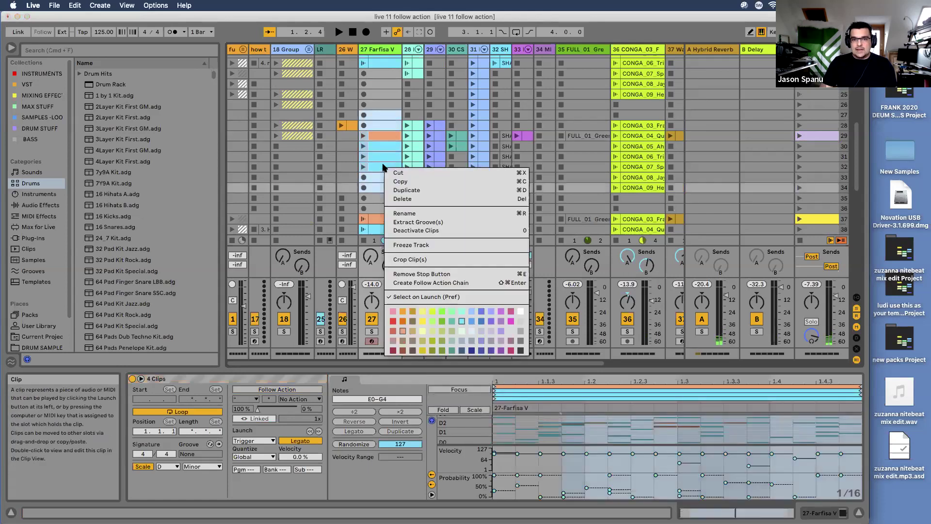
pyautogui.click(433, 283)
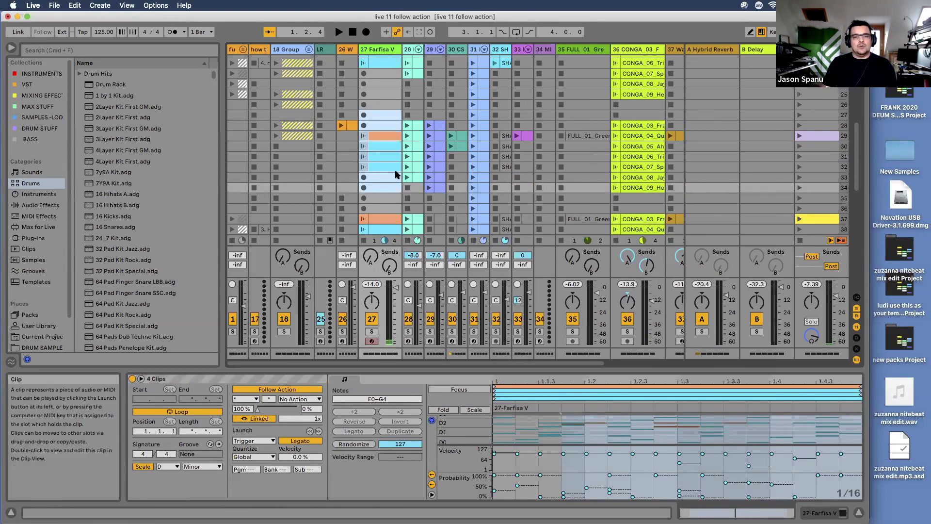
# Set the four chained clips' follow action chances to 94% and 6% and switch their follow action timing to Unlinked
pyautogui.click(385, 138)
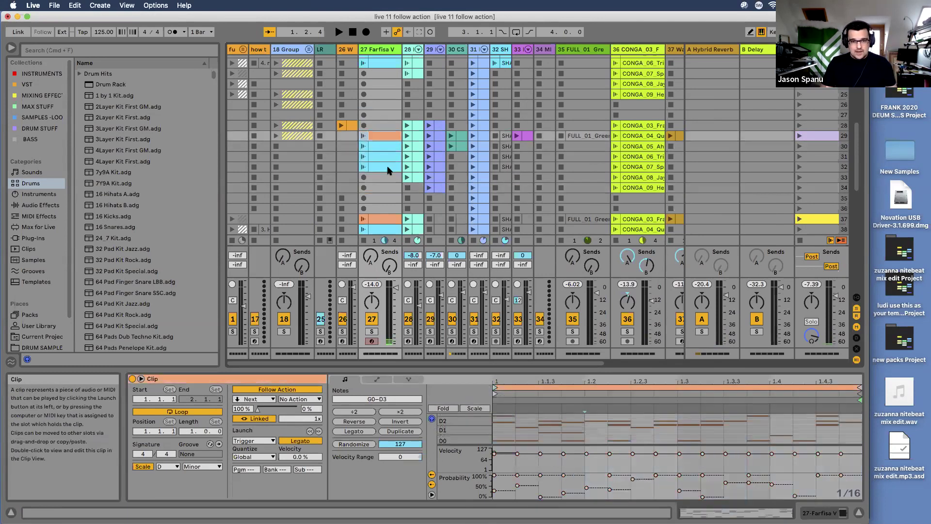
pyautogui.keyDown('shift'); pyautogui.click(388, 169); pyautogui.keyUp('shift')
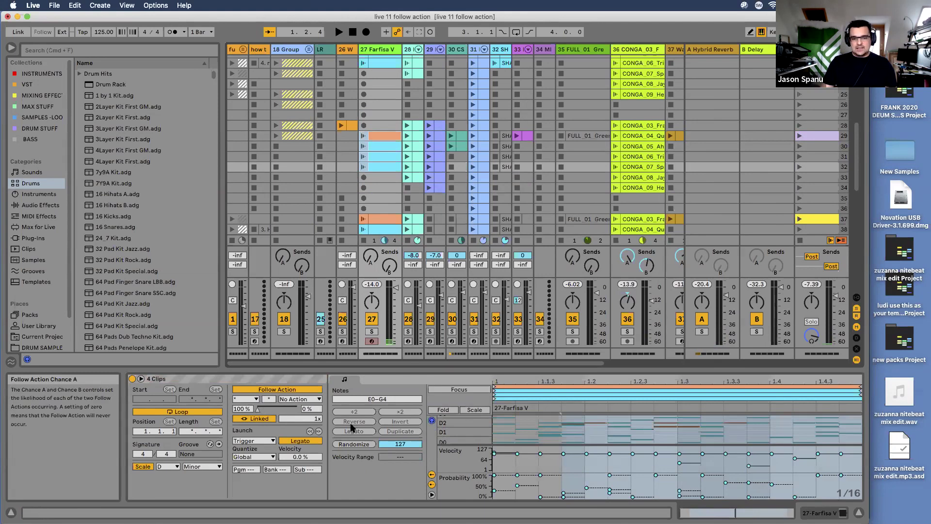
pyautogui.click(253, 399)
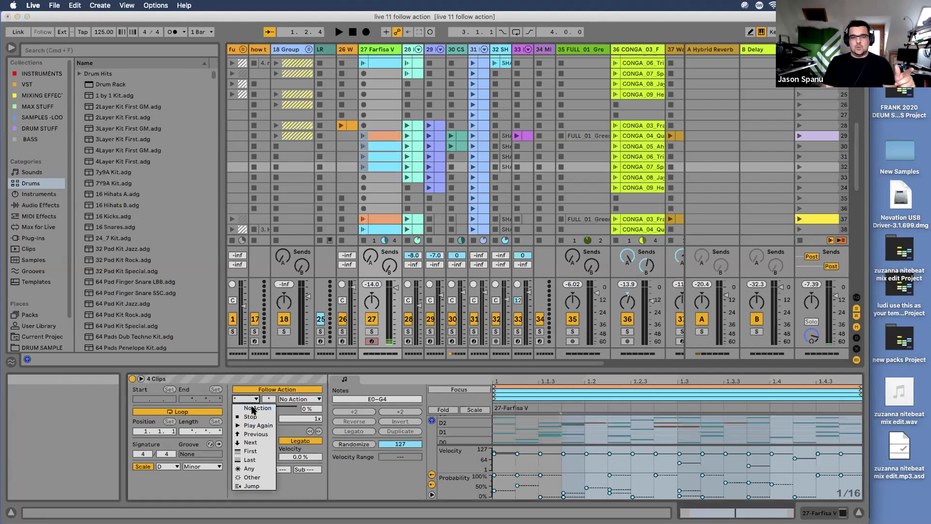
pyautogui.click(272, 409)
pyautogui.moveTo(268, 409)
pyautogui.mouseDown()
pyautogui.moveTo(291, 409)
pyautogui.moveTo(260, 410)
pyautogui.mouseUp()
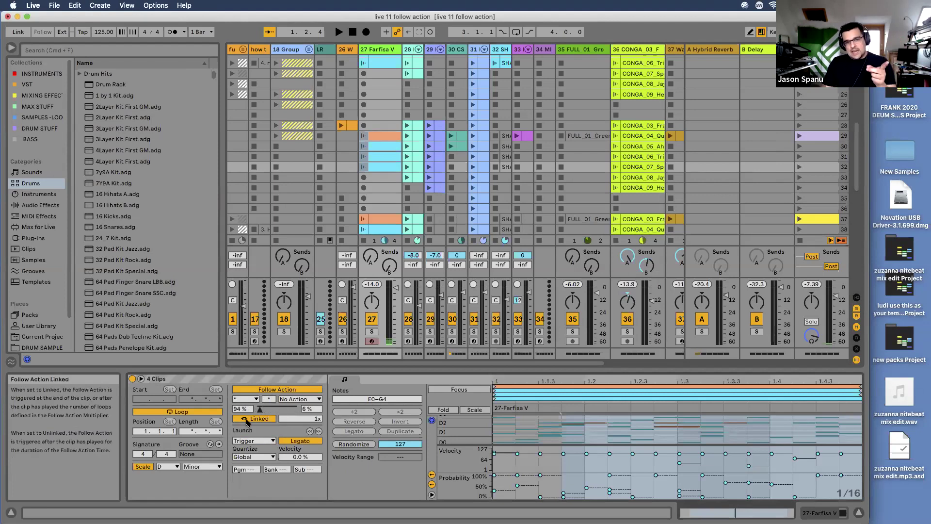
pyautogui.click(246, 419)
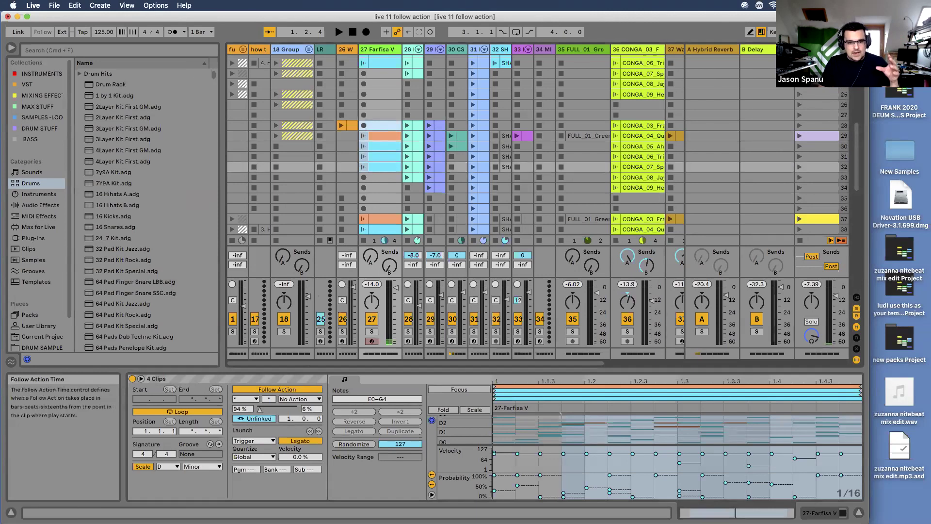
# Set the follow action time of the four chained Farfisa V clips to 0.1.3
pyautogui.moveTo(302, 421); pyautogui.dragTo(302, 429)
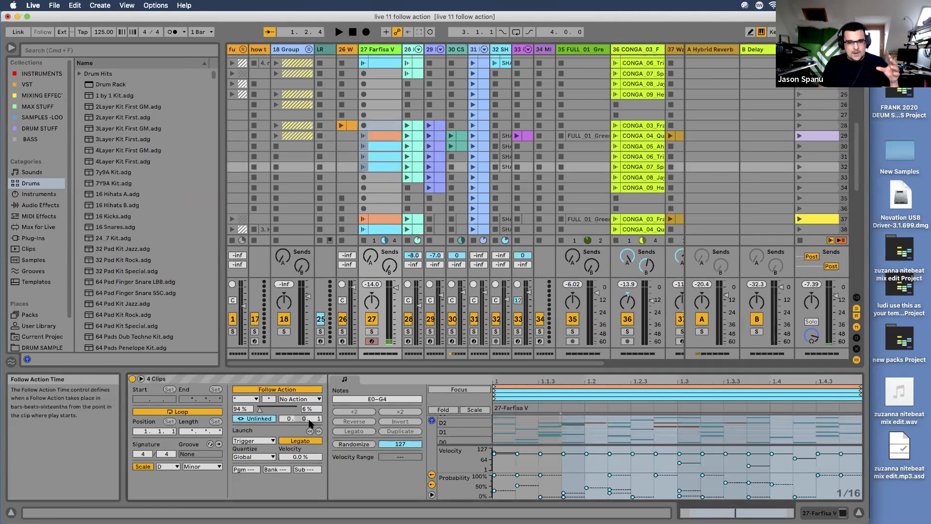
pyautogui.moveTo(316, 418); pyautogui.dragTo(316, 413)
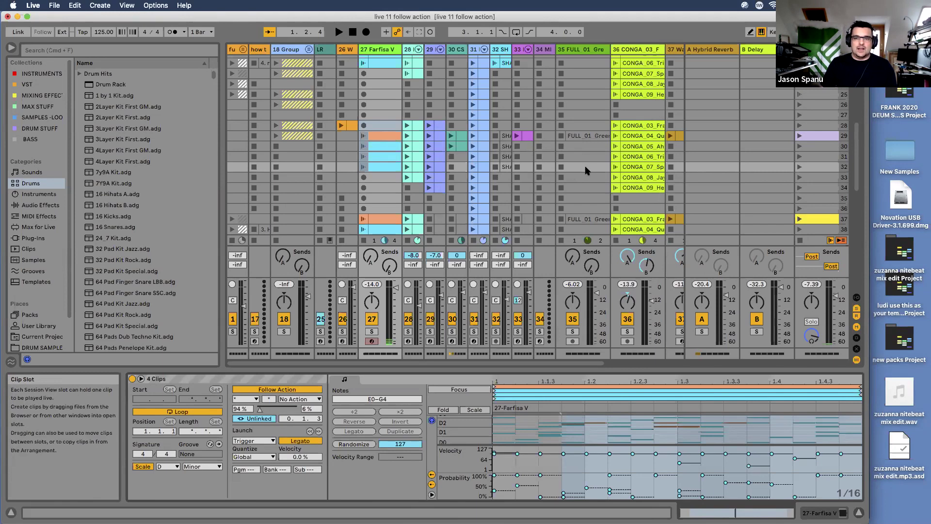
# Examine the Follow Action settings of scenes 5 and 6
pyautogui.scroll(8, 586, 170)
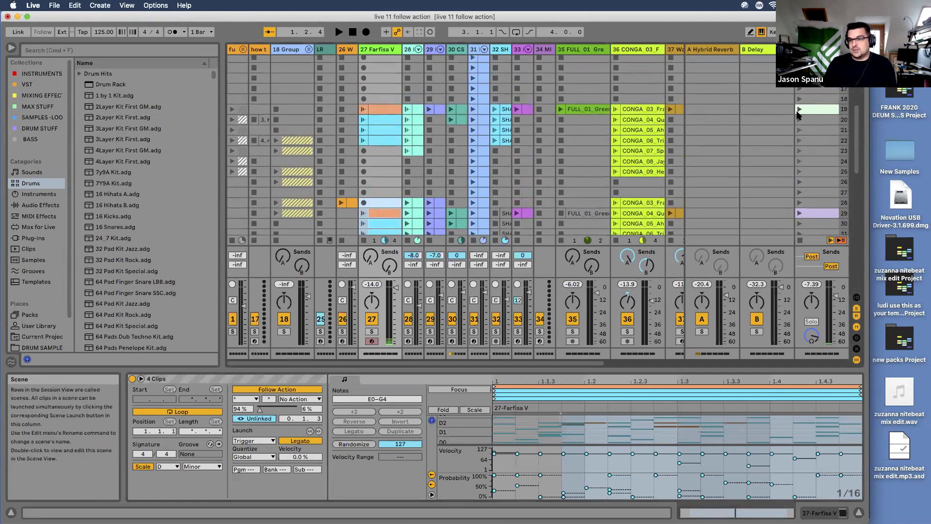
pyautogui.scroll(13, 814, 109)
pyautogui.click(818, 98)
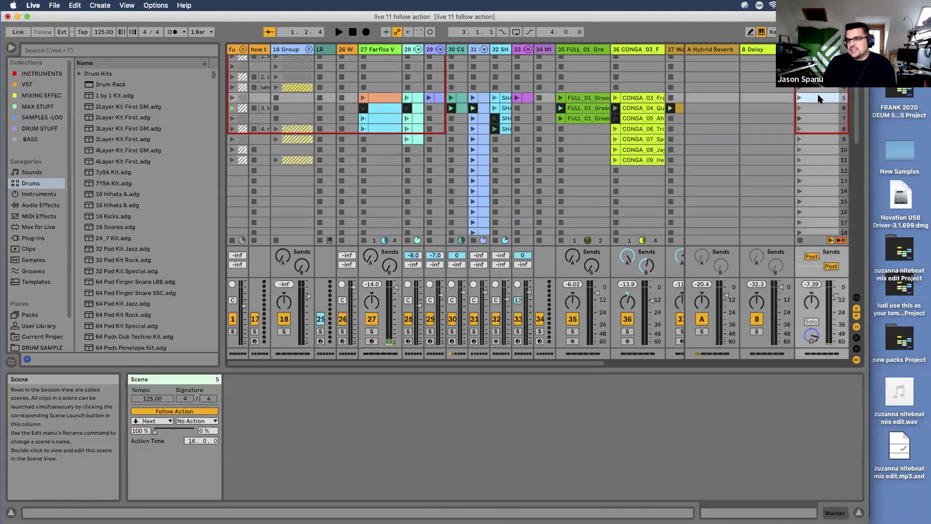
pyautogui.click(818, 108)
pyautogui.click(817, 99)
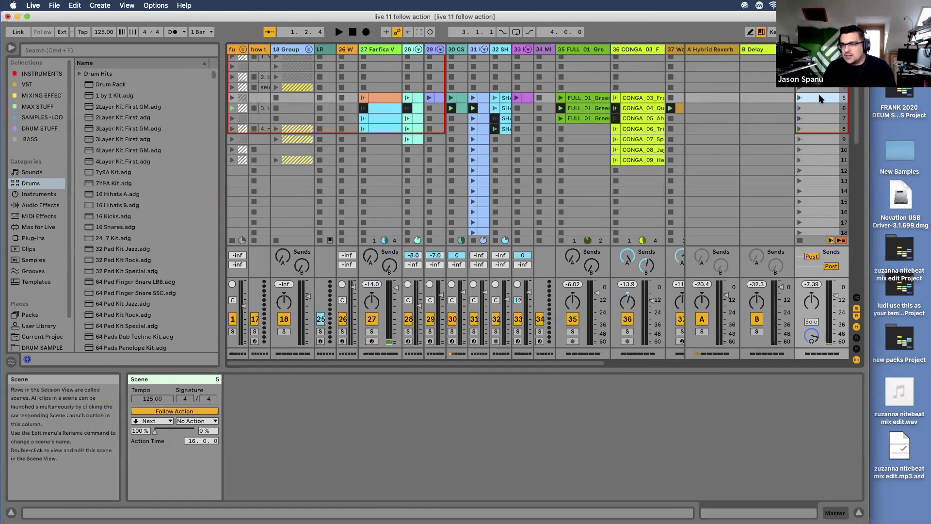
# Try enabling the Follow Action of empty scene 3 and switch it back off
pyautogui.click(819, 76)
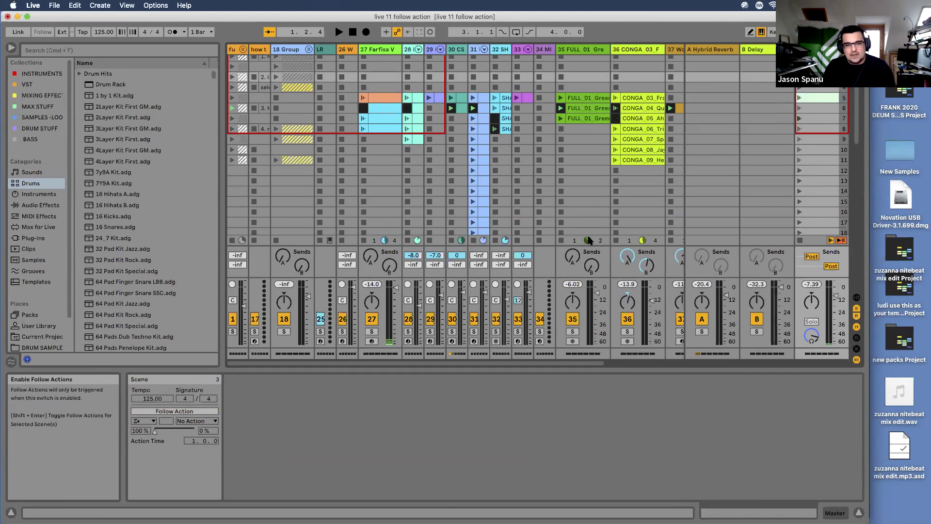
pyautogui.click(176, 411)
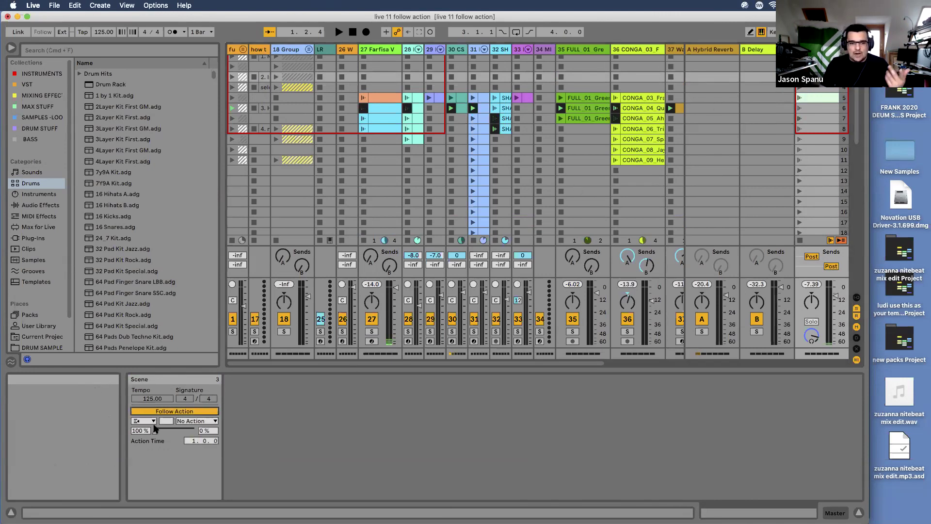
pyautogui.click(196, 410)
# Try enabling Follow Action for scenes 4 to 12 together and undo the change
pyautogui.moveTo(814, 90)
pyautogui.mouseDown()
pyautogui.moveTo(817, 118)
pyautogui.moveTo(823, 89)
pyautogui.mouseUp()
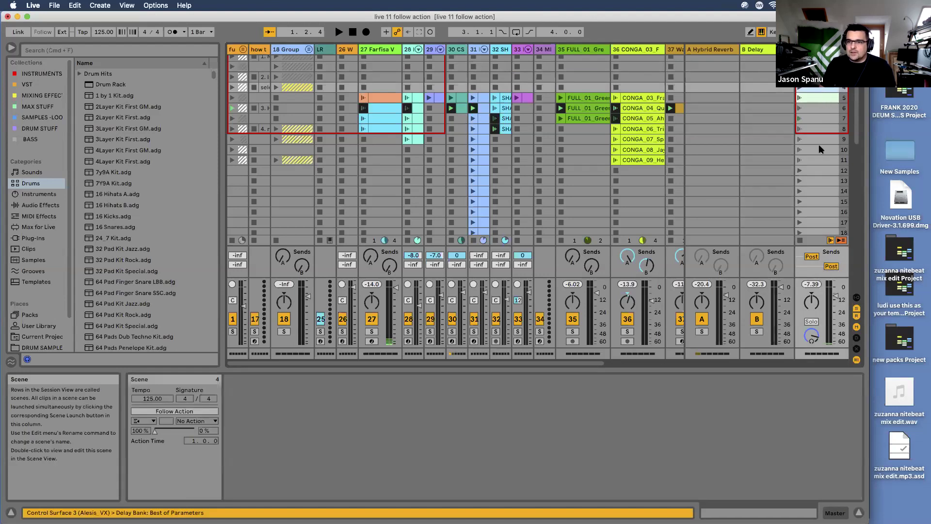
pyautogui.keyDown('shift'); pyautogui.click(818, 173); pyautogui.keyUp('shift')
pyautogui.rightClick(818, 161)
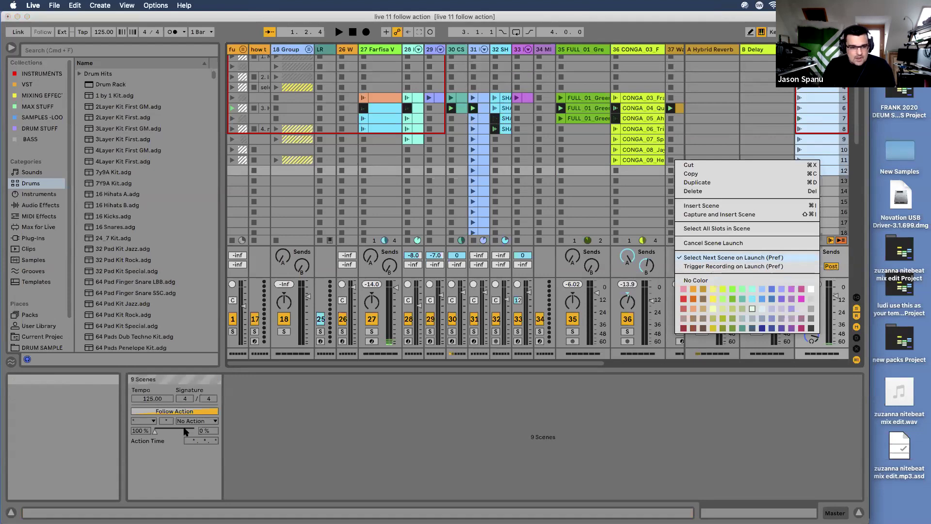
pyautogui.click(160, 413)
pyautogui.click(160, 413)
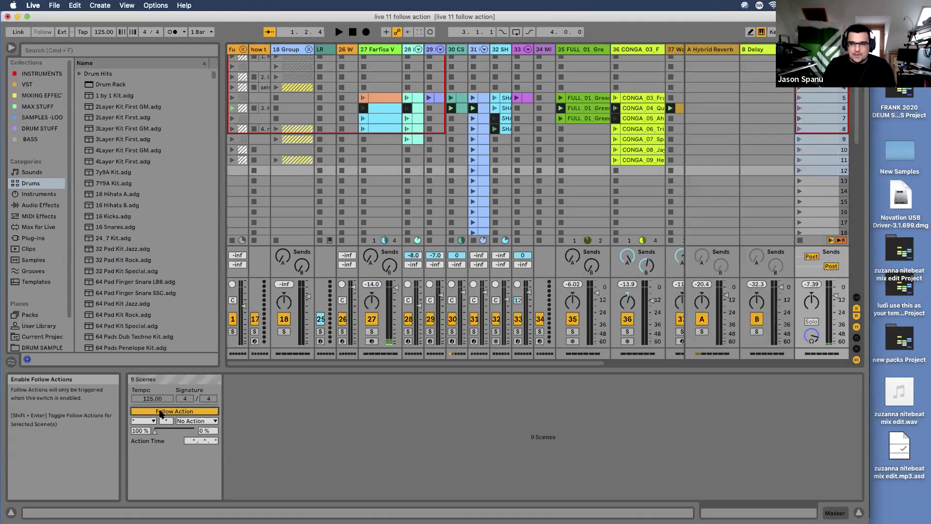
pyautogui.press('super+z')
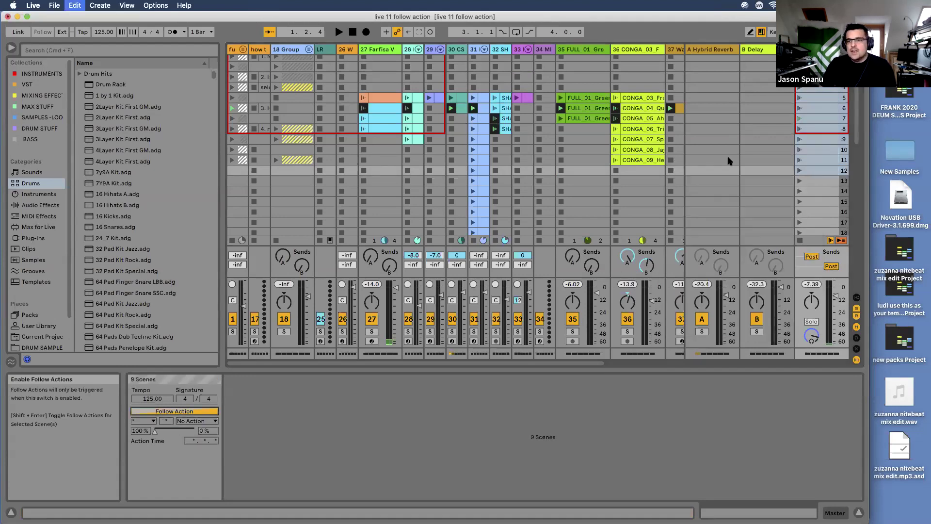
# Launch scene 5 and listen to its follow action lead through the following scenes
pyautogui.click(821, 92)
pyautogui.click(820, 97)
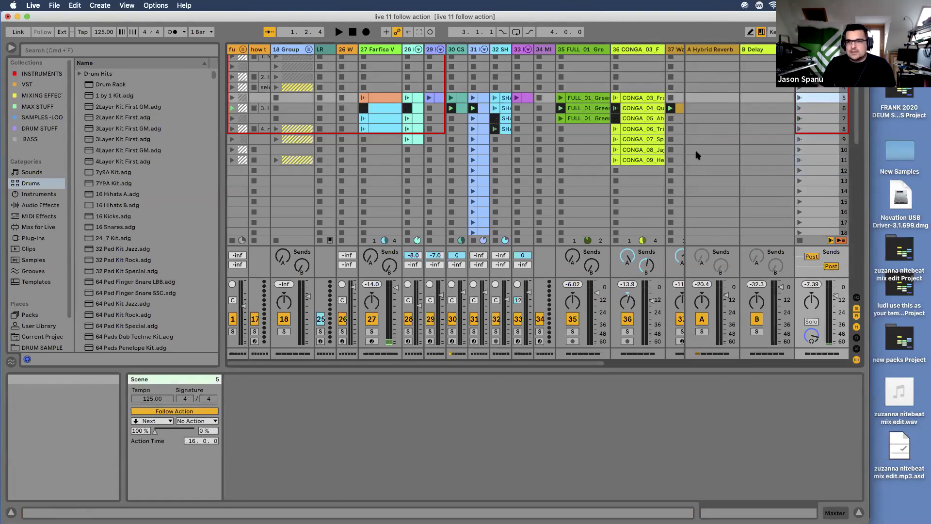
pyautogui.click(798, 99)
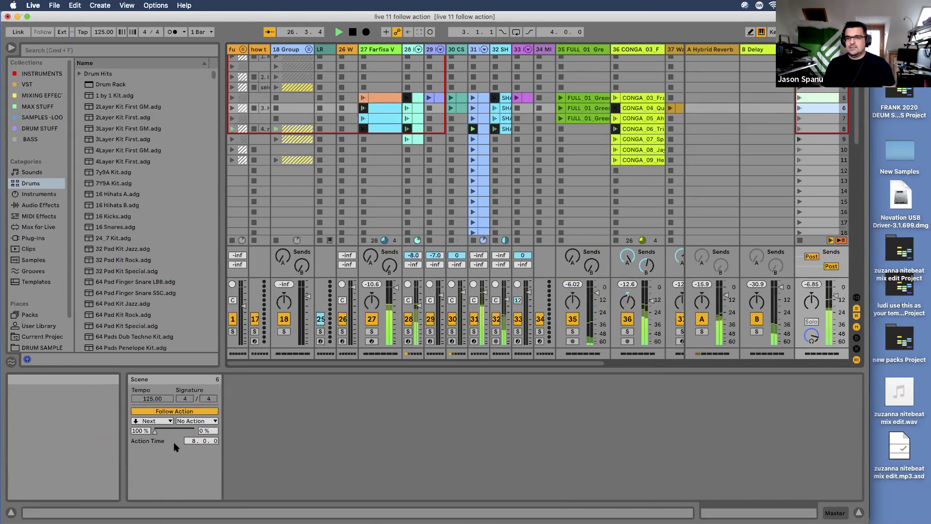
# Examine scene 11's follow action, keep Jump to scene 19, and launch scene 10 to check the jump
pyautogui.click(820, 160)
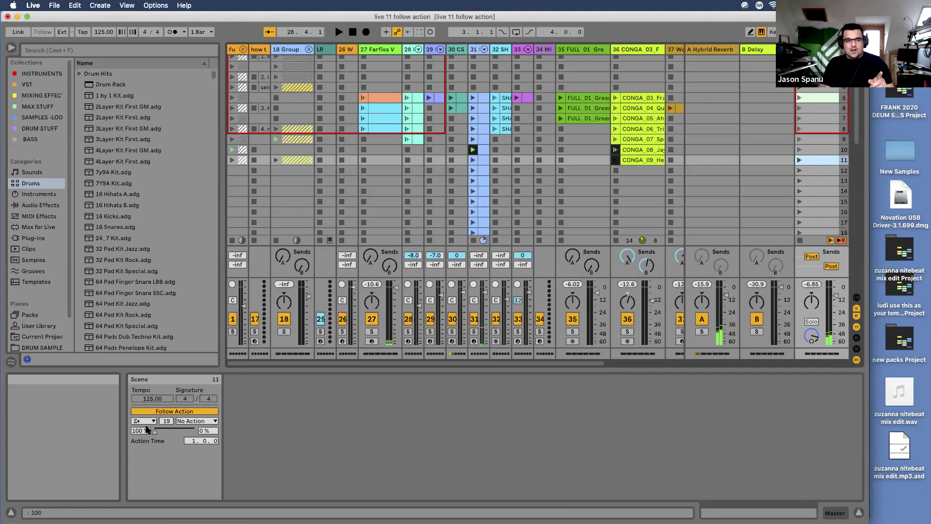
pyautogui.click(148, 421)
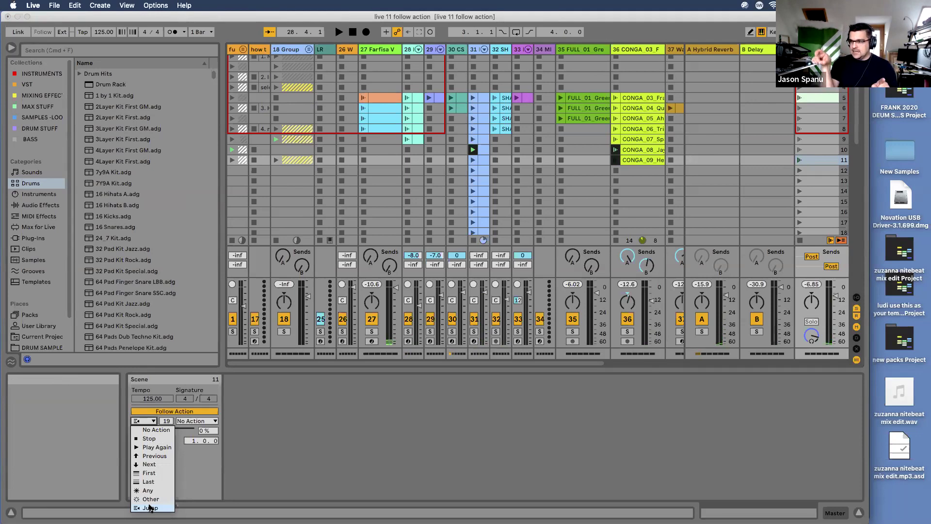
pyautogui.click(150, 507)
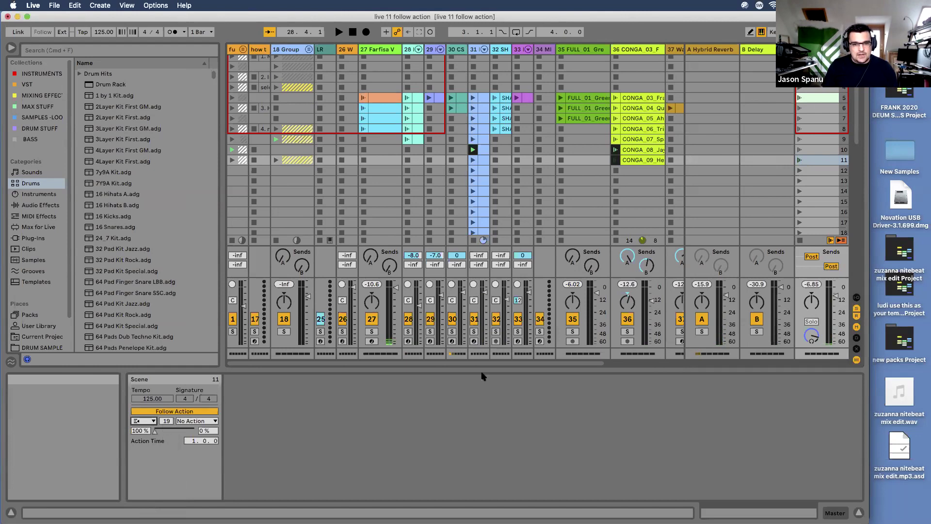
pyautogui.click(804, 150)
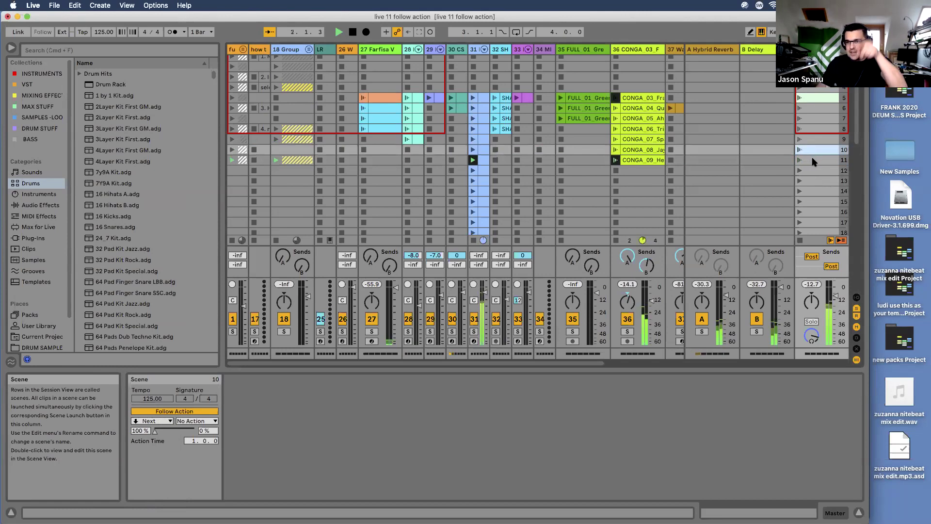
pyautogui.scroll(-5, 819, 175)
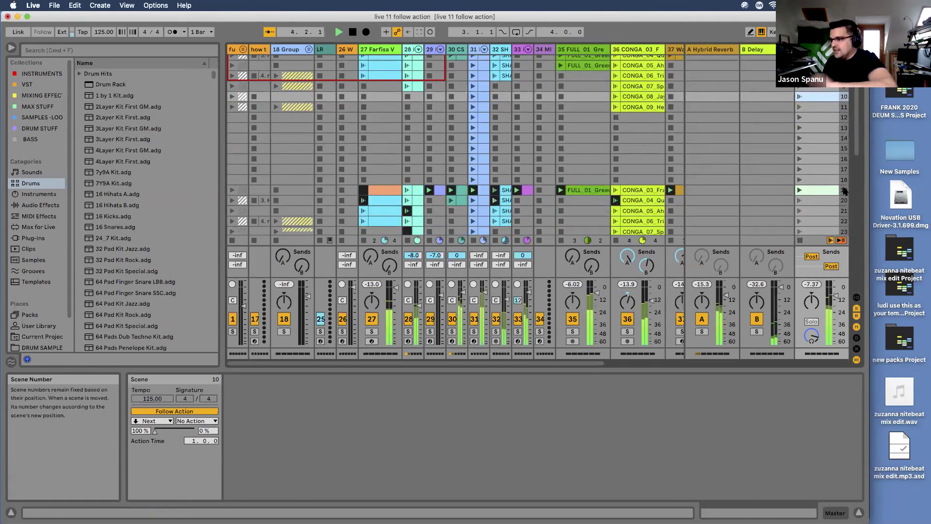
pyautogui.scroll(-9, 811, 201)
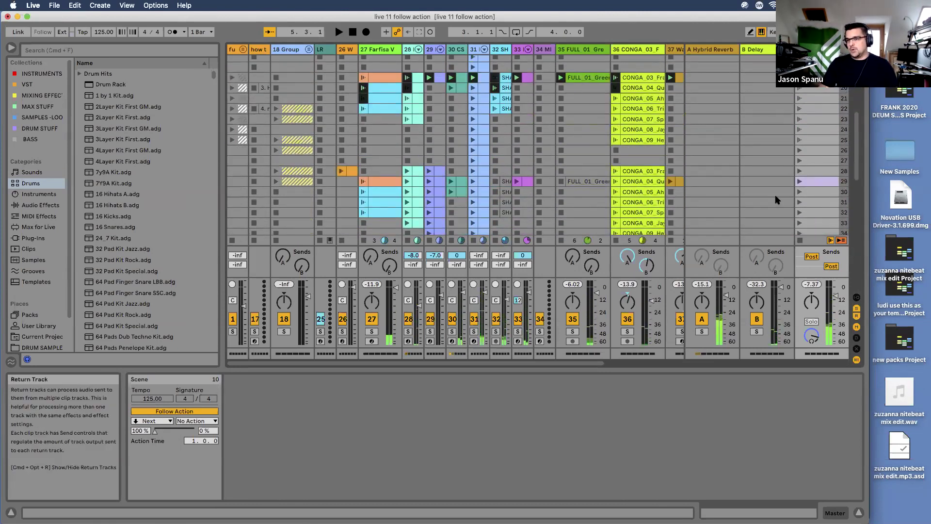
# Arm Arrangement recording, launch scene 5 to record the performance, and switch follow actions off globally
pyautogui.click(366, 33)
pyautogui.scroll(15, 732, 159)
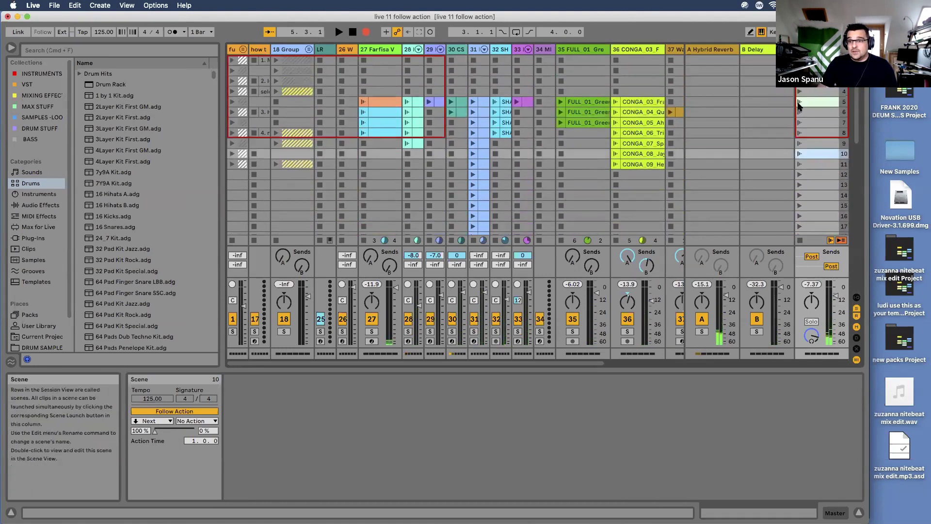
pyautogui.click(799, 102)
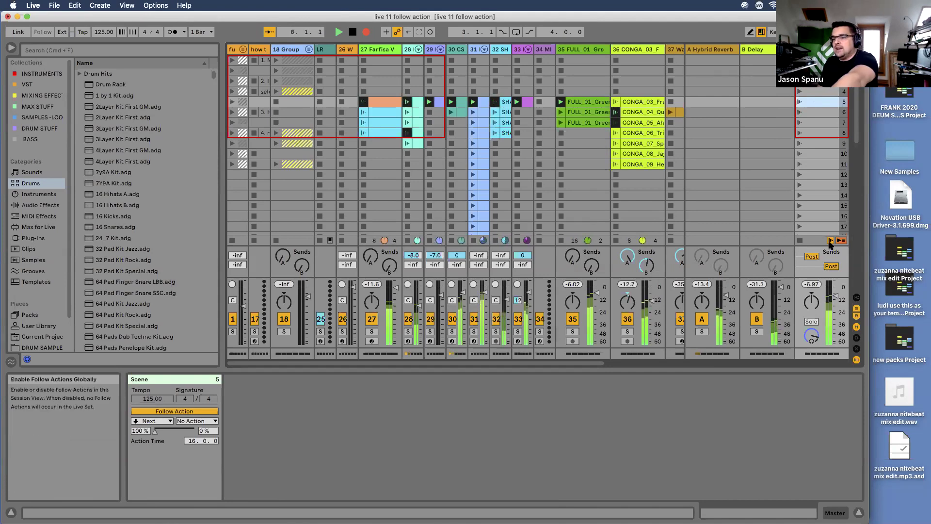
pyautogui.click(830, 241)
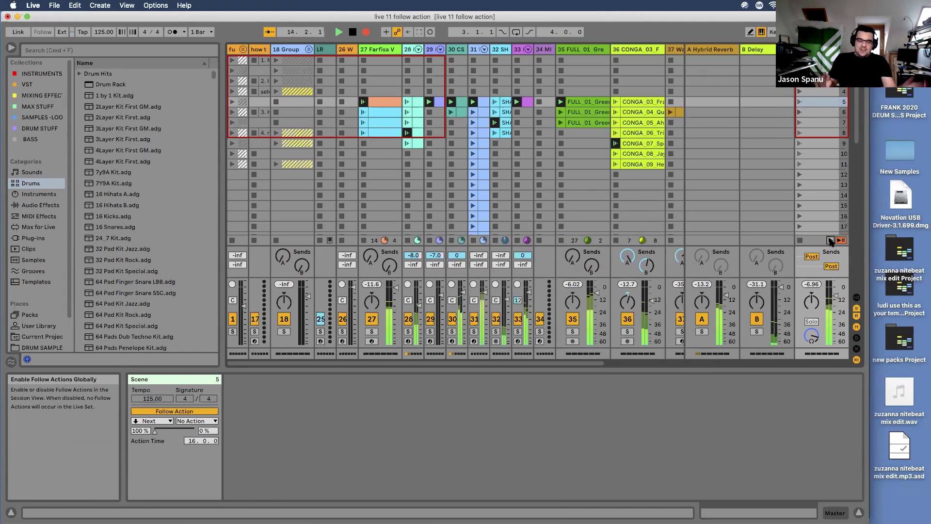
# Check the clips being recorded in Arrangement View, switching back to Session View between looks
pyautogui.press('Tab')
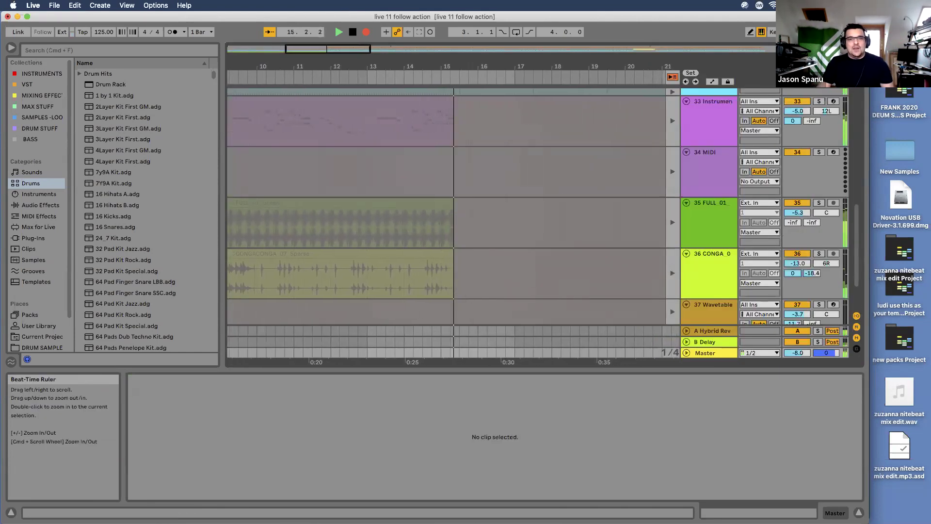
pyautogui.press('Tab')
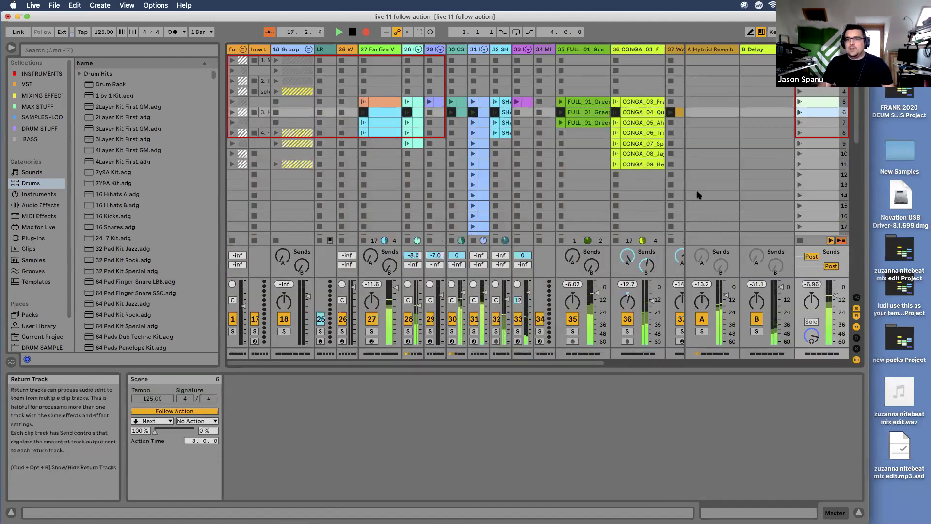
pyautogui.press('Tab')
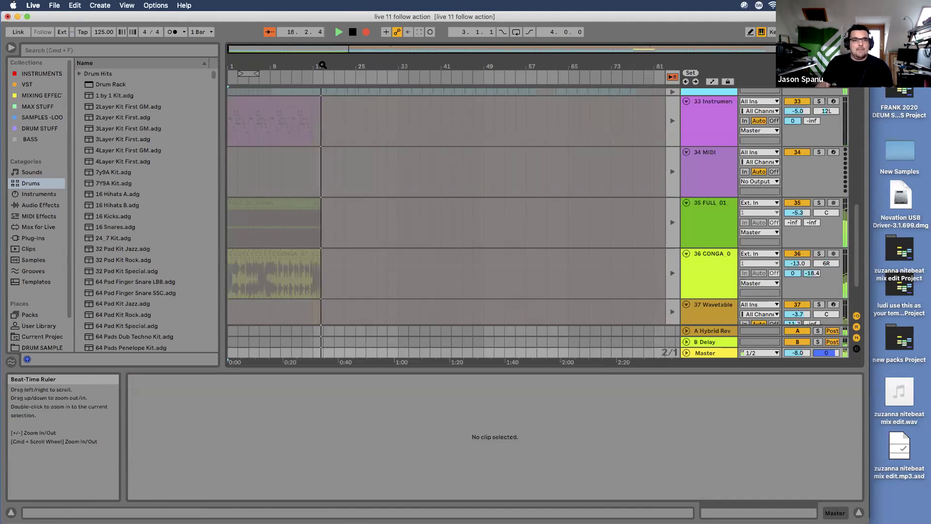
pyautogui.press('Tab')
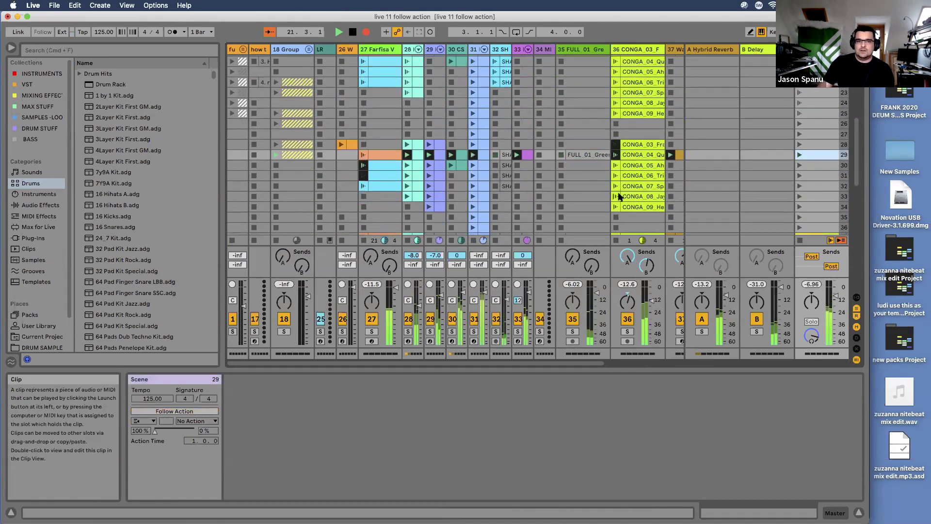
# Launch scene 28 during the recording, check its clips in the Arrangement, and stop playback in Session View
pyautogui.click(799, 126)
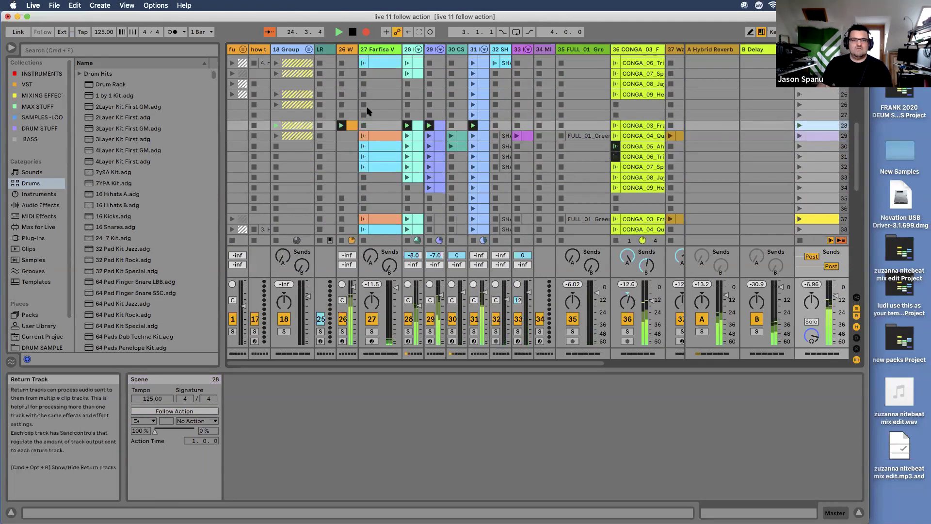
pyautogui.press('Tab')
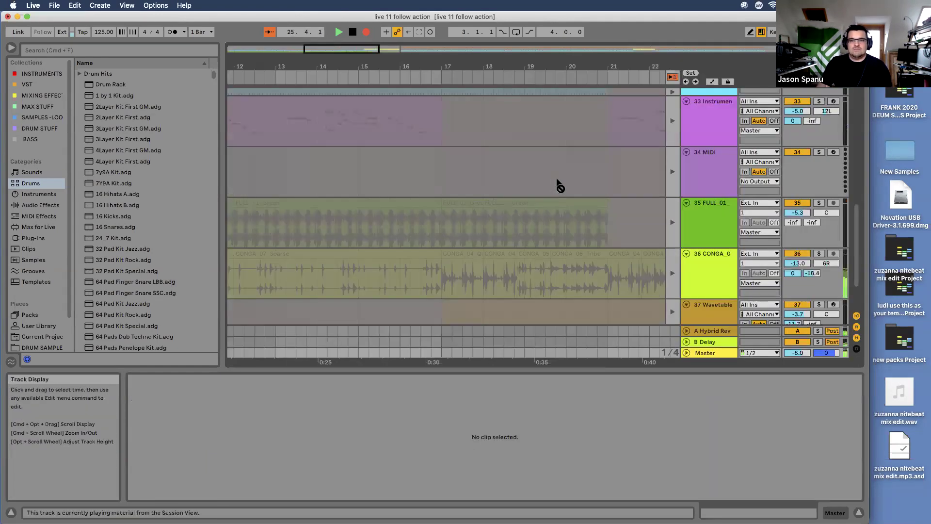
pyautogui.moveTo(603, 69); pyautogui.dragTo(437, 69)
pyautogui.press('Tab')
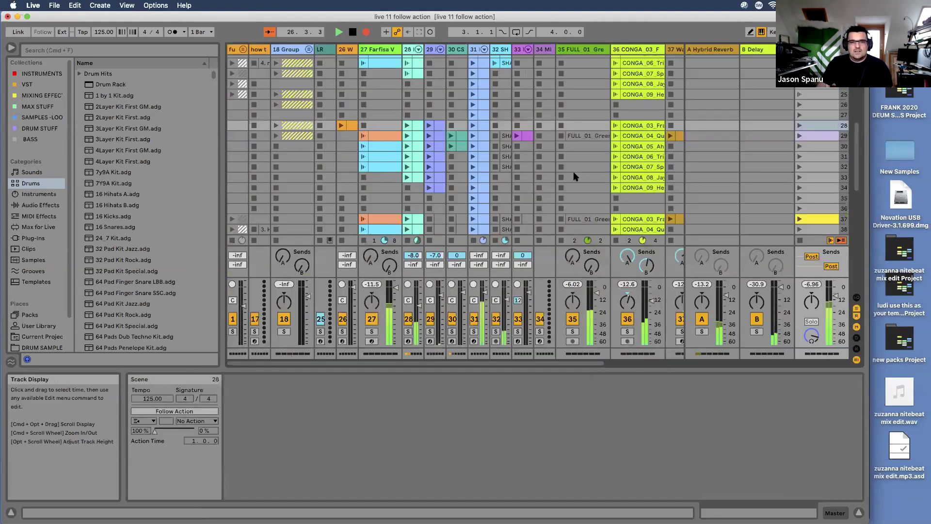
pyautogui.scroll(6, 790, 184)
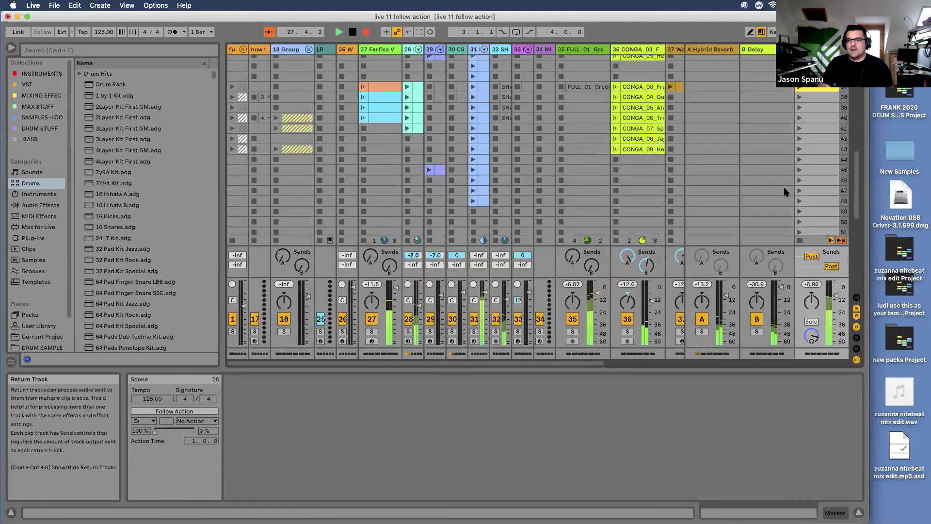
pyautogui.press('space')
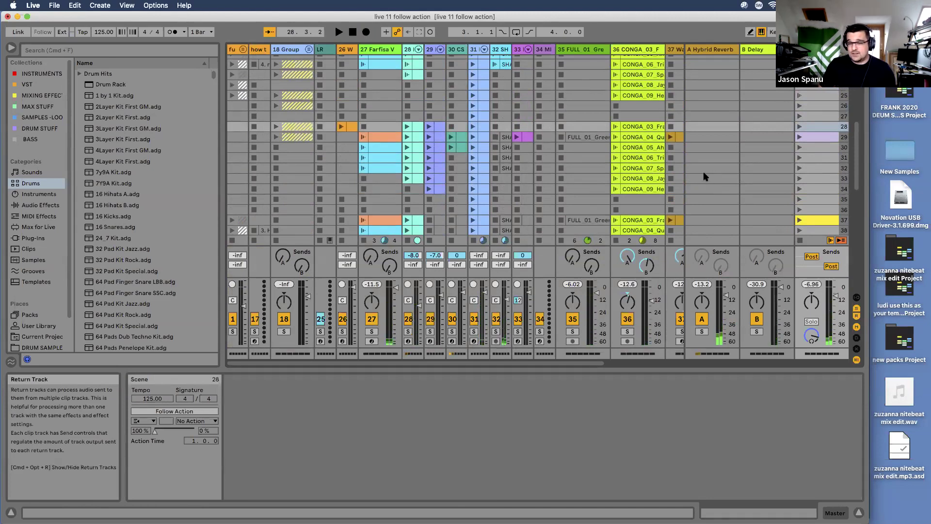
# Review the finished recording across the Arrangement tracks and return to Session View
pyautogui.press('Tab')
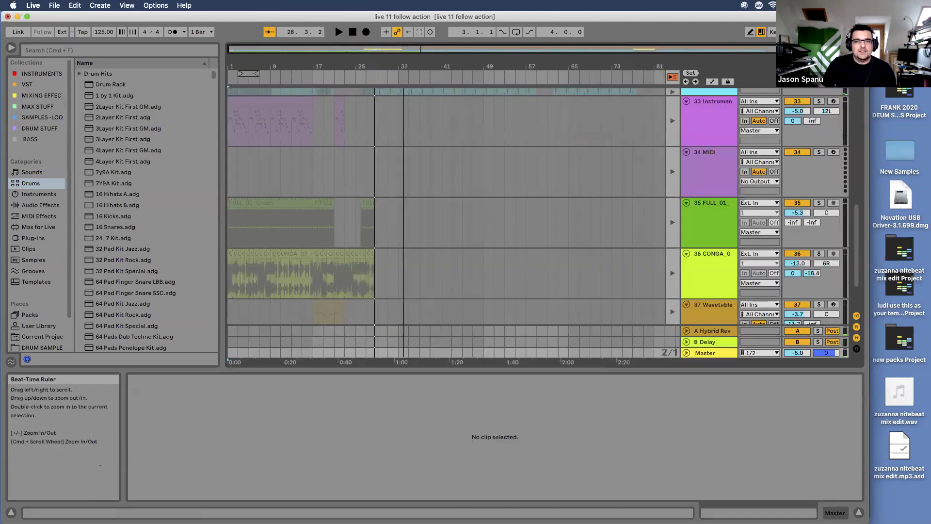
pyautogui.moveTo(234, 64)
pyautogui.mouseDown()
pyautogui.moveTo(235, 87)
pyautogui.moveTo(229, 69)
pyautogui.mouseUp()
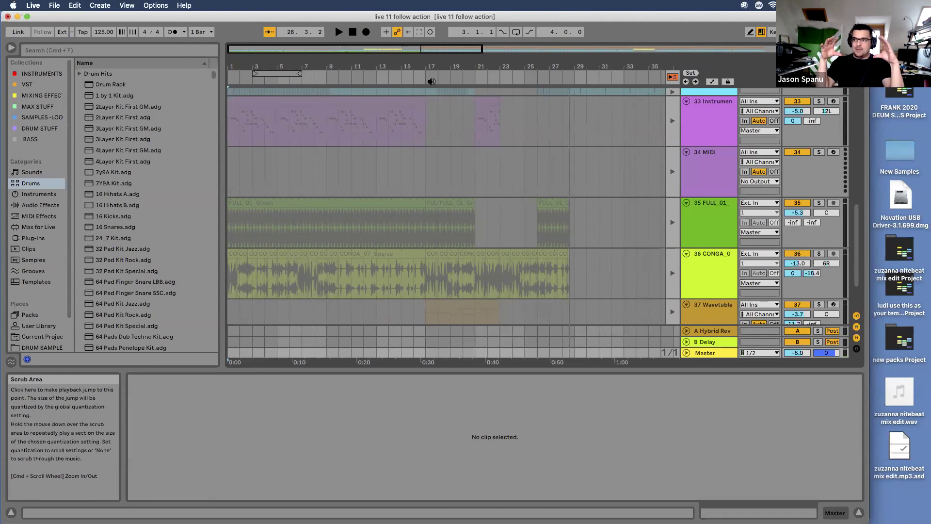
pyautogui.press('Tab')
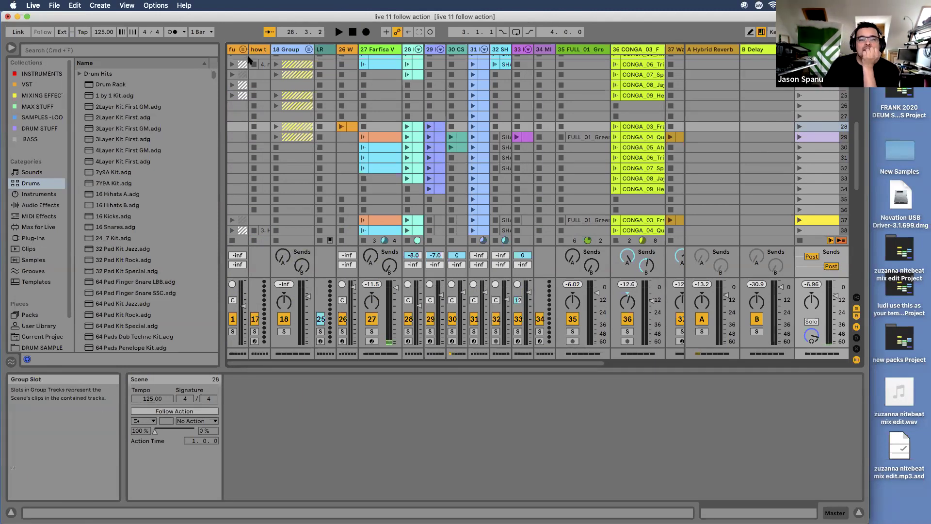
# Create a new Live Set
pyautogui.click(63, 6)
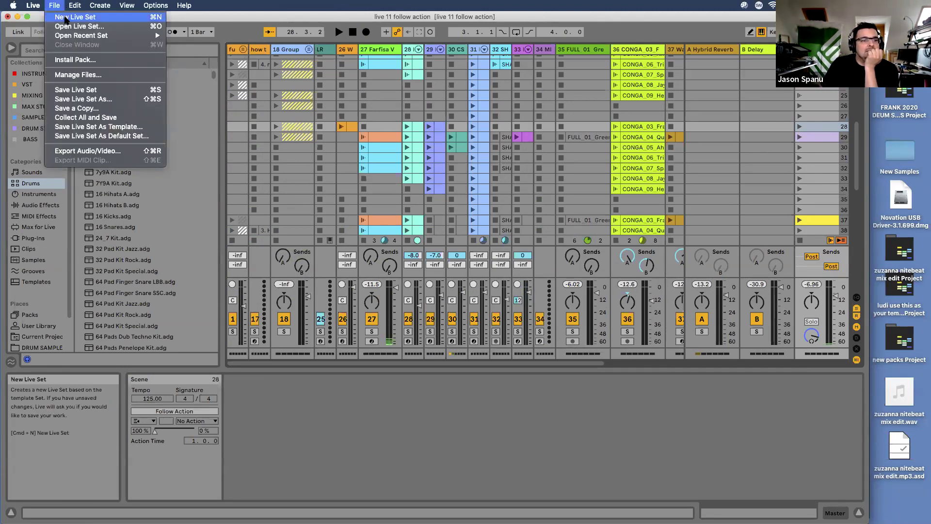
pyautogui.click(64, 18)
pyautogui.click(344, 290)
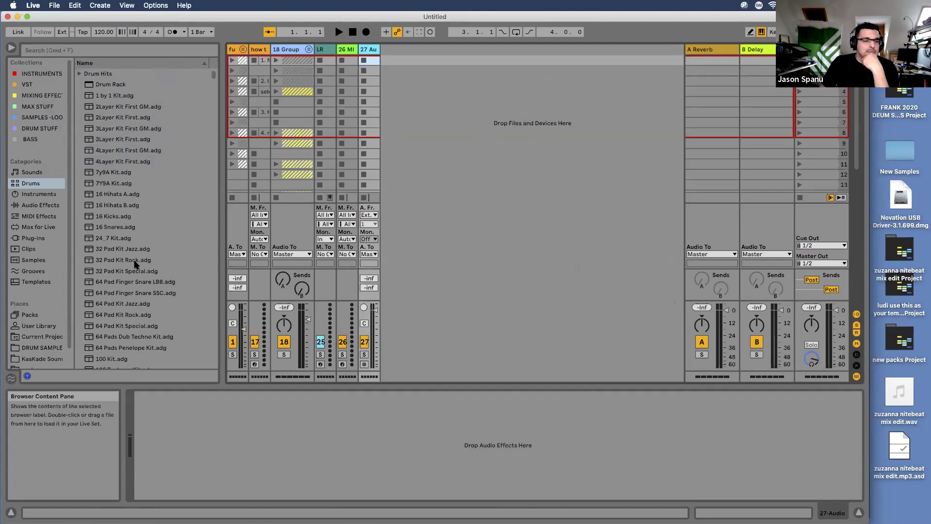
# Load 808 Core Kit.adg from the drum presets onto MIDI track 26
pyautogui.scroll(-1, 135, 263)
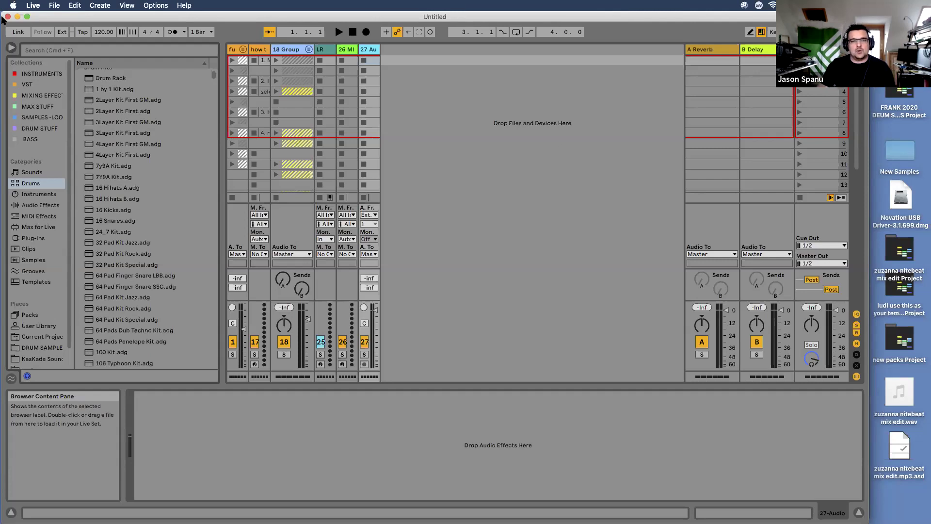
pyautogui.press('Left')
pyautogui.scroll(-10, 111, 311)
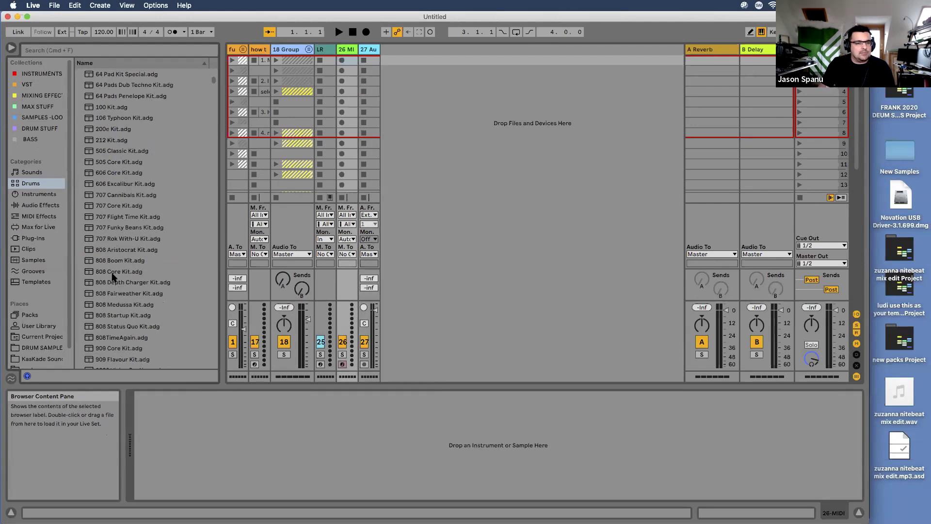
pyautogui.click(114, 273)
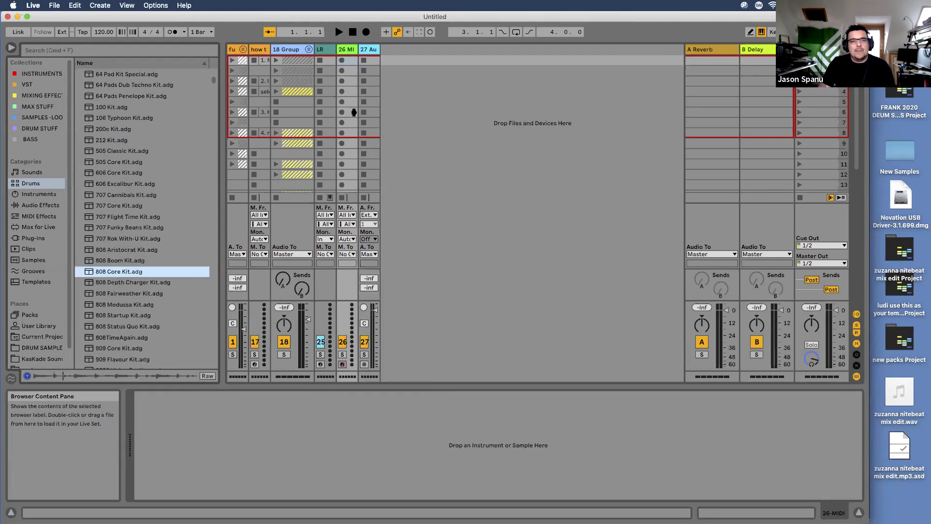
pyautogui.press('Return')
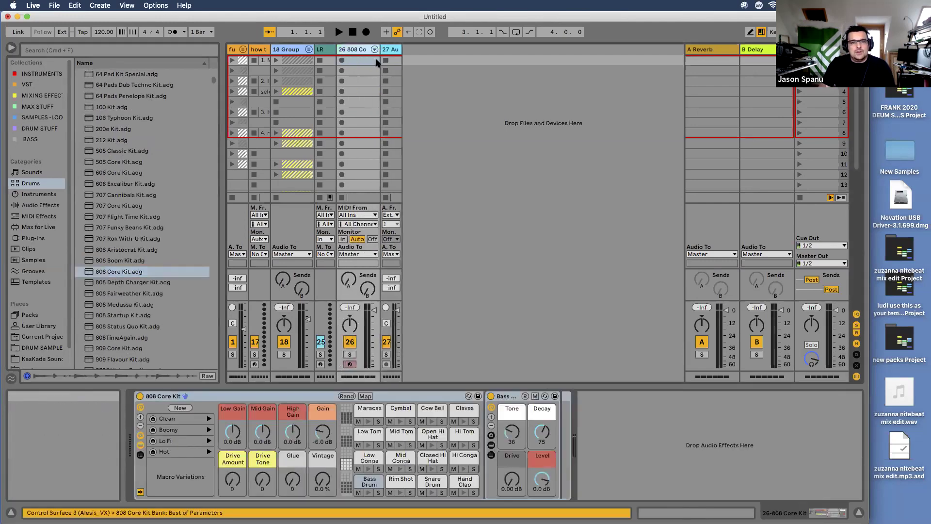
# Capture the played drum pattern as a MIDI clip in the third slot of the 808 Core Kit track and show its notes
pyautogui.click(361, 71)
pyautogui.click(361, 81)
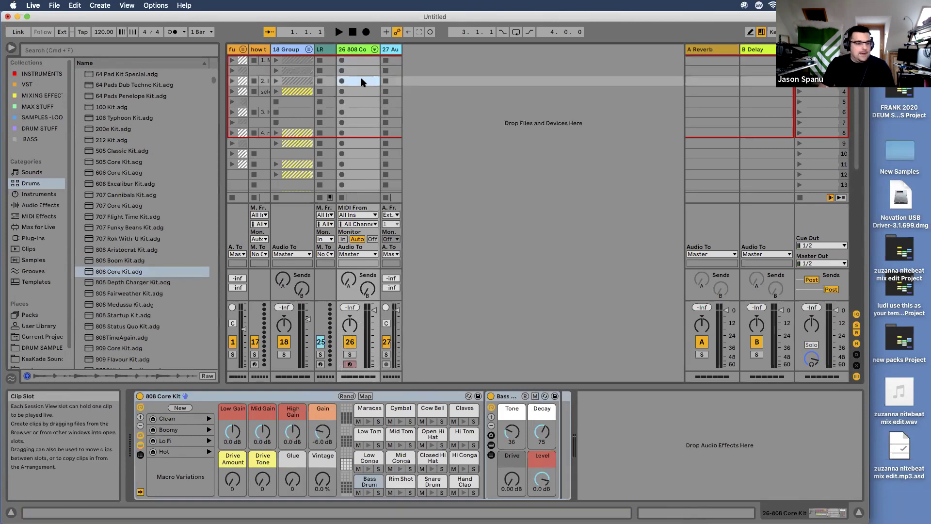
pyautogui.press('a')
pyautogui.press('super+shift+c')
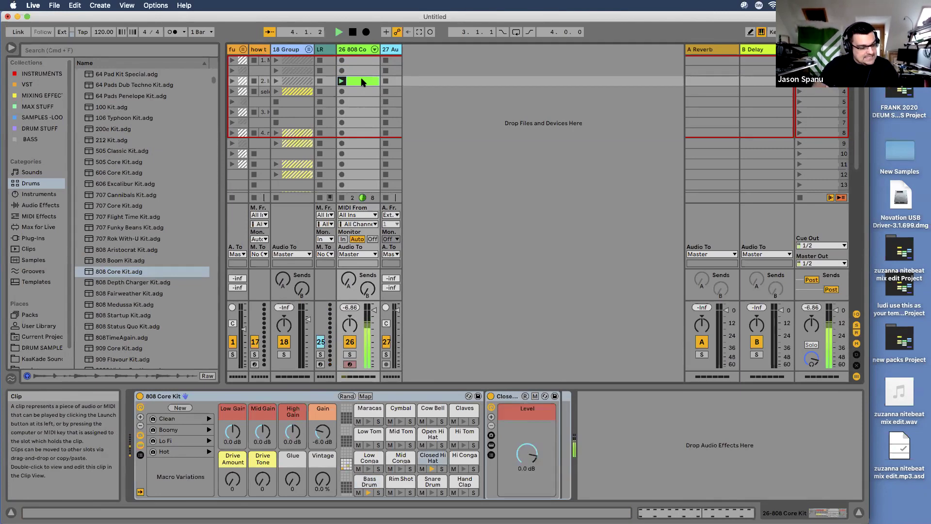
pyautogui.doubleClick(362, 82)
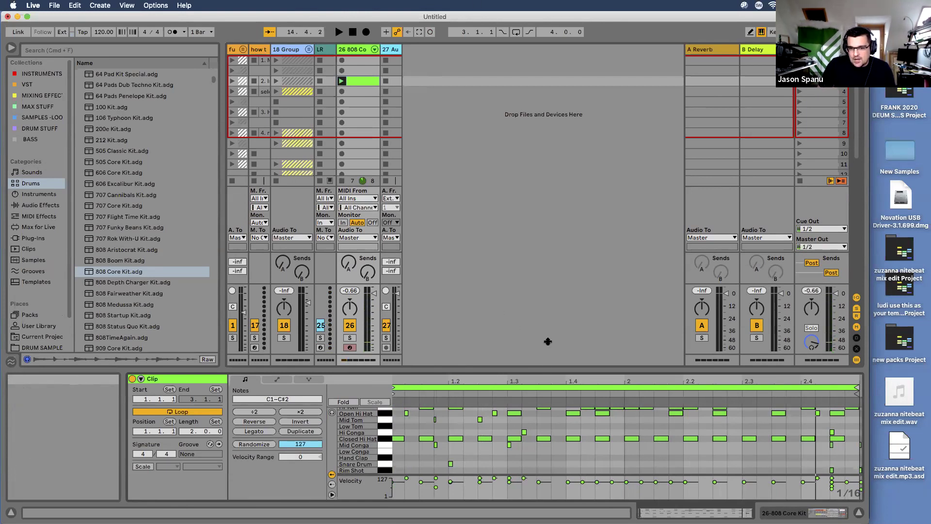
pyautogui.moveTo(549, 367); pyautogui.dragTo(553, 233)
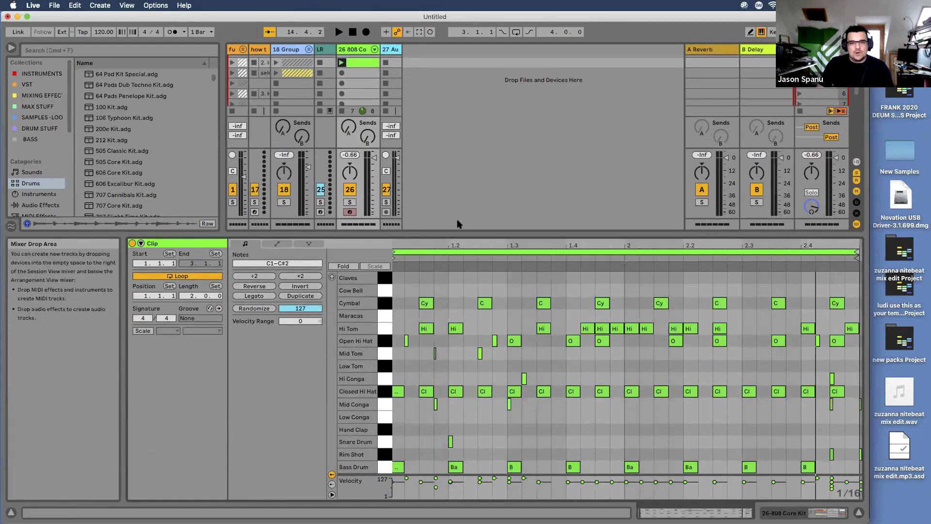
pyautogui.moveTo(463, 233); pyautogui.dragTo(475, 274)
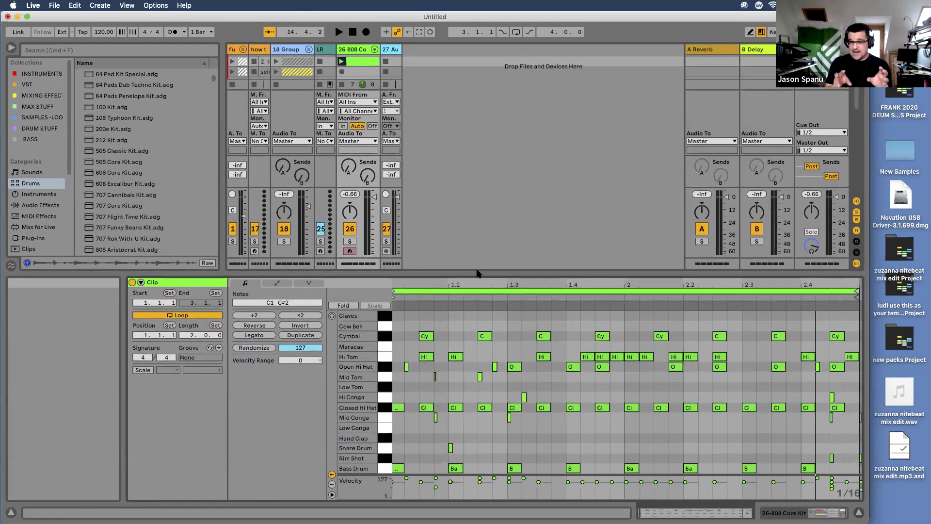
pyautogui.moveTo(557, 274); pyautogui.dragTo(561, 352)
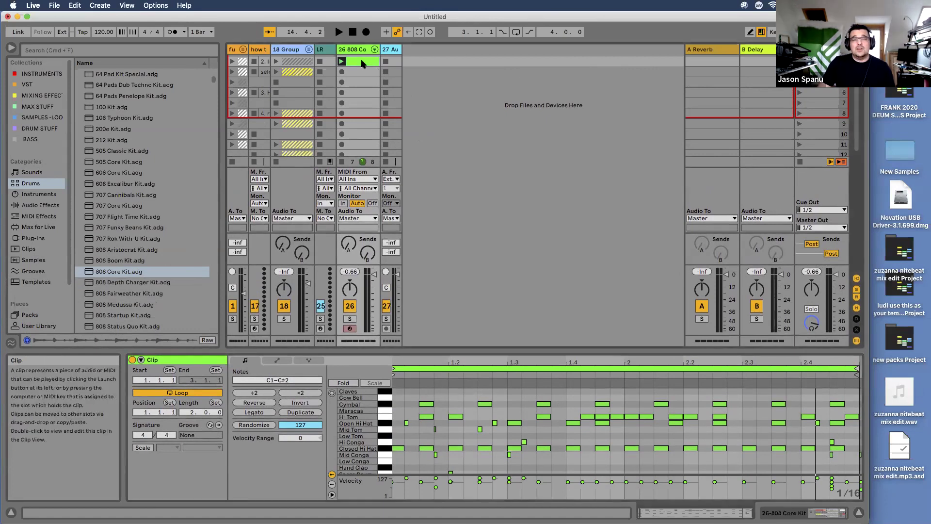
# Copy the drum clip into the fourth slot and duplicate groups of closed hi-hat, hi tom and open hi-hat notes in the copy
pyautogui.moveTo(362, 63); pyautogui.dragTo(365, 71)
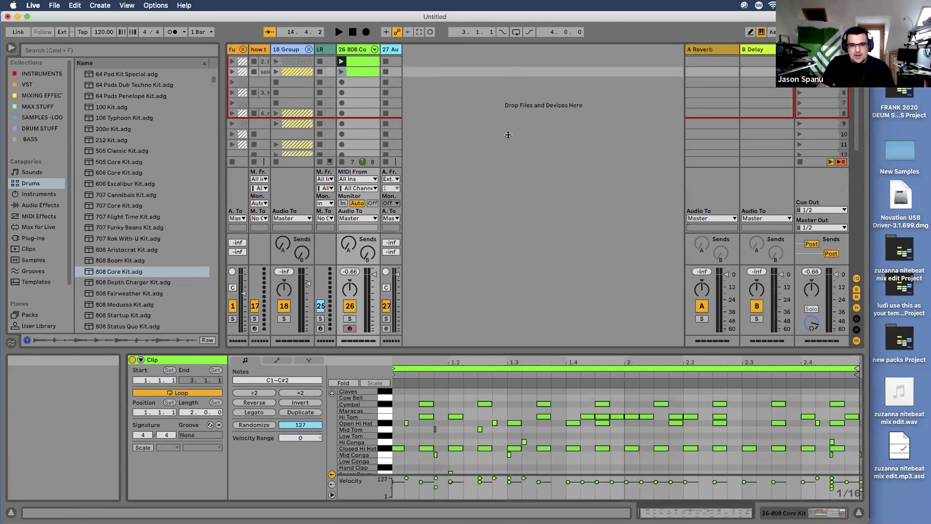
pyautogui.moveTo(508, 135); pyautogui.dragTo(507, 92)
pyautogui.moveTo(447, 251); pyautogui.dragTo(496, 264)
pyautogui.press('cmd+d')
pyautogui.moveTo(497, 204); pyautogui.dragTo(621, 188)
pyautogui.press('cmd+d')
pyautogui.press('cmd+d')
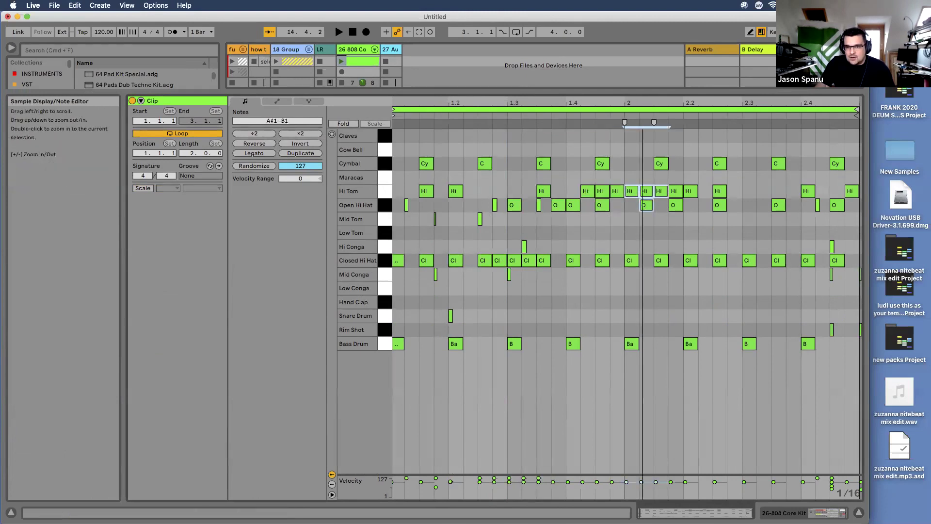
# Shorten the hi tom and open hi-hat notes around bar 2 and duplicate them directly after the selection
pyautogui.moveTo(643, 103); pyautogui.dragTo(643, 146)
pyautogui.click(600, 159)
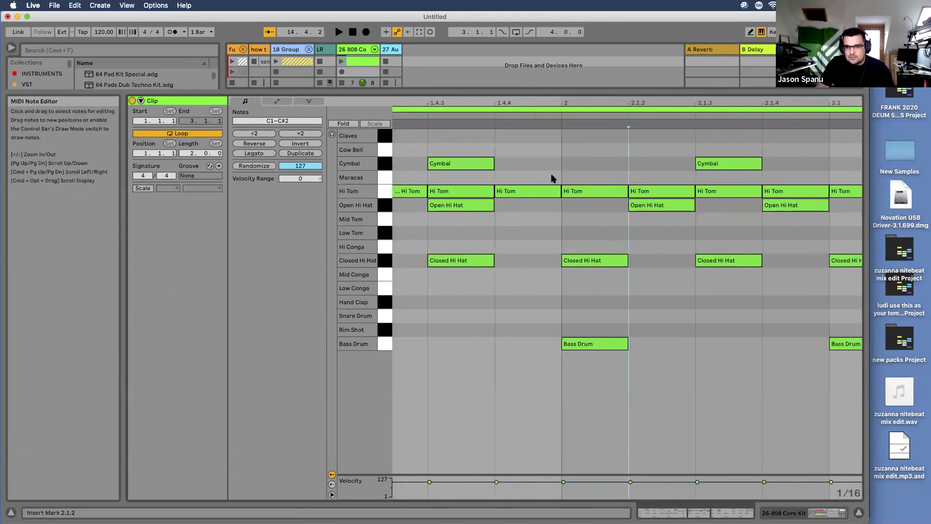
pyautogui.moveTo(495, 156); pyautogui.dragTo(683, 192)
pyautogui.moveTo(527, 172); pyautogui.dragTo(736, 230)
pyautogui.moveTo(681, 193); pyautogui.dragTo(640, 193)
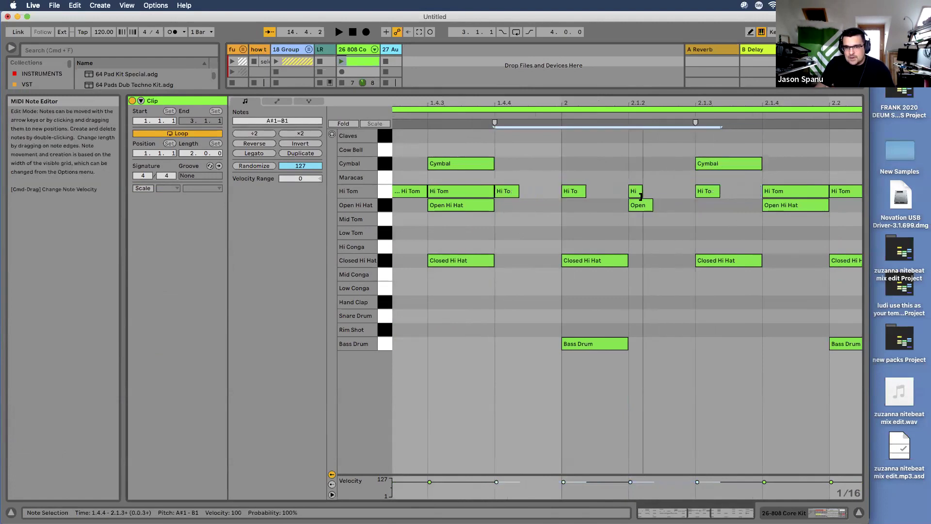
pyautogui.press('super+d')
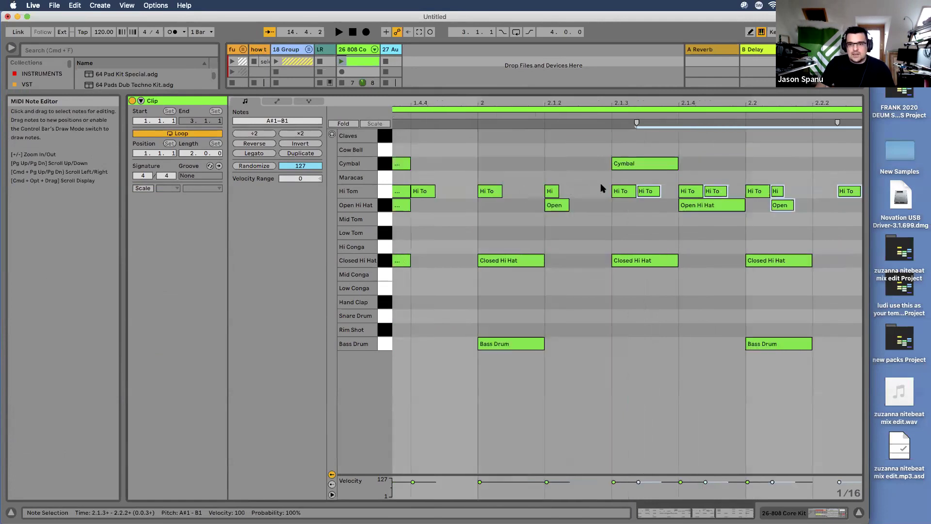
pyautogui.press('super+a')
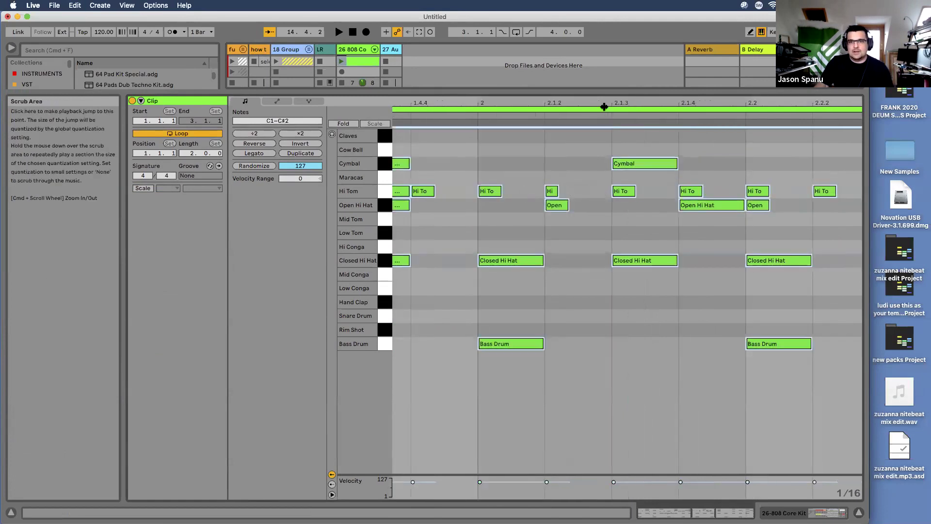
pyautogui.doubleClick(602, 104)
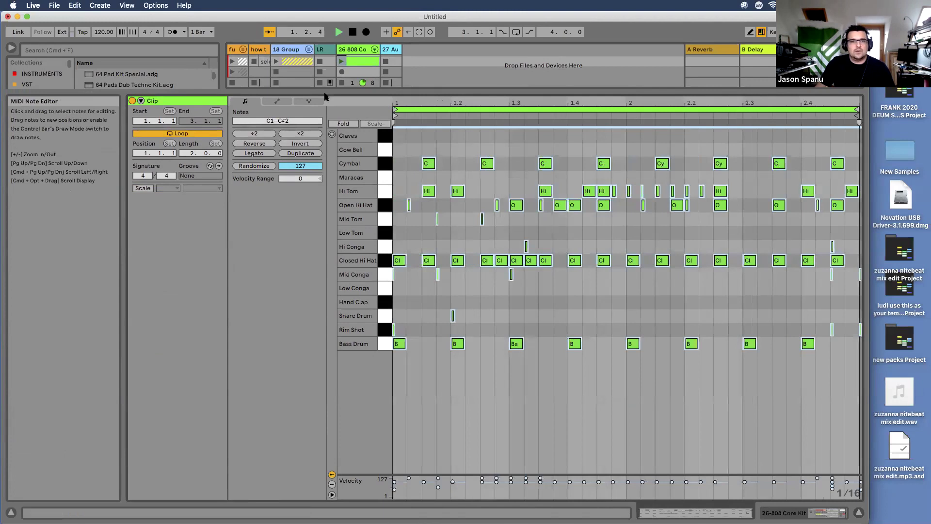
# Launch the fourth-slot clip, stop playback, and paste a copy of it into the fifth slot
pyautogui.moveTo(421, 305); pyautogui.dragTo(420, 310)
pyautogui.scroll(3, 361, 78)
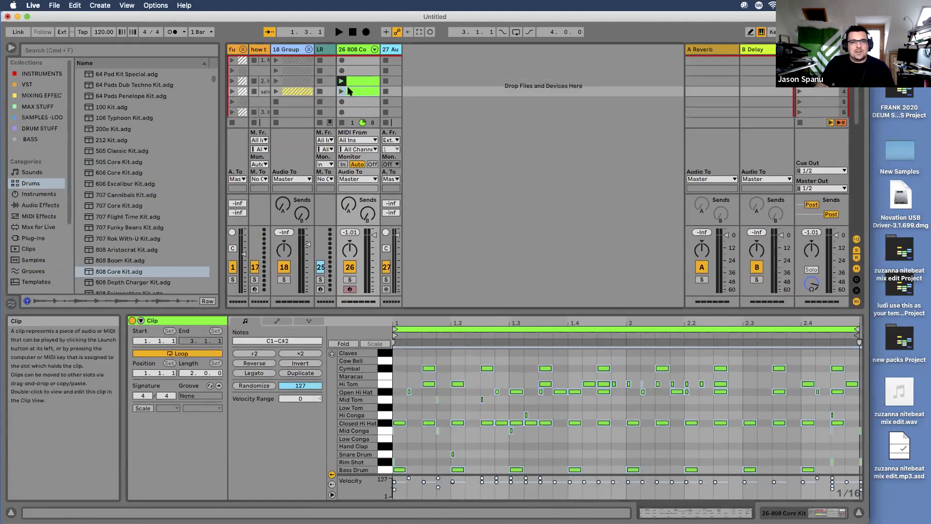
pyautogui.click(341, 92)
pyautogui.press('space')
pyautogui.click(358, 102)
pyautogui.press('super+v')
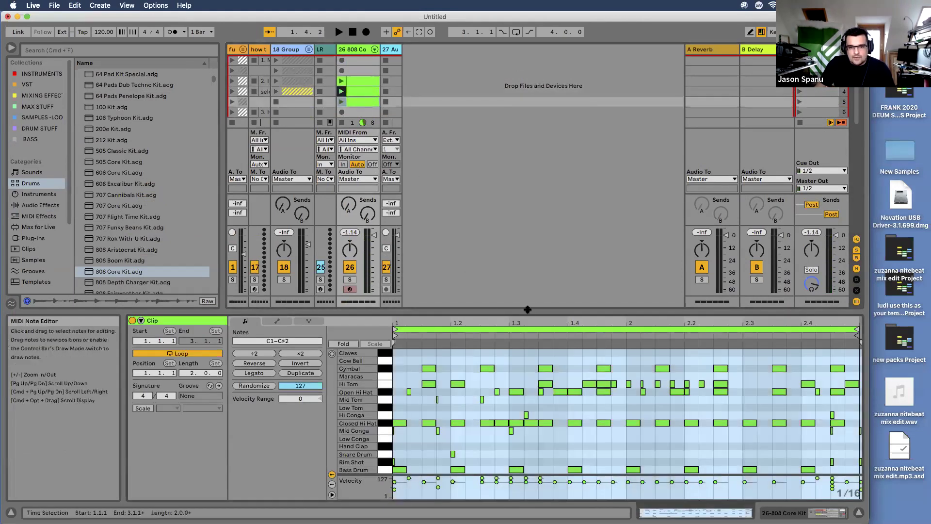
# In the fifth-slot clip, add bass drum notes at 1.2.3, 2.1.3 and 2.2.4, and delete the one at 2.3
pyautogui.moveTo(530, 310); pyautogui.dragTo(545, 205)
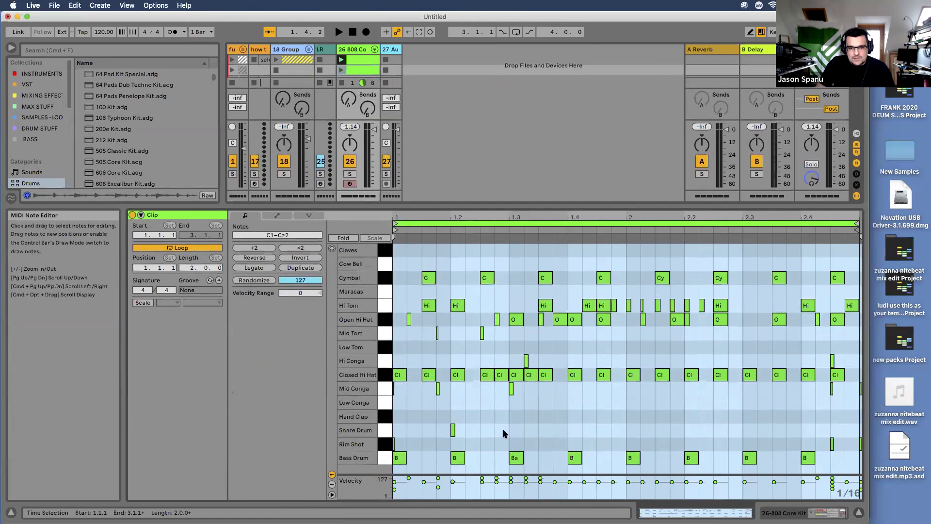
pyautogui.doubleClick(489, 457)
pyautogui.doubleClick(741, 461)
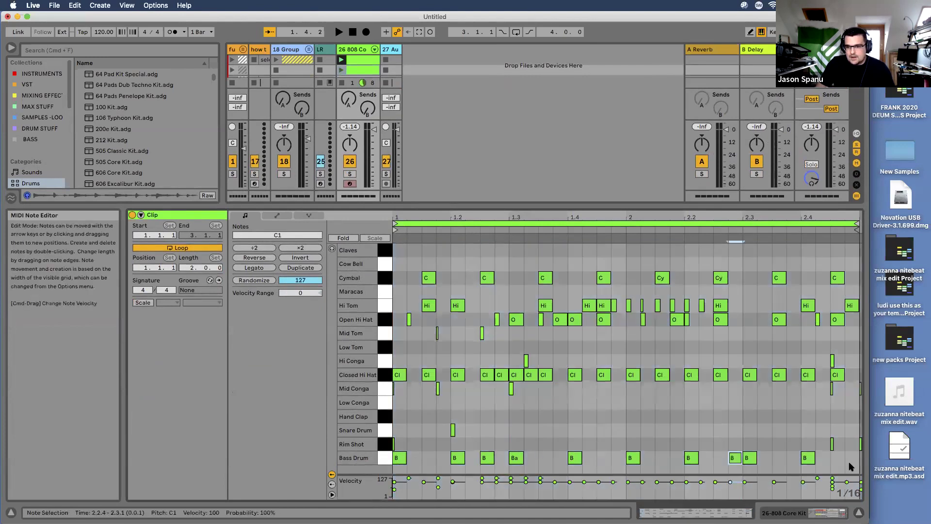
pyautogui.doubleClick(750, 458)
pyautogui.doubleClick(660, 457)
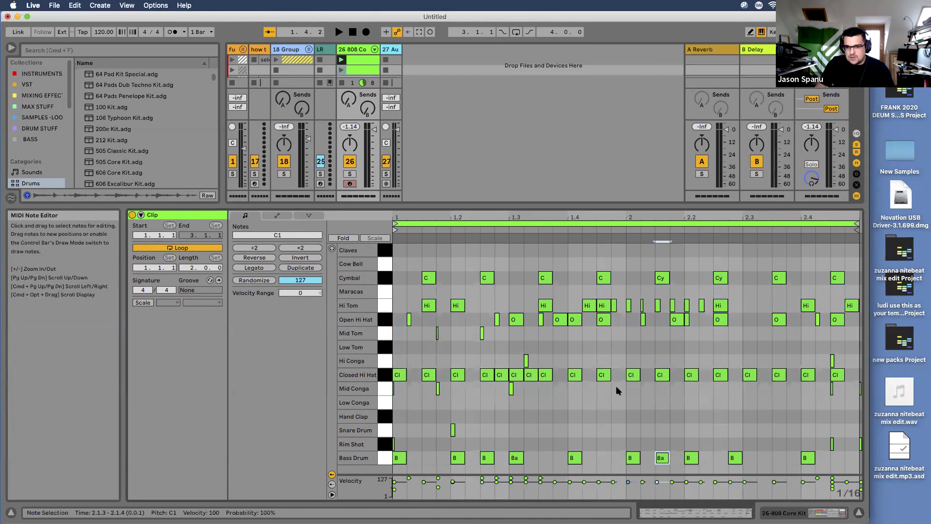
# Delete the closed hi-hat and hi conga notes and draw a run of 1/16 closed hi-hat notes across the clip
pyautogui.moveTo(401, 358); pyautogui.dragTo(847, 381)
pyautogui.press('Delete')
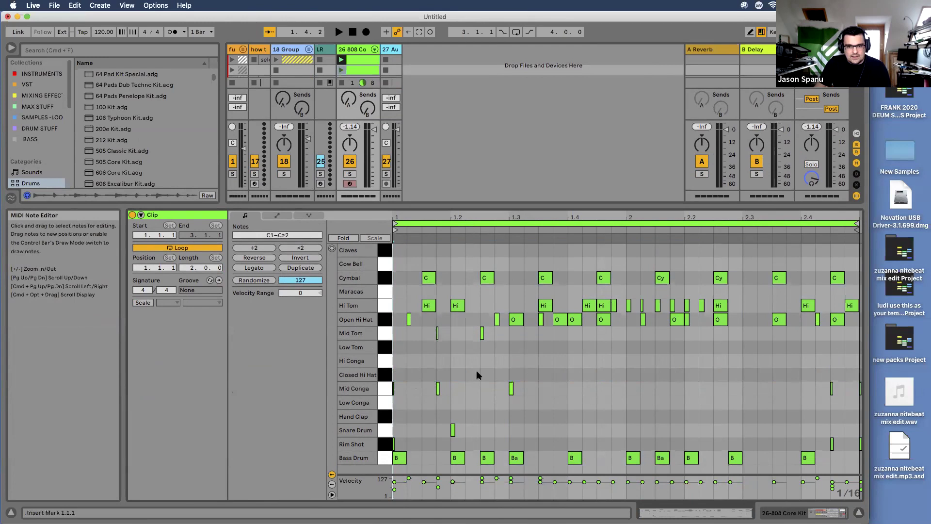
pyautogui.press('b')
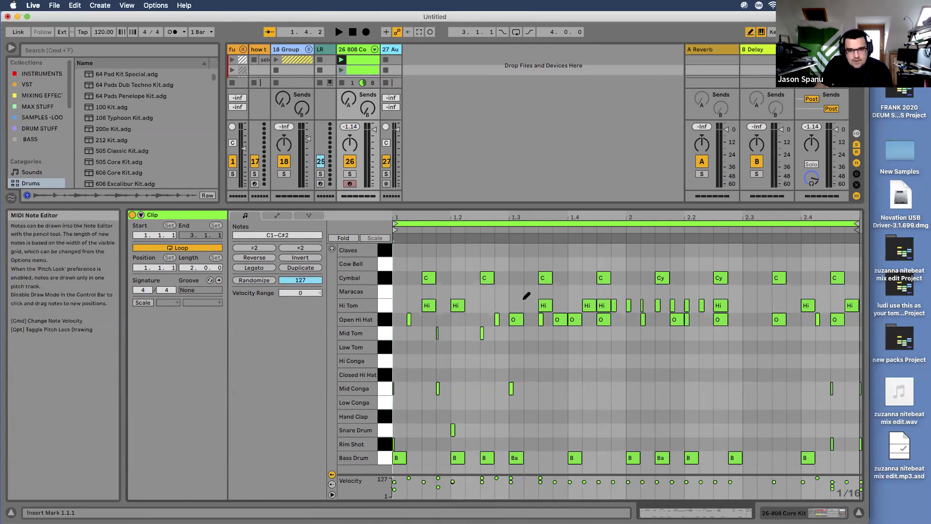
pyautogui.moveTo(406, 374)
pyautogui.mouseDown()
pyautogui.moveTo(846, 374)
pyautogui.moveTo(776, 388)
pyautogui.moveTo(647, 374)
pyautogui.moveTo(821, 374)
pyautogui.moveTo(779, 374)
pyautogui.mouseUp()
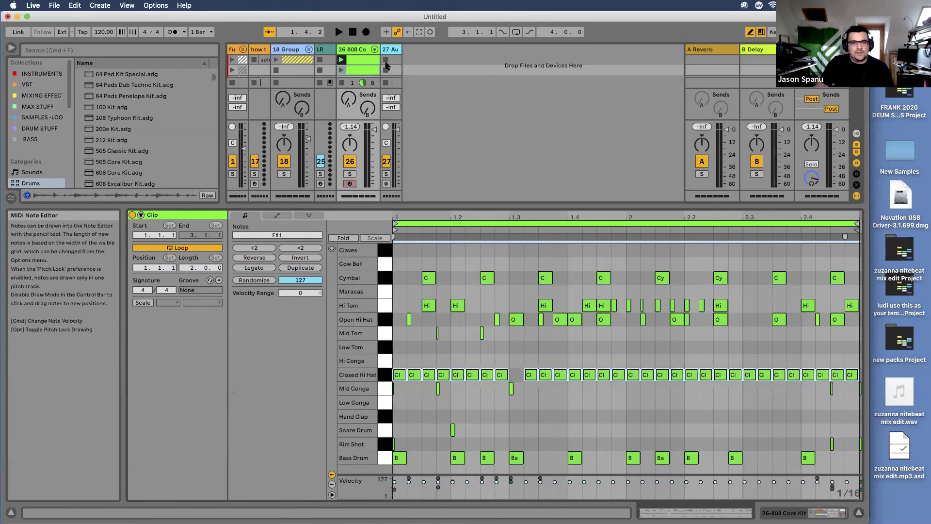
# Audition the drum clips, delete the cymbal, hi tom and open hi-hat notes from the fifth-slot clip, and play it
pyautogui.moveTo(431, 207); pyautogui.dragTo(430, 324)
pyautogui.scroll(4, 374, 88)
pyautogui.click(342, 91)
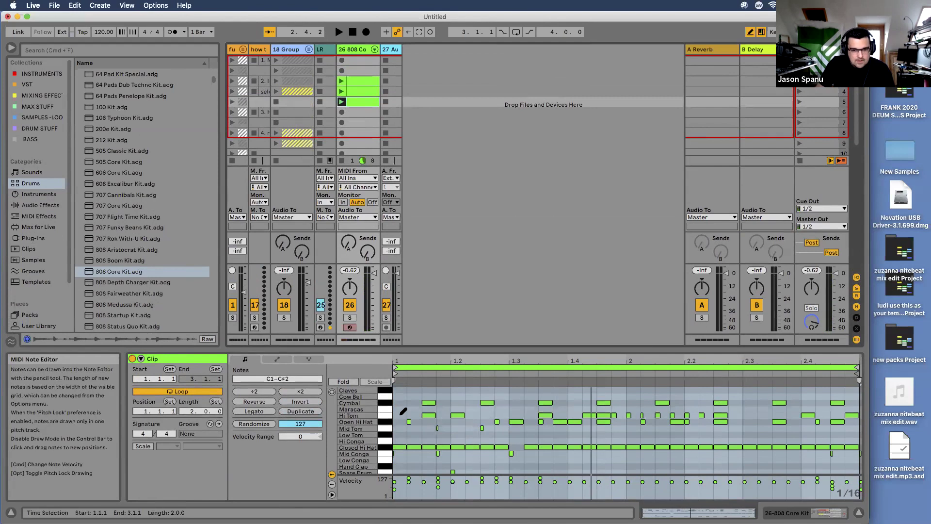
pyautogui.press('b')
pyautogui.moveTo(407, 394)
pyautogui.mouseDown()
pyautogui.moveTo(758, 427)
pyautogui.moveTo(848, 415)
pyautogui.moveTo(842, 425)
pyautogui.mouseUp()
pyautogui.press('Delete')
pyautogui.press('space')
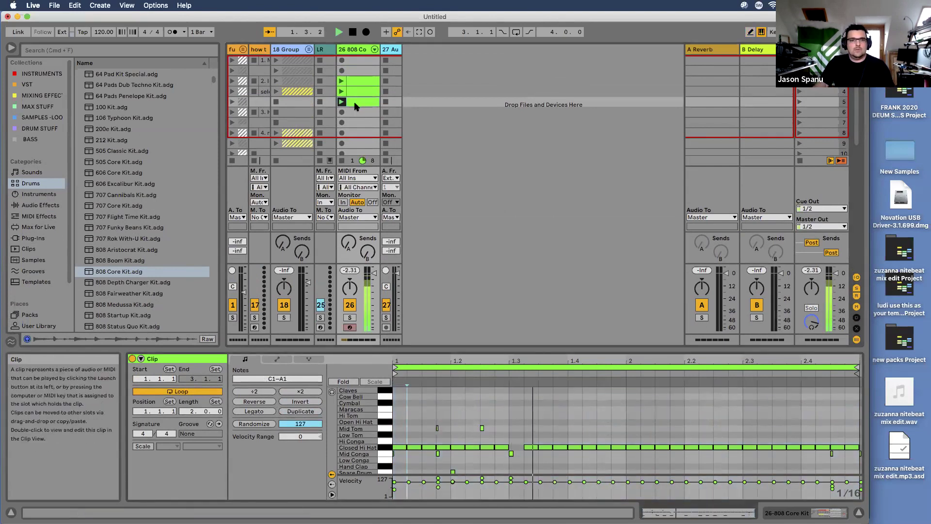
# Stop playback and go through the three drum clips on the 808 Core Kit track one after another
pyautogui.press('space')
pyautogui.click(364, 81)
pyautogui.click(361, 91)
pyautogui.click(359, 102)
pyautogui.click(358, 92)
pyautogui.click(358, 100)
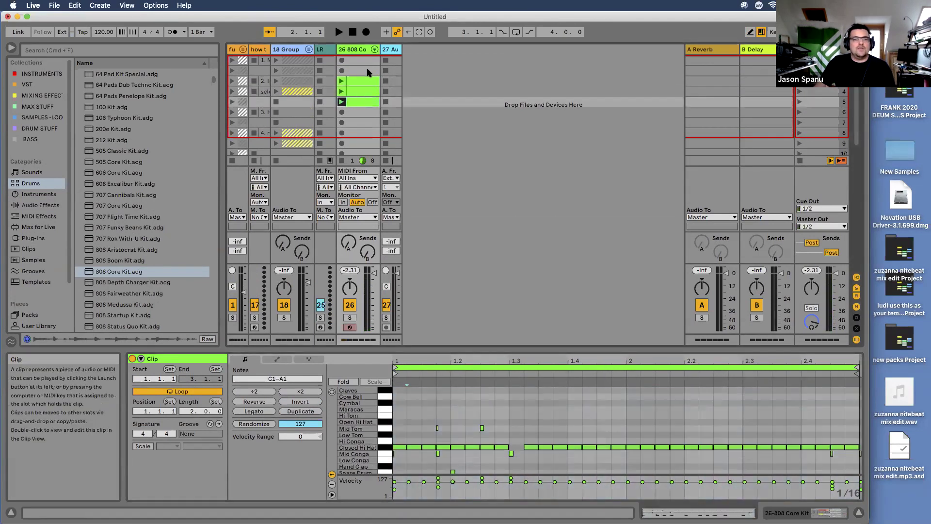
# Unfold the 808 Core Kit track into its individual drum chains, hide the browser, and play the clip
pyautogui.click(374, 49)
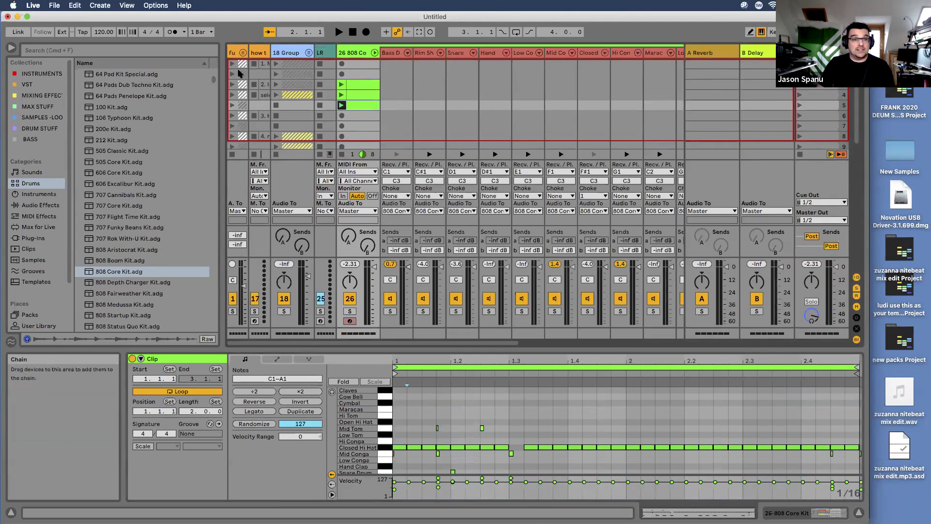
pyautogui.click(10, 49)
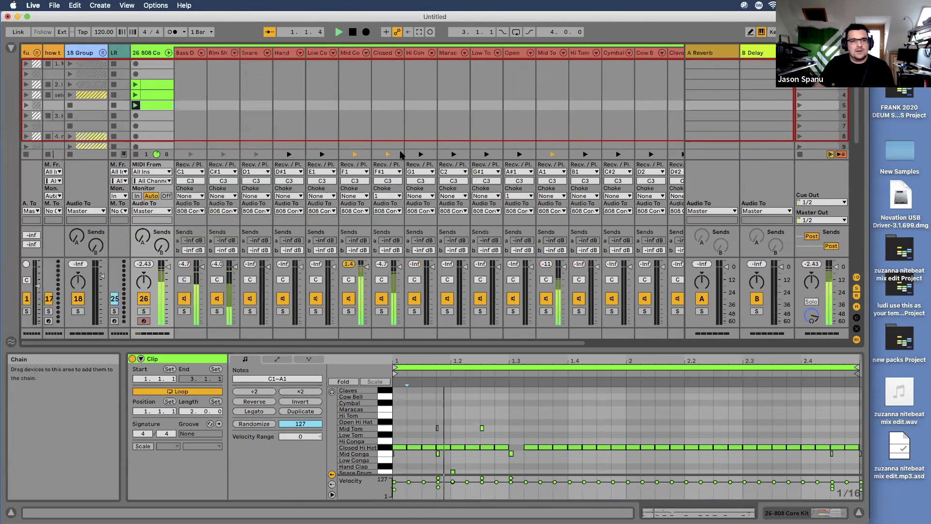
pyautogui.press('space')
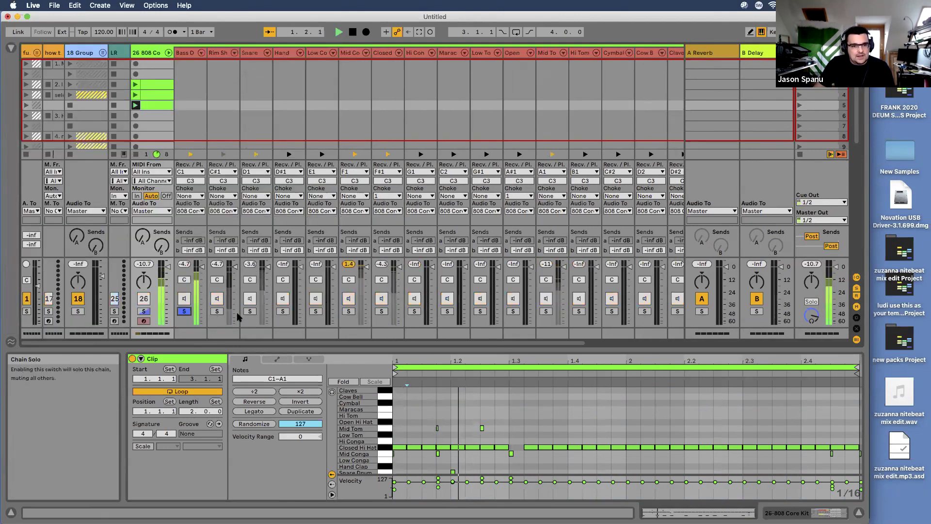
# Solo the snare, mid conga and closed hi-hat chains in turn to hear them separately, and clear the solo
pyautogui.click(250, 311)
pyautogui.click(348, 311)
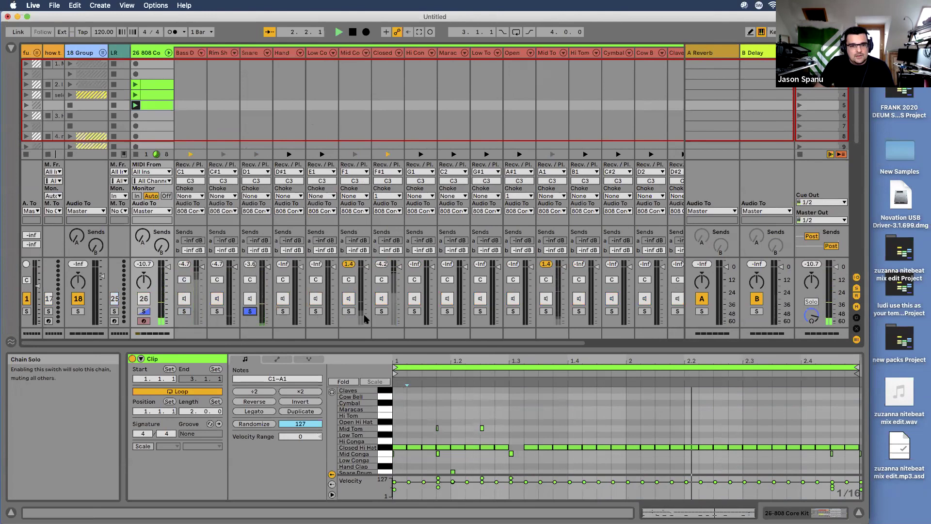
pyautogui.click(382, 311)
pyautogui.click(381, 311)
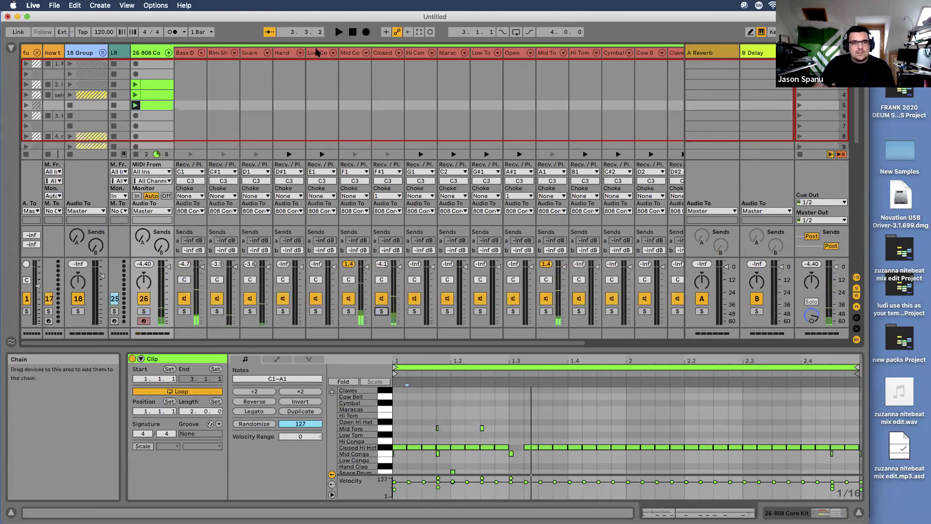
# Extract the Bass Drum chain from the 808 Core Kit to its own track, and briefly play the remaining kit
pyautogui.rightClick(189, 55)
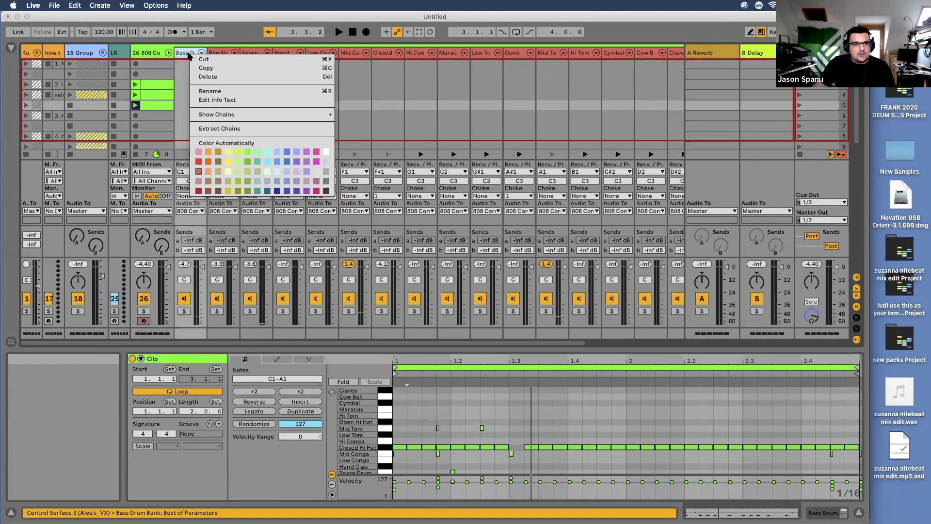
pyautogui.click(218, 129)
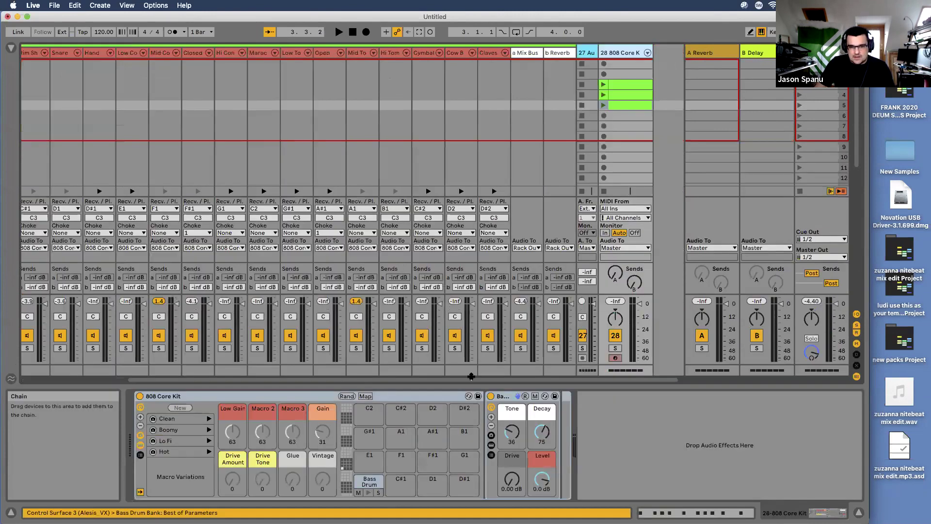
pyautogui.moveTo(568, 379); pyautogui.dragTo(380, 383)
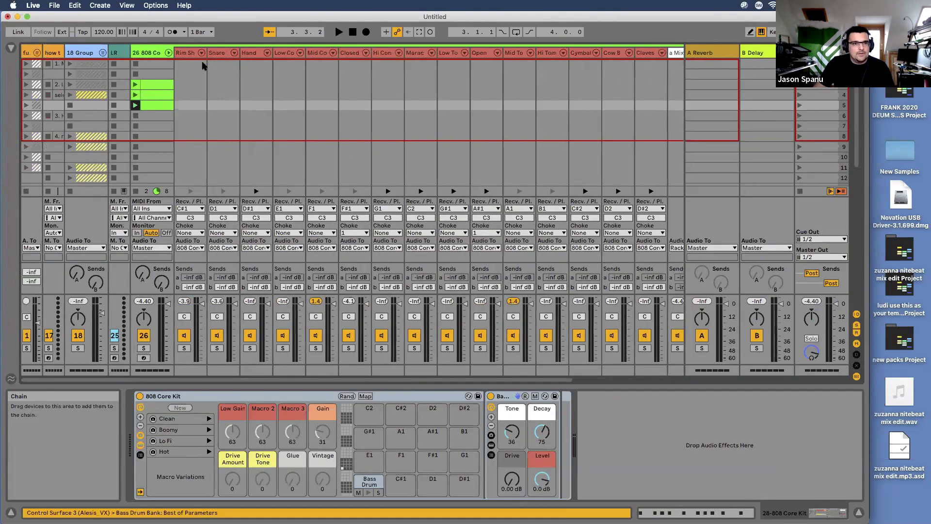
pyautogui.press('space')
pyautogui.press('space')
# Extract the Rim Shot and Snare chains from the 808 Core Kit, each to its own track
pyautogui.click(188, 55)
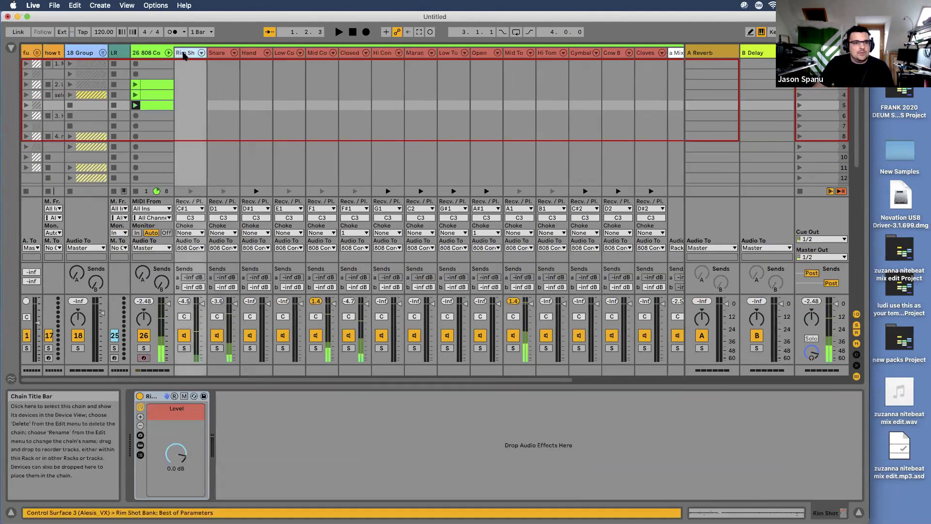
pyautogui.rightClick(188, 55)
pyautogui.click(215, 129)
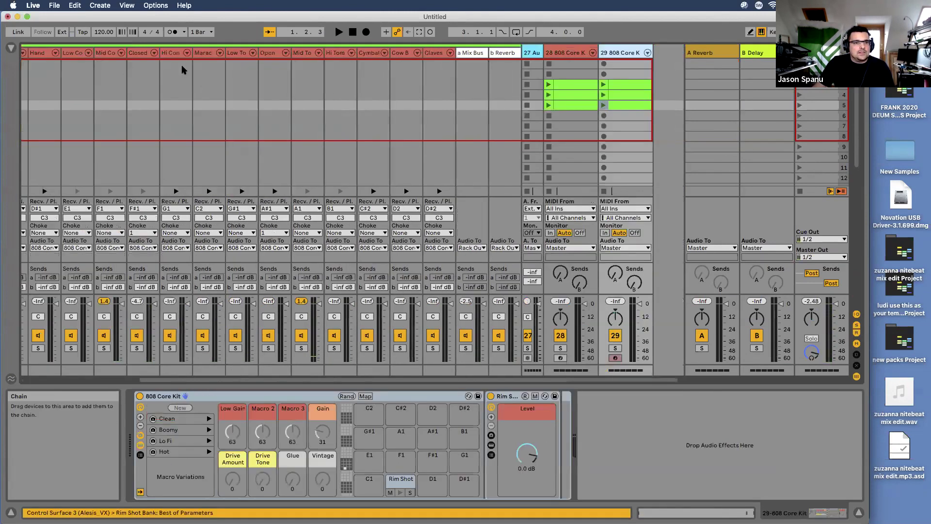
pyautogui.moveTo(518, 376); pyautogui.dragTo(400, 378)
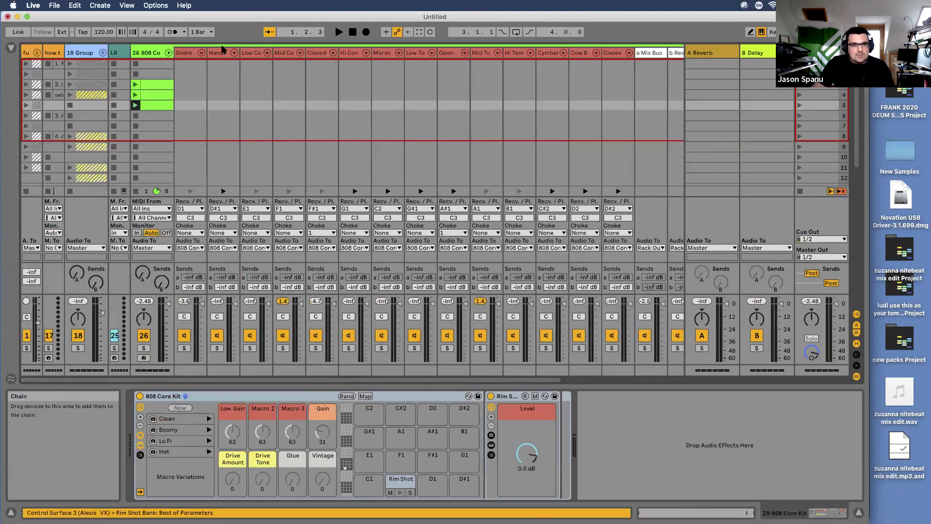
pyautogui.rightClick(184, 56)
pyautogui.click(224, 130)
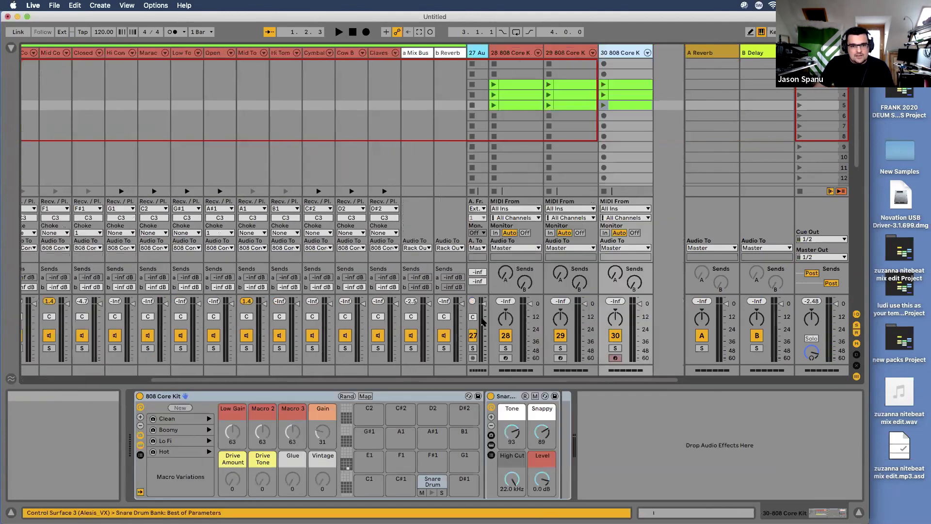
pyautogui.hscroll(5, 361, 361)
pyautogui.hscroll(-2, 360, 361)
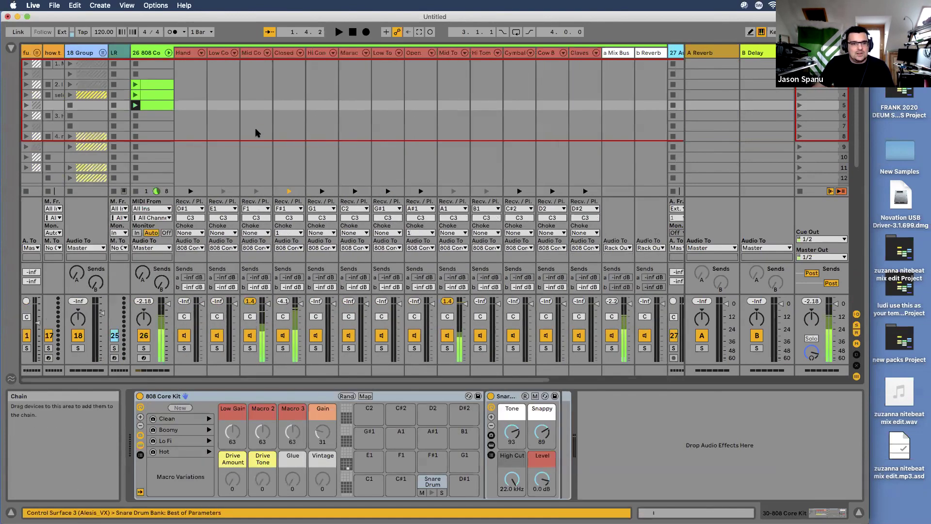
# Extract the Mid Conga and Closed Hi Hat chains together to one track, and briefly play the remaining kit
pyautogui.click(253, 54)
pyautogui.click(288, 54)
pyautogui.rightClick(287, 54)
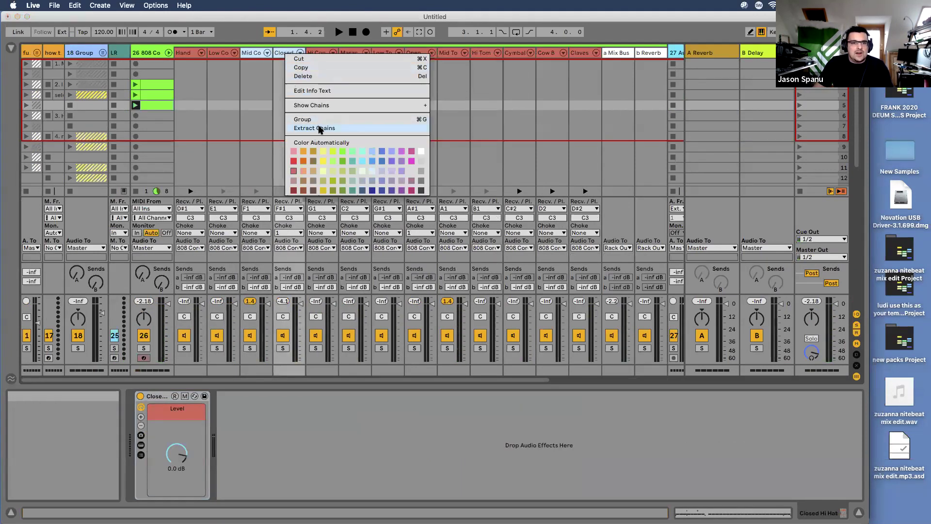
pyautogui.click(321, 129)
pyautogui.hscroll(-4, 433, 384)
pyautogui.press('space')
pyautogui.press('space')
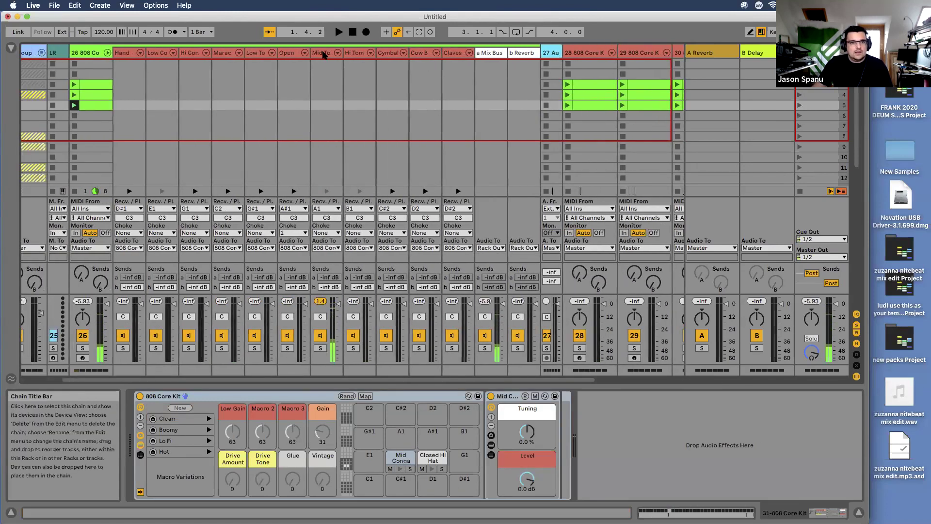
# Extract the Mid Tom chain to its own track and fold the original 808 Core Kit track
pyautogui.rightClick(323, 53)
pyautogui.click(359, 129)
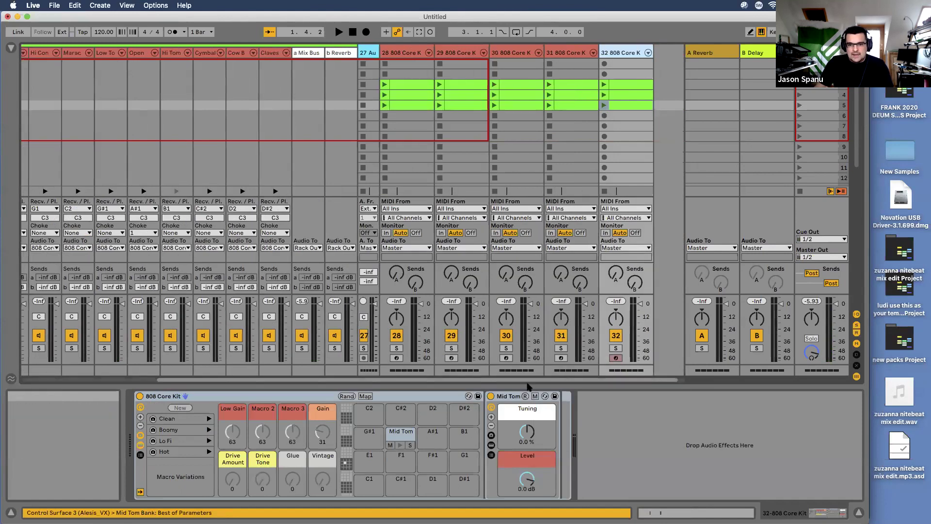
pyautogui.hscroll(-6, 368, 381)
pyautogui.click(169, 52)
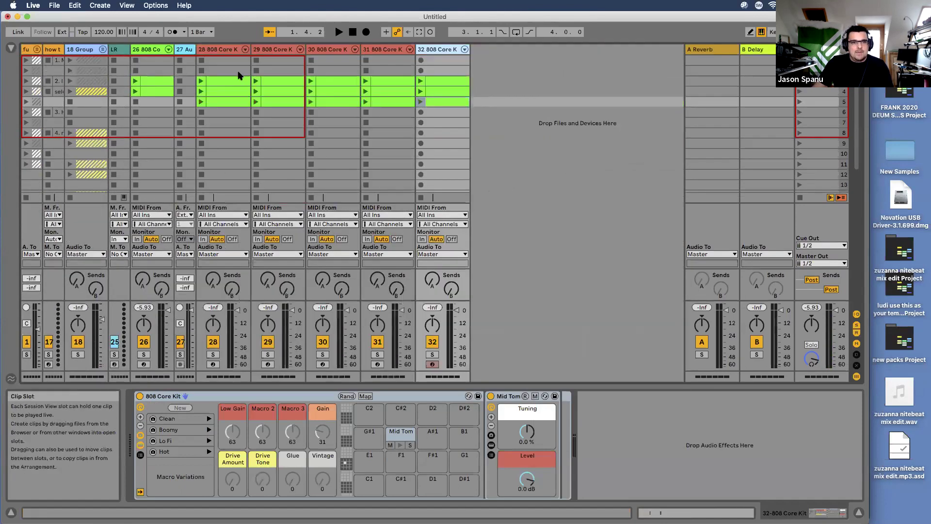
# Examine the devices on the extracted bass drum and rim shot tracks, and open the rim shot's third-slot clip
pyautogui.click(232, 84)
pyautogui.doubleClick(229, 50)
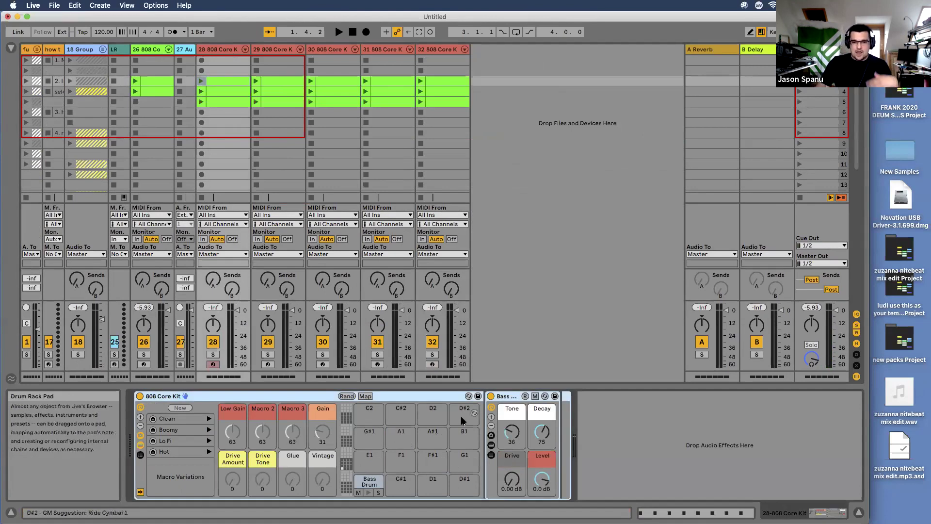
pyautogui.click(283, 51)
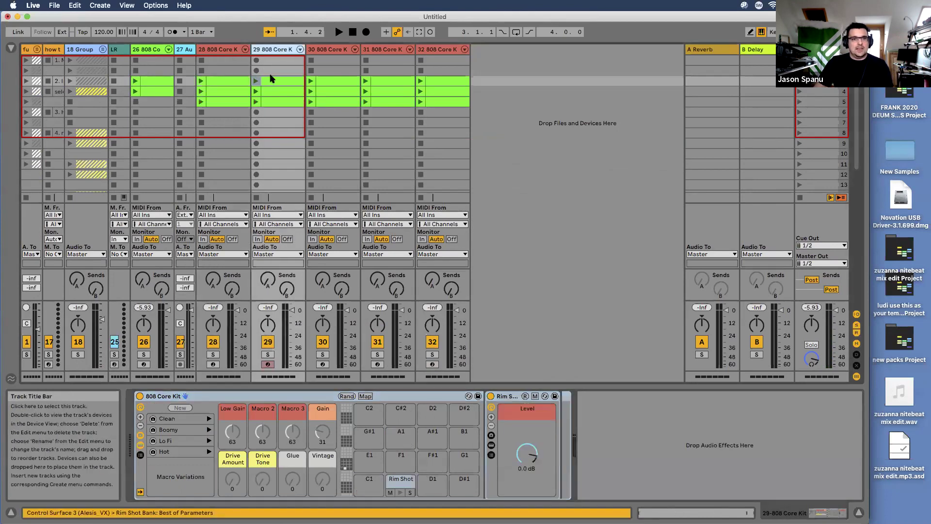
pyautogui.click(270, 82)
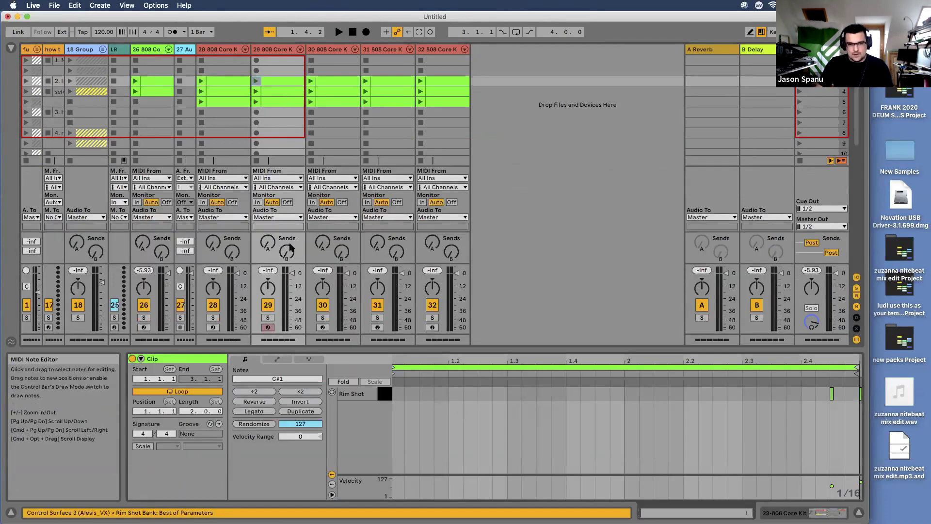
# Compare the note patterns of the clips on the extracted bass drum track
pyautogui.click(214, 82)
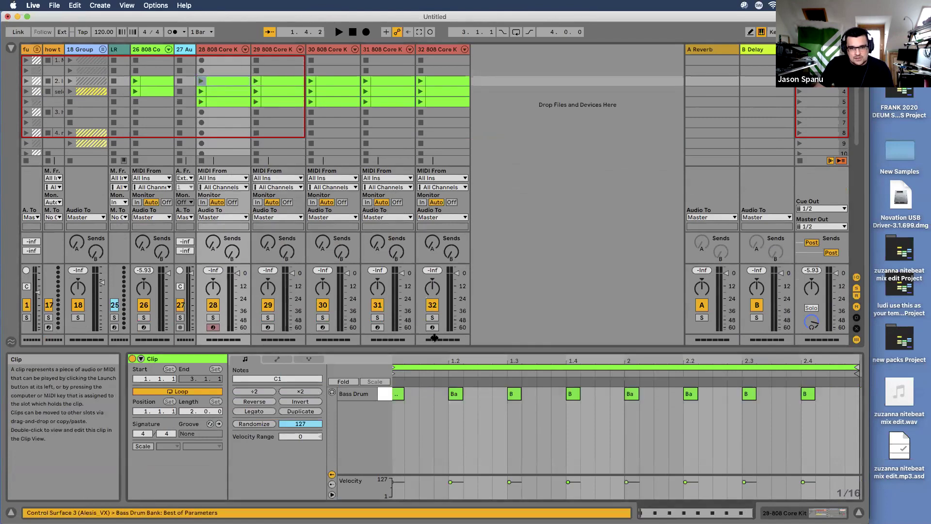
pyautogui.click(230, 100)
pyautogui.click(226, 82)
pyautogui.click(225, 92)
pyautogui.click(224, 71)
# Create a follow action chain from all the clips on the five extracted drum tracks
pyautogui.click(224, 82)
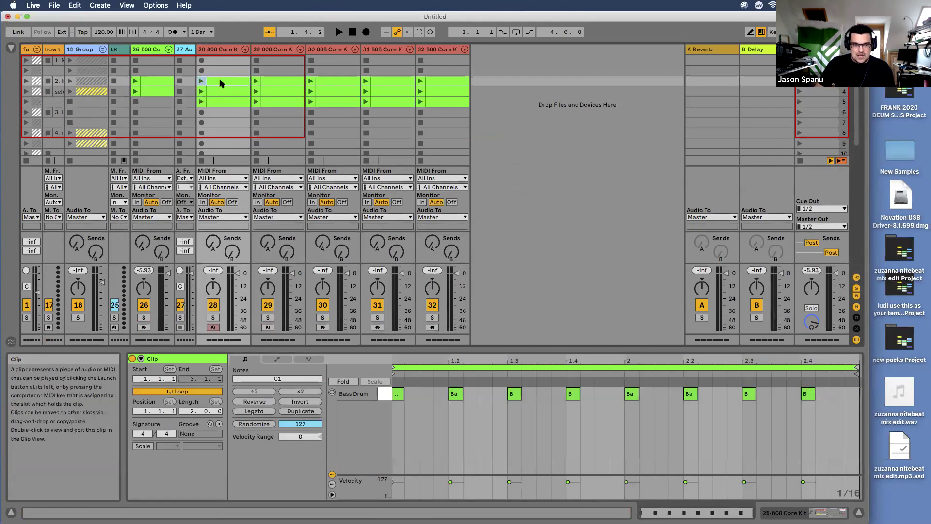
pyautogui.keyDown('shift'); pyautogui.click(431, 101); pyautogui.keyUp('shift')
pyautogui.rightClick(437, 102)
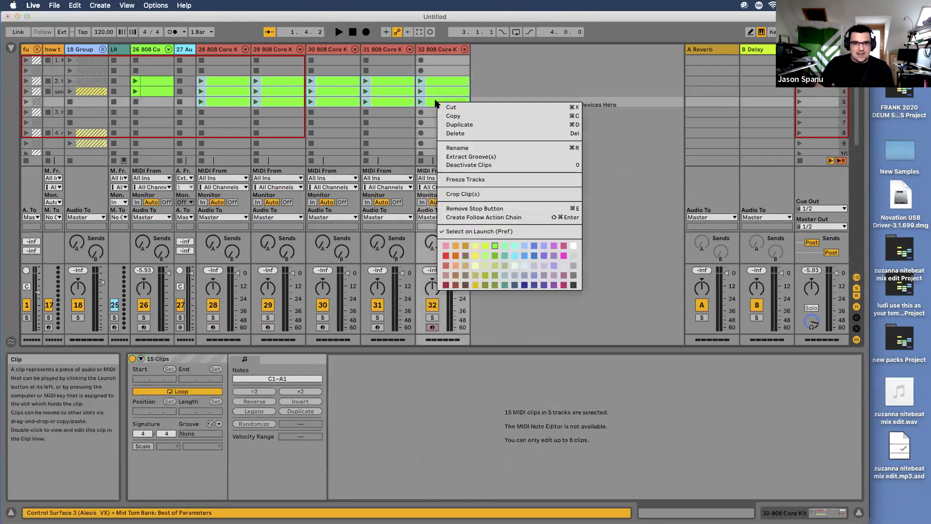
pyautogui.click(479, 217)
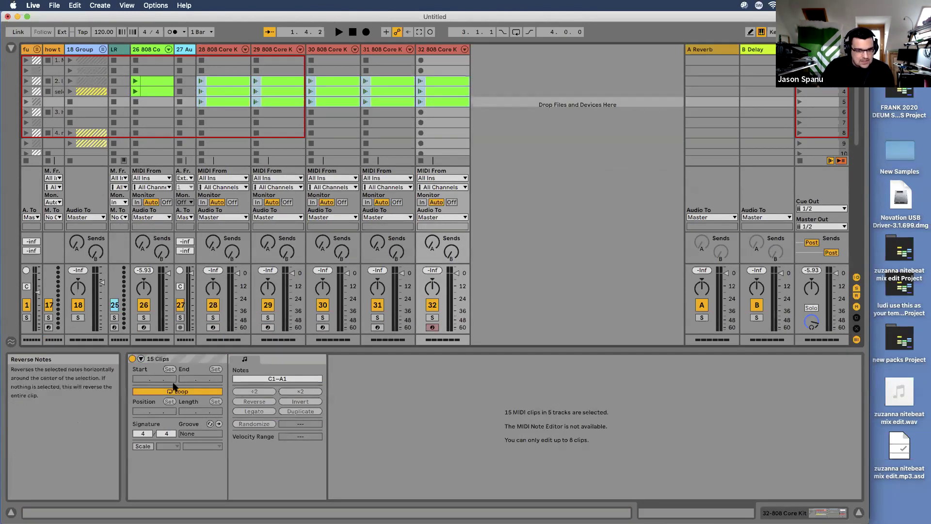
# Turn on Legato for the selected clips, with unlinked follow actions at 0.2.1: Next at 62% and Other at 38%
pyautogui.click(141, 358)
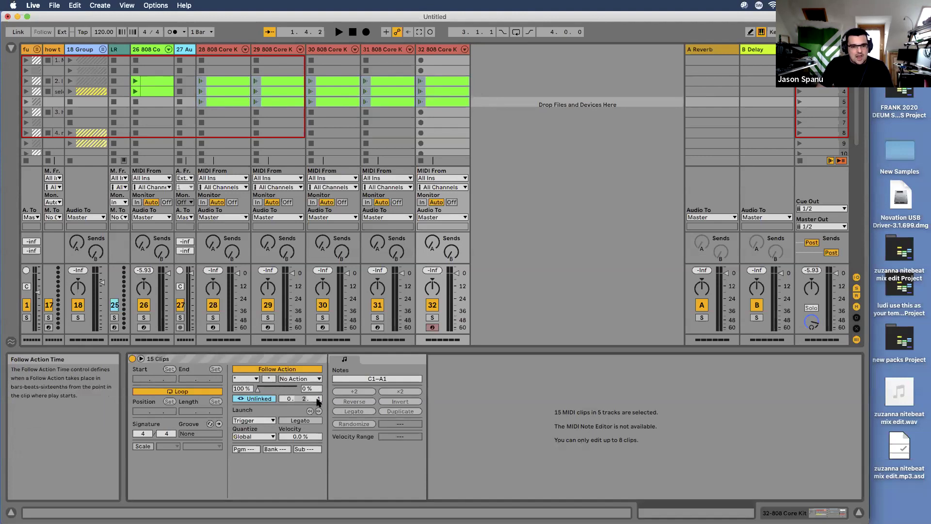
pyautogui.click(300, 420)
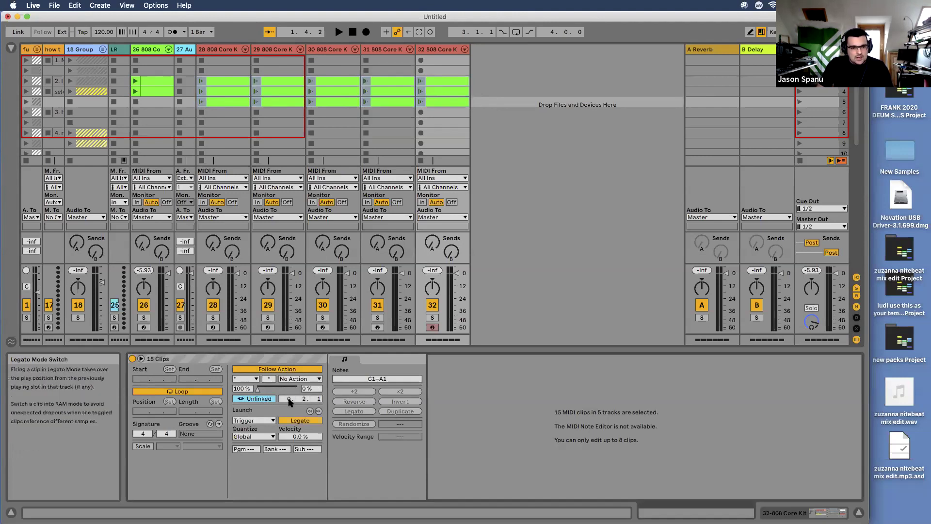
pyautogui.click(236, 379)
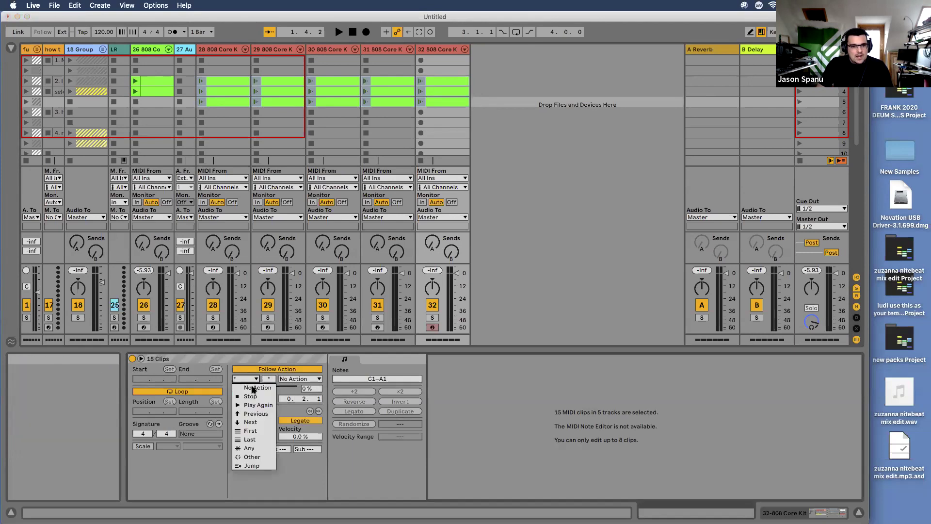
pyautogui.click(255, 422)
pyautogui.click(299, 379)
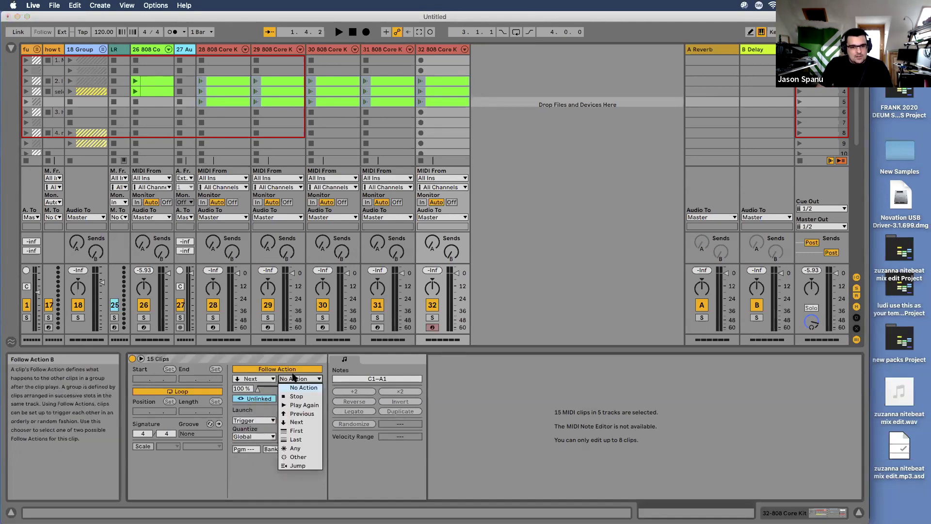
pyautogui.click(298, 456)
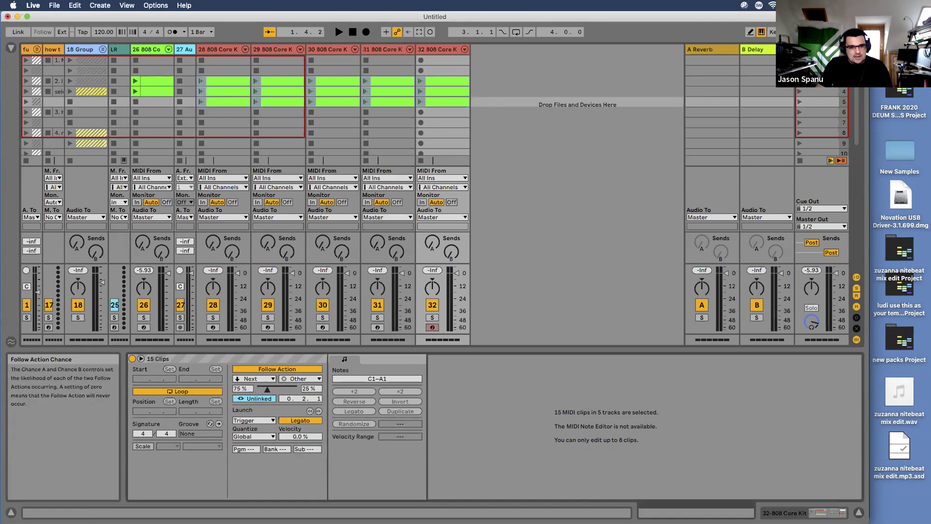
# Launch the third scene to hear the follow actions, inspect the bass drum and rim shot clips, and stop all clips
pyautogui.click(800, 81)
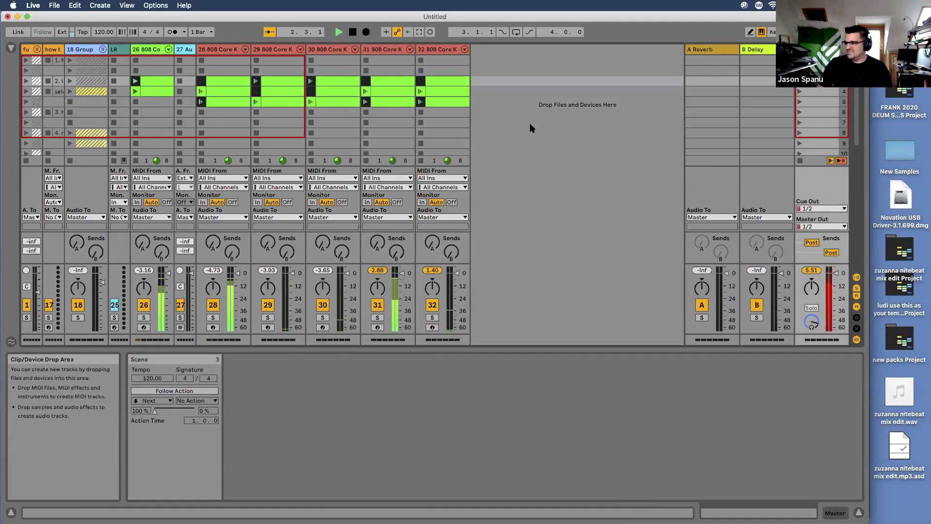
pyautogui.click(229, 83)
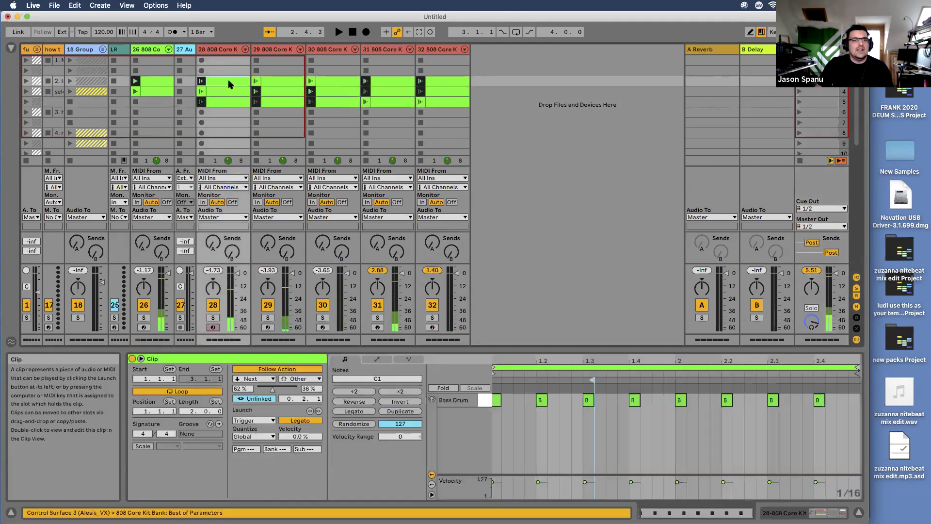
pyautogui.click(287, 82)
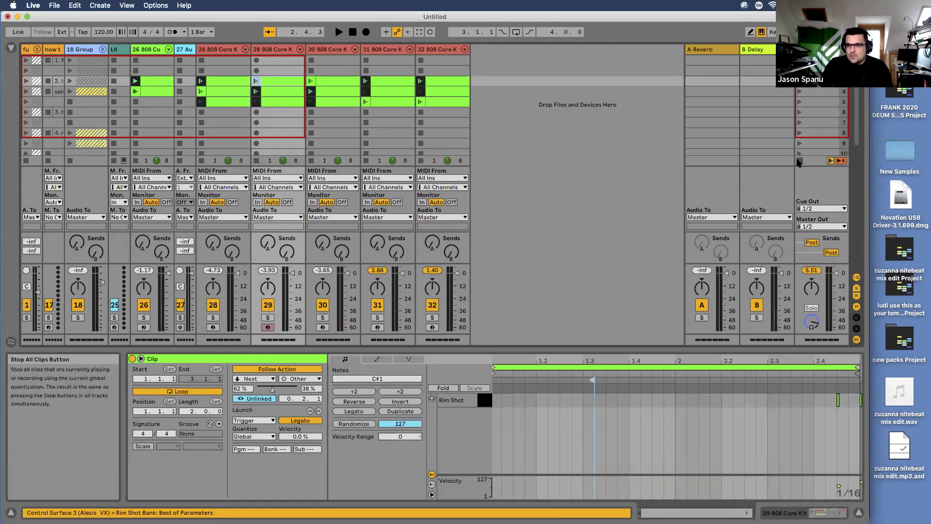
pyautogui.moveTo(281, 70); pyautogui.dragTo(279, 102)
pyautogui.moveTo(635, 348); pyautogui.dragTo(616, 369)
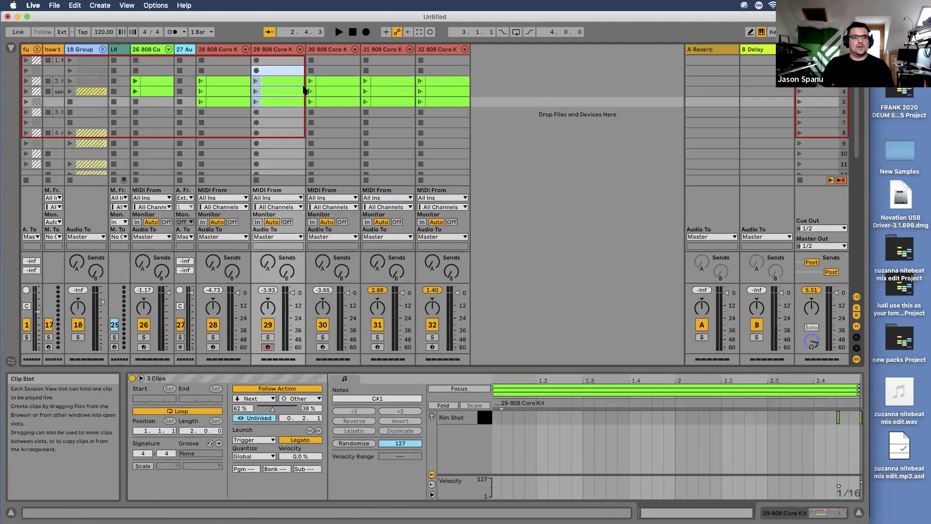
# Look through the third-slot clips of the rim shot, snare, conga and hi-hat, and mid tom tracks
pyautogui.click(285, 83)
pyautogui.click(333, 81)
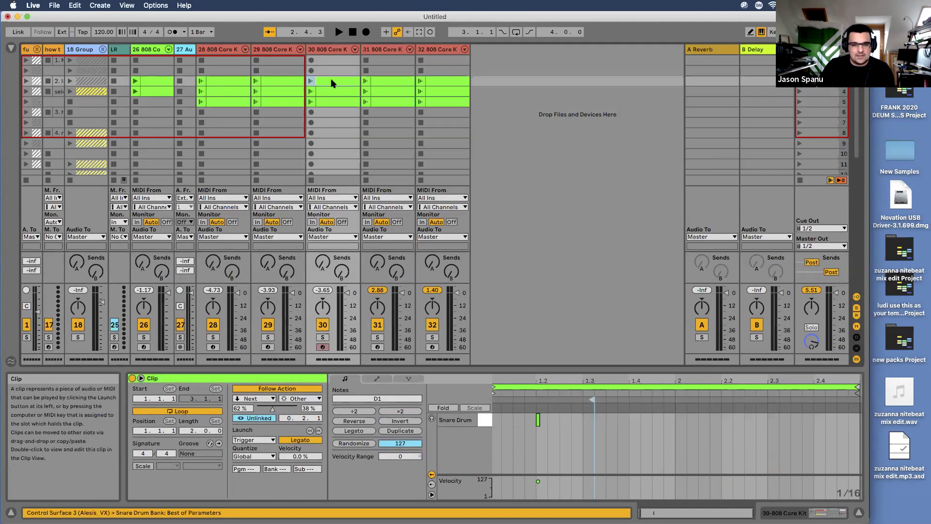
pyautogui.click(383, 82)
pyautogui.click(436, 85)
pyautogui.click(398, 86)
# Enlarge the clip's note editor, show its probability lane, and display the tracks' input and output routing
pyautogui.moveTo(590, 367); pyautogui.dragTo(590, 212)
pyautogui.click(432, 485)
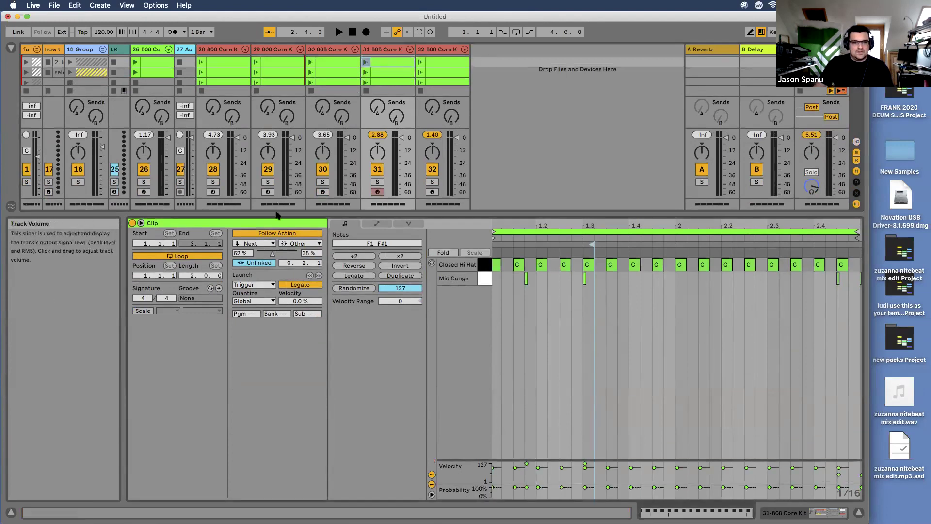
pyautogui.press('super+alt+i')
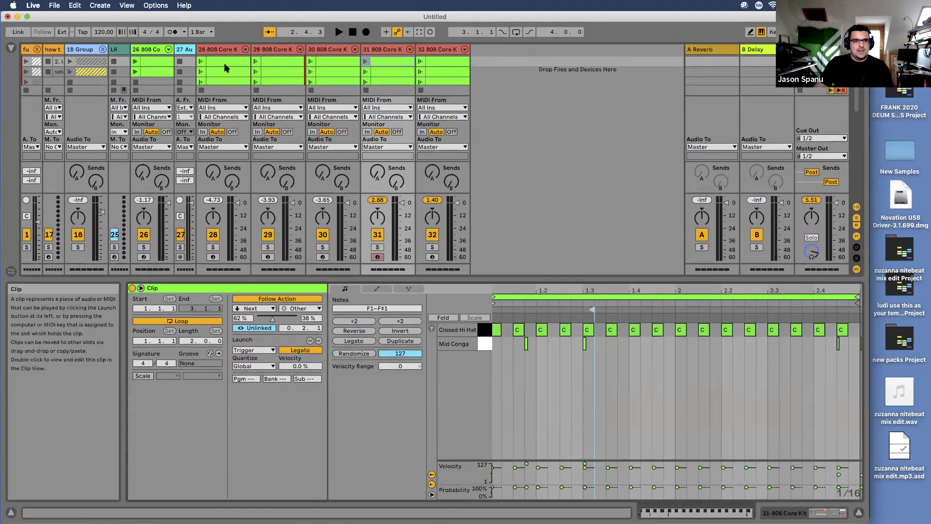
# Compare the three bass drum clips with their probability values displayed
pyautogui.click(224, 68)
pyautogui.click(229, 61)
pyautogui.click(227, 71)
pyautogui.click(225, 79)
pyautogui.click(228, 61)
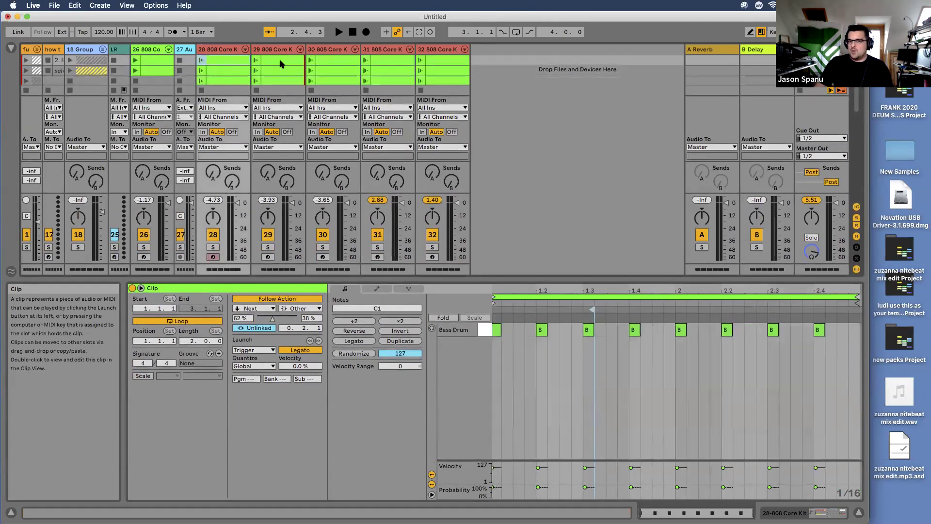
# Lower the probability of the two extra bass drum notes in the third clip, setting the one at 1.2.3 to 8%
pyautogui.click(234, 81)
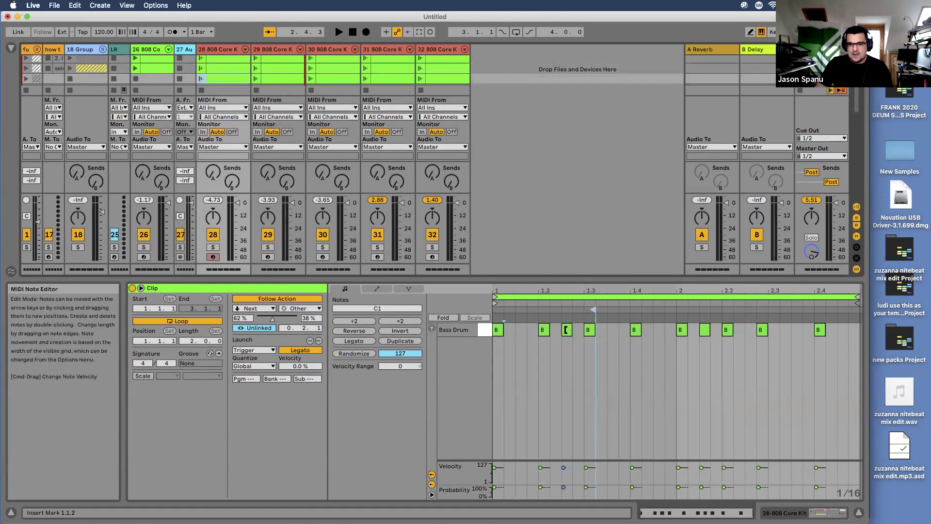
pyautogui.click(567, 330)
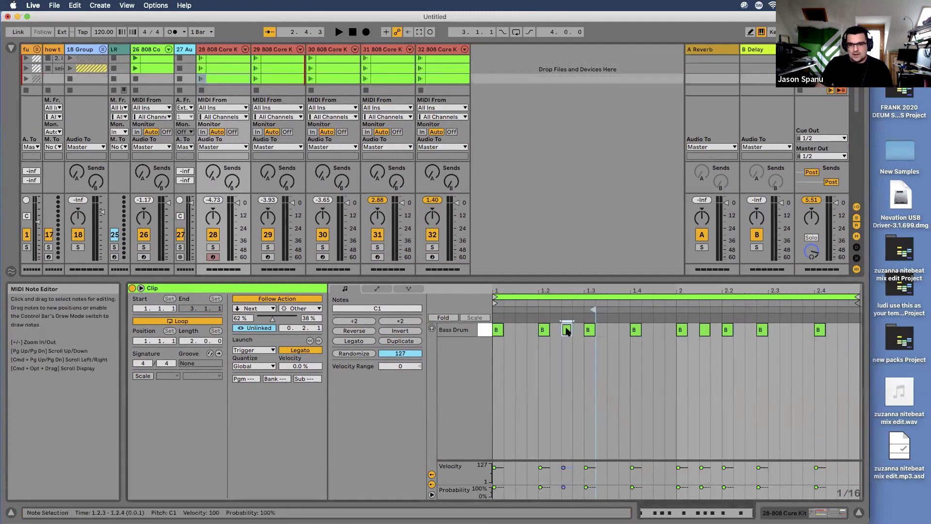
pyautogui.click(562, 487)
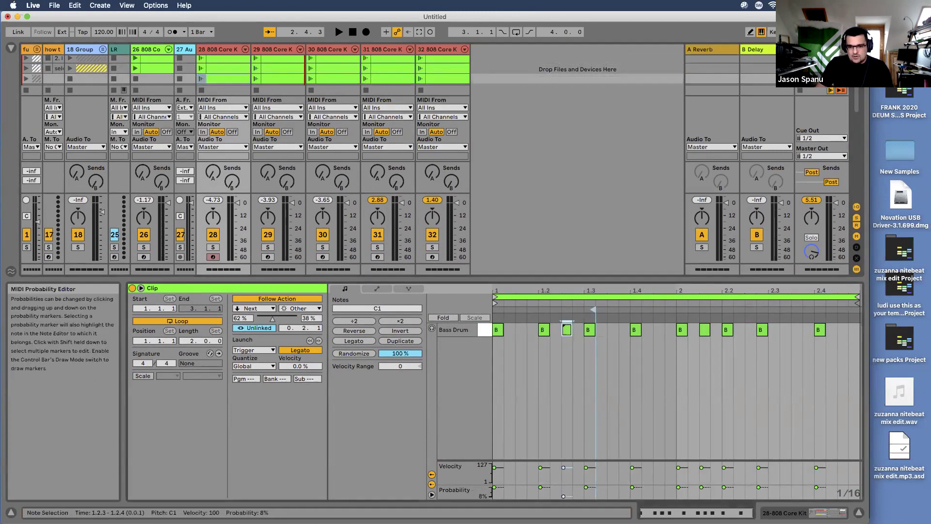
pyautogui.moveTo(701, 487); pyautogui.dragTo(701, 496)
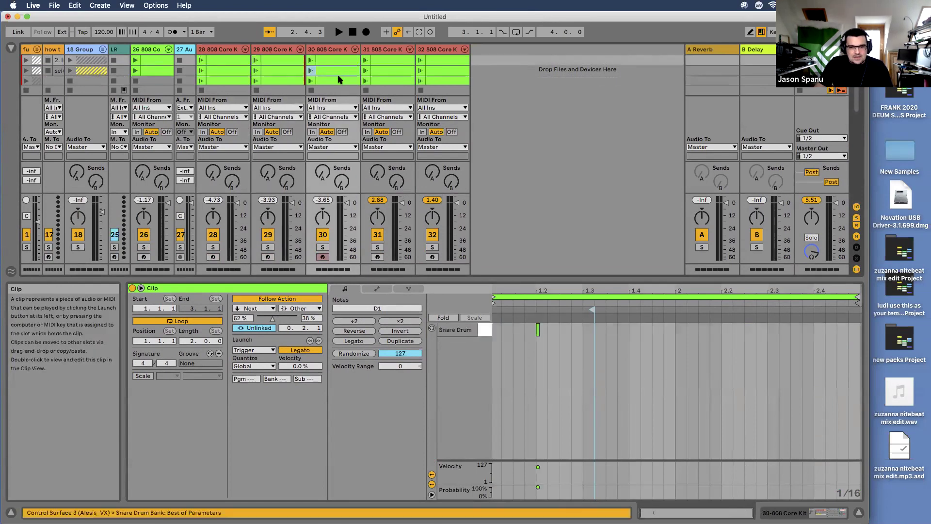
# Draw varied note probabilities in the first closed hi-hat and conga clip, and enlarge the velocity and probability lanes
pyautogui.click(397, 59)
pyautogui.moveTo(524, 488); pyautogui.dragTo(526, 496)
pyautogui.press('super+a')
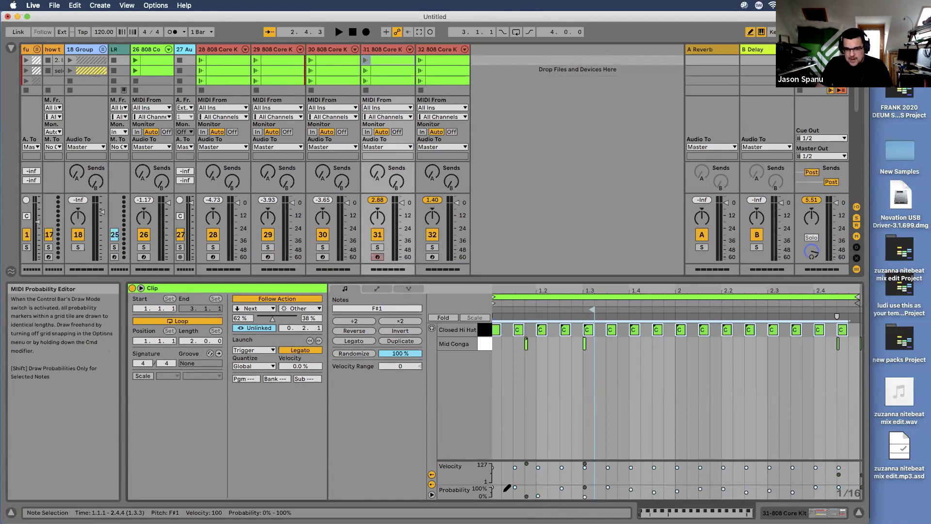
pyautogui.moveTo(474, 460); pyautogui.dragTo(474, 377)
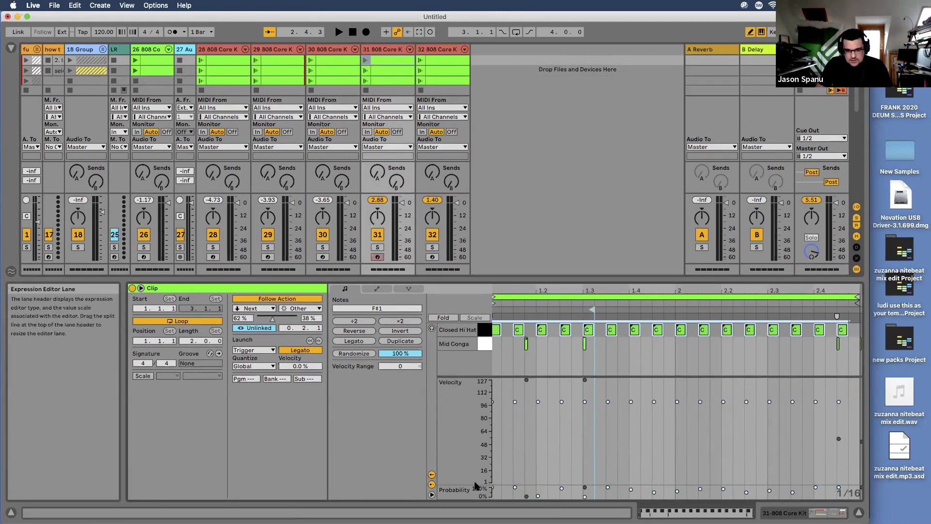
pyautogui.moveTo(475, 484); pyautogui.dragTo(478, 424)
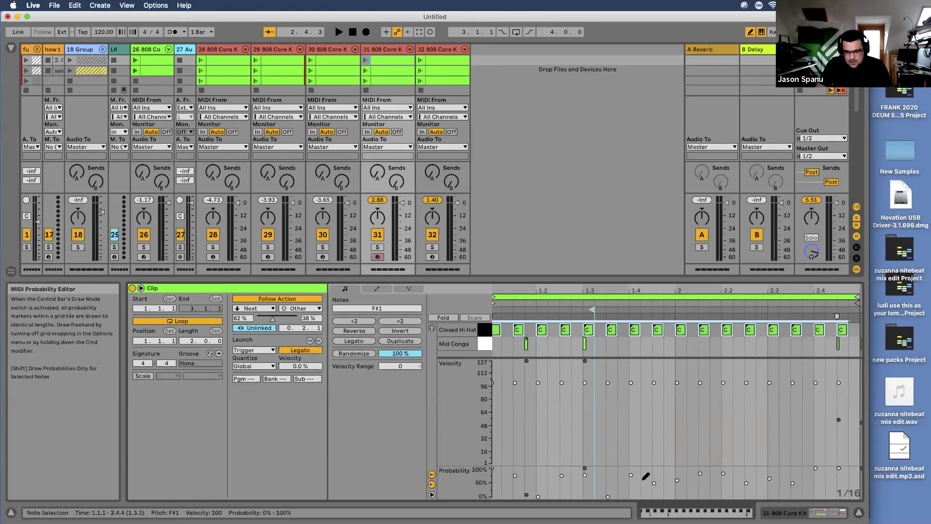
# Draw varied note probabilities in the second and third closed hi-hat and conga clips
pyautogui.click(411, 71)
pyautogui.moveTo(510, 477); pyautogui.dragTo(540, 494)
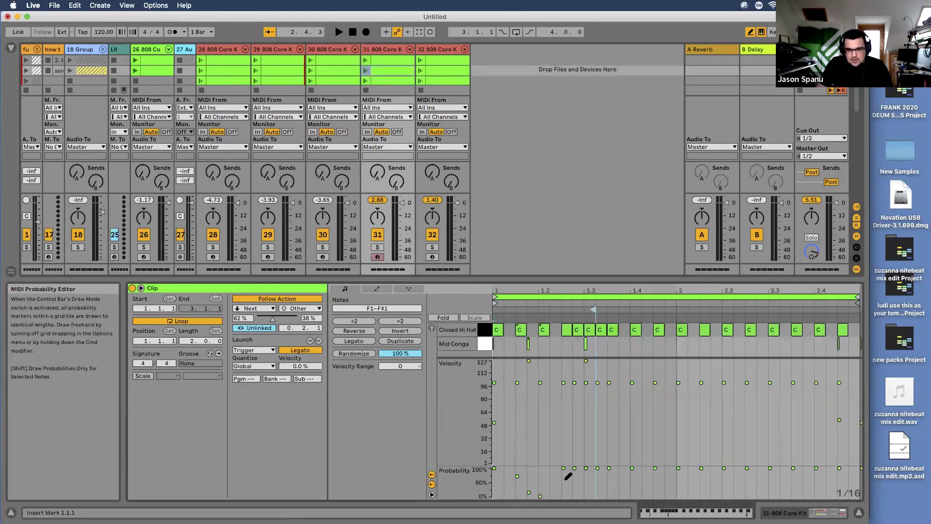
pyautogui.click(408, 81)
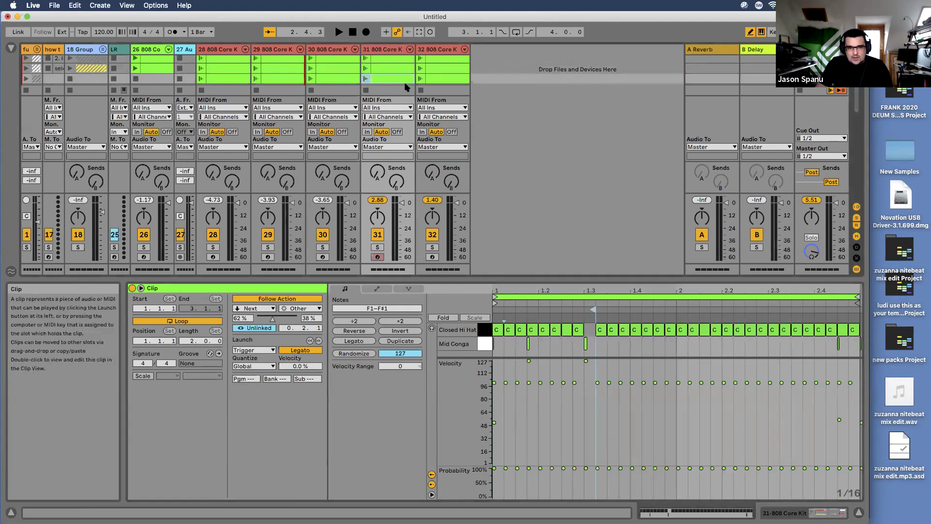
pyautogui.moveTo(513, 479); pyautogui.dragTo(620, 479)
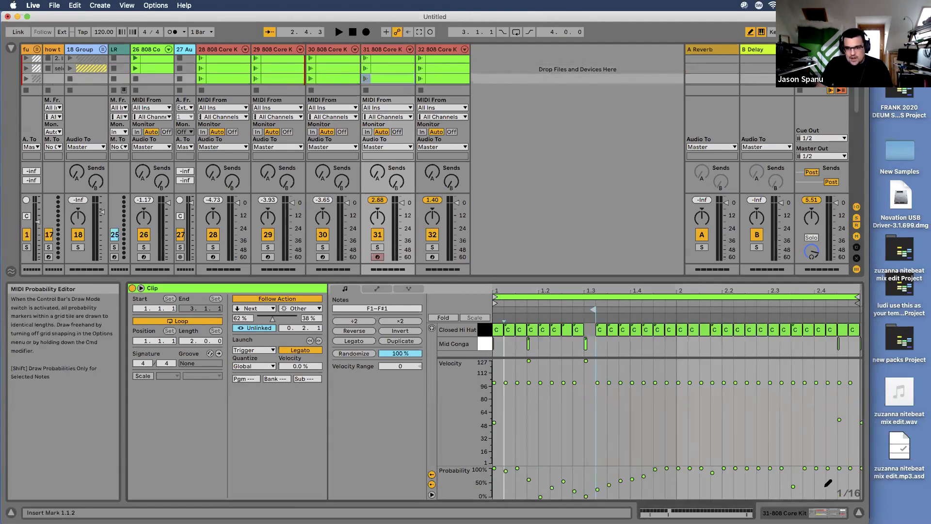
# Lower the note probabilities differently across the mid tom clips
pyautogui.click(442, 60)
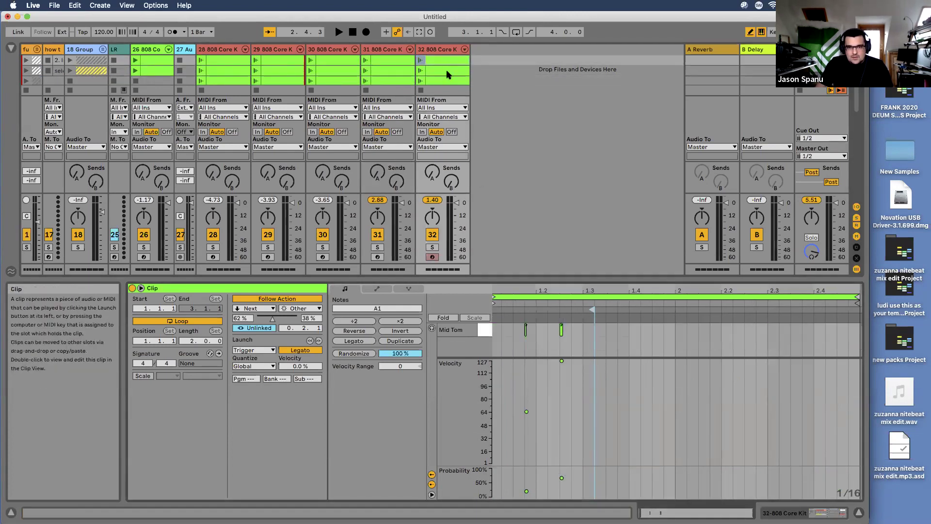
pyautogui.press('Down')
pyautogui.moveTo(521, 481); pyautogui.dragTo(577, 487)
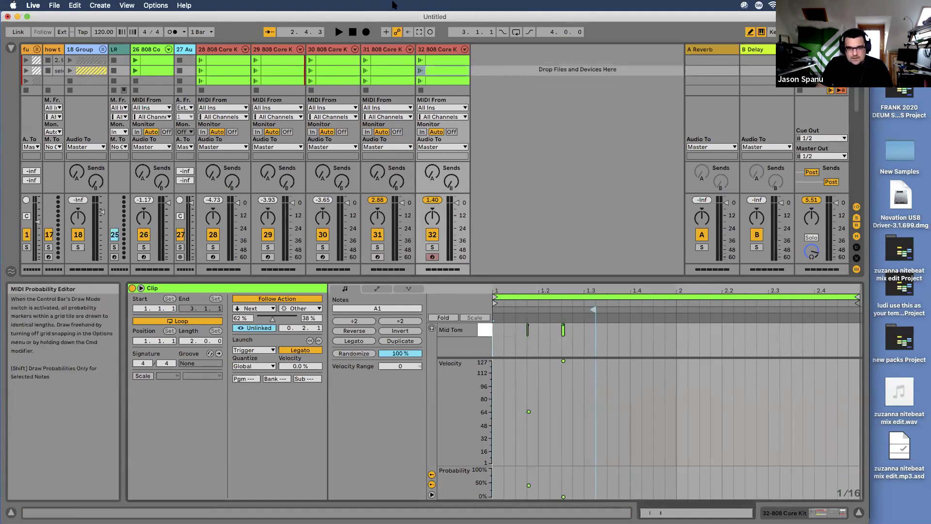
pyautogui.press('Down')
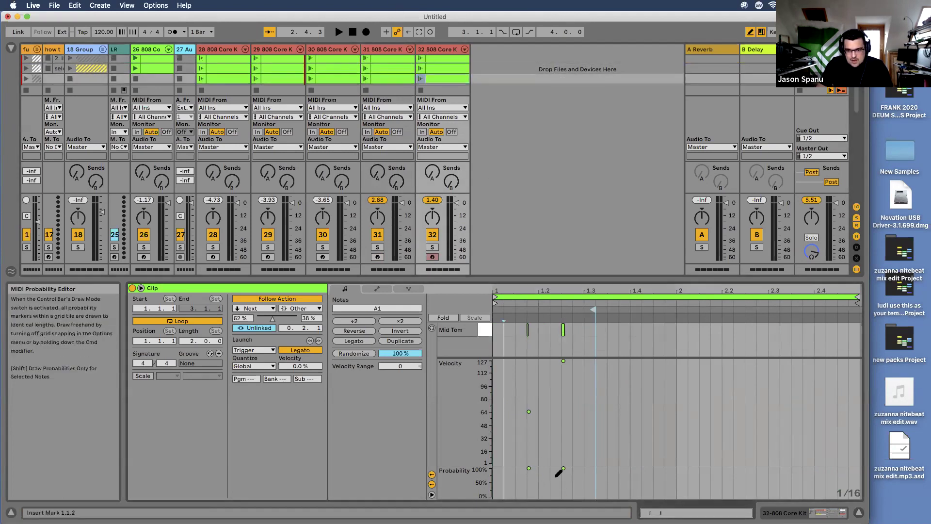
# Give the late rim shot note a different reduced probability in each of the track's three clips
pyautogui.click(260, 63)
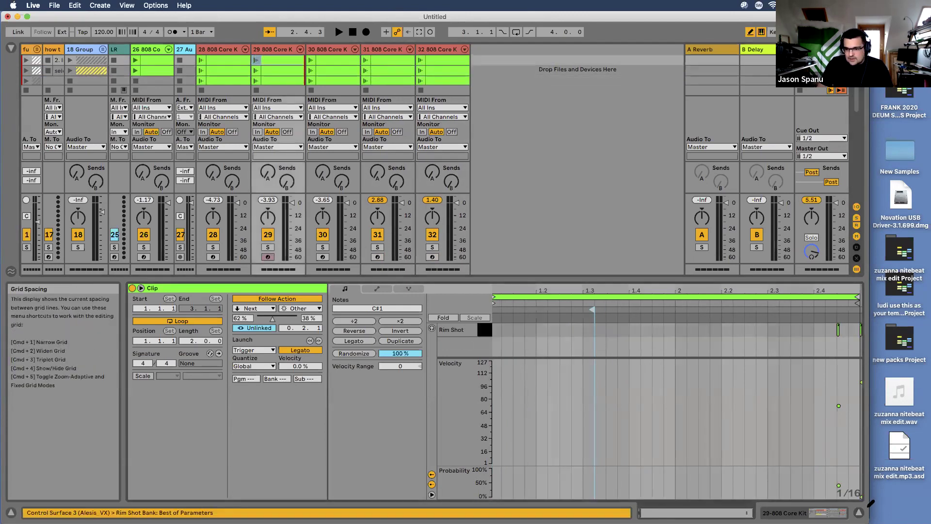
pyautogui.press('Down')
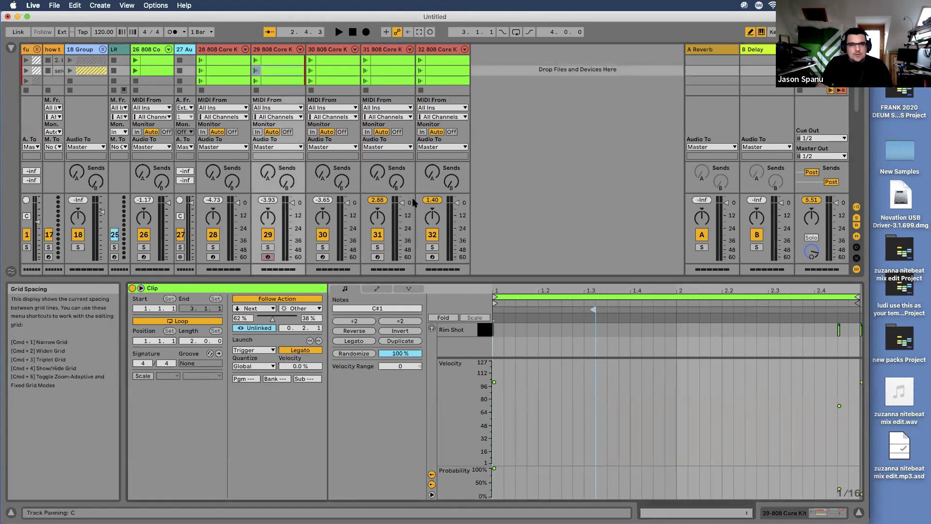
pyautogui.press('Down')
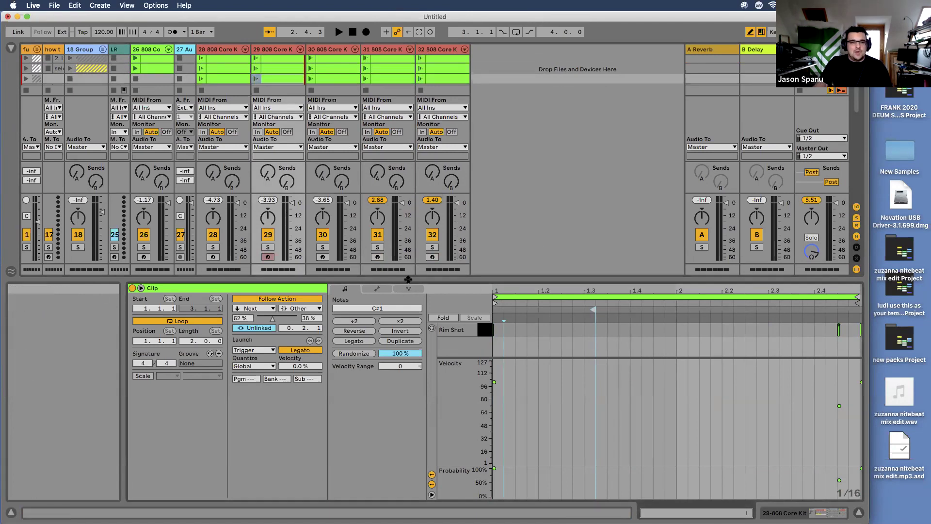
# Shrink the clip view to show more of the session grid and launch the third scene
pyautogui.moveTo(406, 282); pyautogui.dragTo(406, 389)
pyautogui.scroll(2, 609, 187)
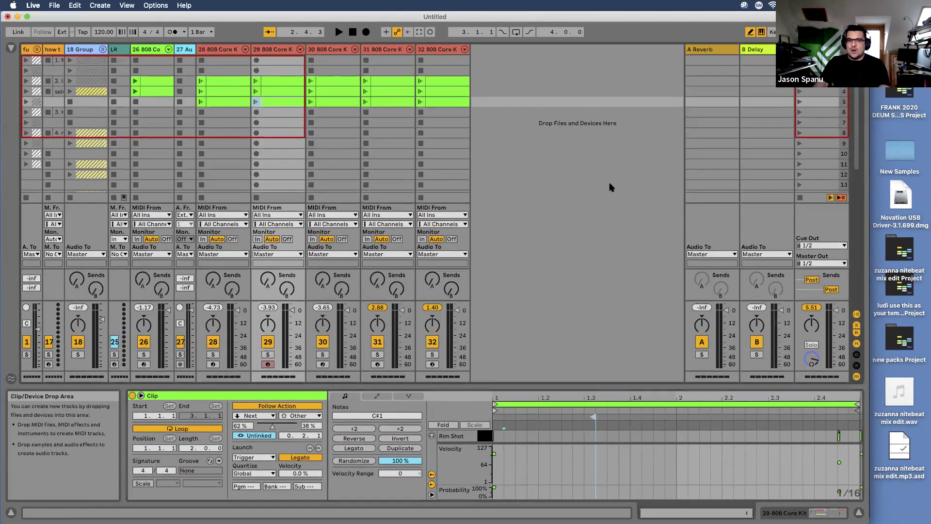
pyautogui.click(819, 81)
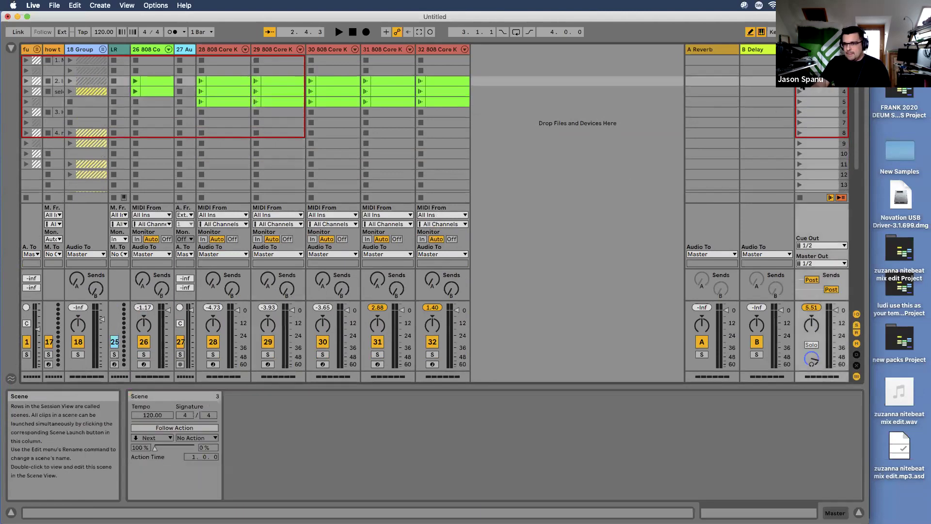
pyautogui.click(800, 81)
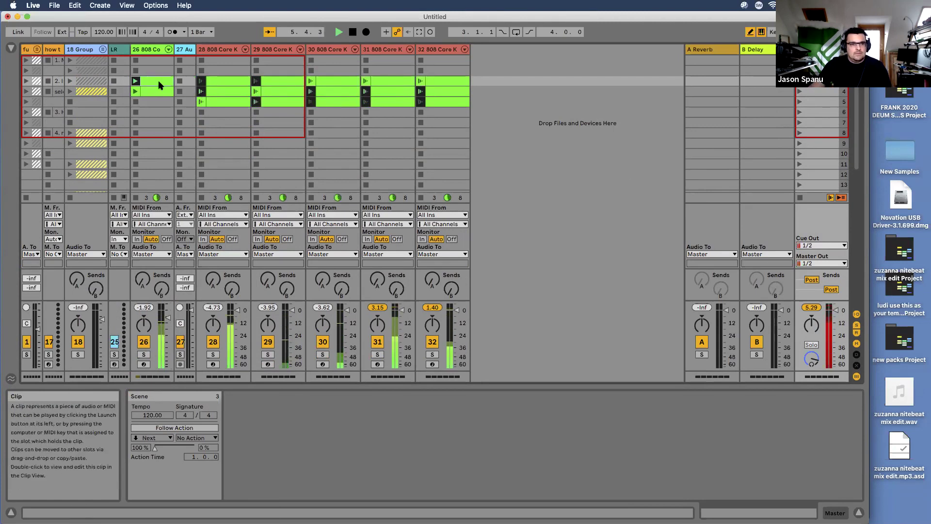
# Draw varied note probabilities in the clips of the 26 808 Core Kit track during playback
pyautogui.click(142, 81)
pyautogui.moveTo(522, 485); pyautogui.dragTo(800, 495)
pyautogui.press('cmd+z')
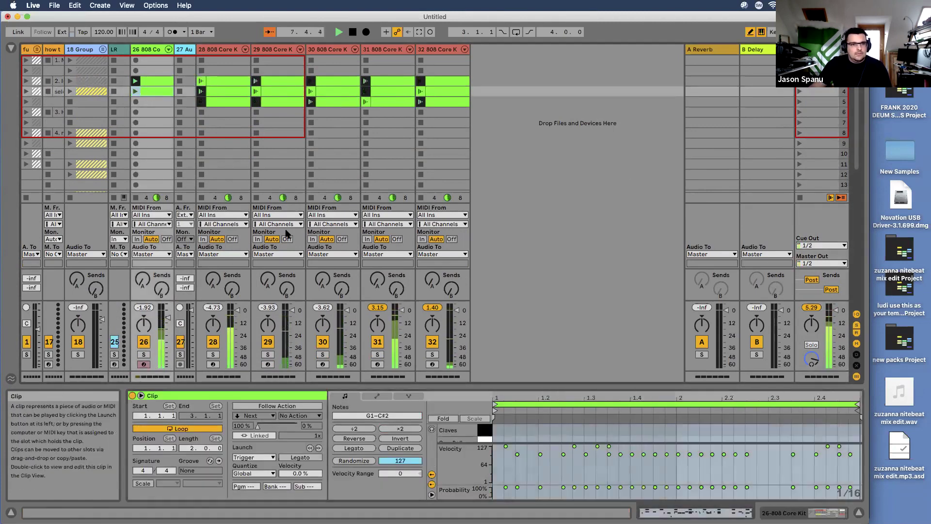
pyautogui.moveTo(525, 486); pyautogui.dragTo(617, 483)
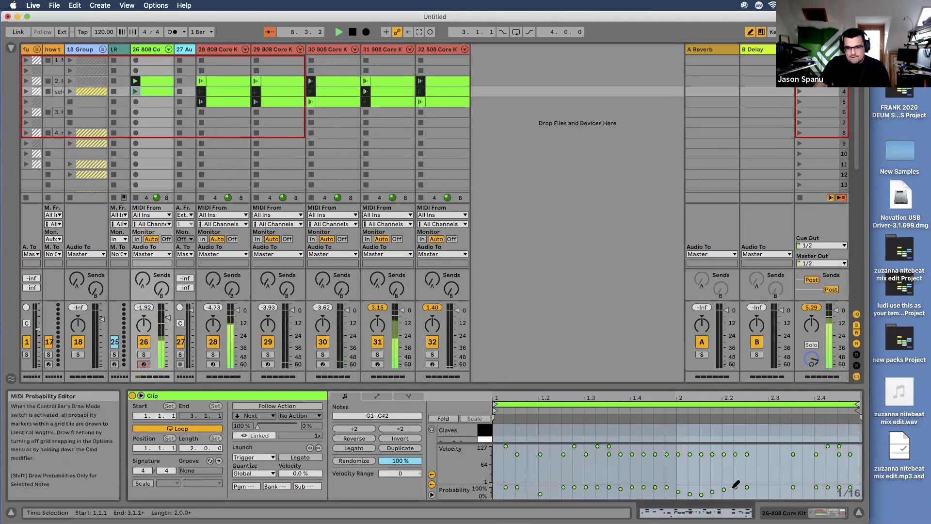
pyautogui.moveTo(735, 484); pyautogui.dragTo(618, 488)
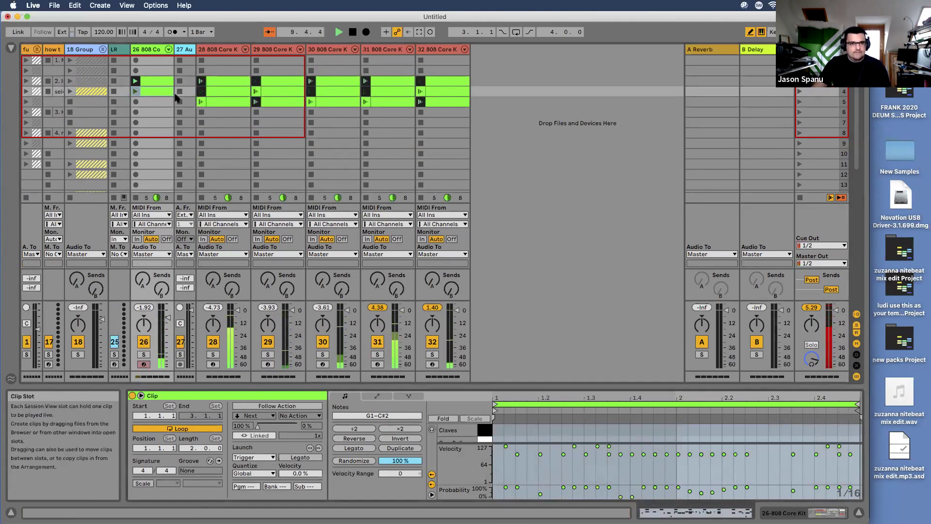
# Create a follow action chain from the two clips on the 26 808 Core Kit track
pyautogui.click(155, 82)
pyautogui.keyDown('shift'); pyautogui.click(156, 92); pyautogui.keyUp('shift')
pyautogui.rightClick(155, 92)
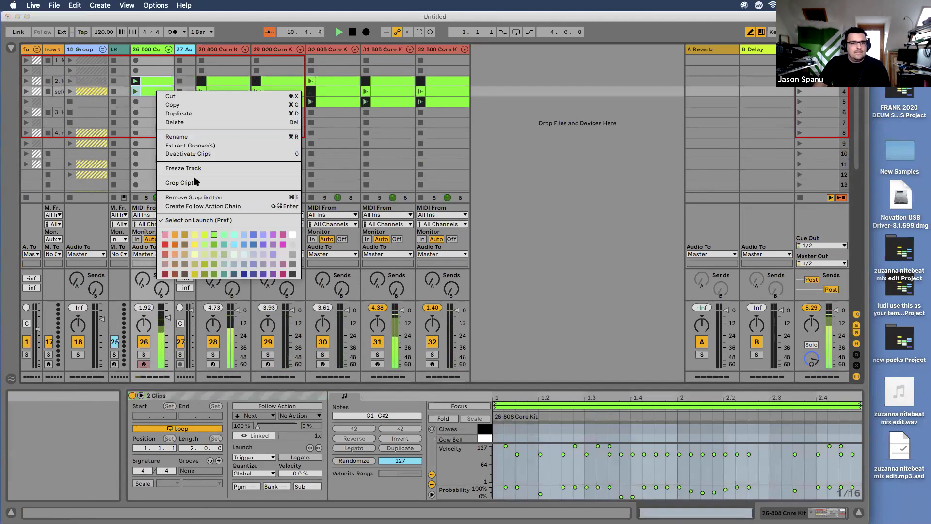
pyautogui.click(209, 207)
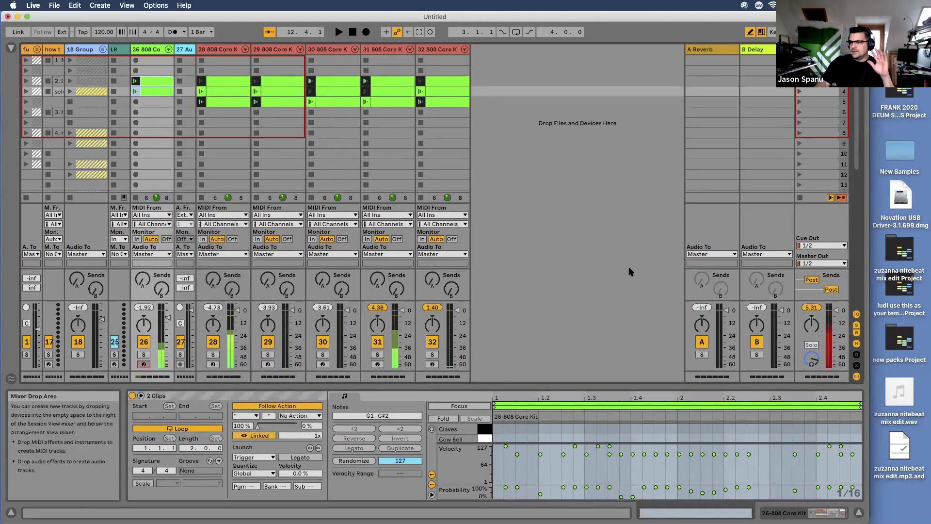
# Glance at the Arrangement View, resume playback in the Session View and enable follow actions globally
pyautogui.press('Tab')
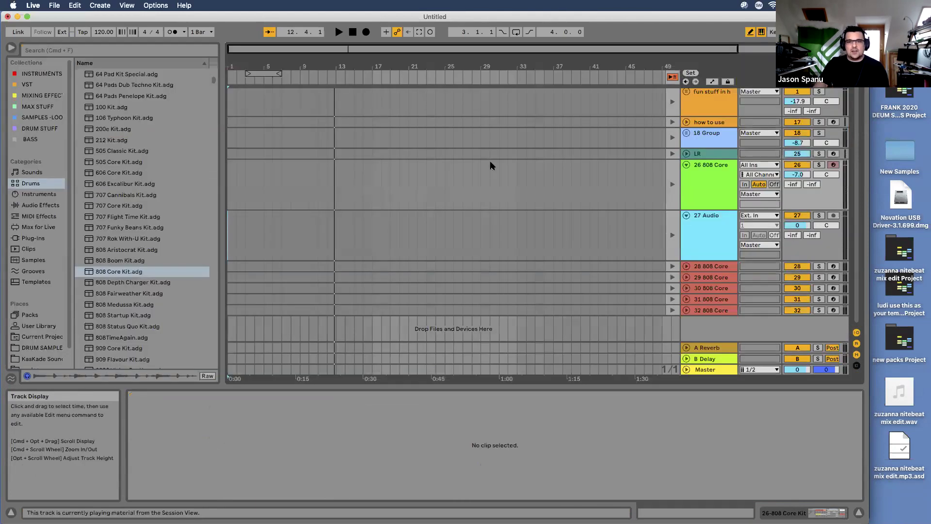
pyautogui.press('Tab')
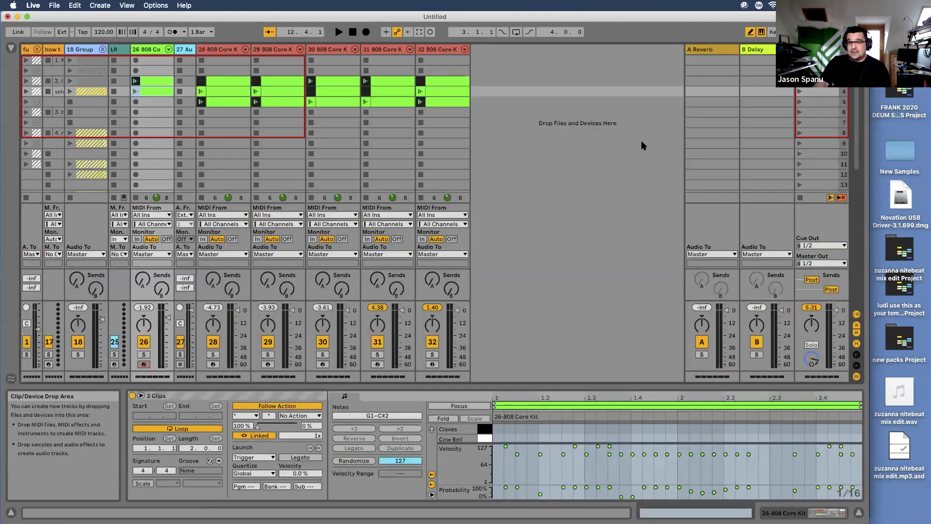
pyautogui.press('space')
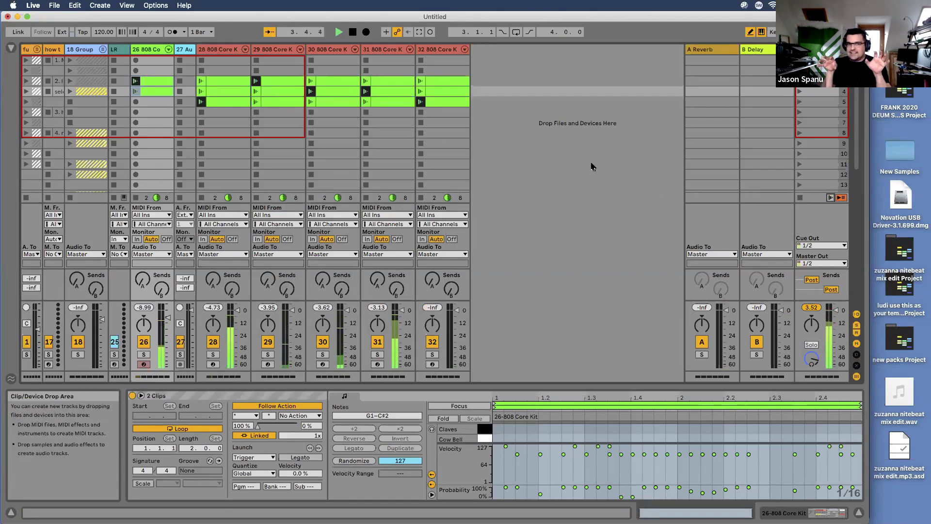
pyautogui.click(830, 198)
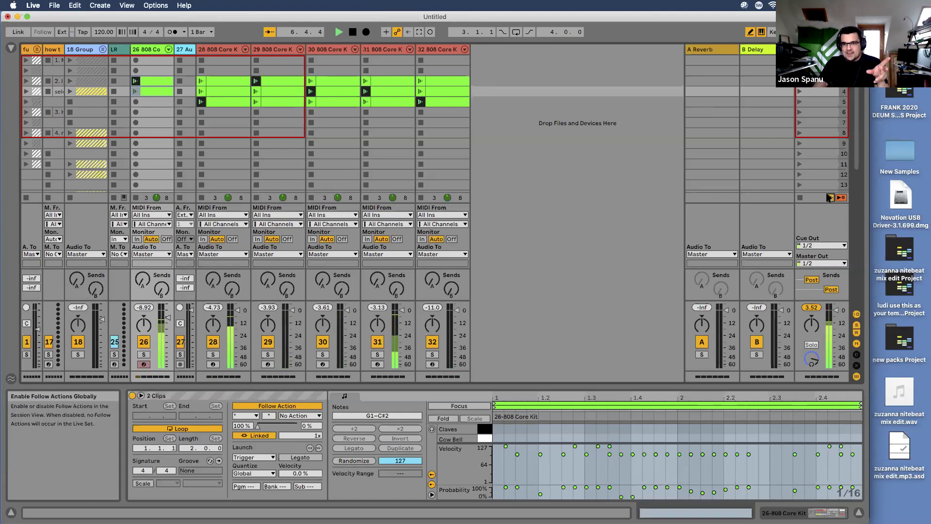
# Select the third scene, disable follow actions globally and stop playback
pyautogui.click(820, 81)
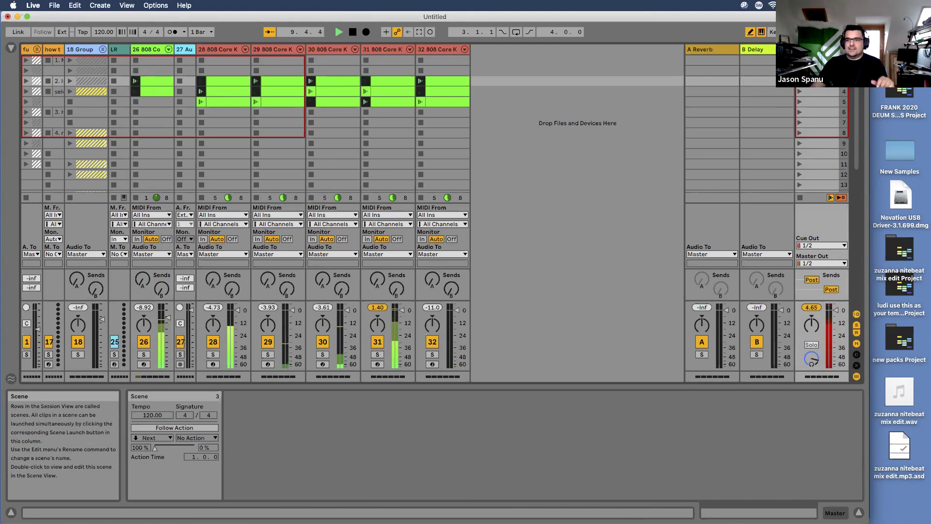
pyautogui.click(829, 198)
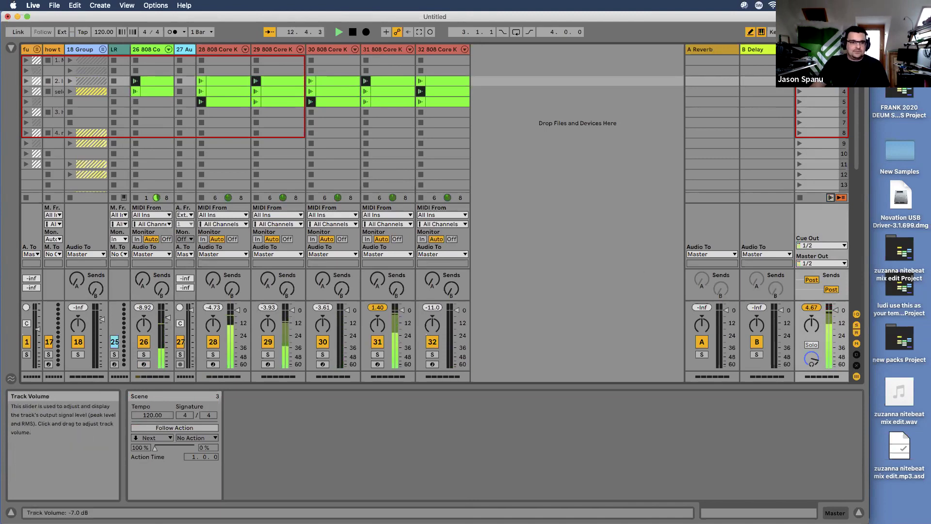
pyautogui.press('space')
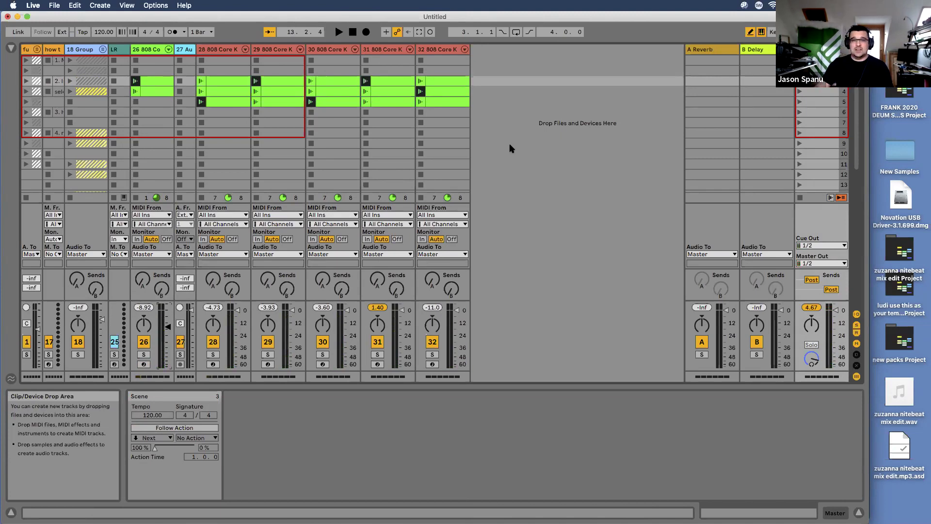
# Add an audio track after the 808 Core Kit tracks and open the samples and loops collection in the browser
pyautogui.press('super+t')
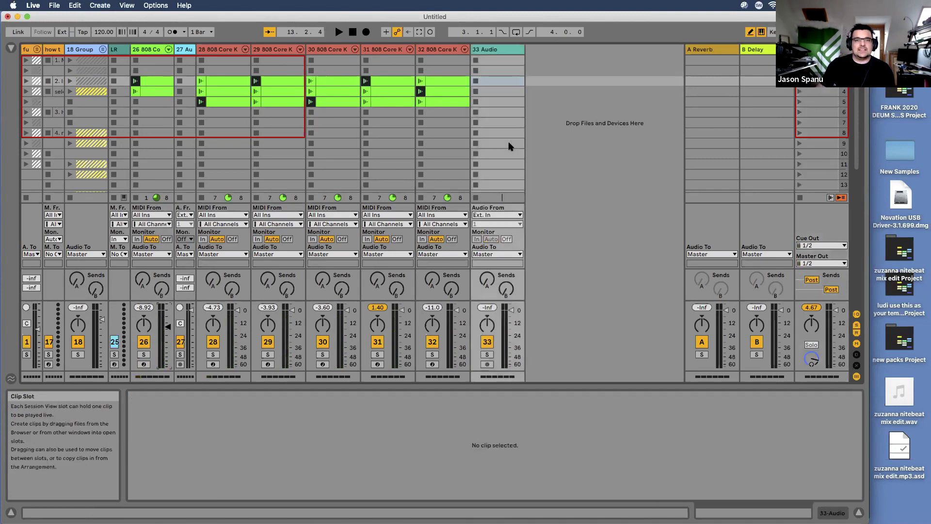
pyautogui.click(511, 79)
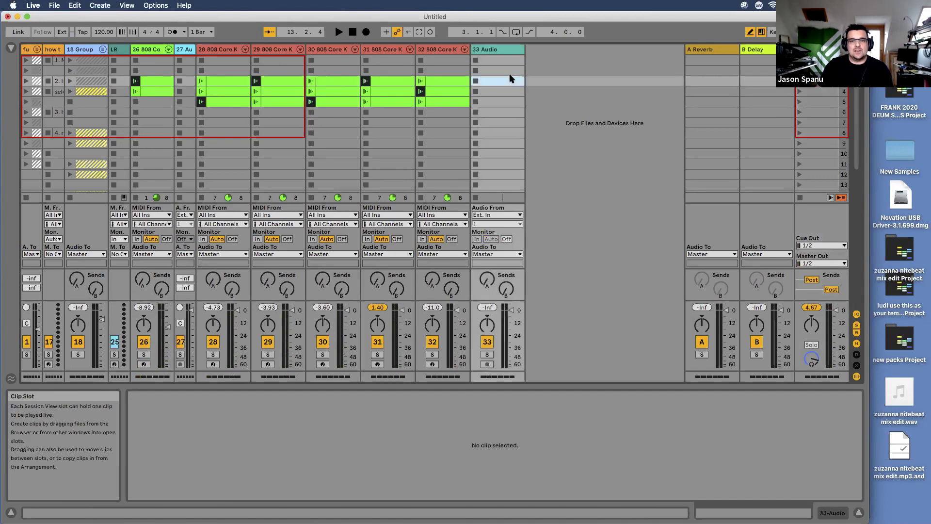
pyautogui.click(10, 48)
pyautogui.click(36, 129)
pyautogui.click(39, 117)
pyautogui.click(38, 106)
pyautogui.click(39, 117)
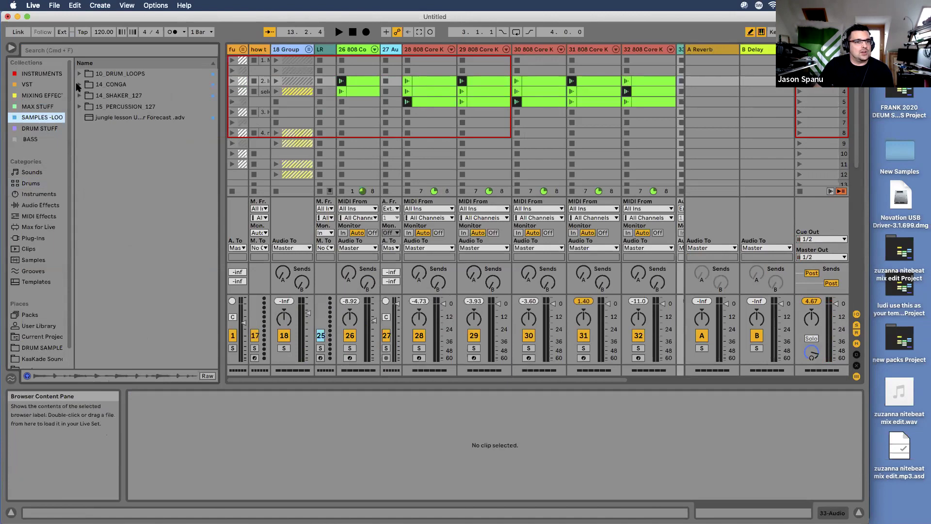
# Load the loops CONGA_03_Frantic through CONGA_10_Law from the 14_CONGA folder into the new audio track, starting at the third scene
pyautogui.click(78, 85)
pyautogui.click(135, 115)
pyautogui.keyDown('shift'); pyautogui.click(117, 195); pyautogui.keyUp('shift')
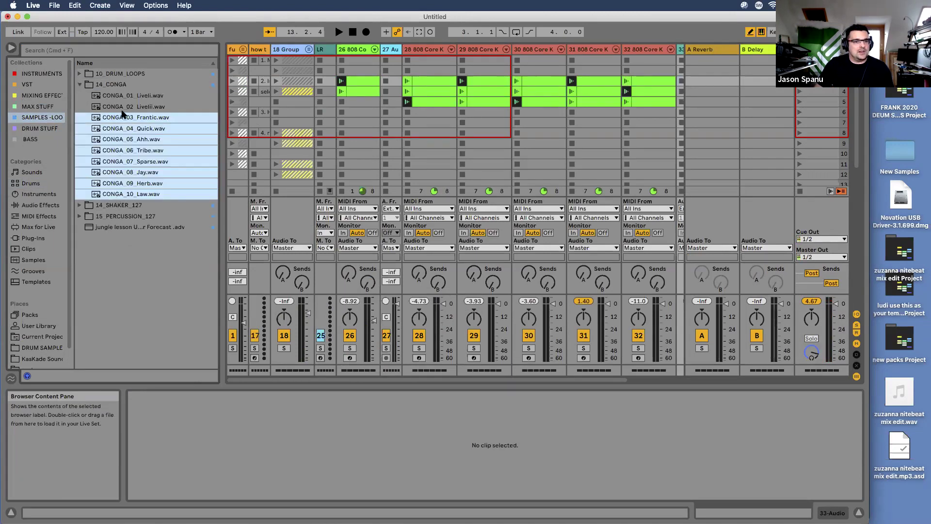
pyautogui.moveTo(156, 129); pyautogui.dragTo(611, 81)
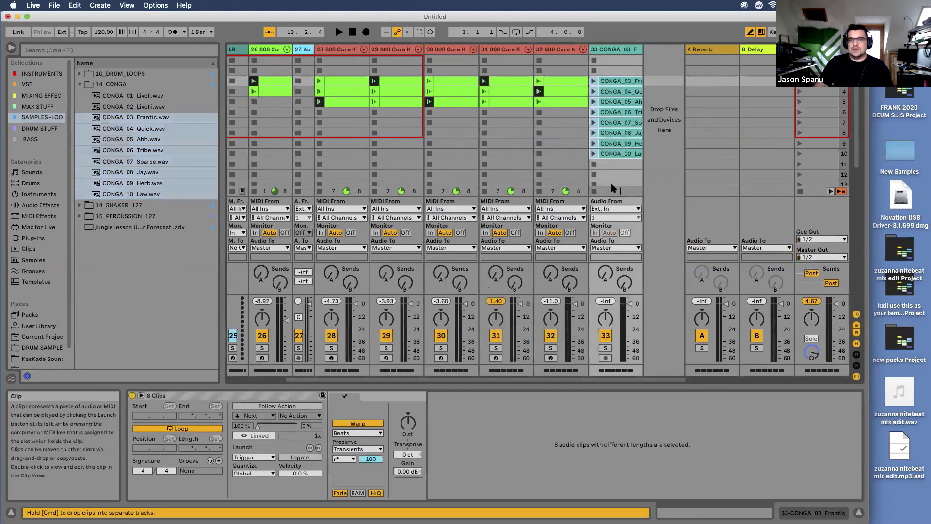
# Create a follow action chain from the eight conga clips, unlink its action time from the clip length and enable Legato
pyautogui.rightClick(617, 145)
pyautogui.click(645, 373)
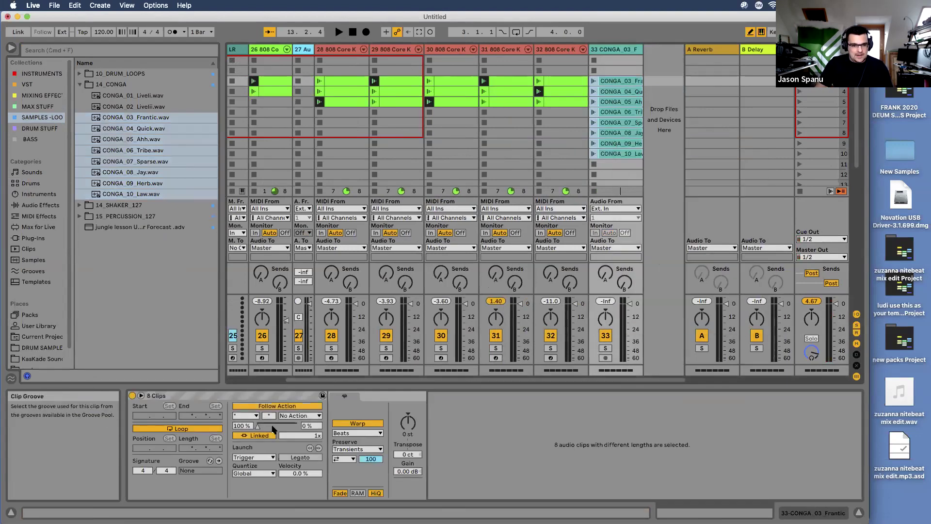
pyautogui.click(253, 435)
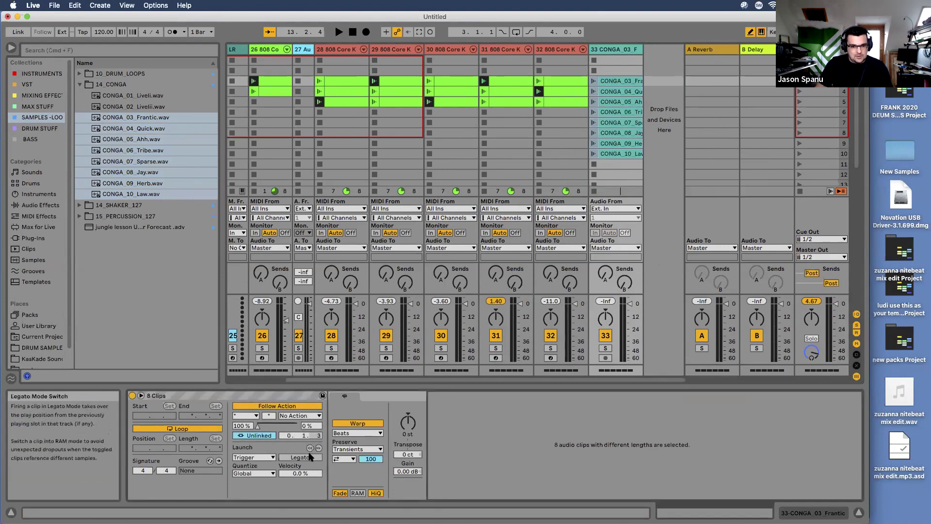
# Set the conga clips' follow actions to Any at 65 % and Next at 35 %
pyautogui.click(246, 416)
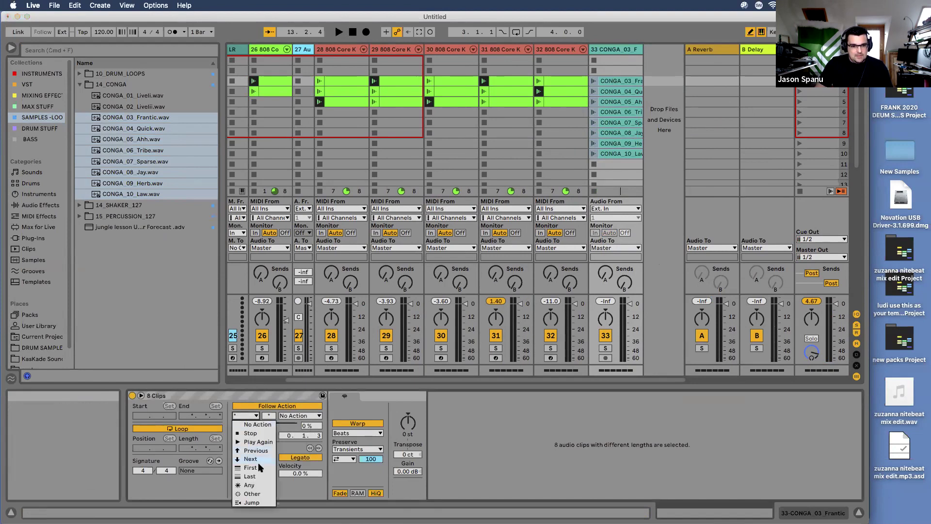
pyautogui.click(256, 485)
pyautogui.click(299, 416)
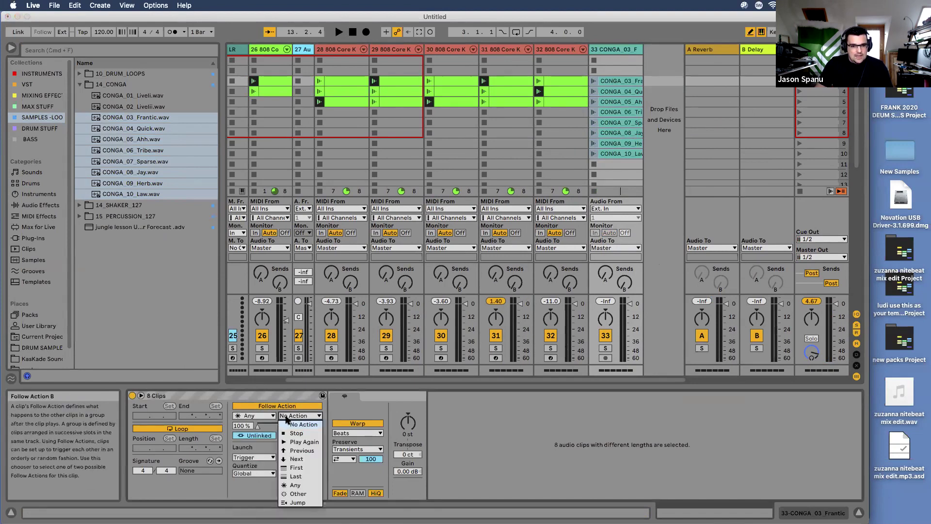
pyautogui.click(297, 458)
pyautogui.moveTo(258, 426); pyautogui.dragTo(265, 426)
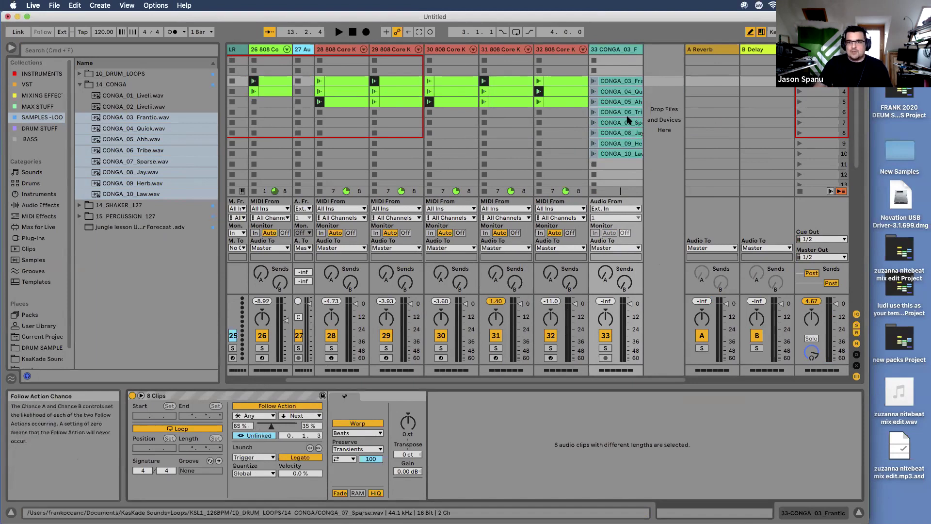
# Launch the CONGA_03 Frantic clip and lower the conga track's volume to -8.0 dB
pyautogui.click(594, 81)
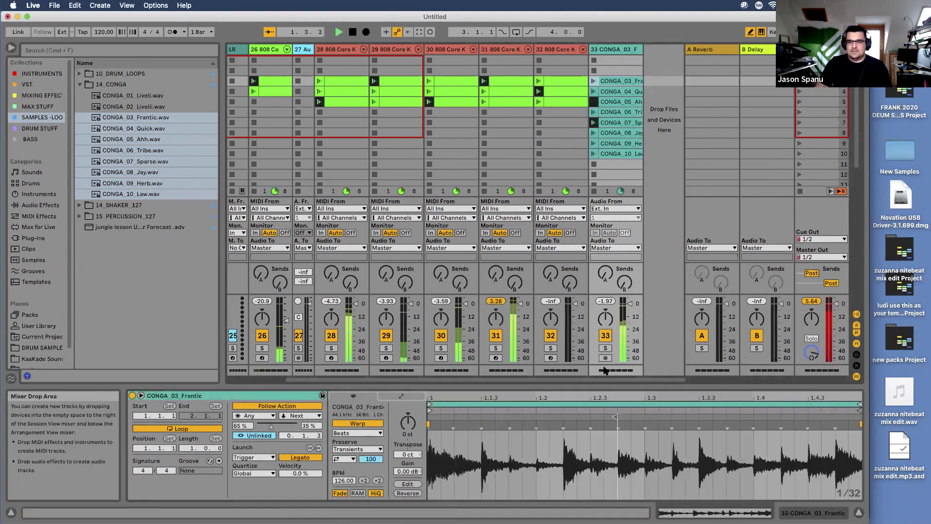
pyautogui.moveTo(629, 309); pyautogui.dragTo(628, 316)
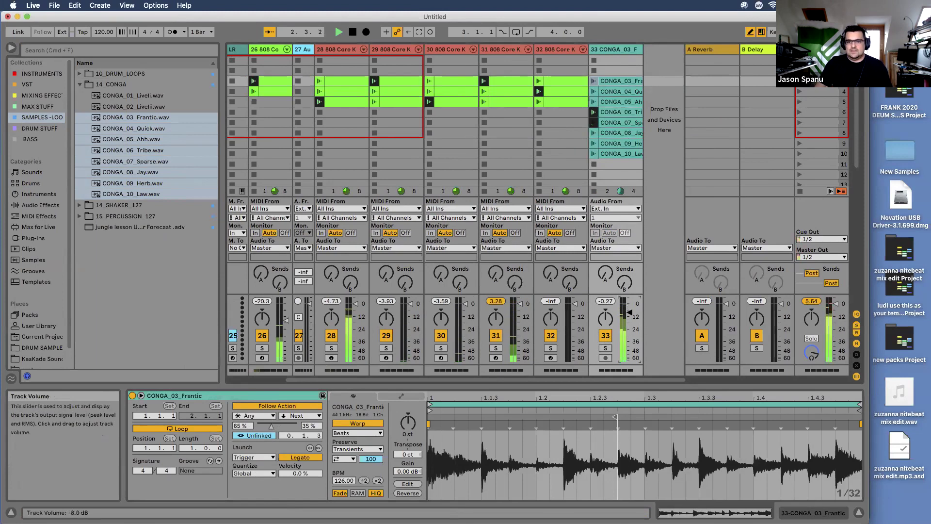